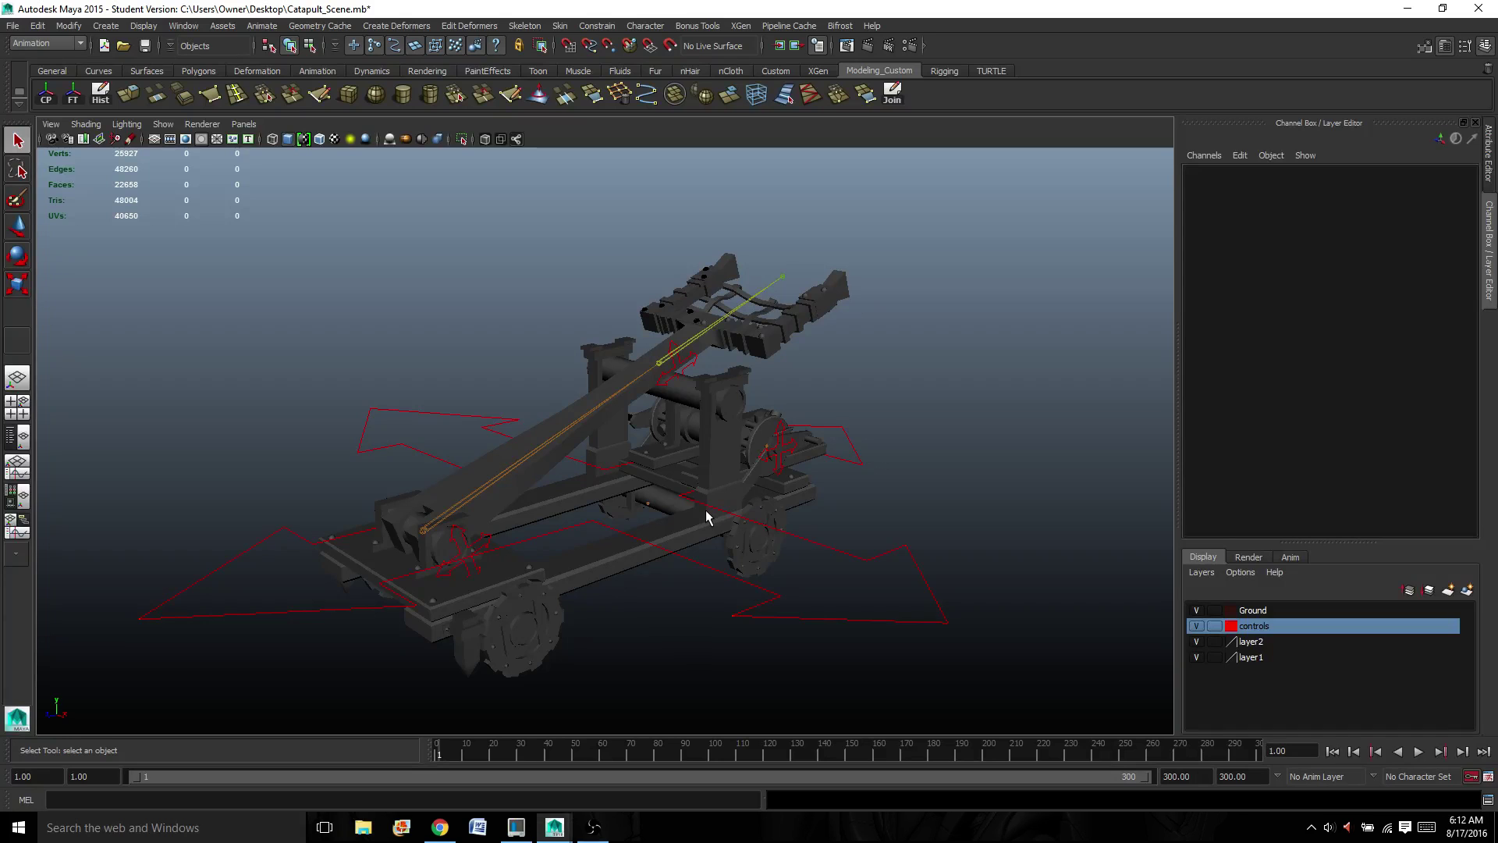
left_click(535, 572)
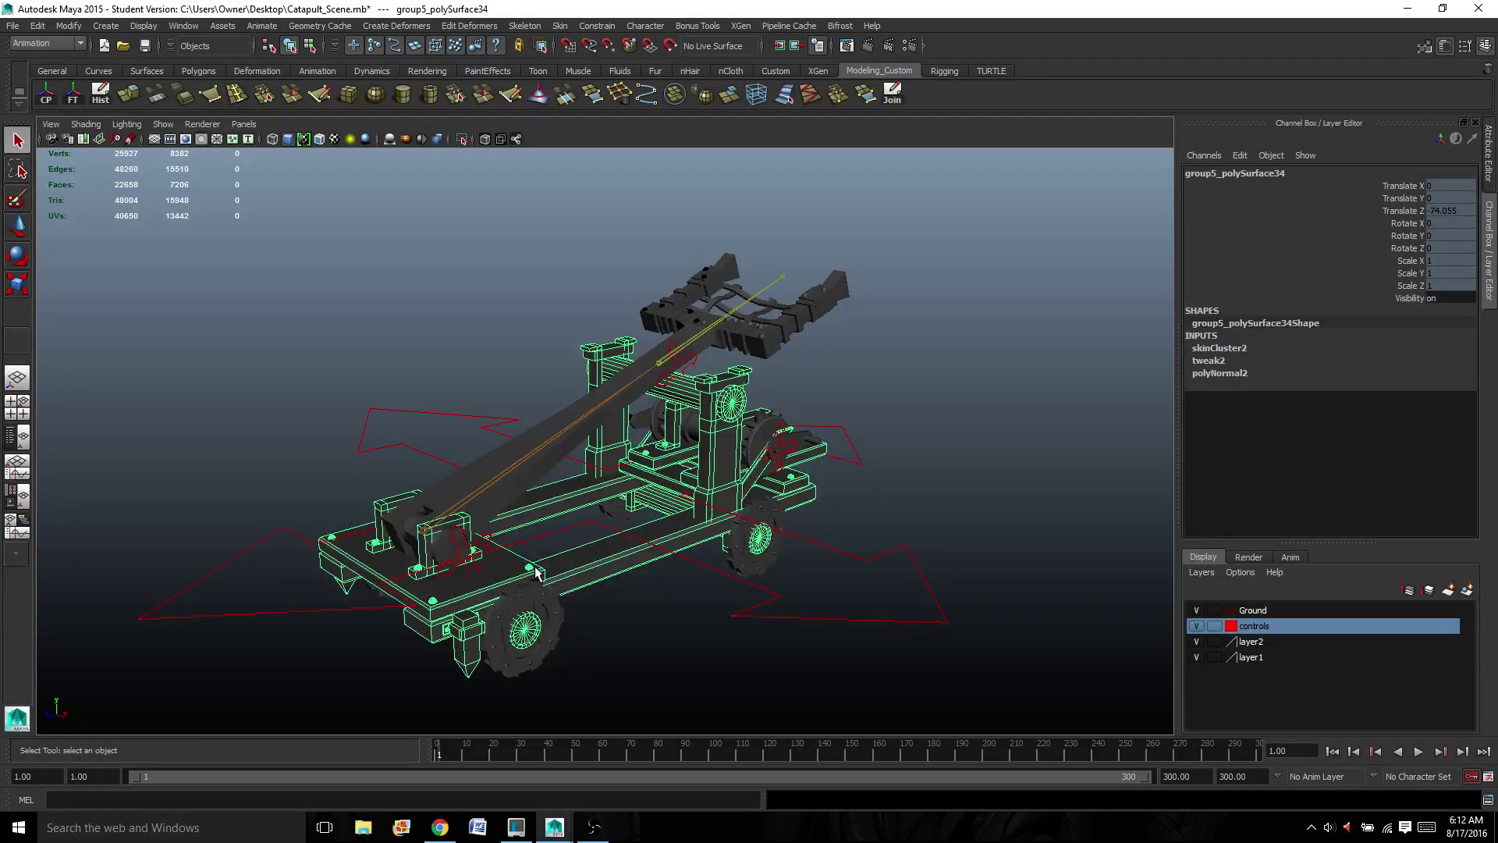
left_click(358, 414)
middle_click_drag(358, 415, 383, 392, "alt")
left_click_drag(334, 361, 358, 374, "alt")
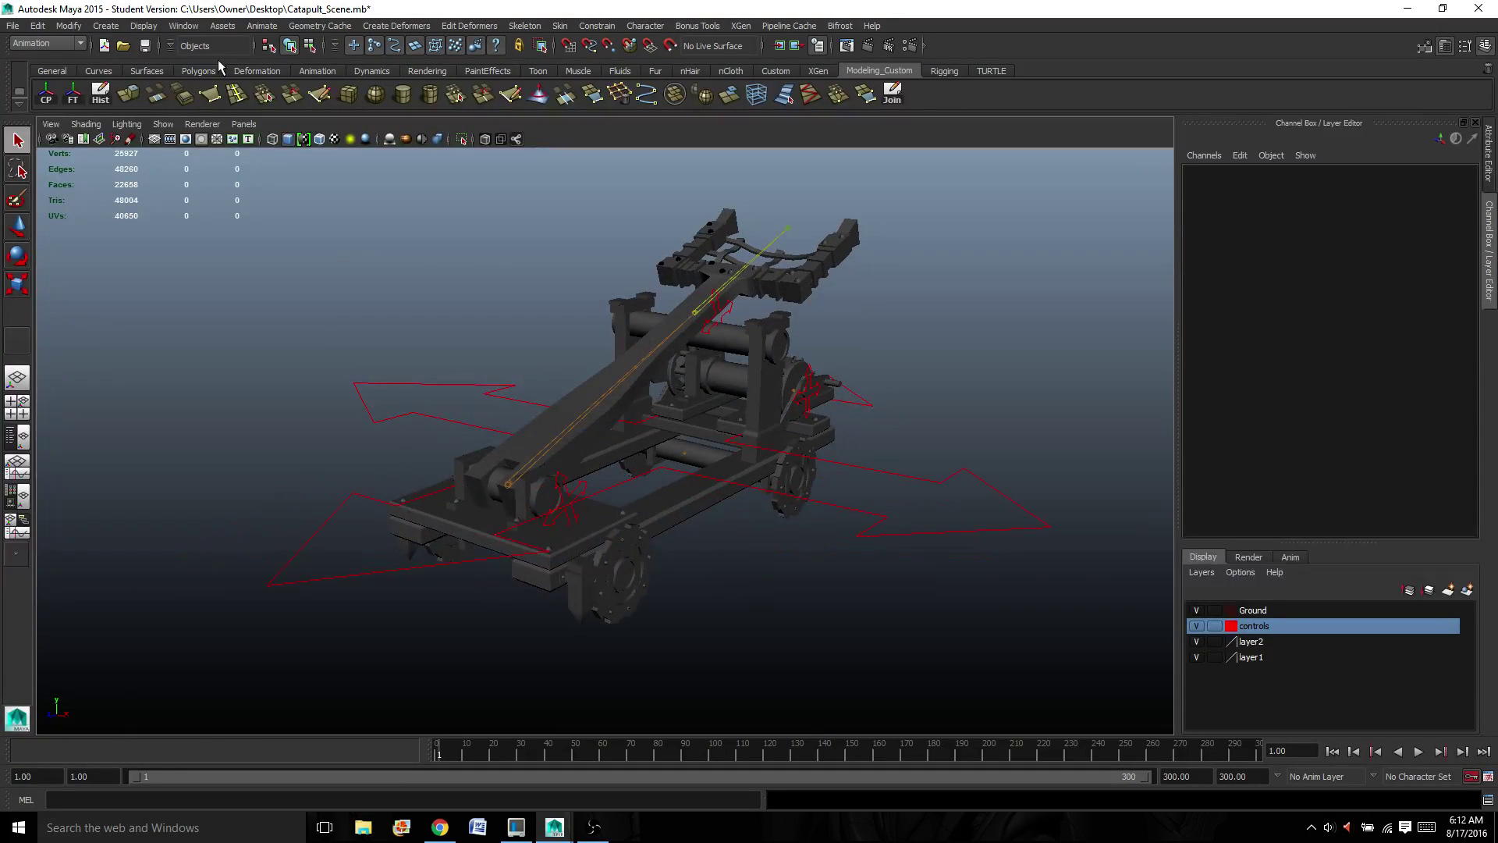
- Create a polygon plane under the catapult as ground and scale it uniformly to about 365
left_click(94, 30)
mouse_move(171, 63)
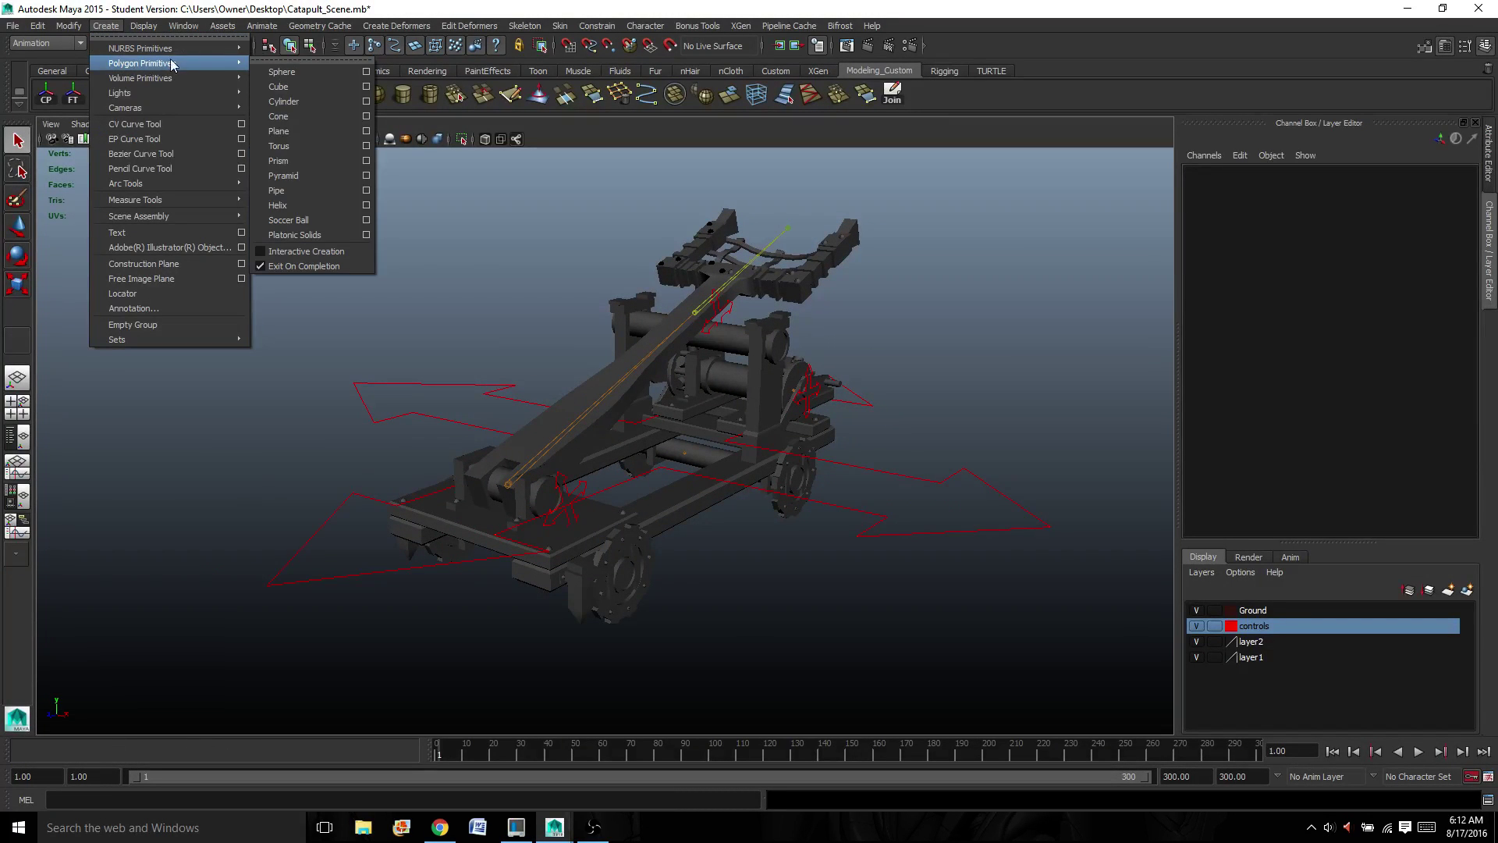
left_click(293, 130)
key("r")
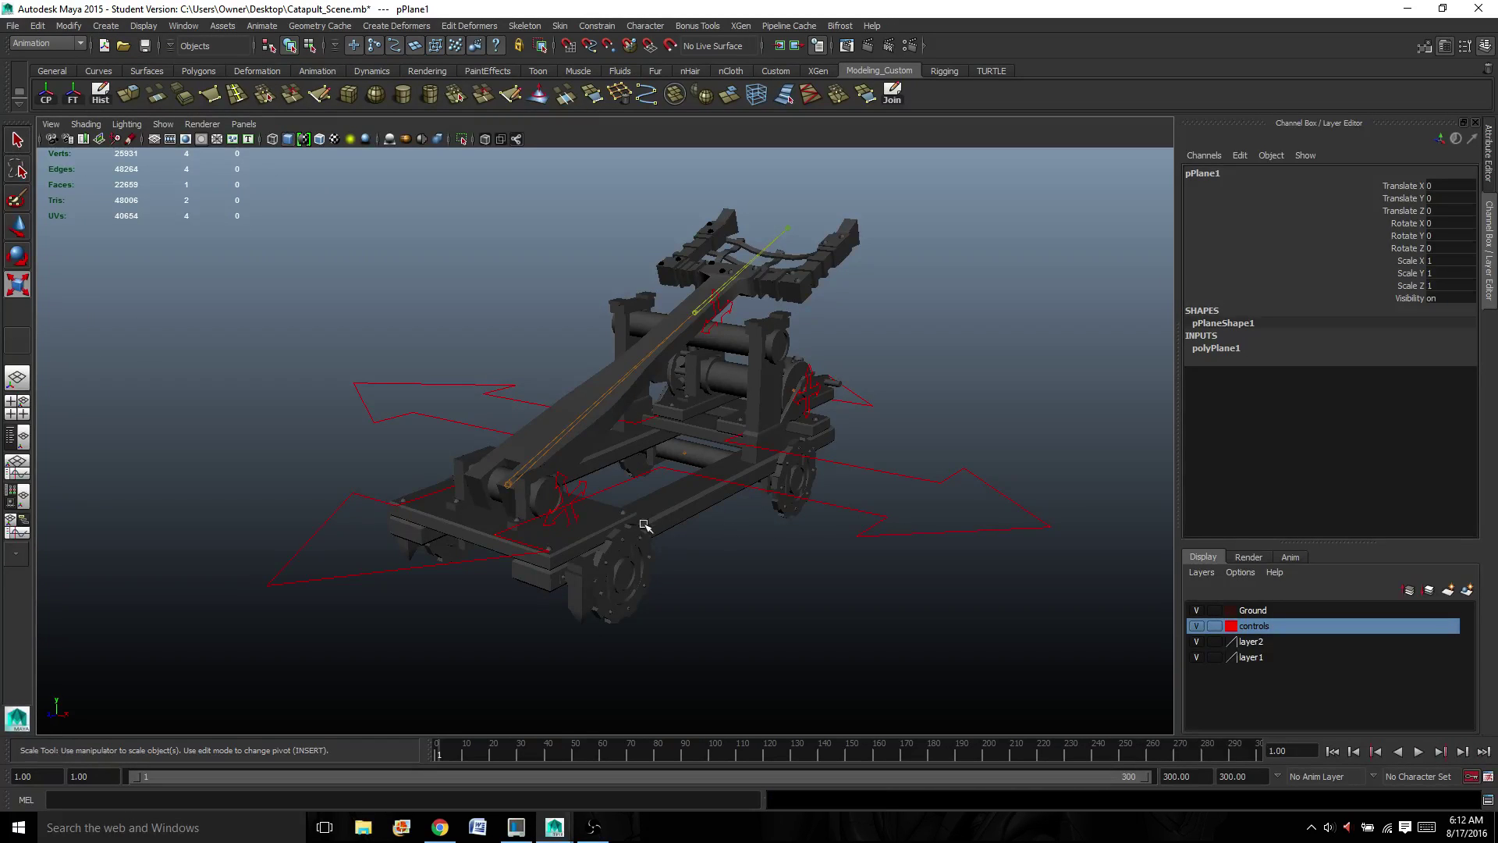
scroll(610, 522, "down", 10)
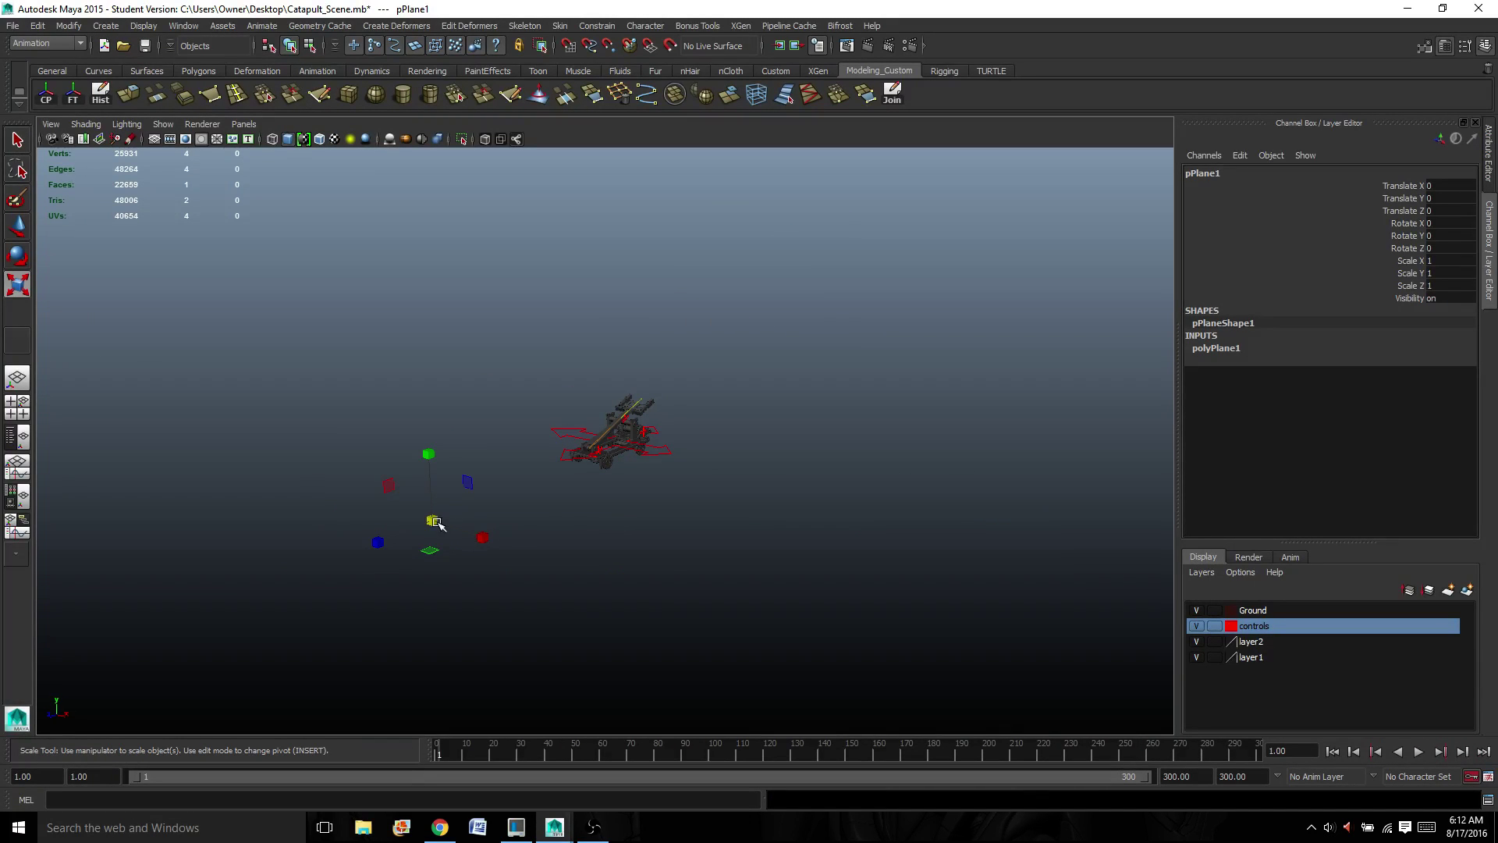
left_click_drag(433, 519, 763, 419)
- Lower the ground plane to about -3.485 in Y and enlarge it uniformly to about 582.7
key("w")
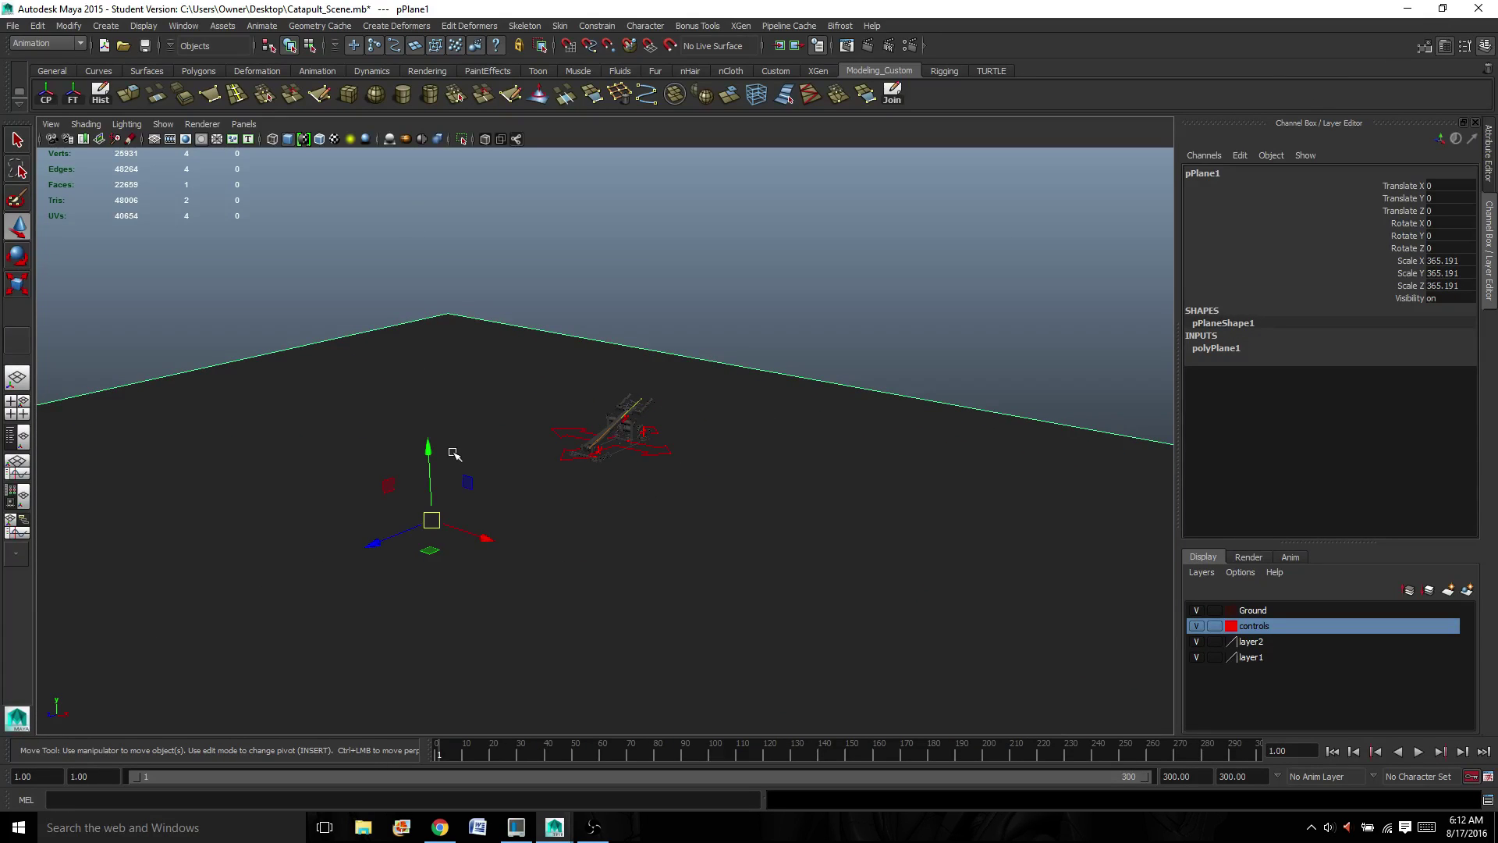
left_click_drag(426, 443, 426, 456)
key("r")
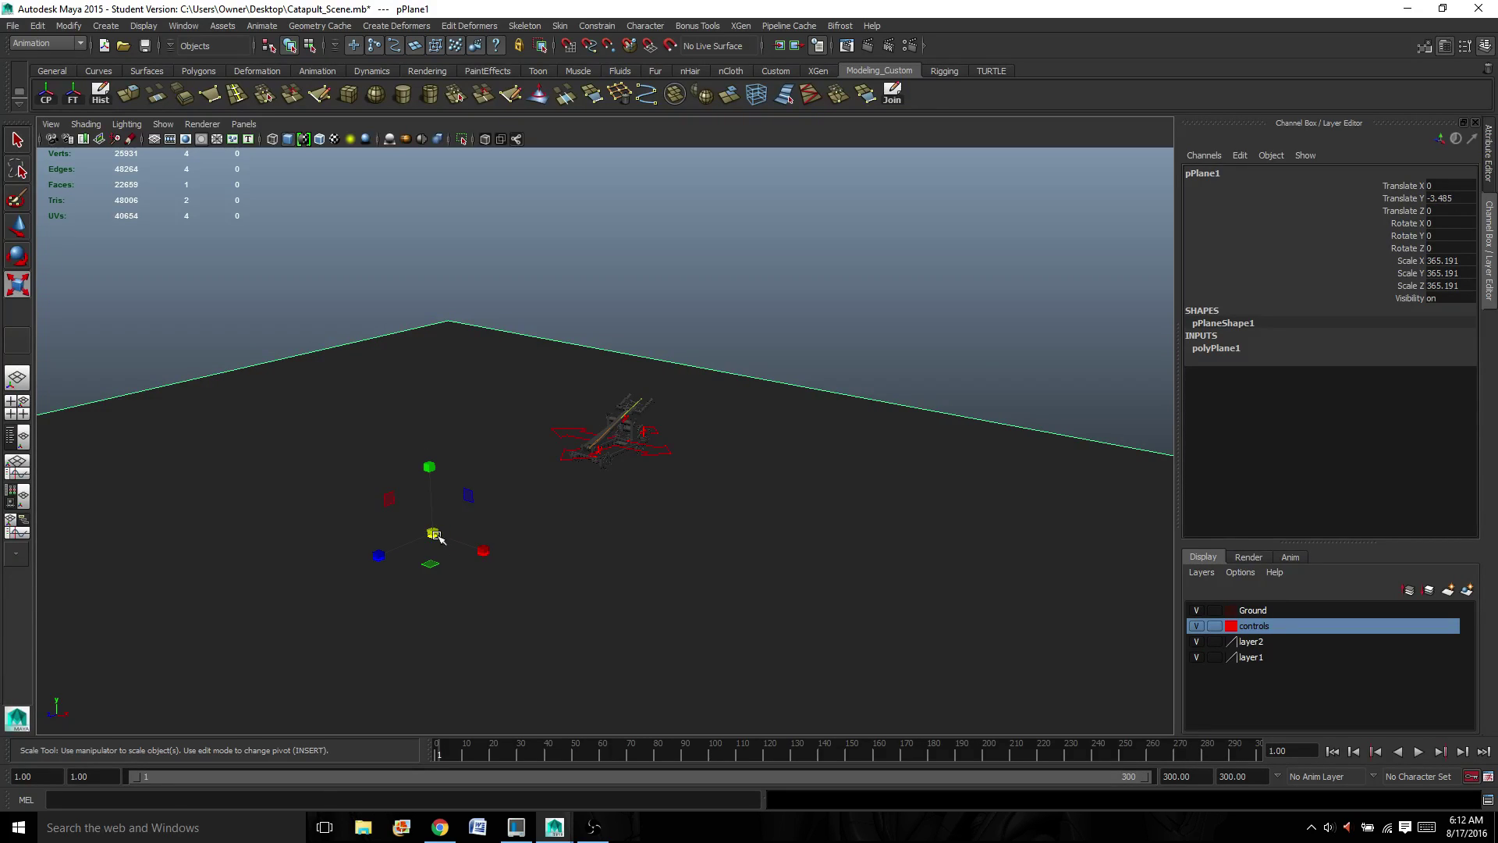
left_click_drag(432, 536, 918, 256)
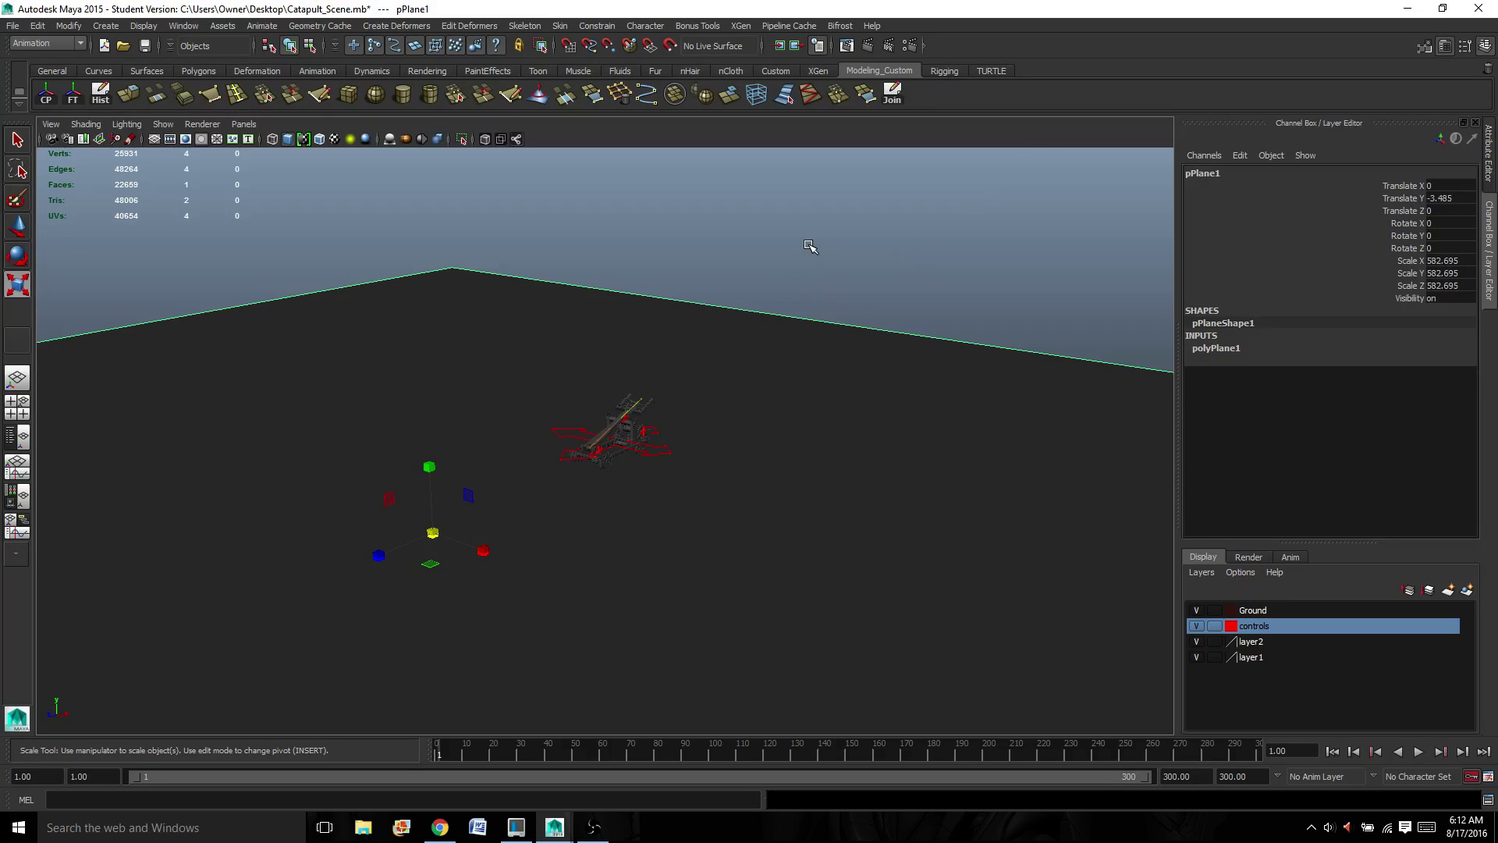
- Create a polygon sphere at the scene origin
left_click_drag(809, 247, 695, 326, "alt")
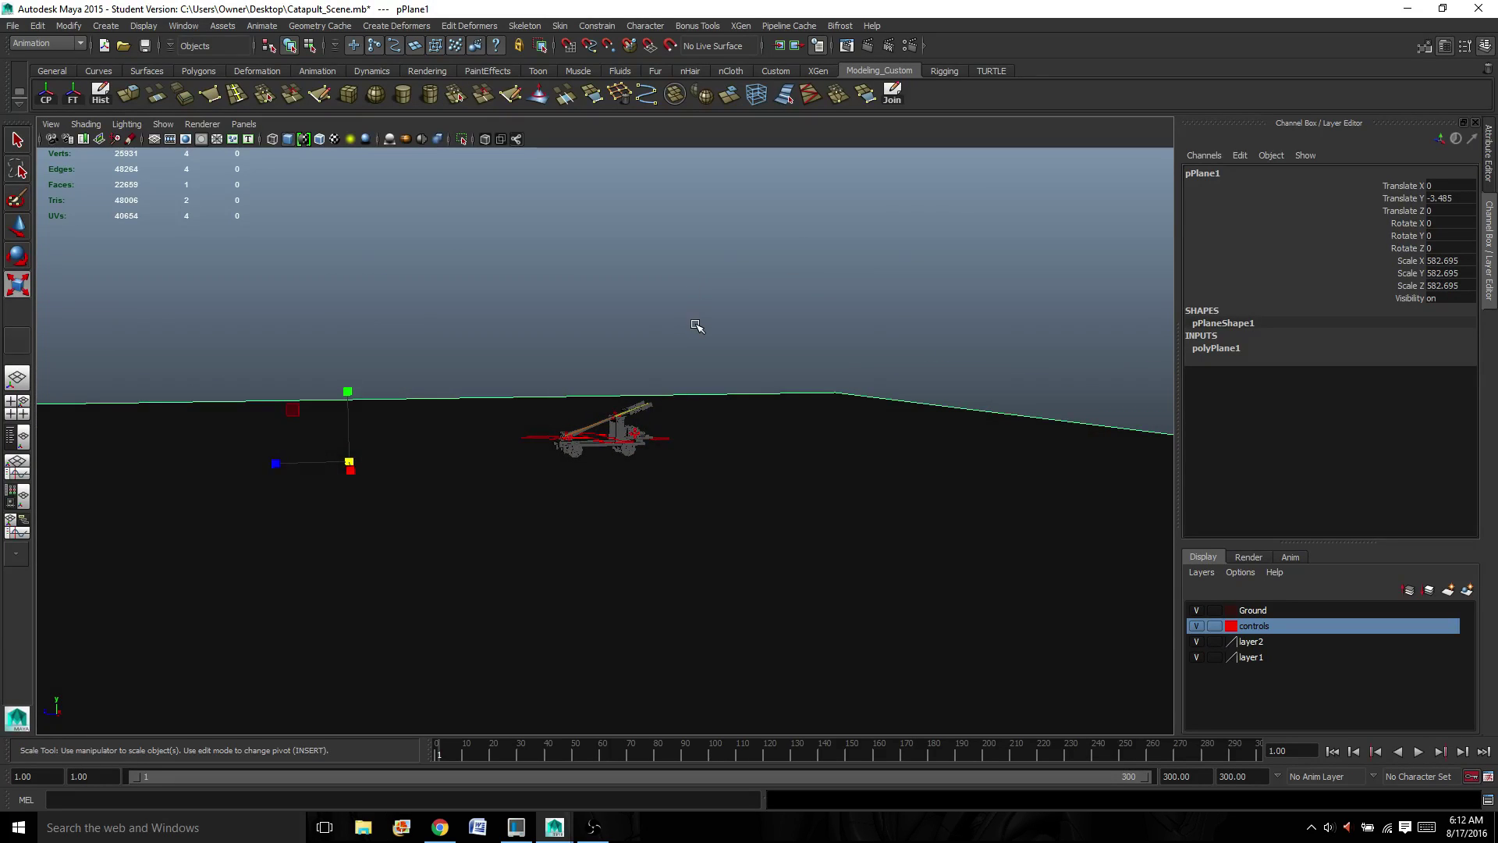
scroll(695, 325, "up", 10)
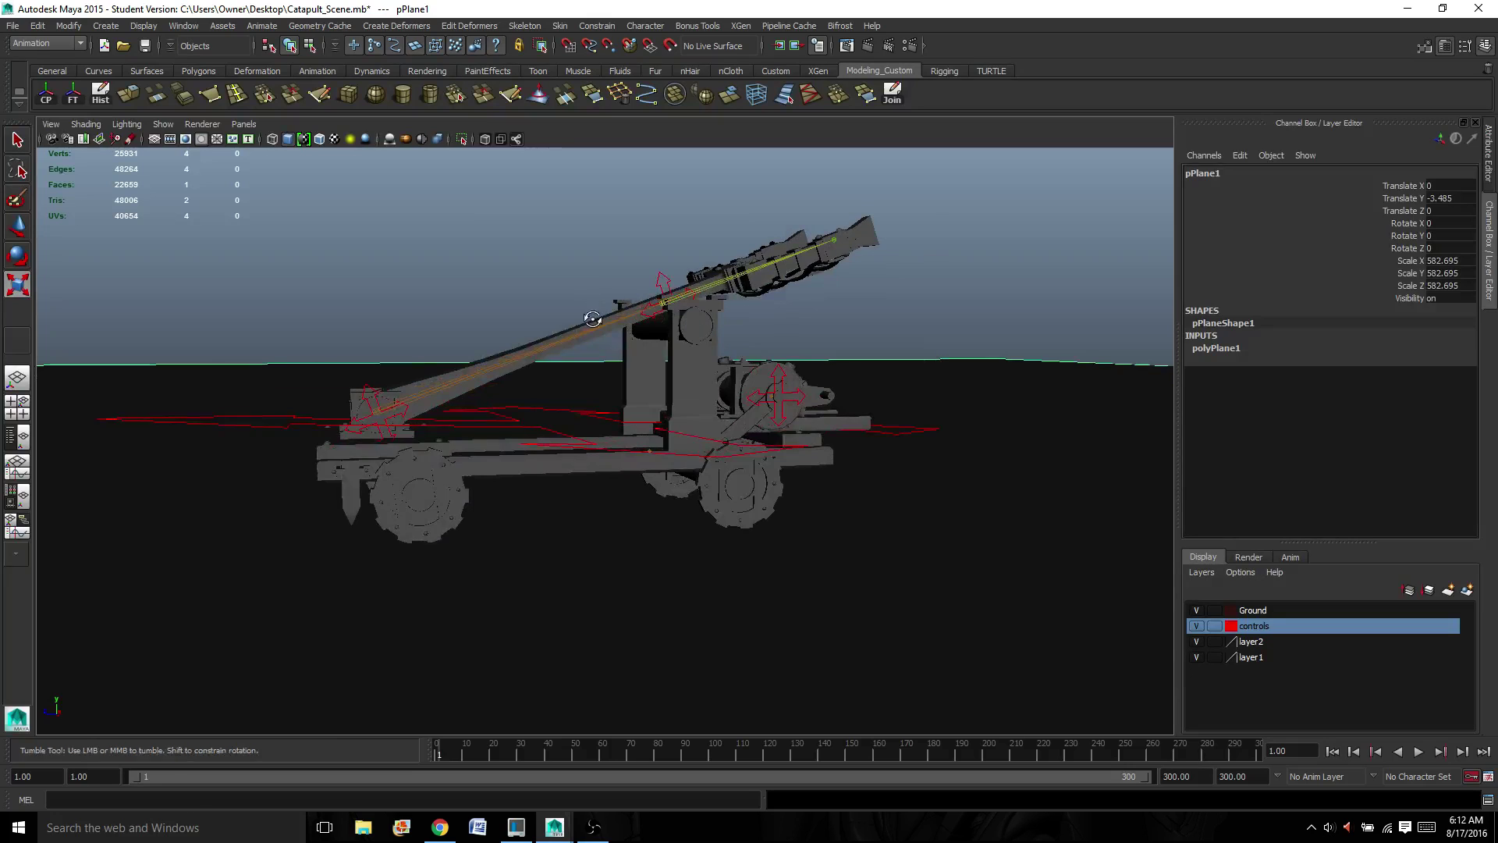
left_click_drag(593, 319, 642, 329, "alt")
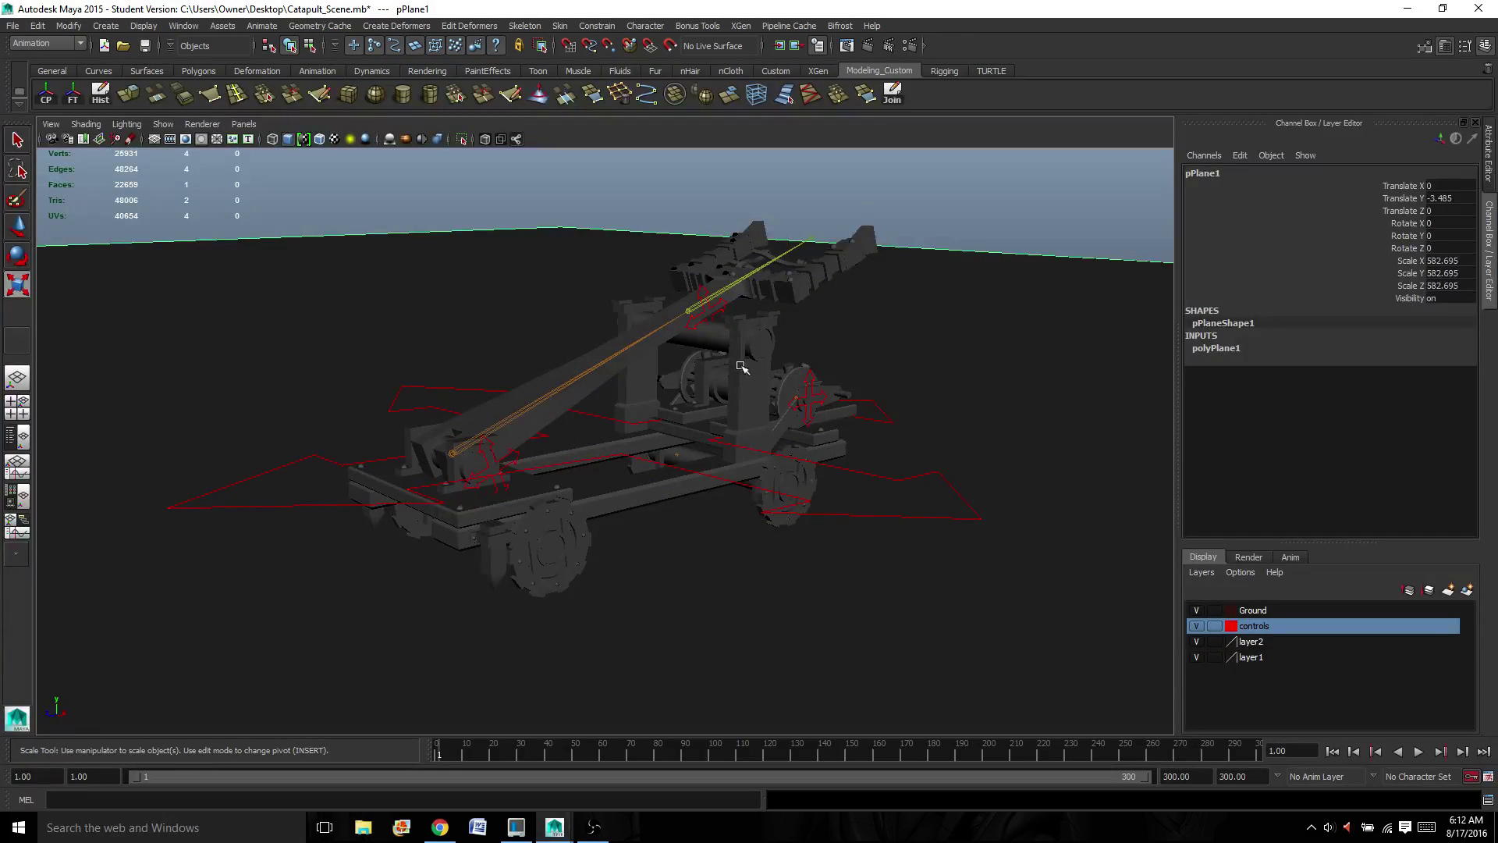
scroll(438, 340, "down", 5)
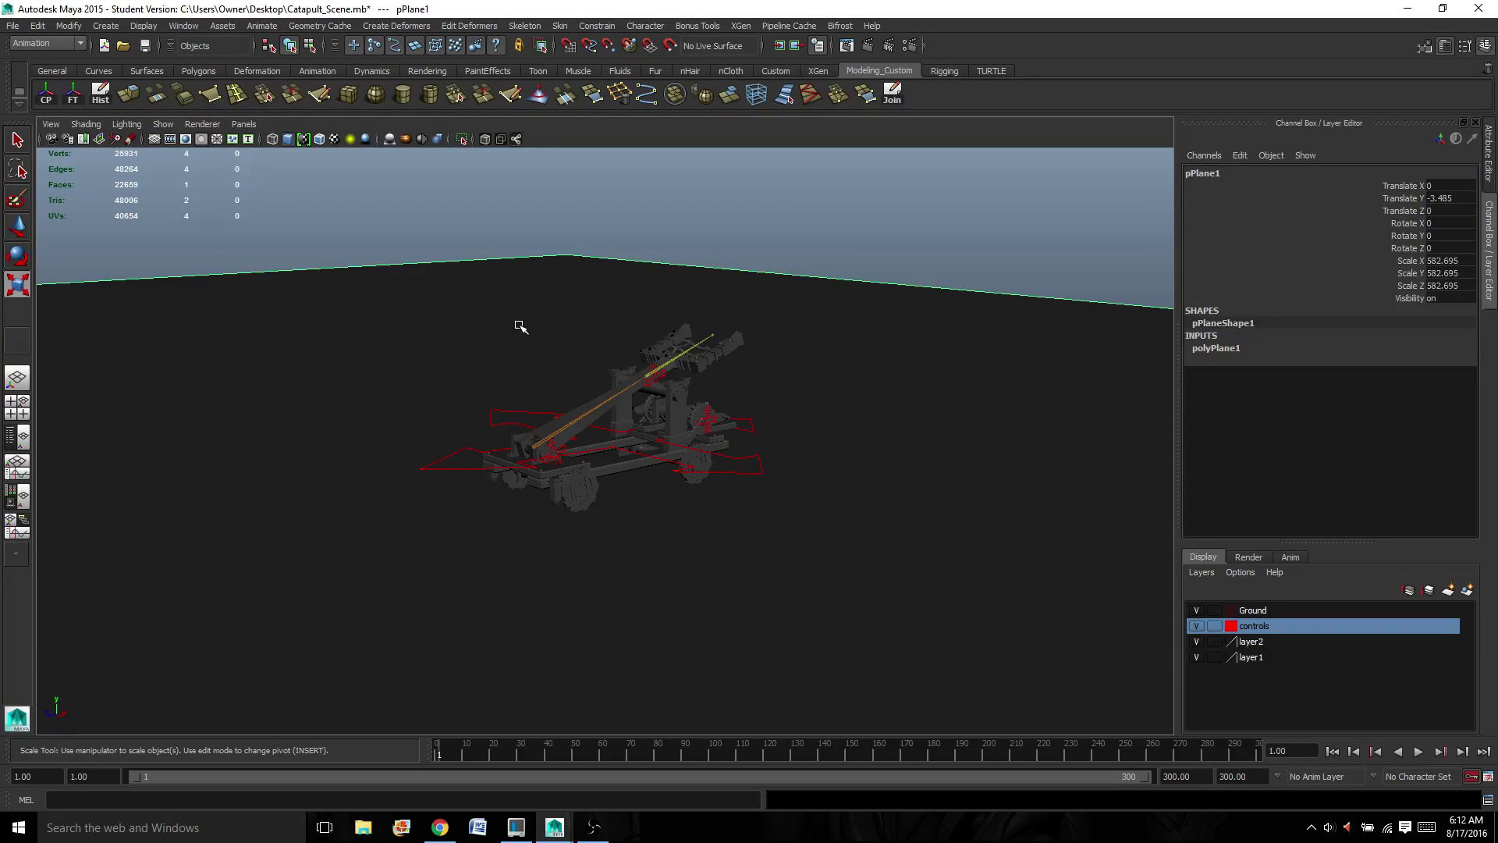
left_click(106, 26)
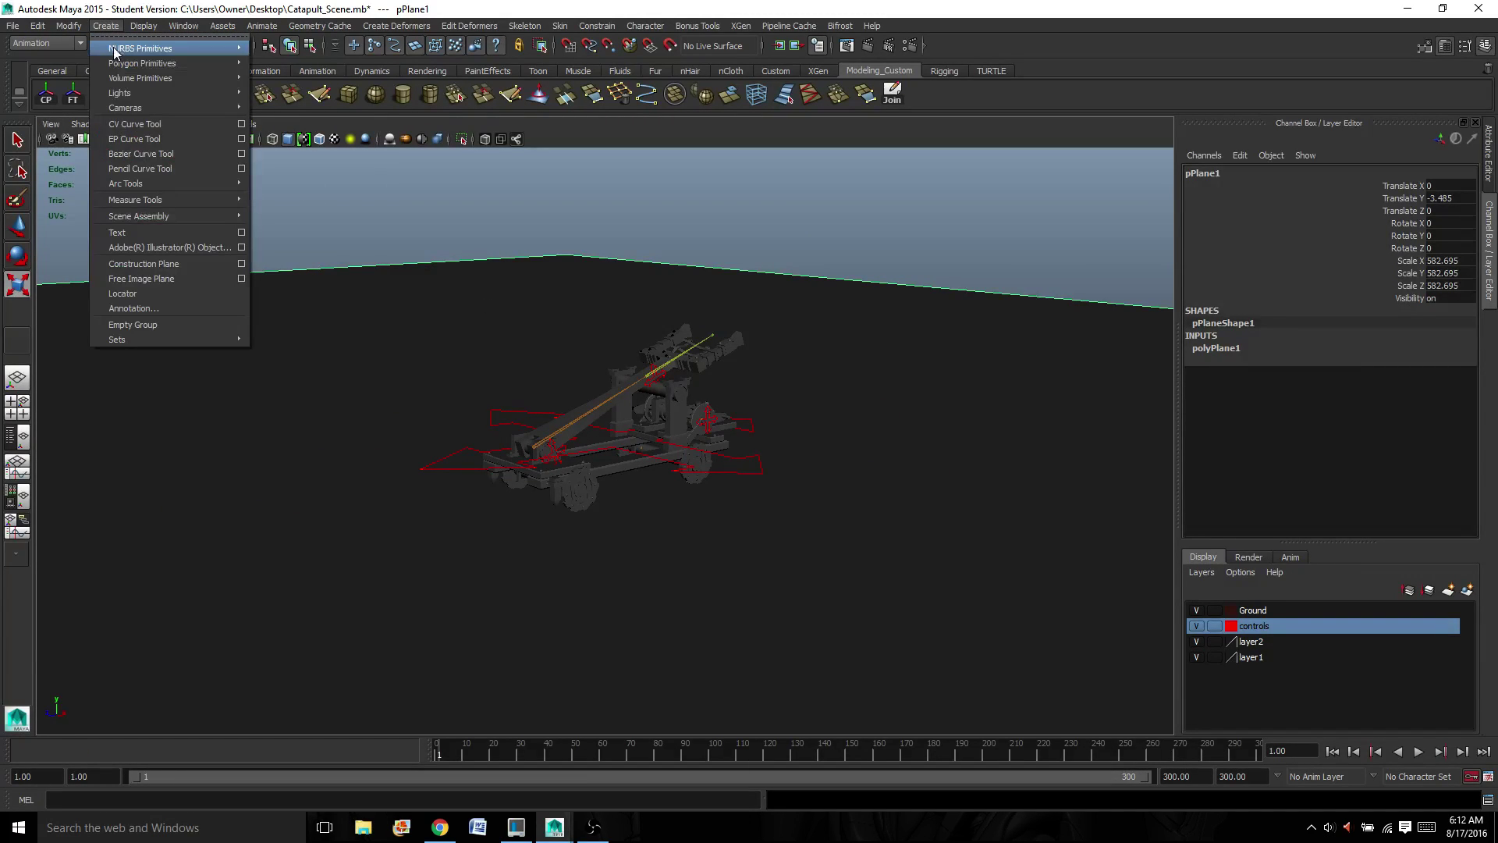
mouse_move(167, 62)
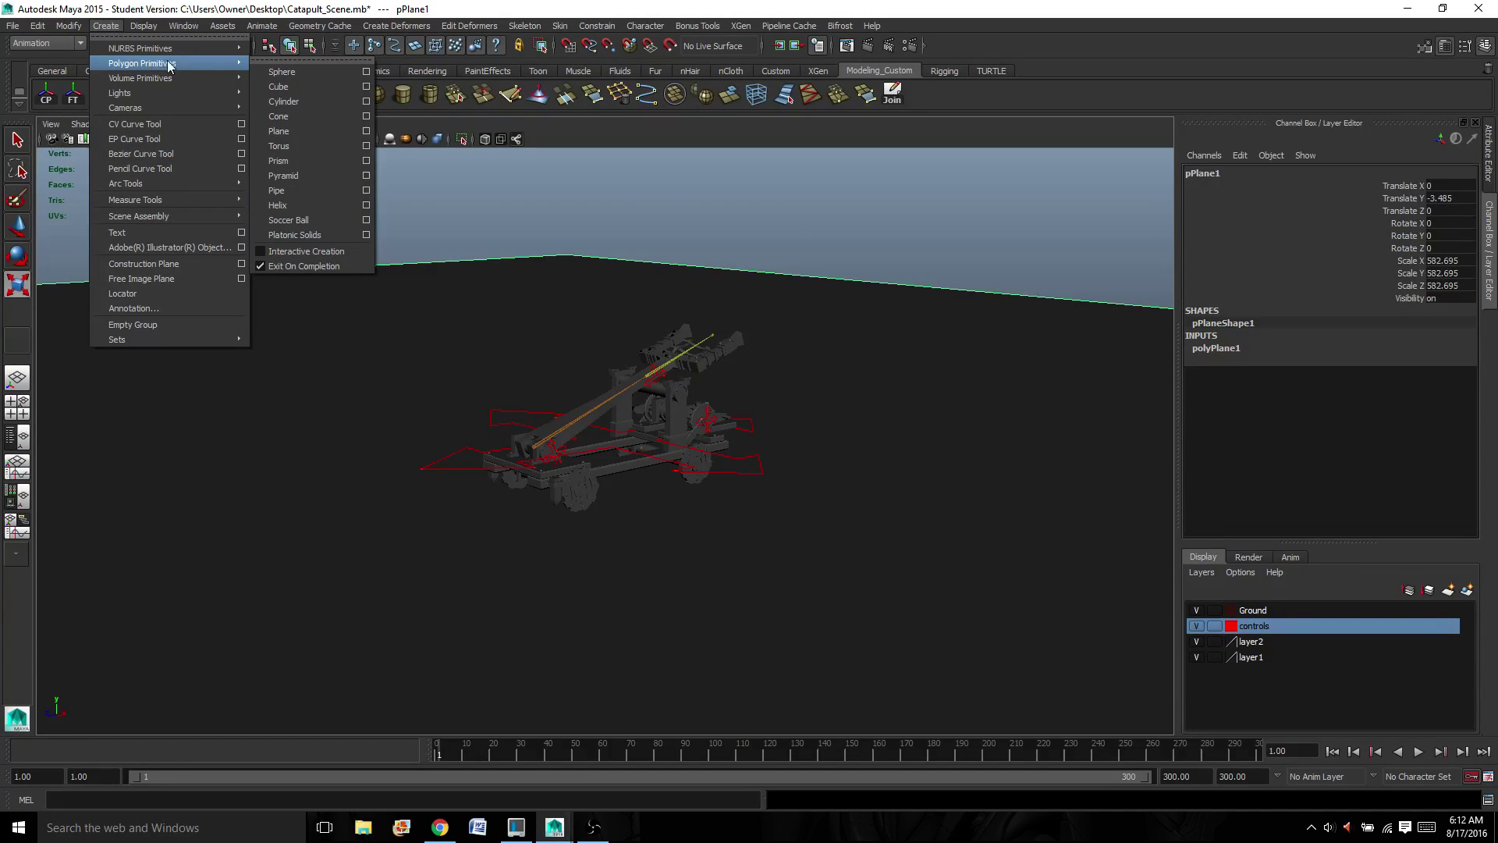
left_click(290, 71)
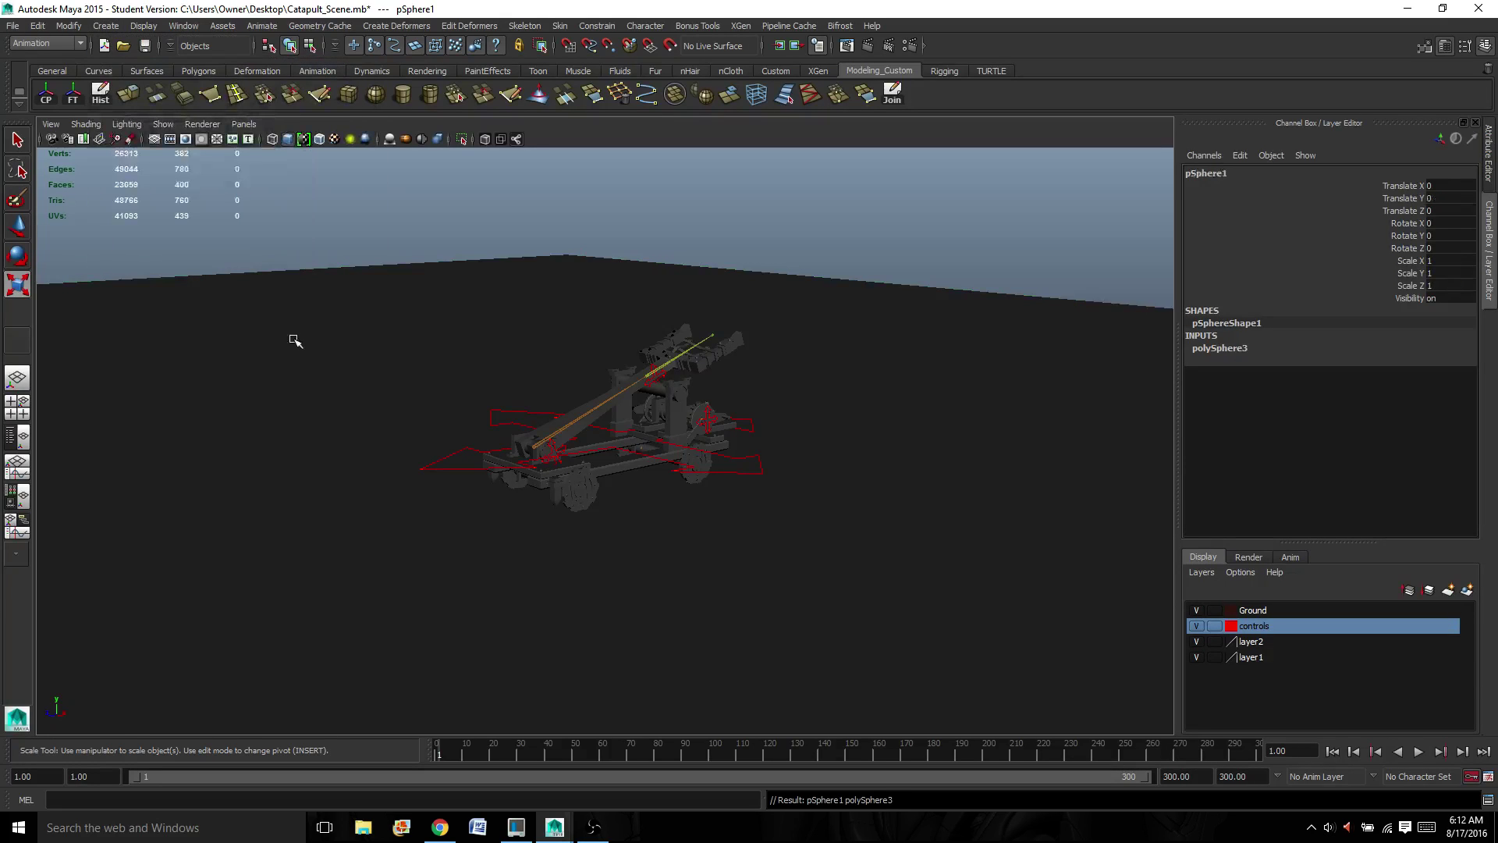
- Move the sphere above the catapult's throwing basket, to about 16.46 in Y and -82.09 in Z
scroll(290, 398, "down", 3)
scroll(290, 398, "down", 1)
key("w")
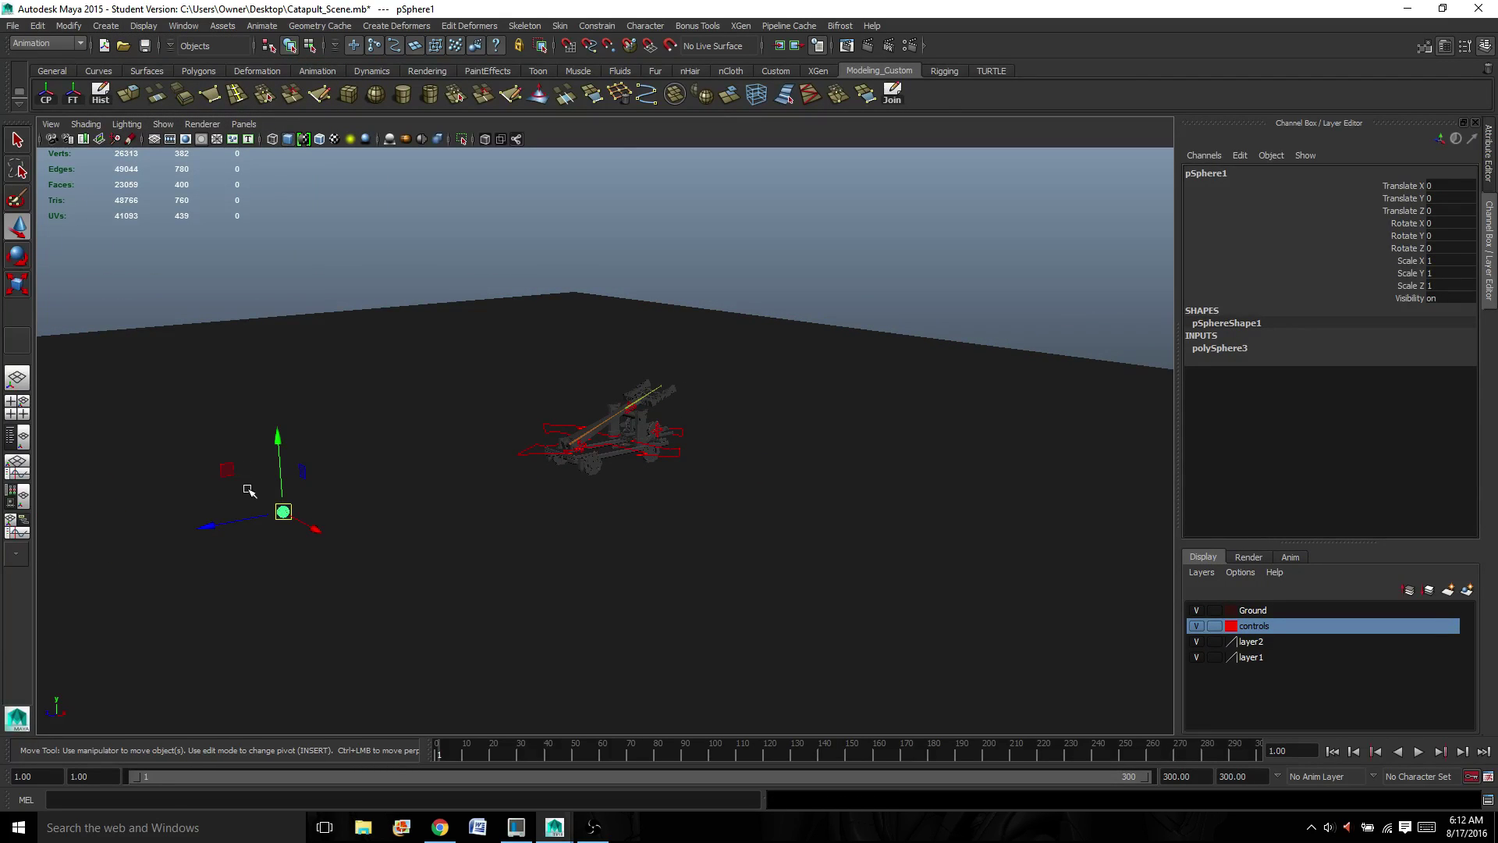
left_click_drag(207, 525, 635, 295)
key("f")
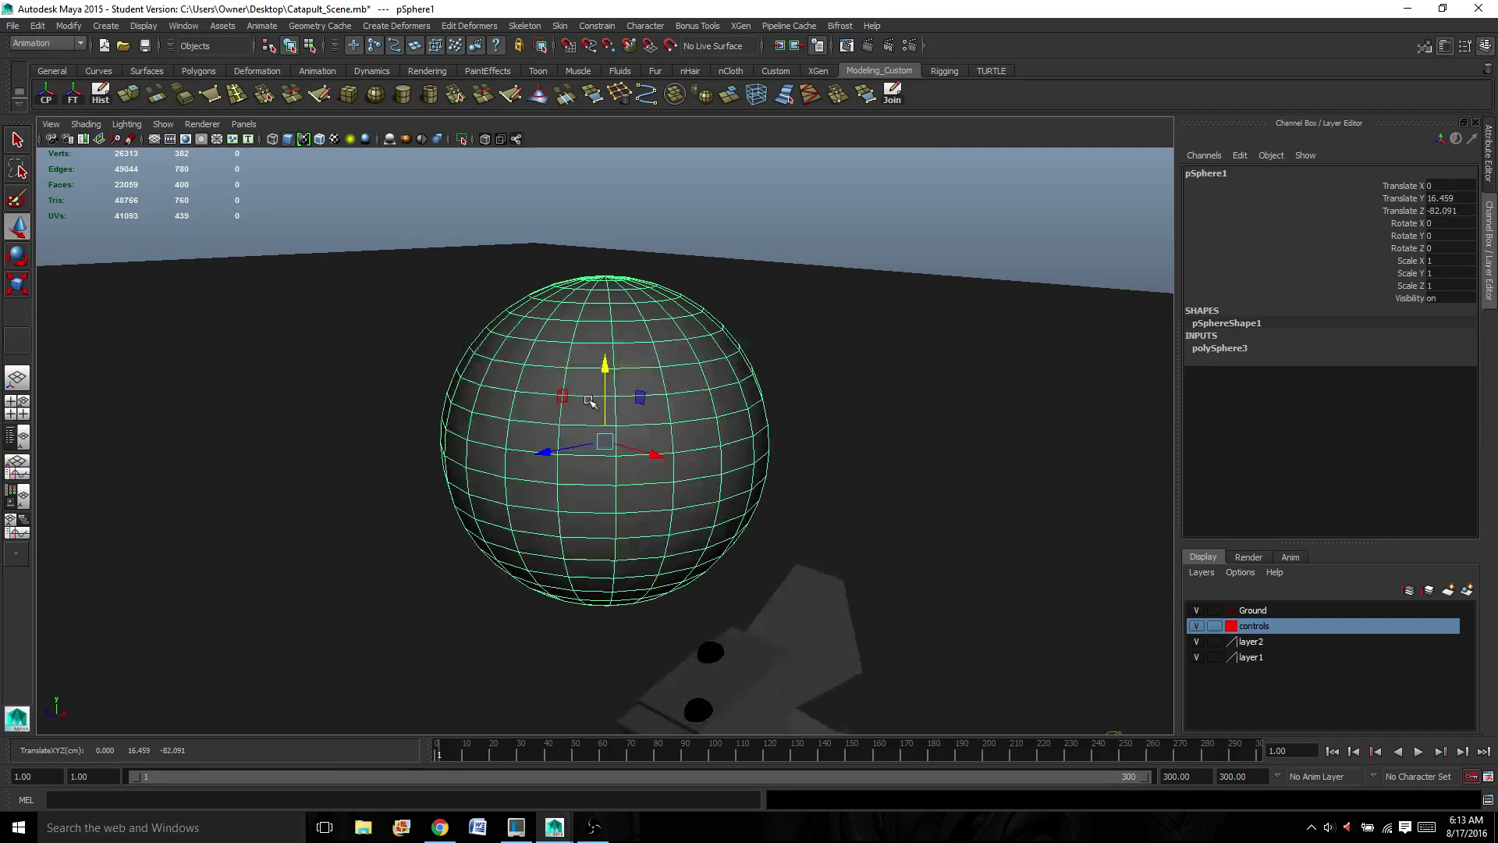
- Rename the sphere as mesh_Fireball
scroll(571, 416, "down", 5)
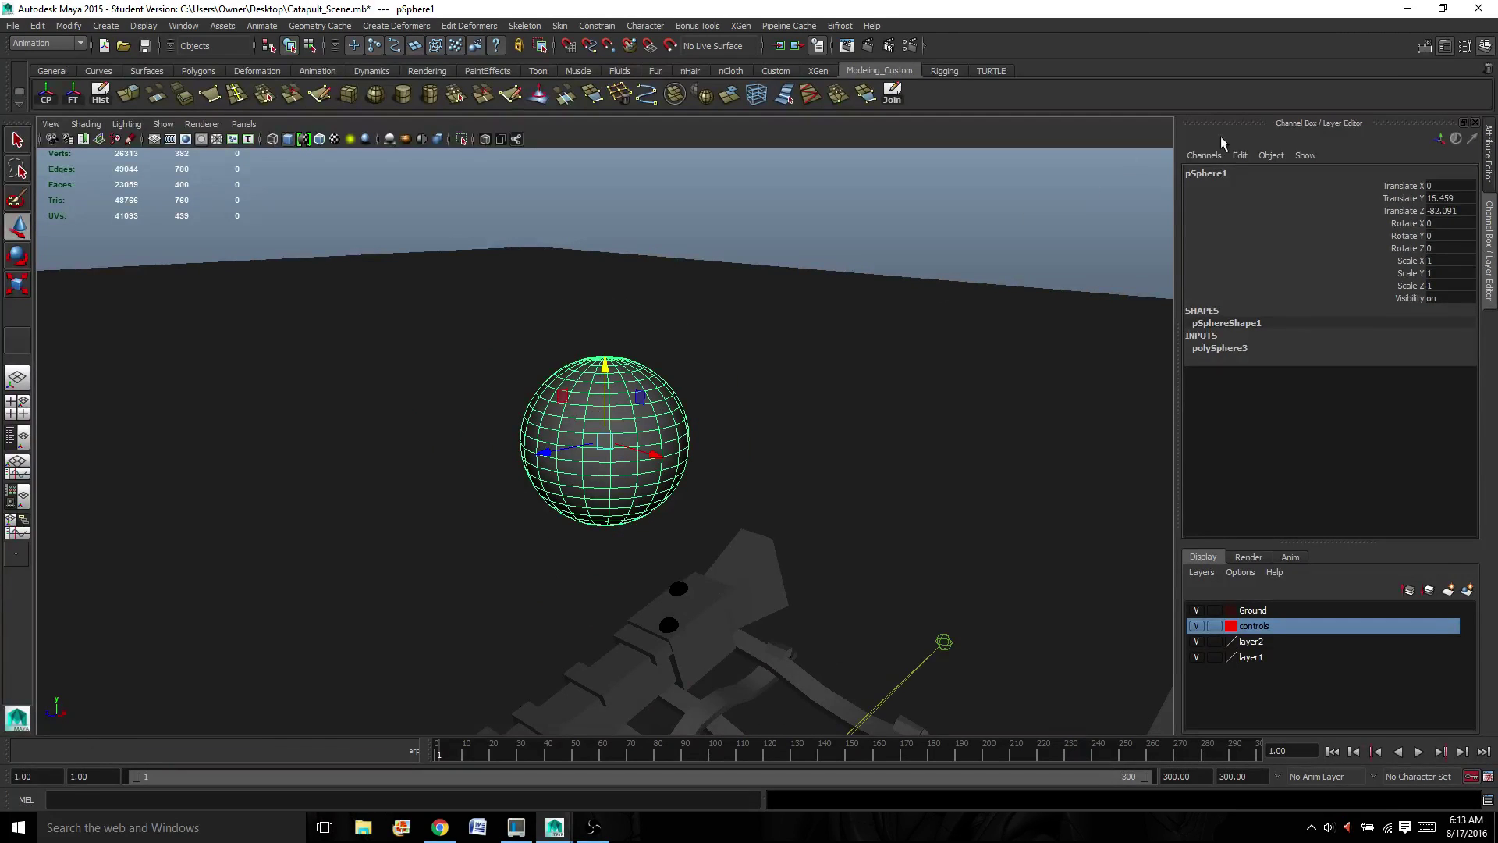
double_click(1208, 173)
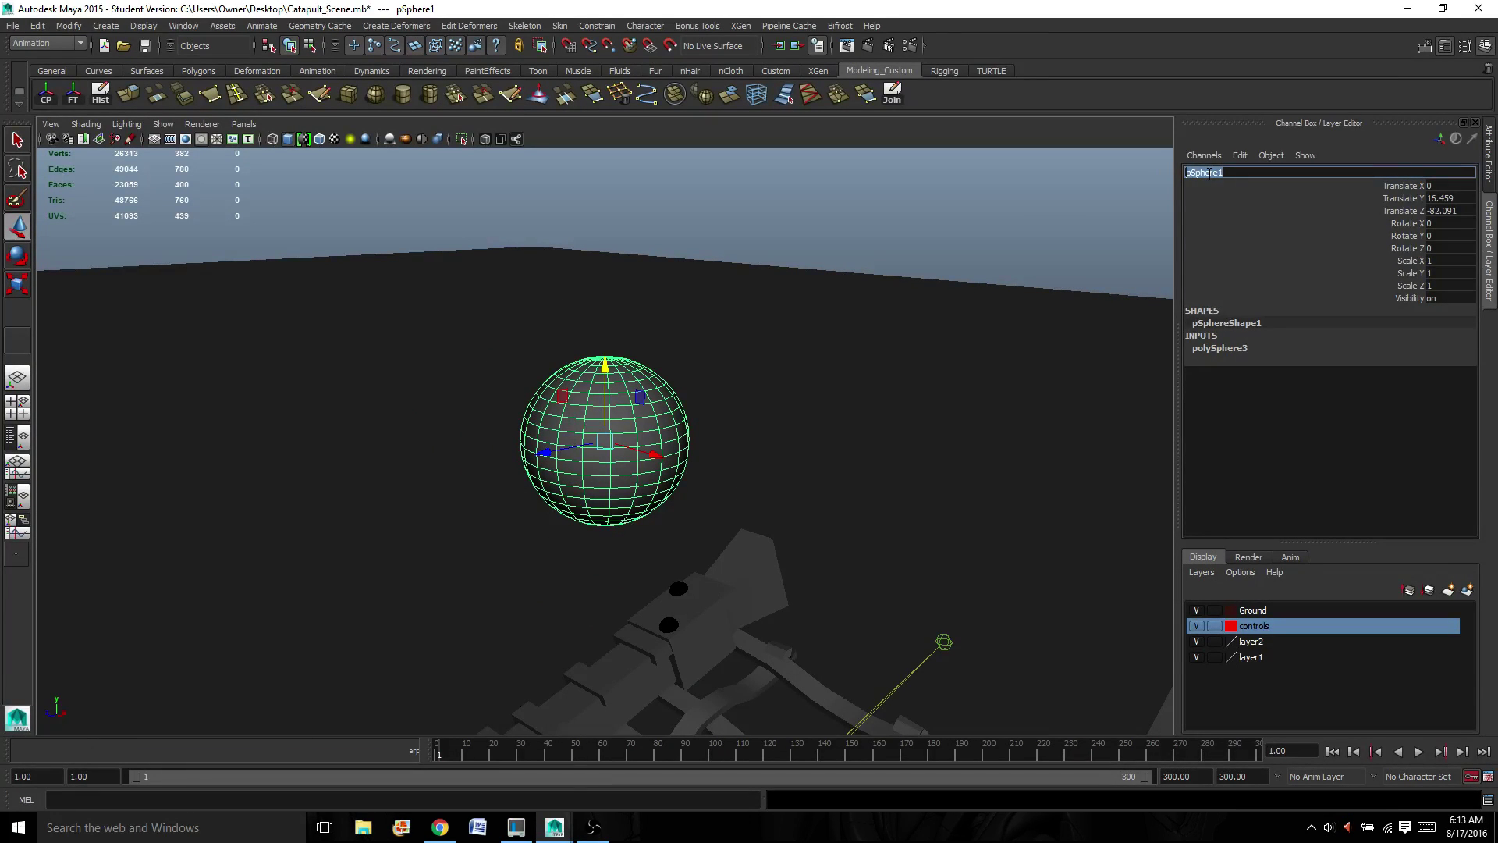
type("mesh_Fireball")
key("Return")
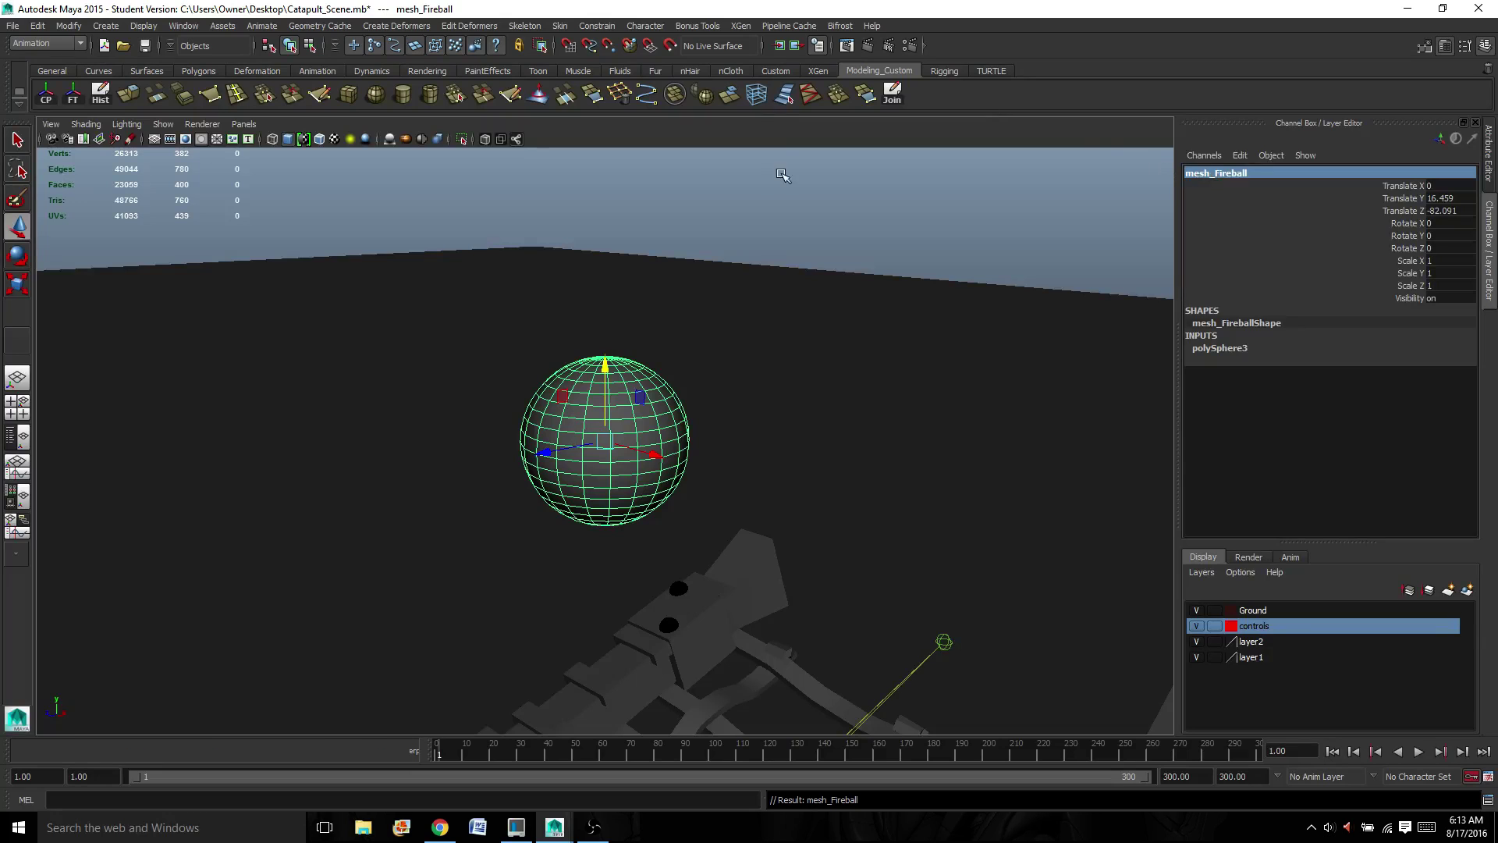
- Switch from the Animation command set to nDynamics with the fireball sphere still selected
middle_click_drag(570, 477, 577, 408, "alt")
left_click_drag(578, 408, 555, 454, "alt")
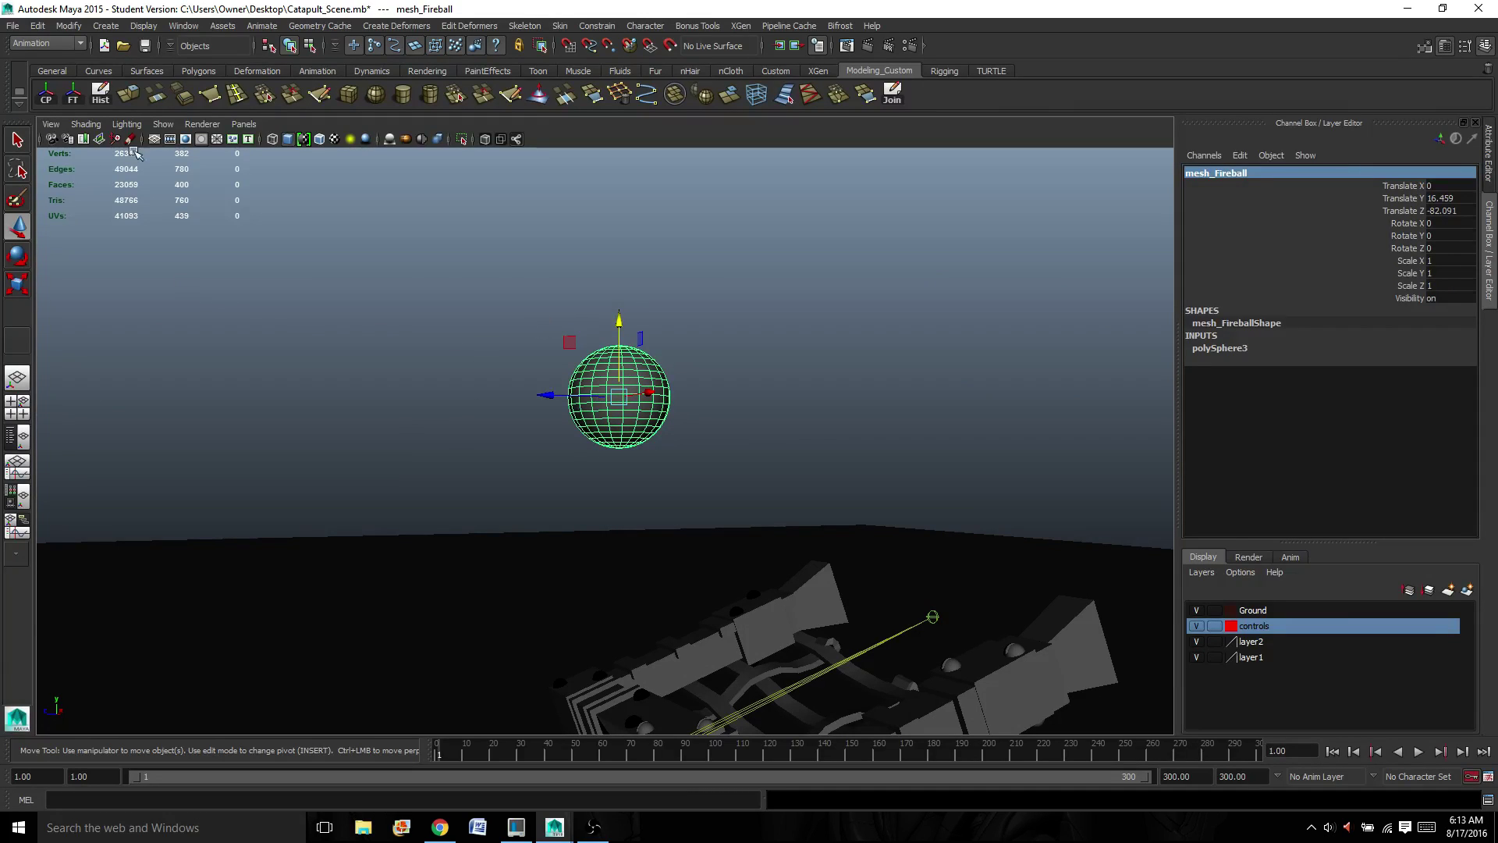
left_click(77, 39)
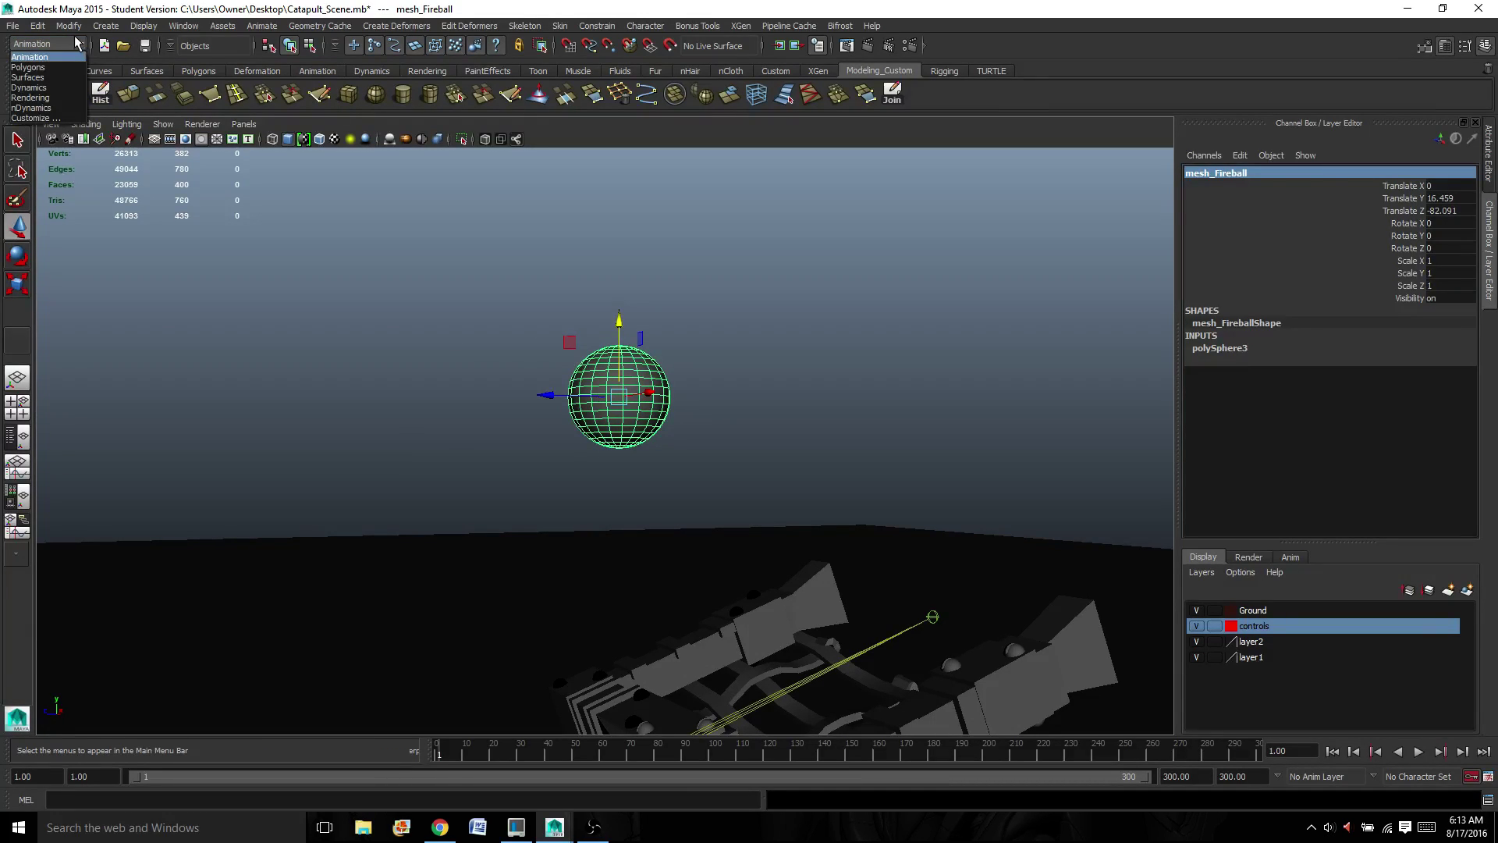
left_click(31, 108)
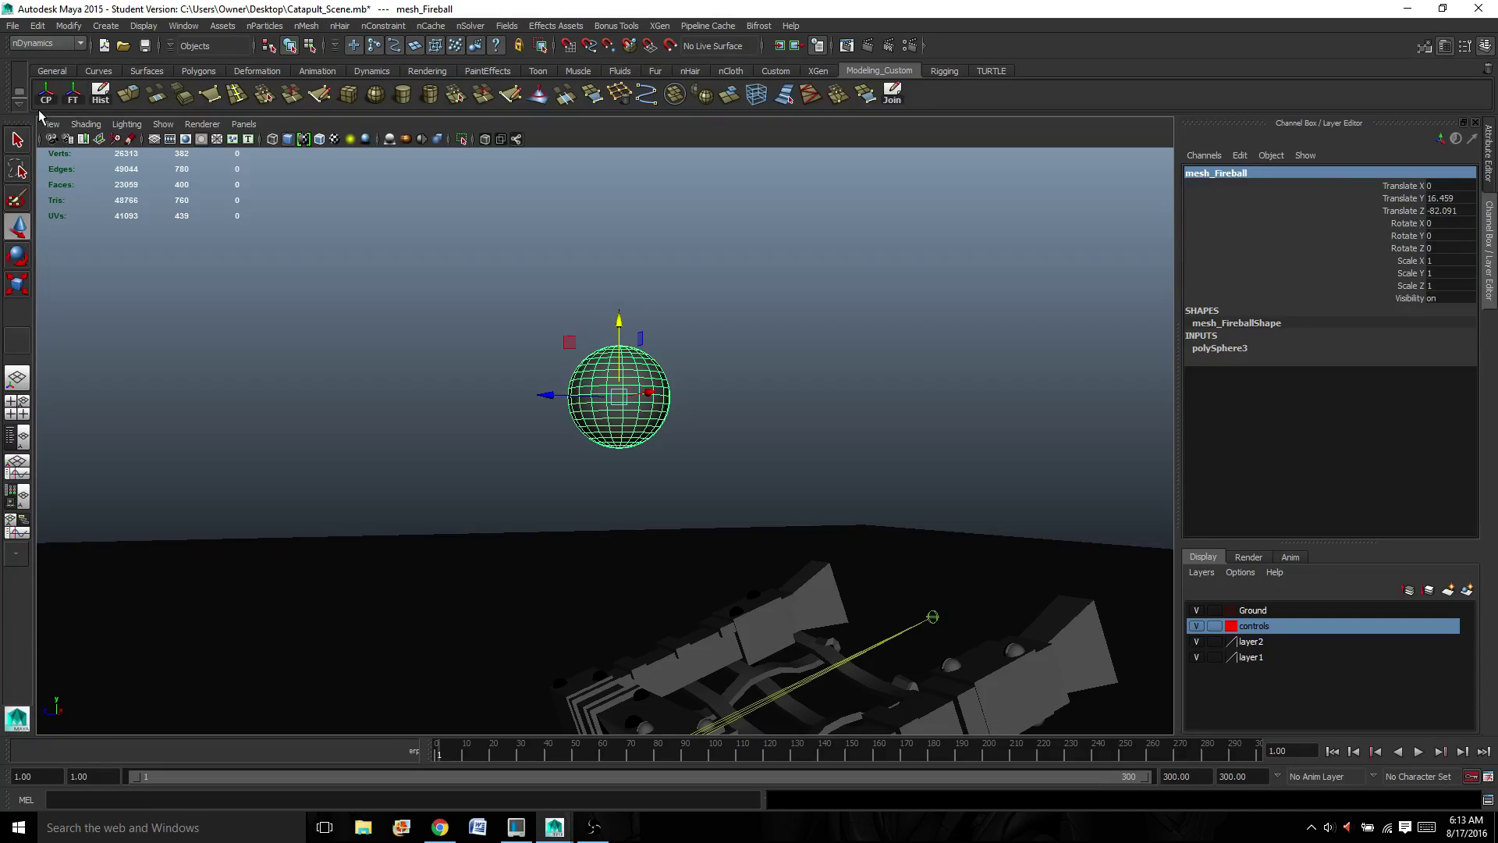
left_click_drag(484, 296, 512, 304, "alt")
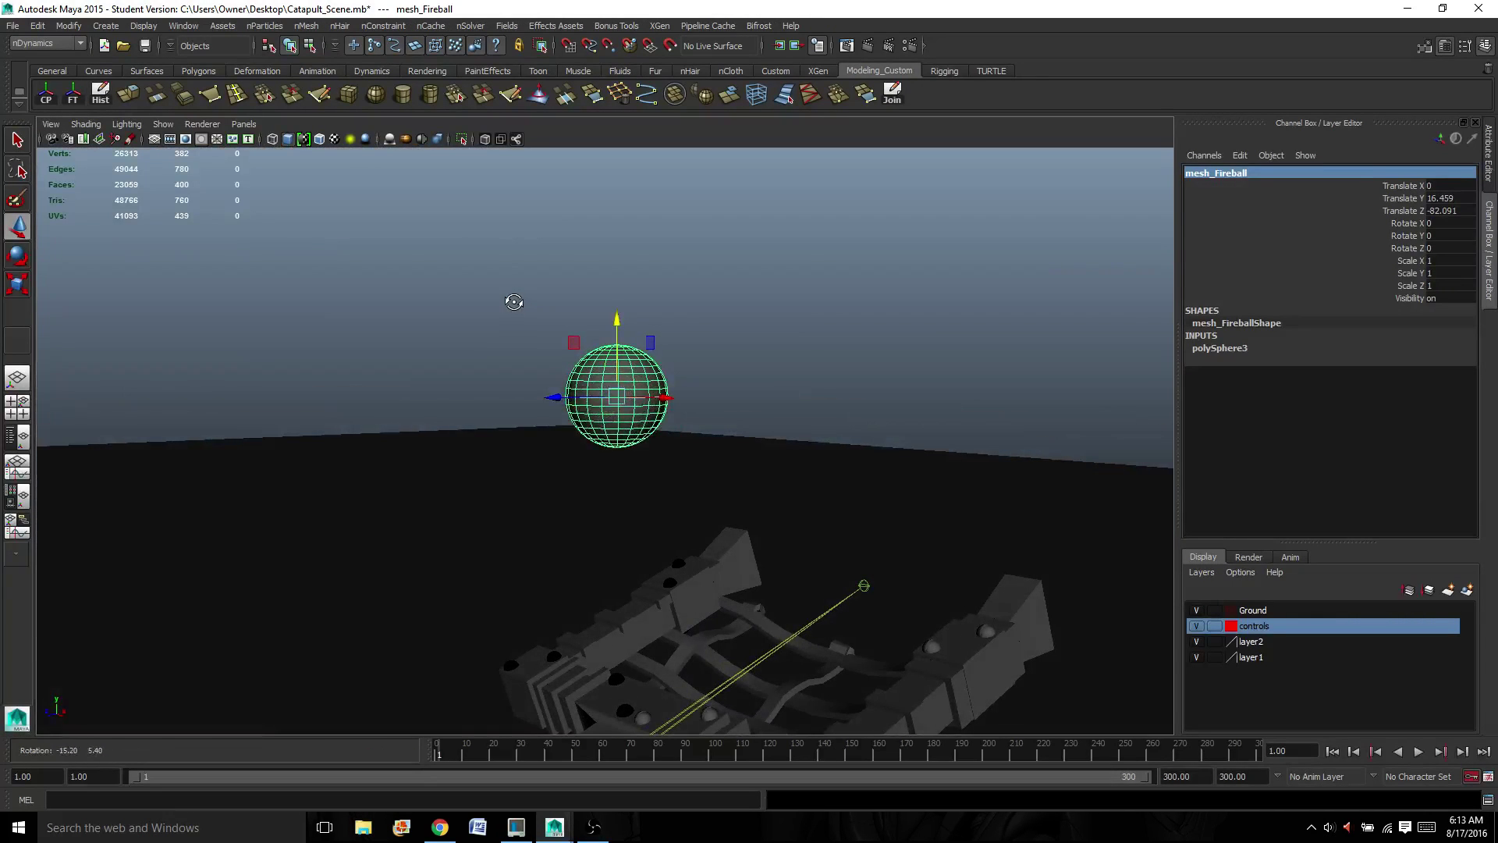
left_click_drag(586, 468, 558, 465, "alt")
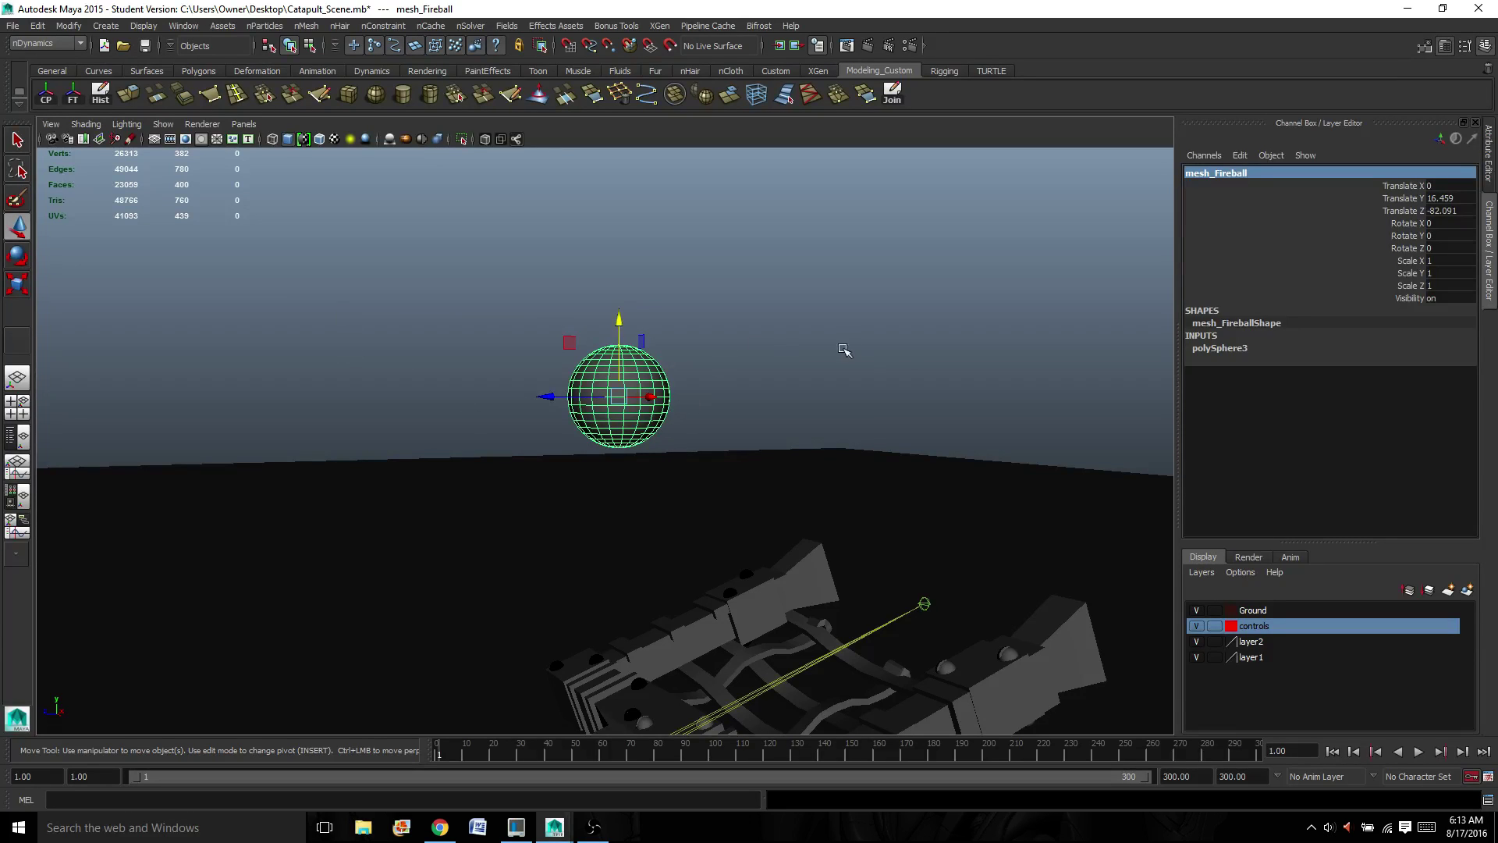
left_click_drag(845, 420, 554, 429, "alt")
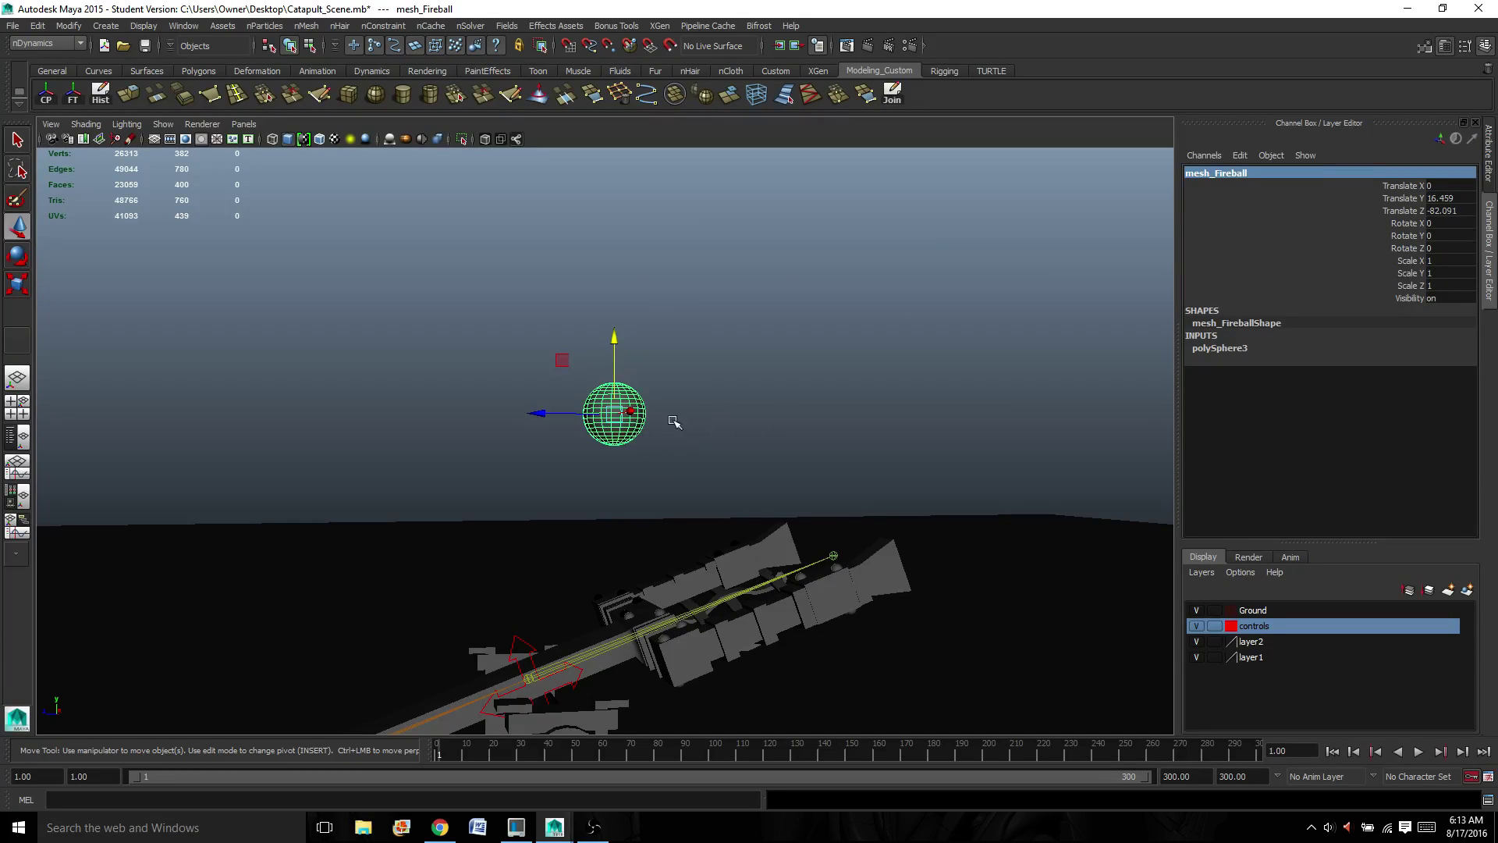
mouse_move(572, 444)
left_mouse_down("alt")
mouse_move(508, 449)
mouse_move(561, 442)
mouse_move(552, 461)
left_mouse_up("alt")
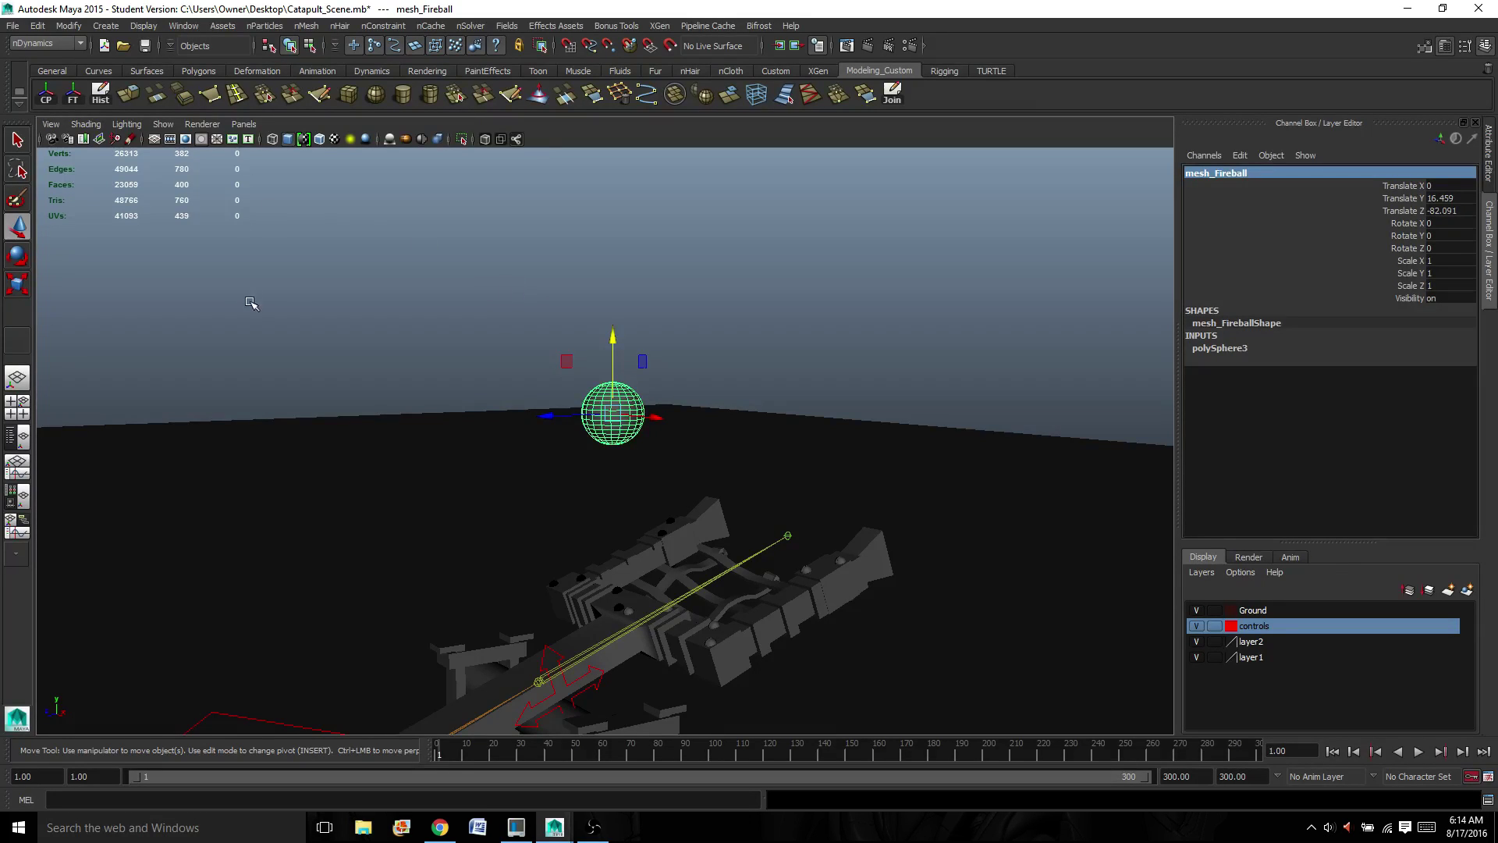
- Reposition the fireball sphere closer over the catapult's basket, at about 14.39 in Y and -86.16 in Z
scroll(644, 310, "up", 1)
scroll(645, 310, "up", 1)
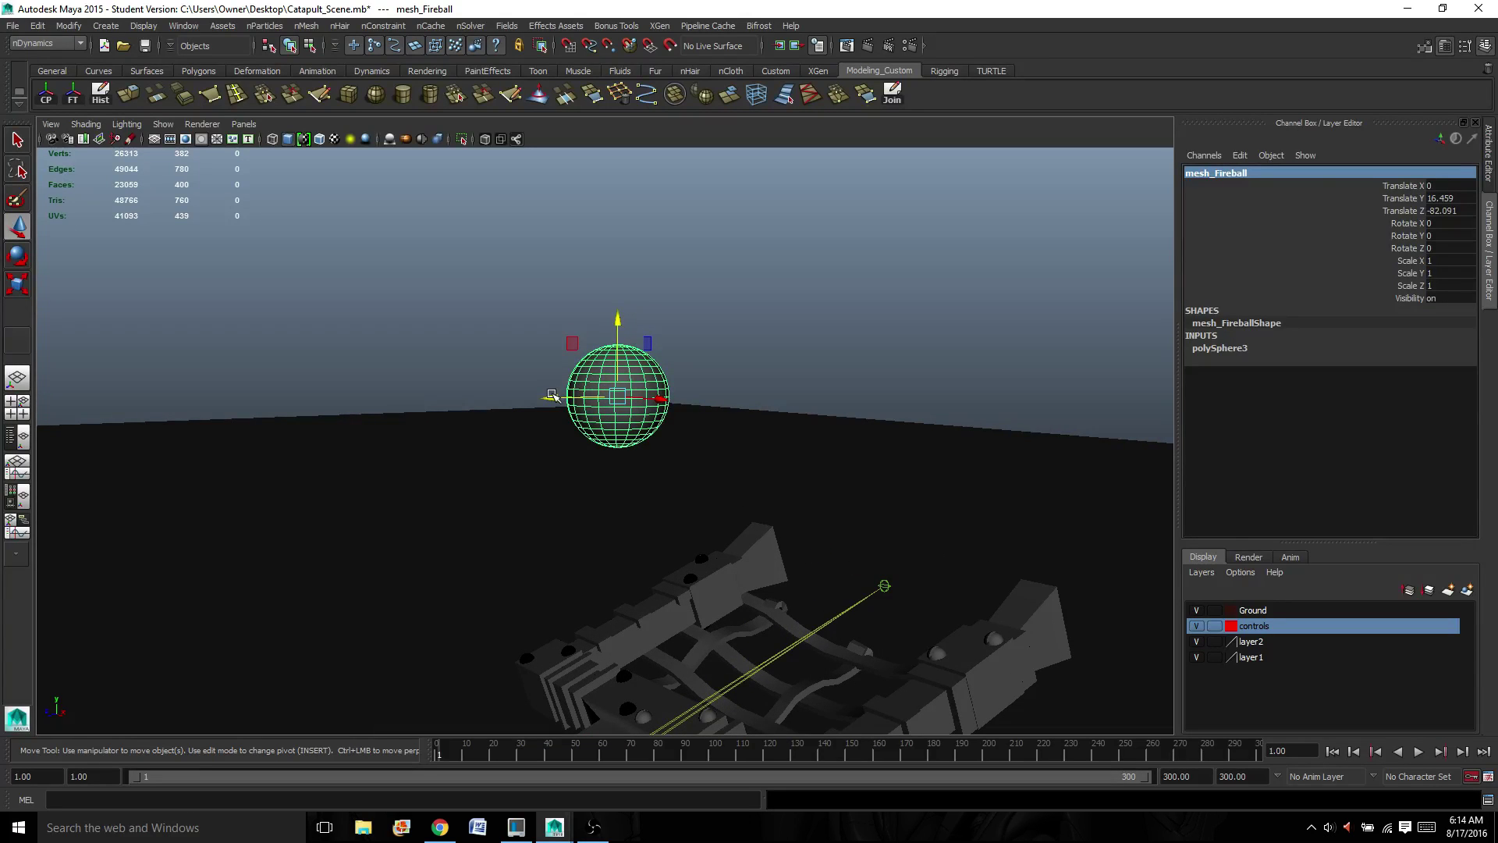
left_click_drag(551, 397, 680, 385)
left_click_drag(770, 509, 801, 411, "alt")
left_click_drag(765, 332, 763, 435)
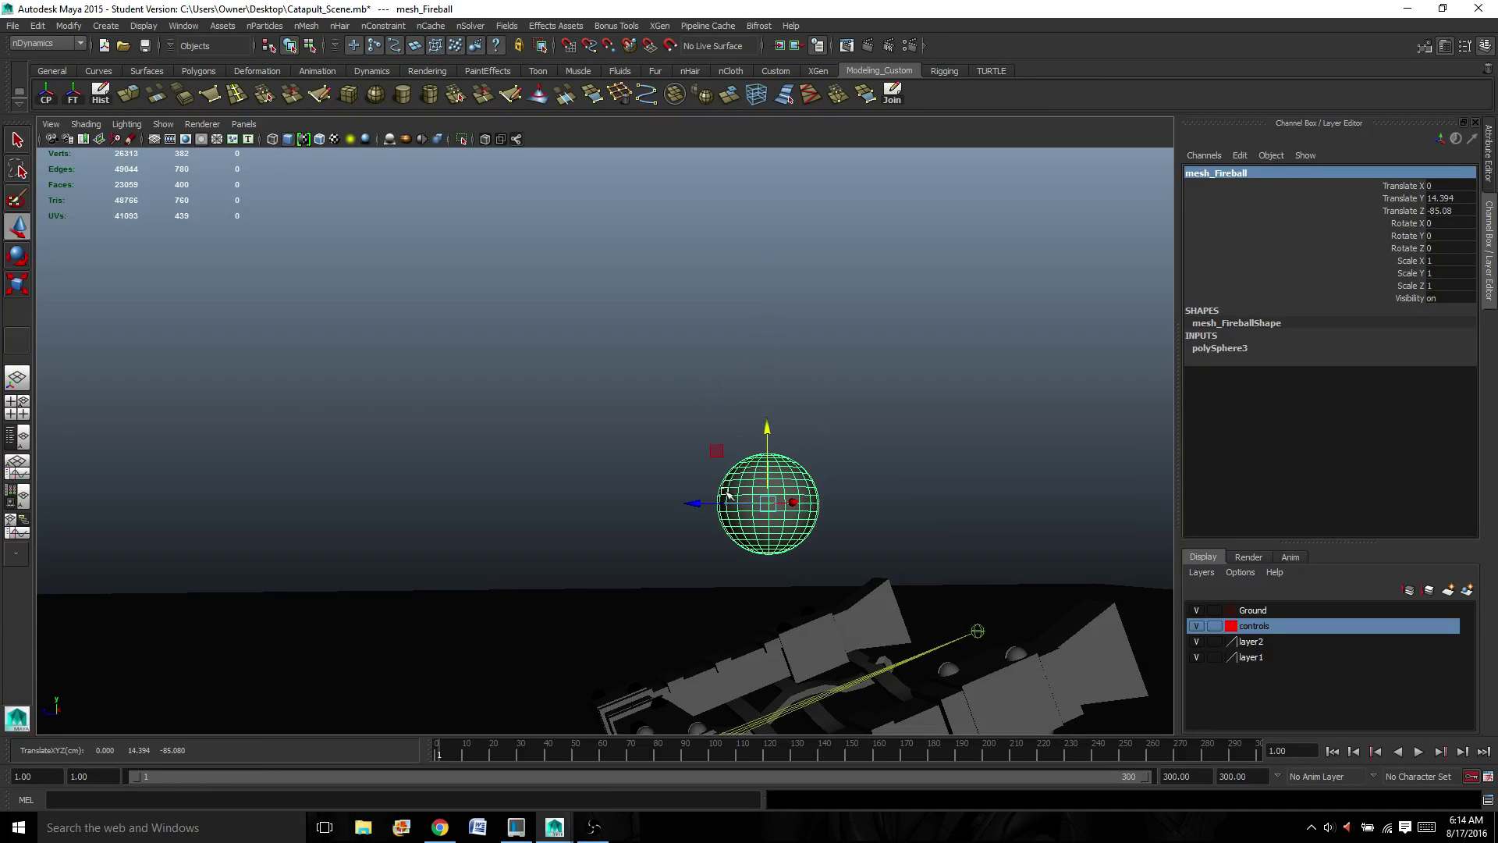
left_click_drag(694, 507, 727, 501)
scroll(757, 512, "down", 3)
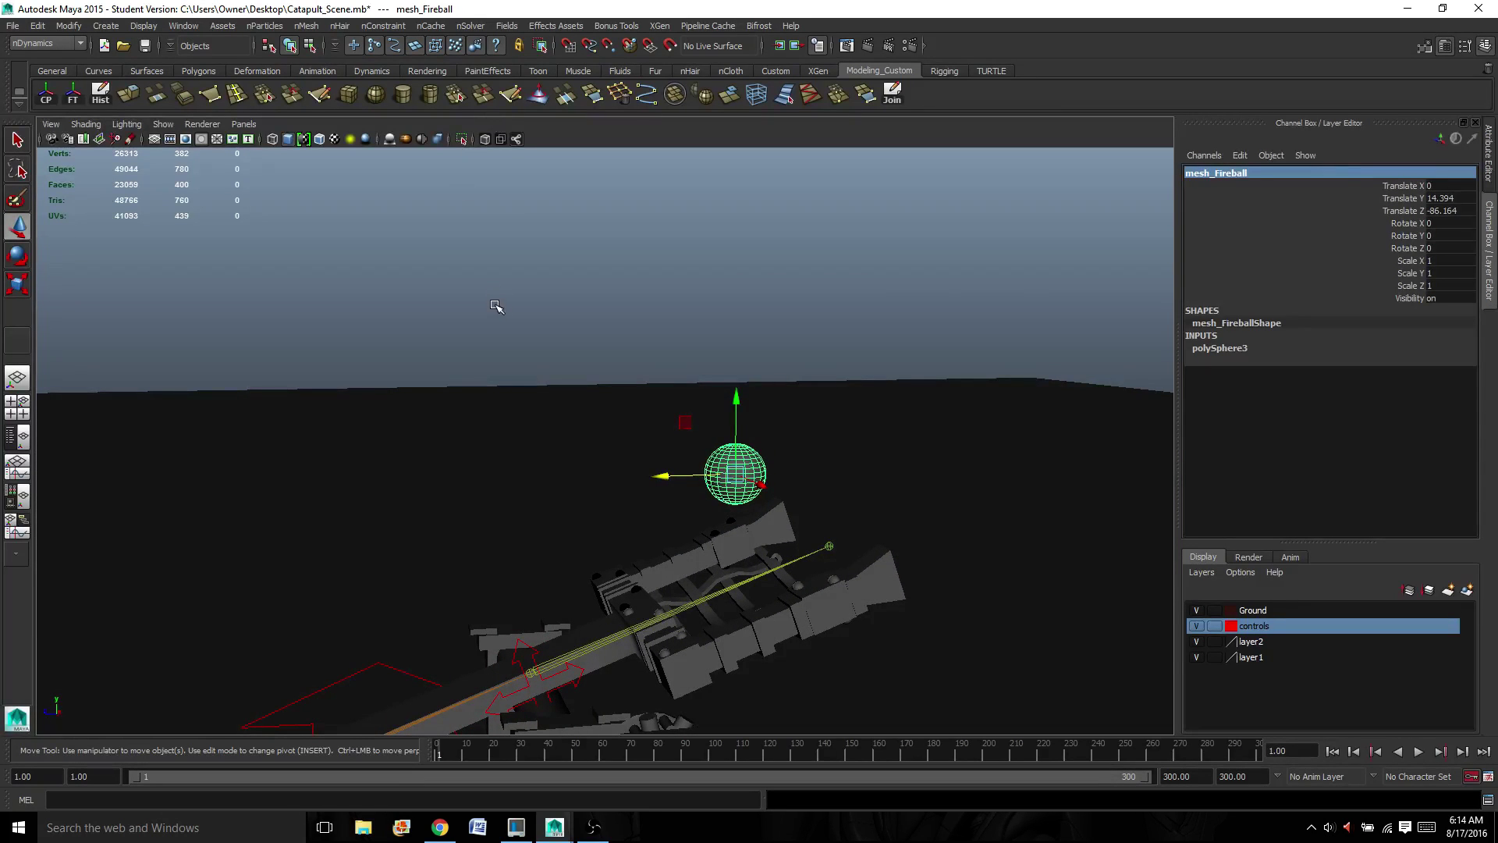
scroll(456, 328, "up", 2)
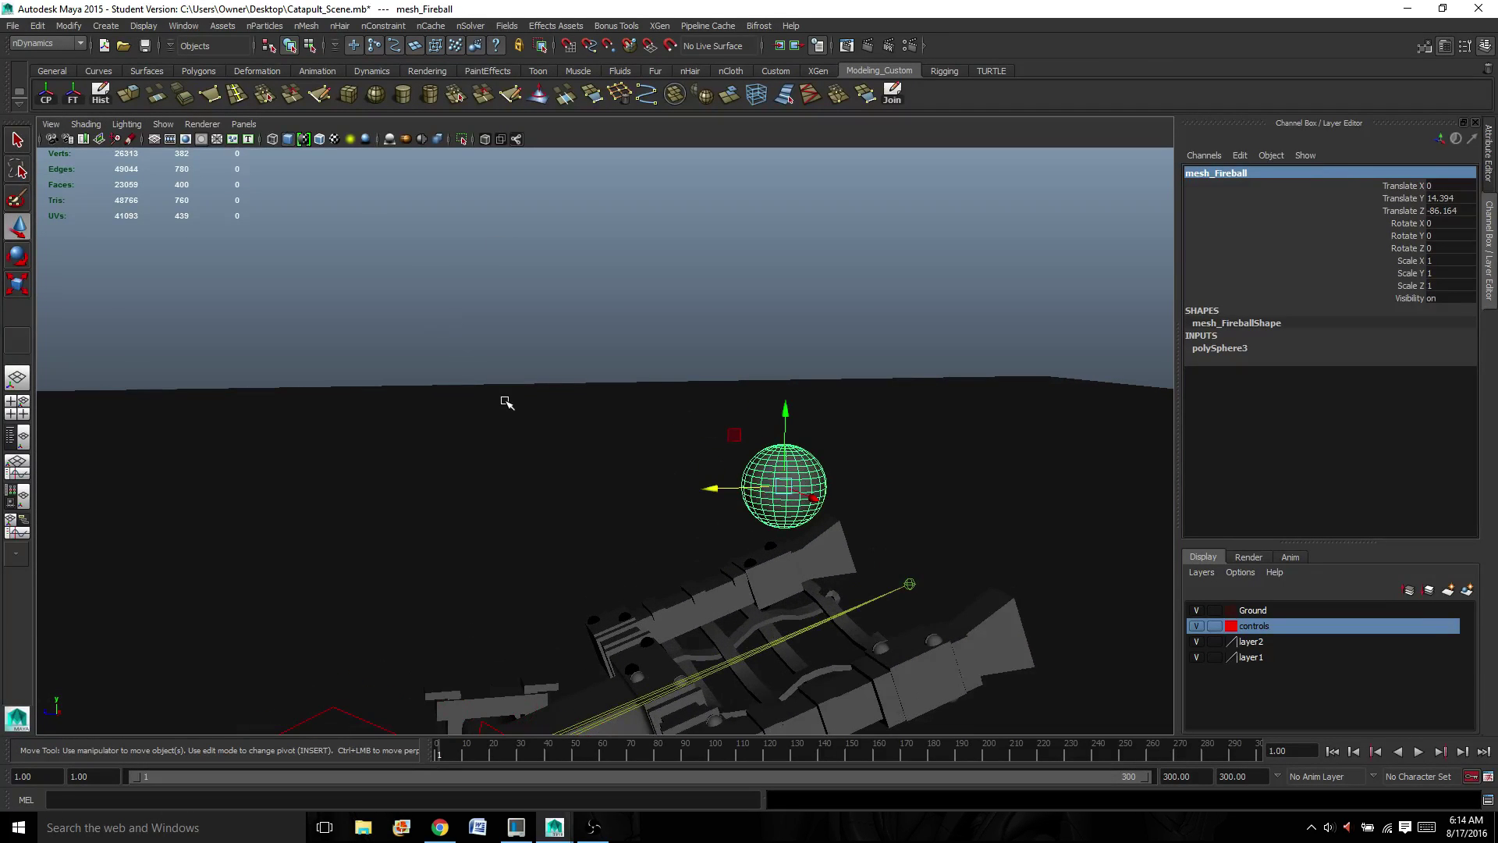
left_click_drag(507, 402, 775, 575, "alt")
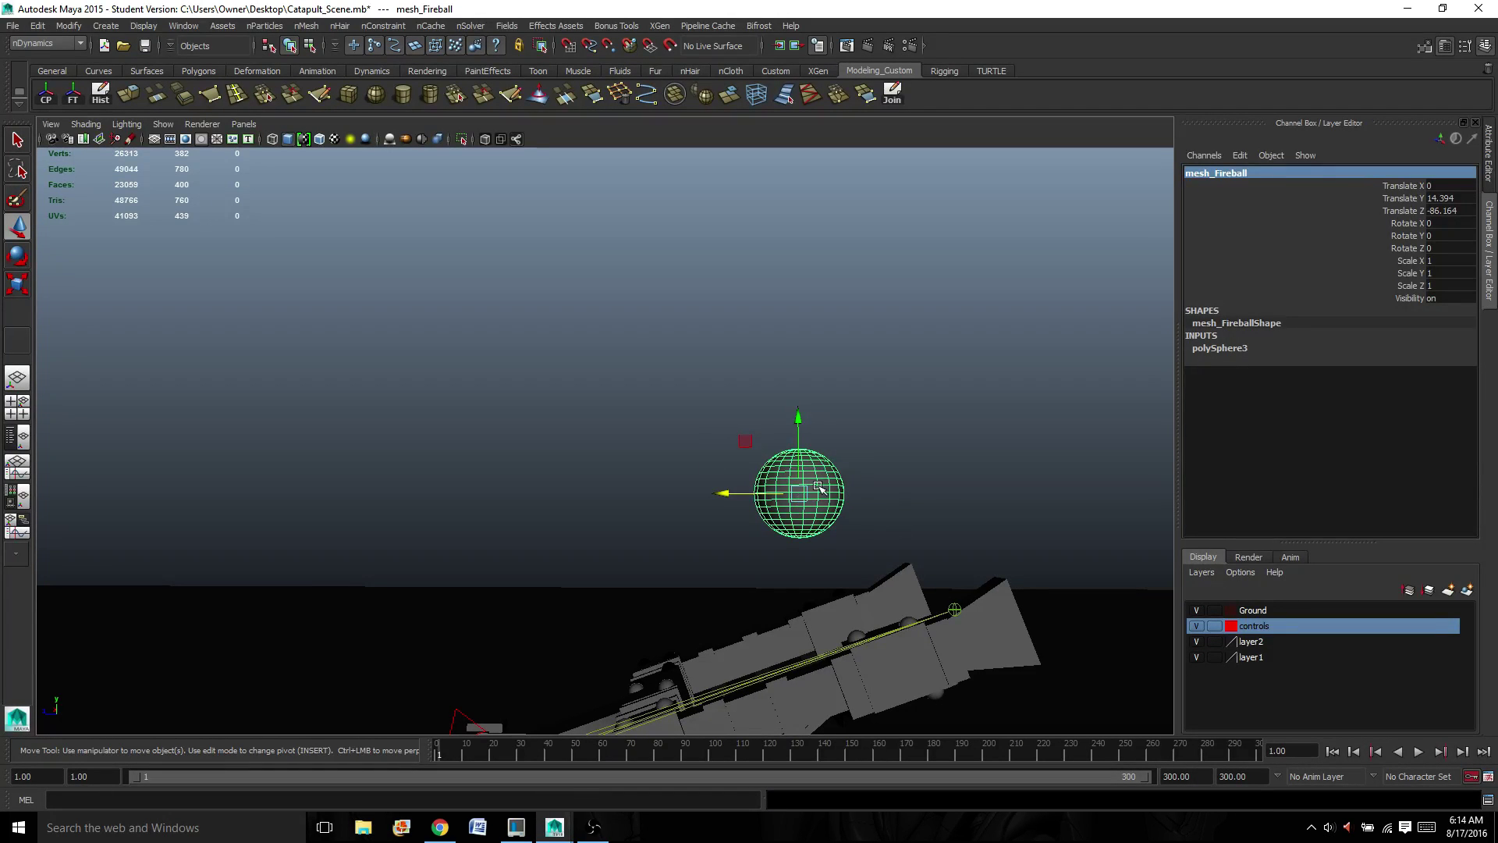
- Convert the mesh_Fireball sphere into an nCloth object within the nDynamics command set
left_click(77, 45)
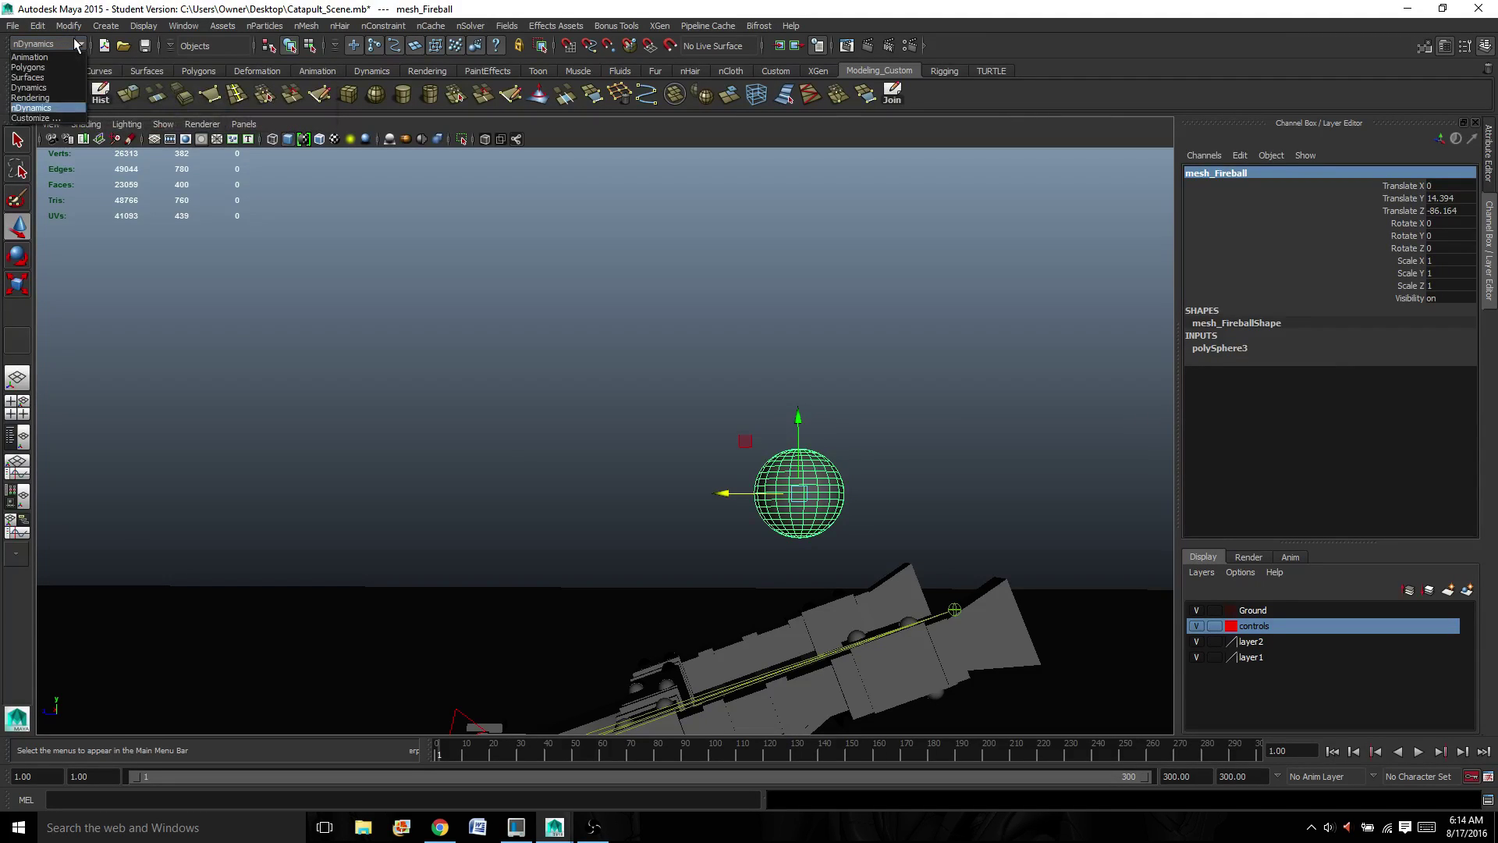
left_click(77, 45)
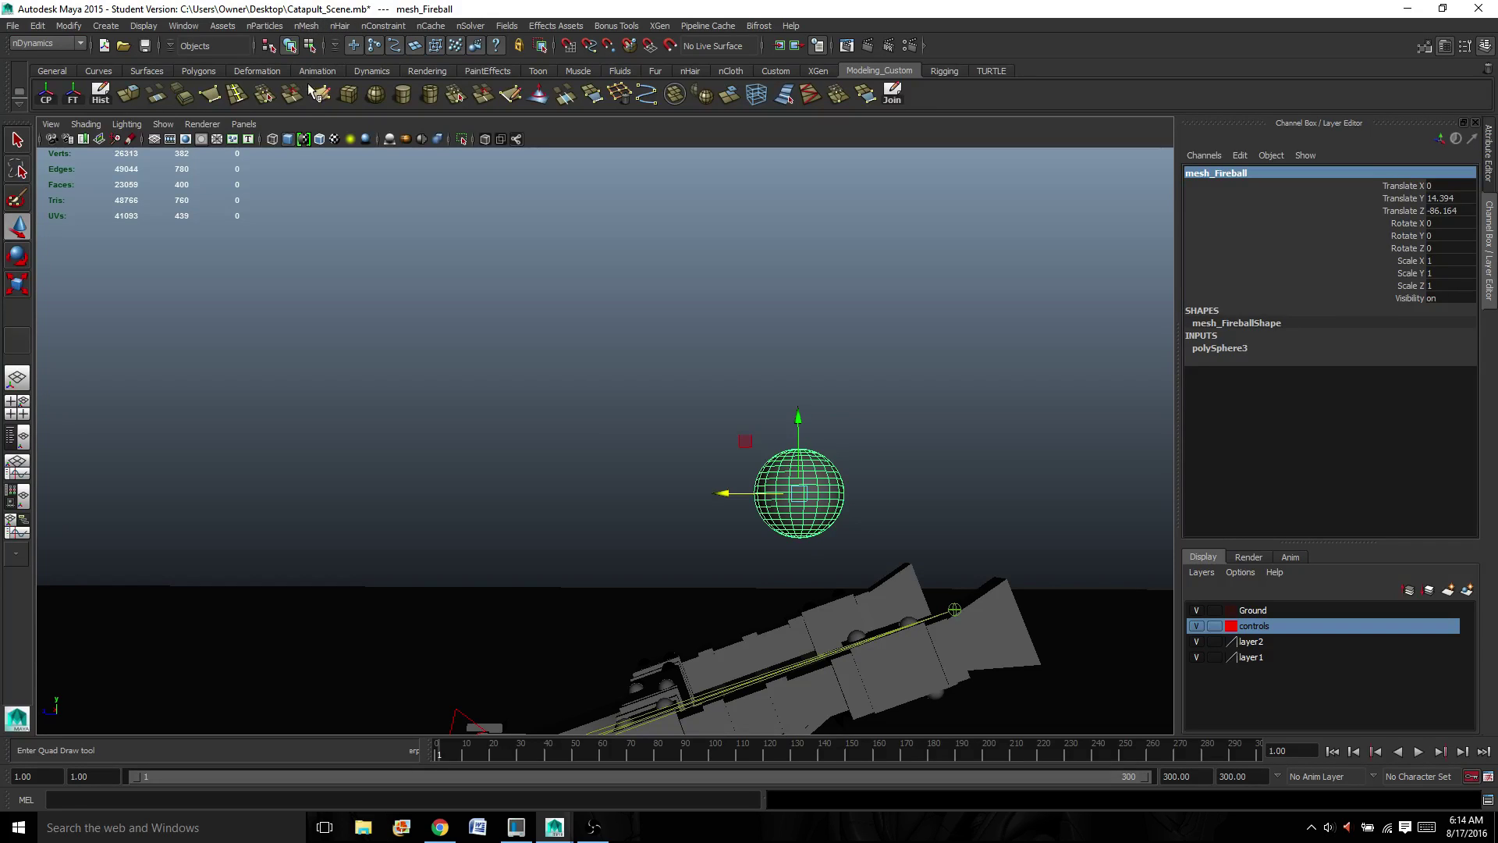
left_click(306, 26)
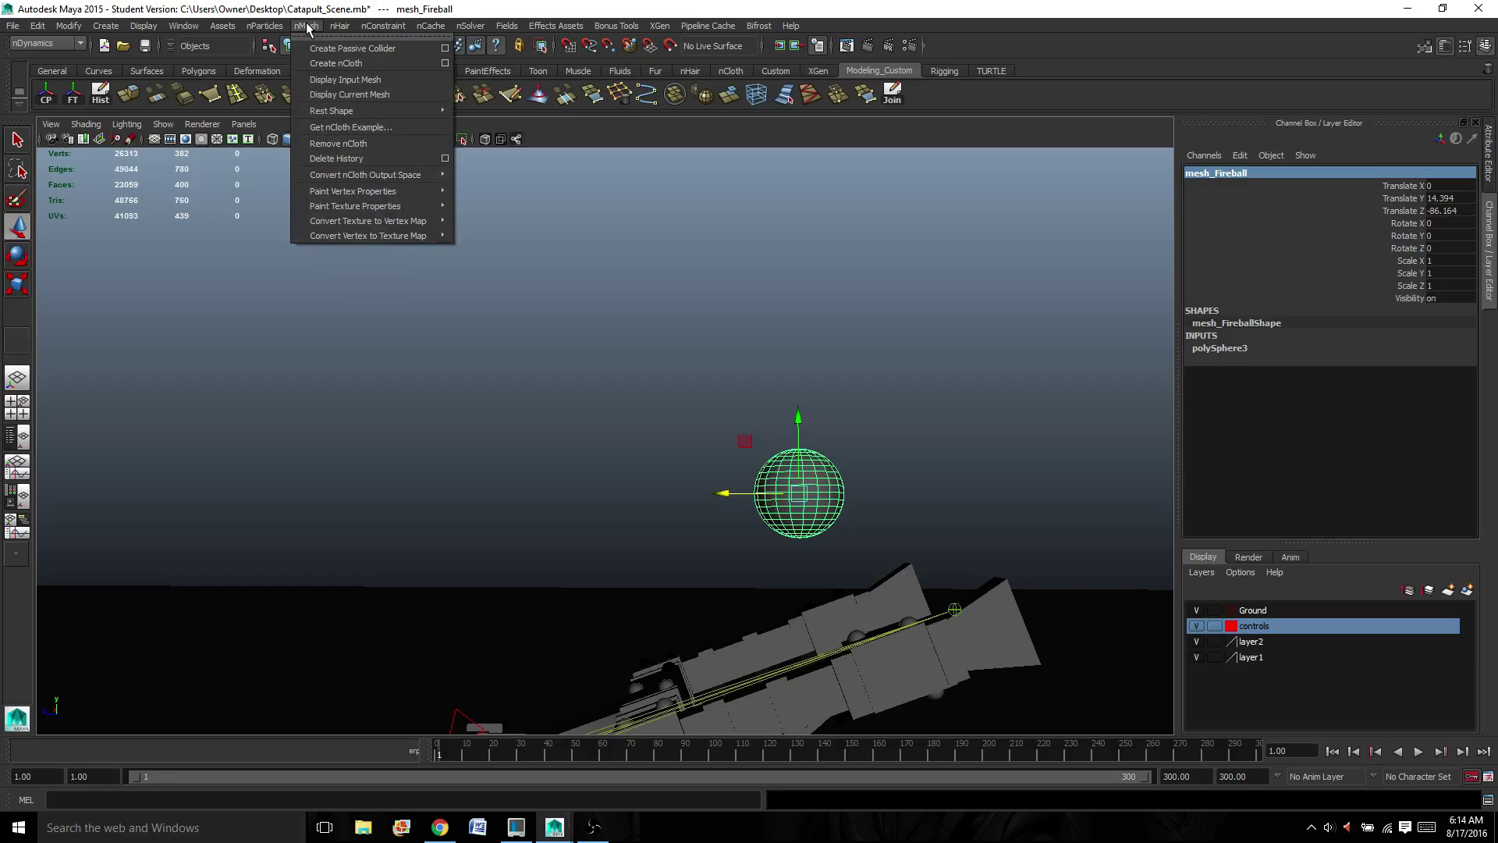
left_click(327, 66)
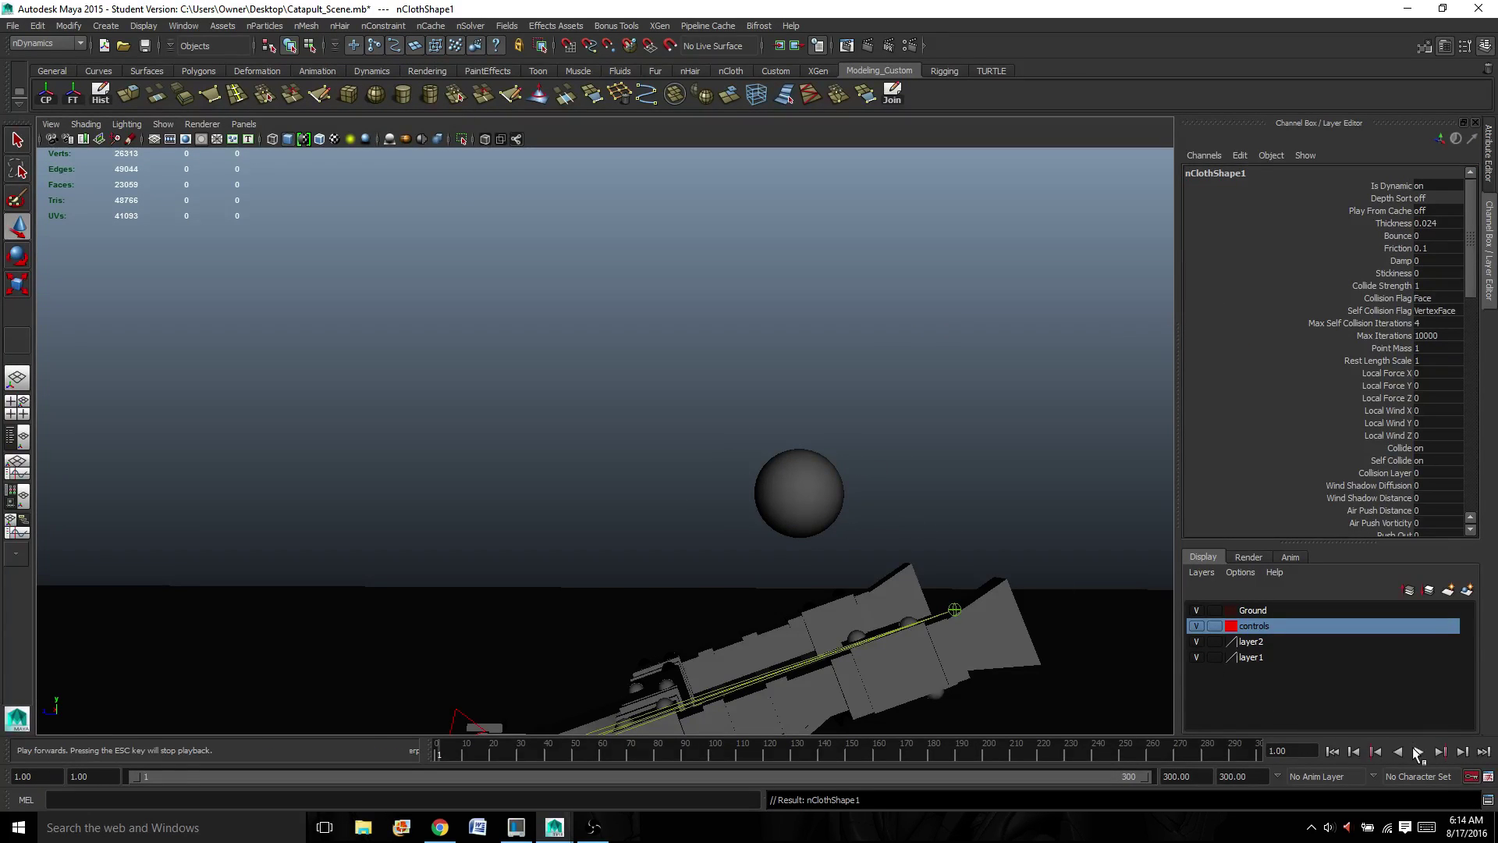
- Play the simulation to test how the nCloth fireball falls, stop it and return to frame 1
left_click(1417, 751)
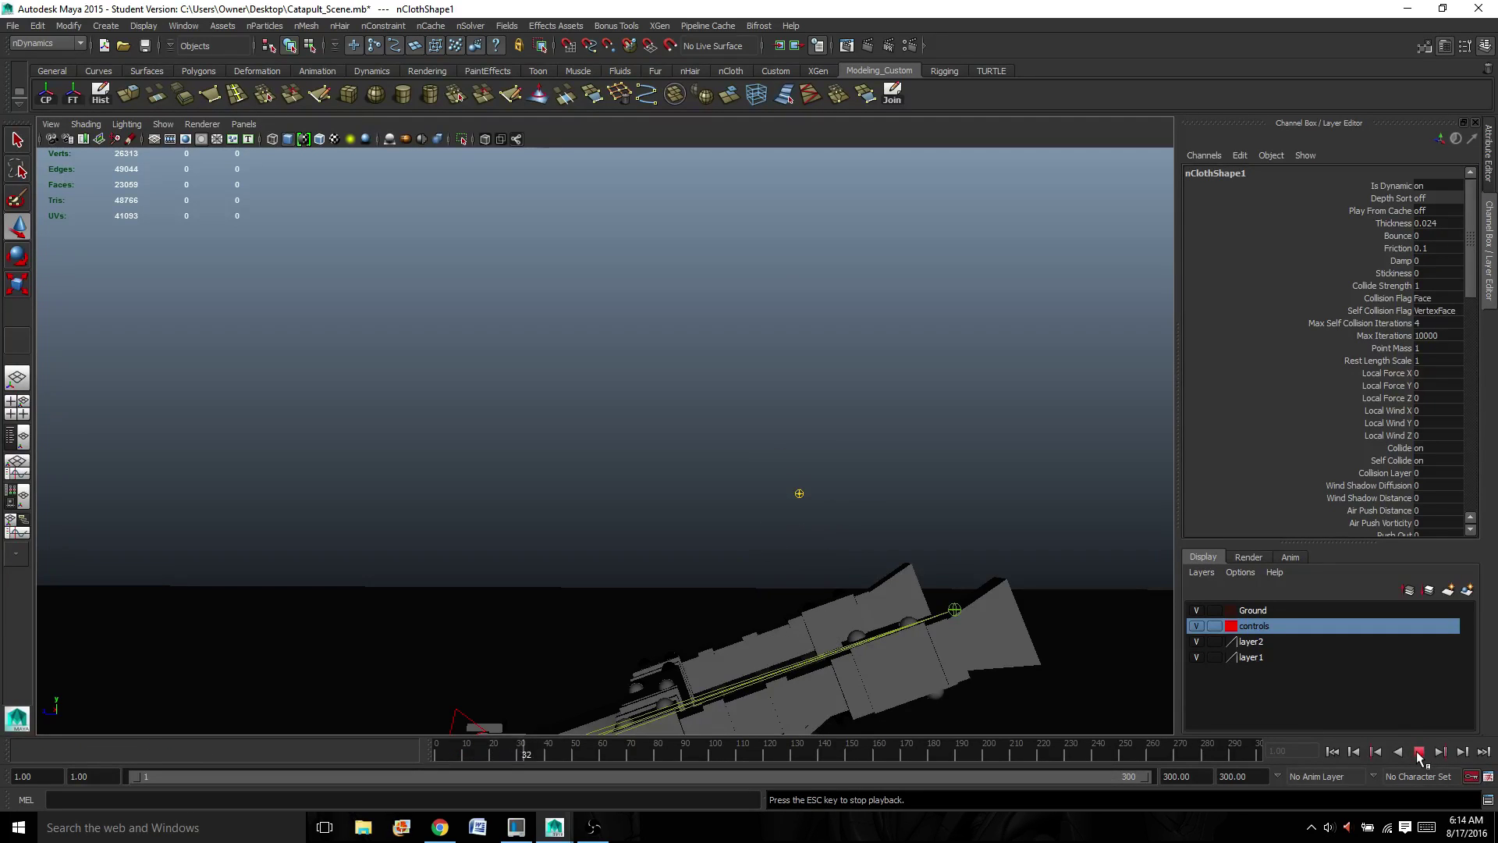
left_click(1418, 752)
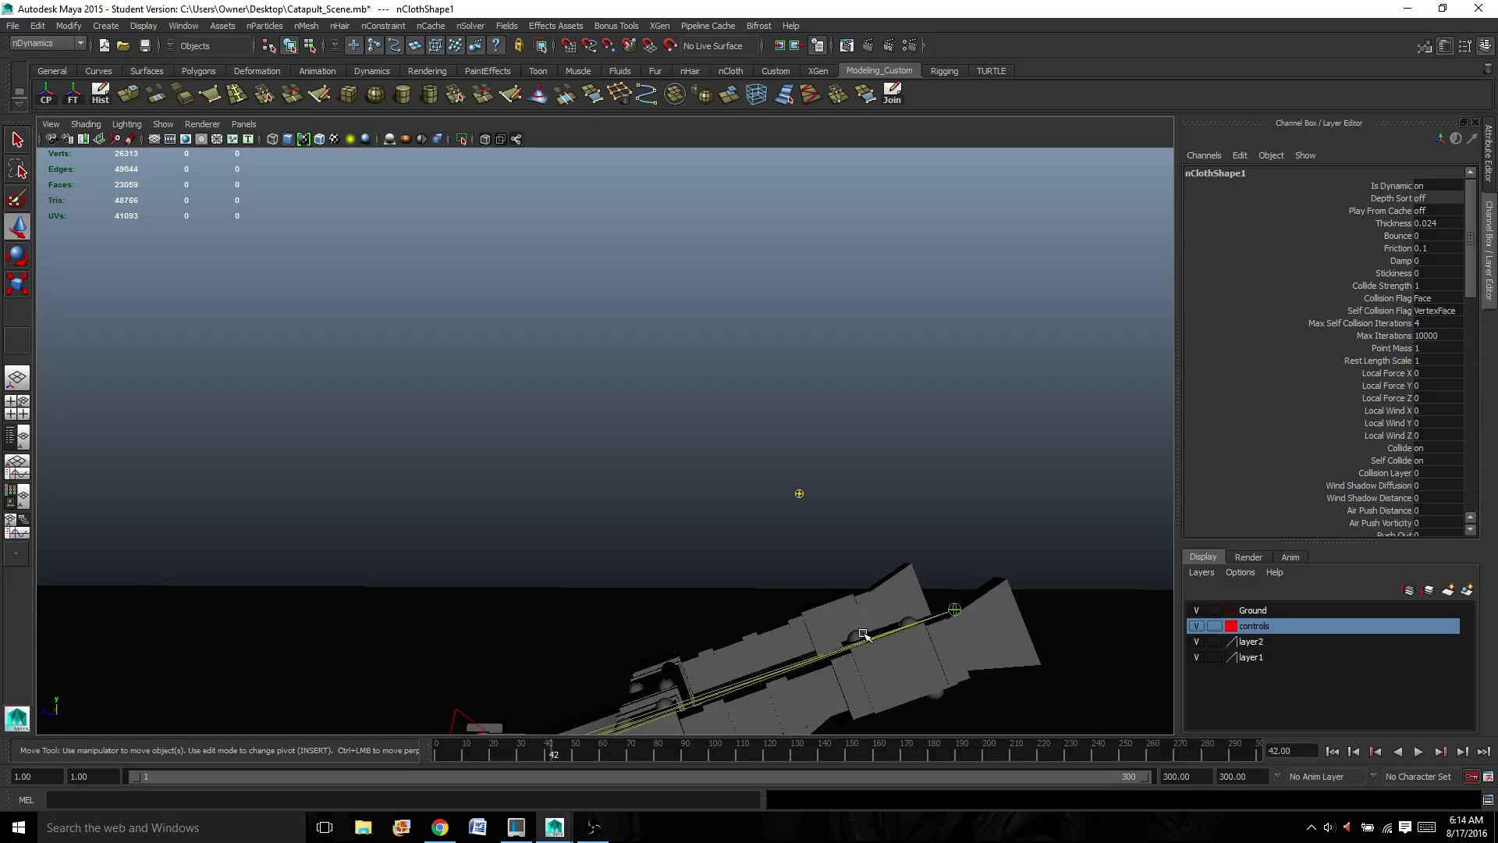
scroll(866, 592, "down", 6)
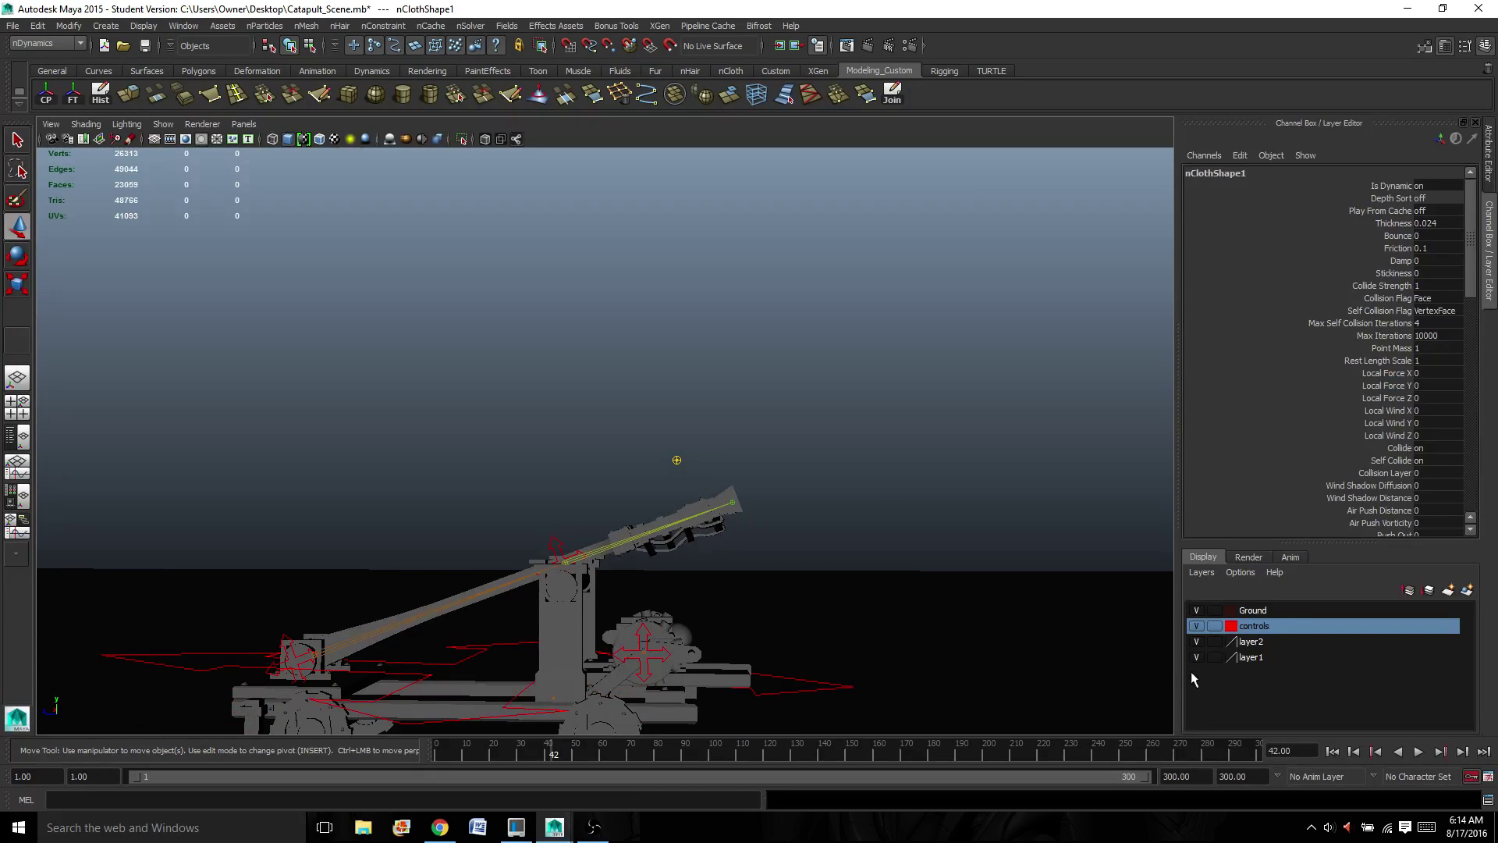
left_click(1332, 751)
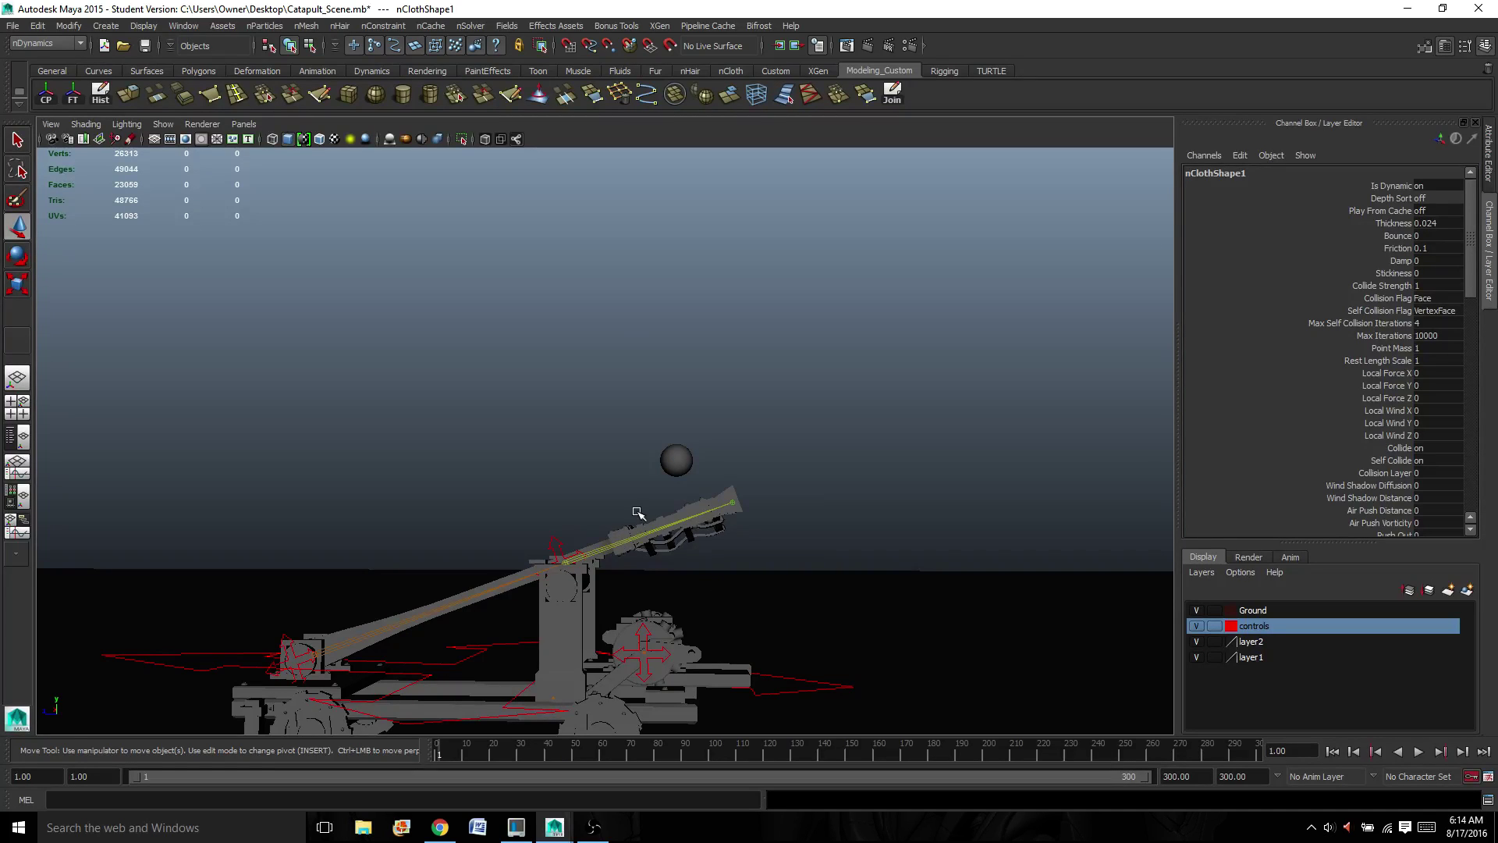
- Scale the fireball uniformly to about 2.36 so it spans the catapult's basket, and deselect it
scroll(640, 509, "up", 2)
scroll(640, 508, "up", 1)
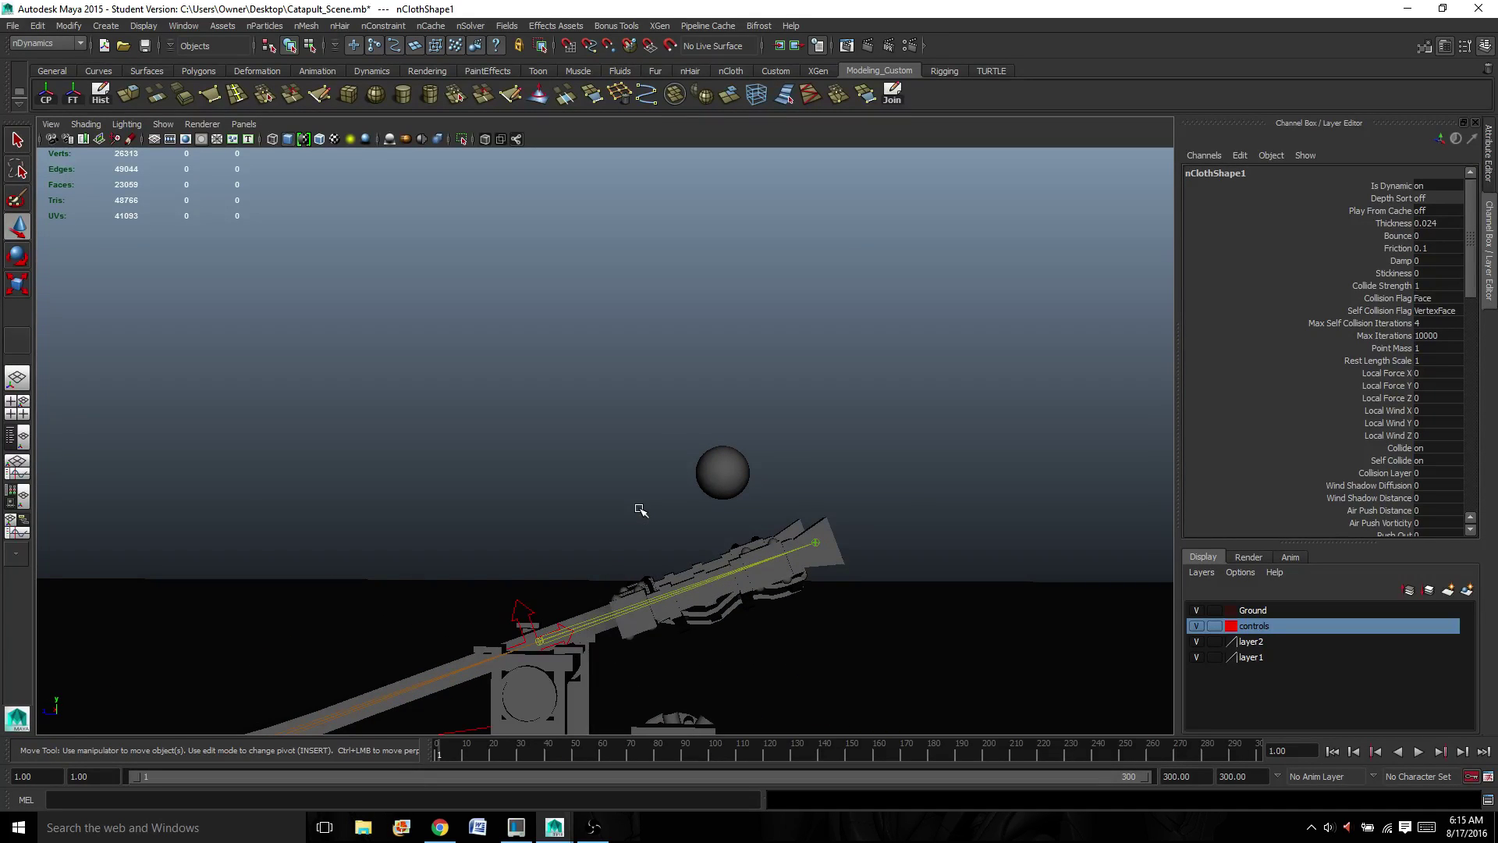
left_click_drag(643, 499, 636, 396, "alt")
left_click(653, 437)
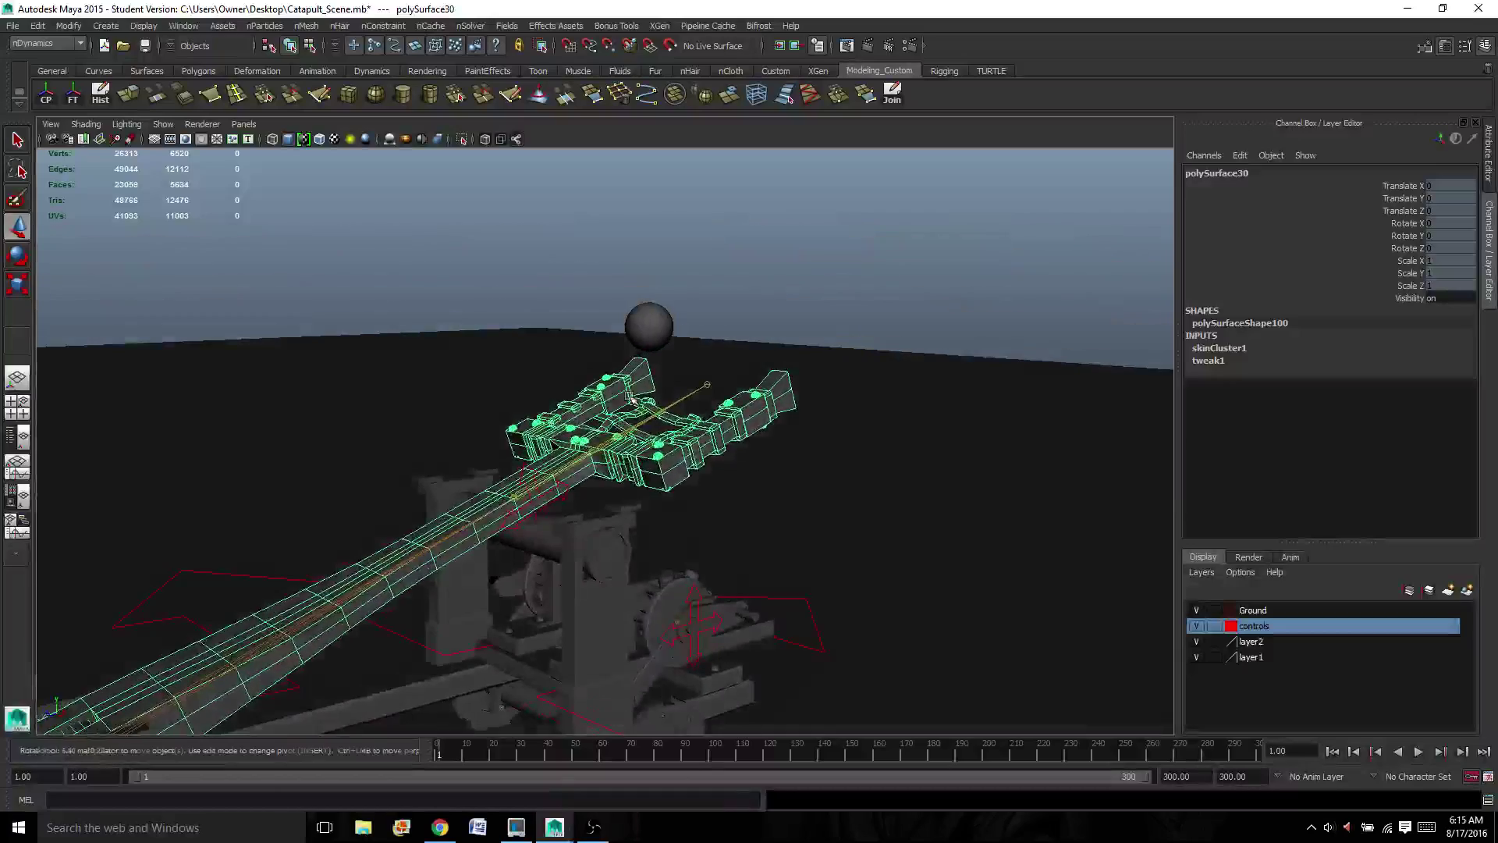
scroll(637, 396, "down", 4)
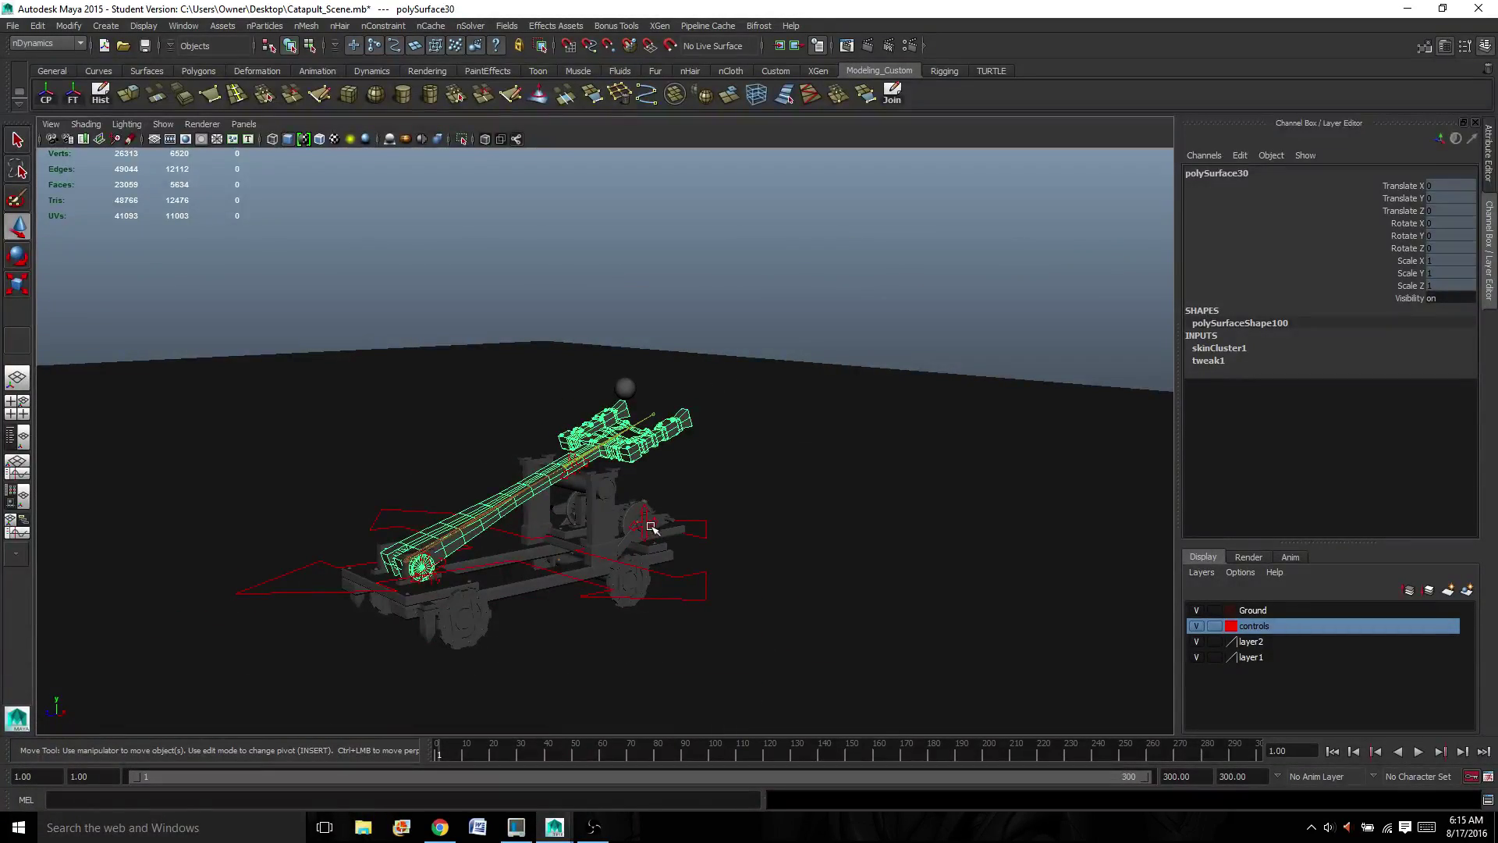
scroll(669, 535, "up", 6)
left_click_drag(685, 528, 679, 307, "alt")
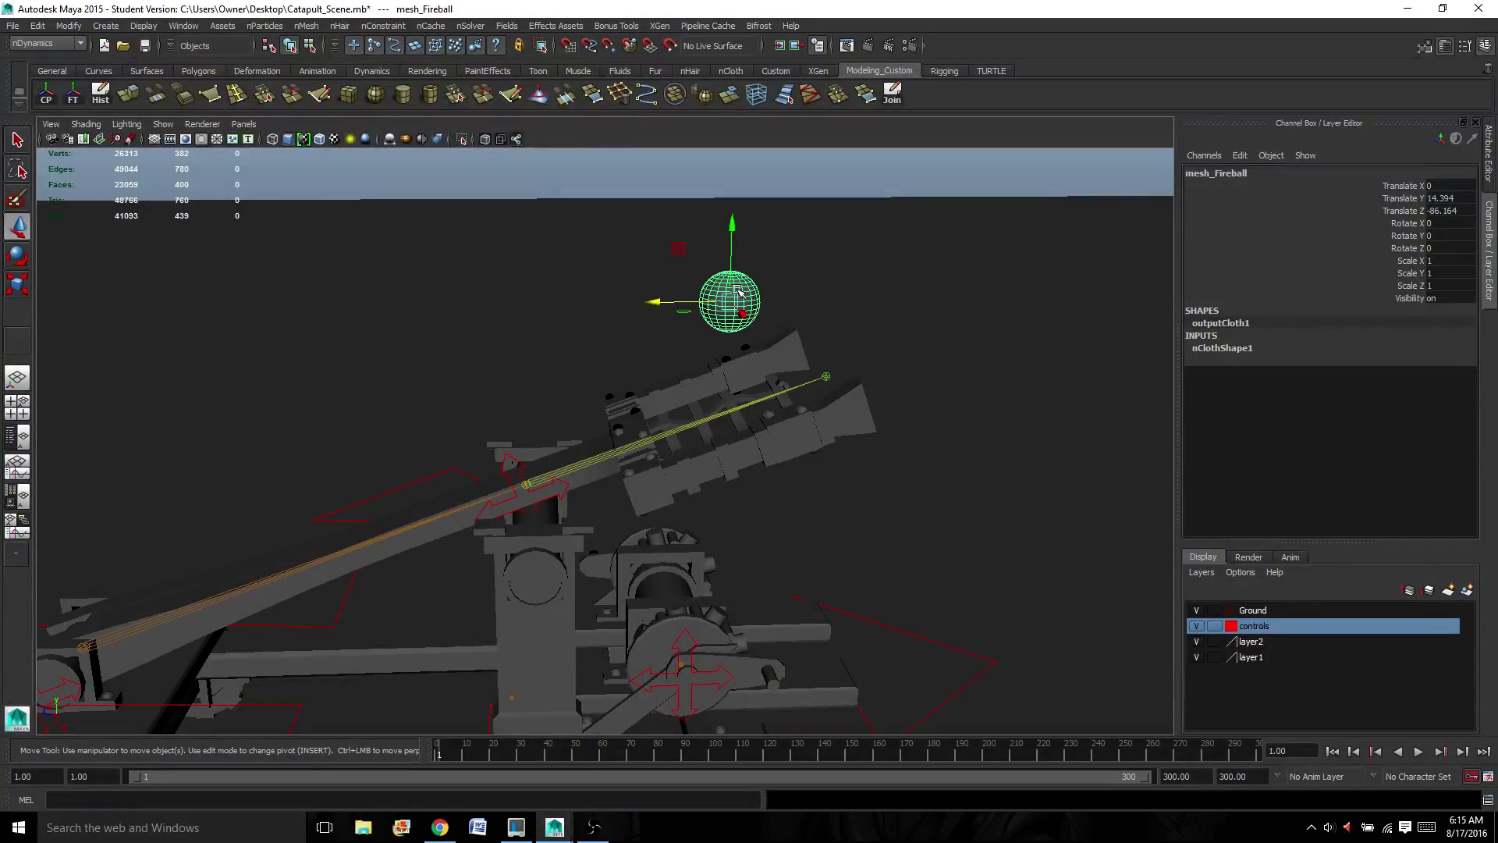
left_click_drag(699, 293, 772, 275, "alt")
key("r")
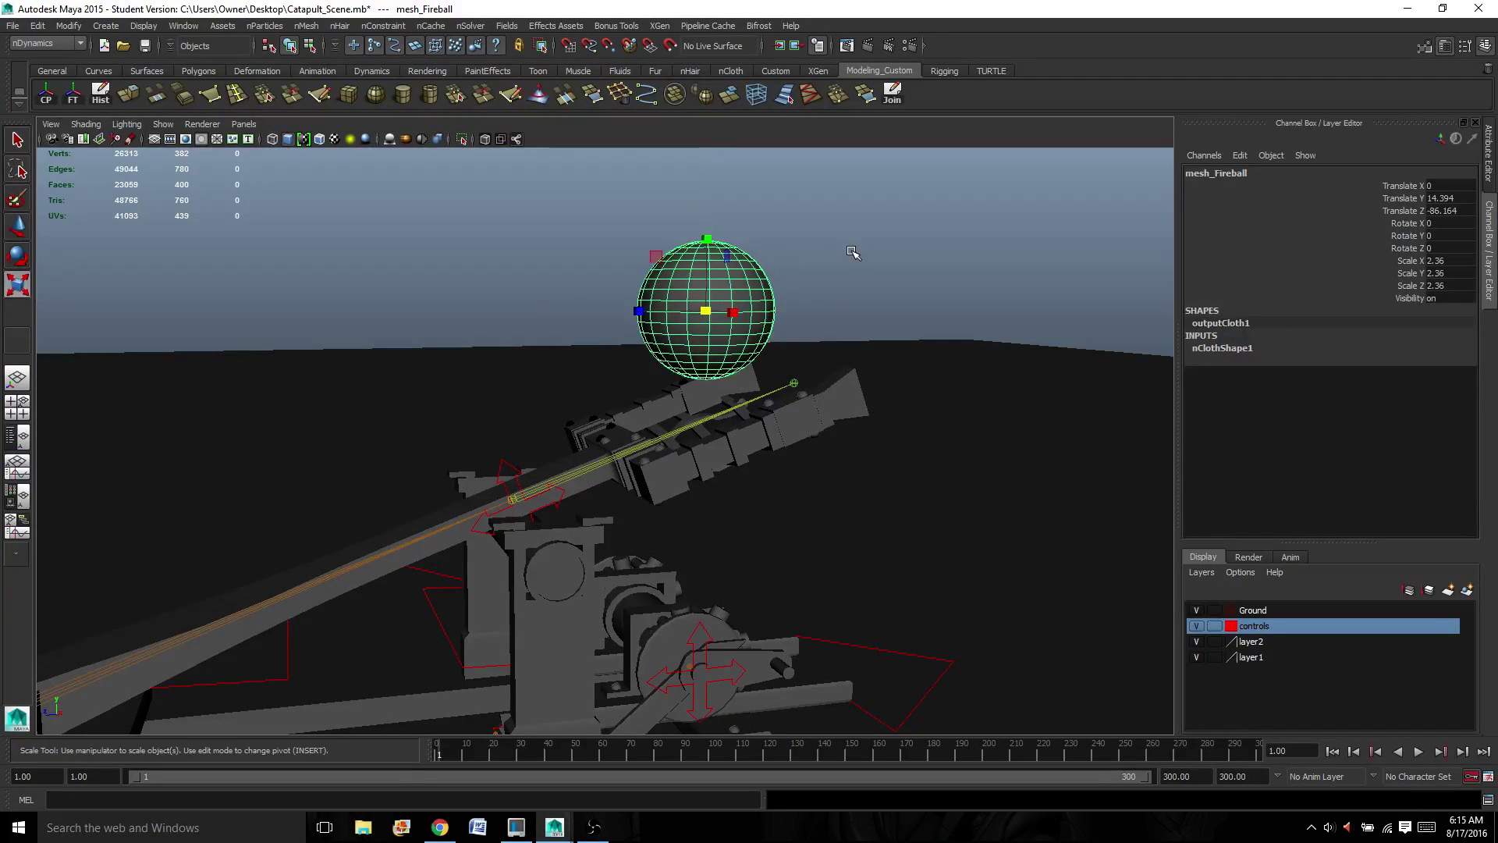
left_click(853, 250)
- Play the simulation with the enlarged fireball, stop it and rewind to the first frame
left_click(1418, 751)
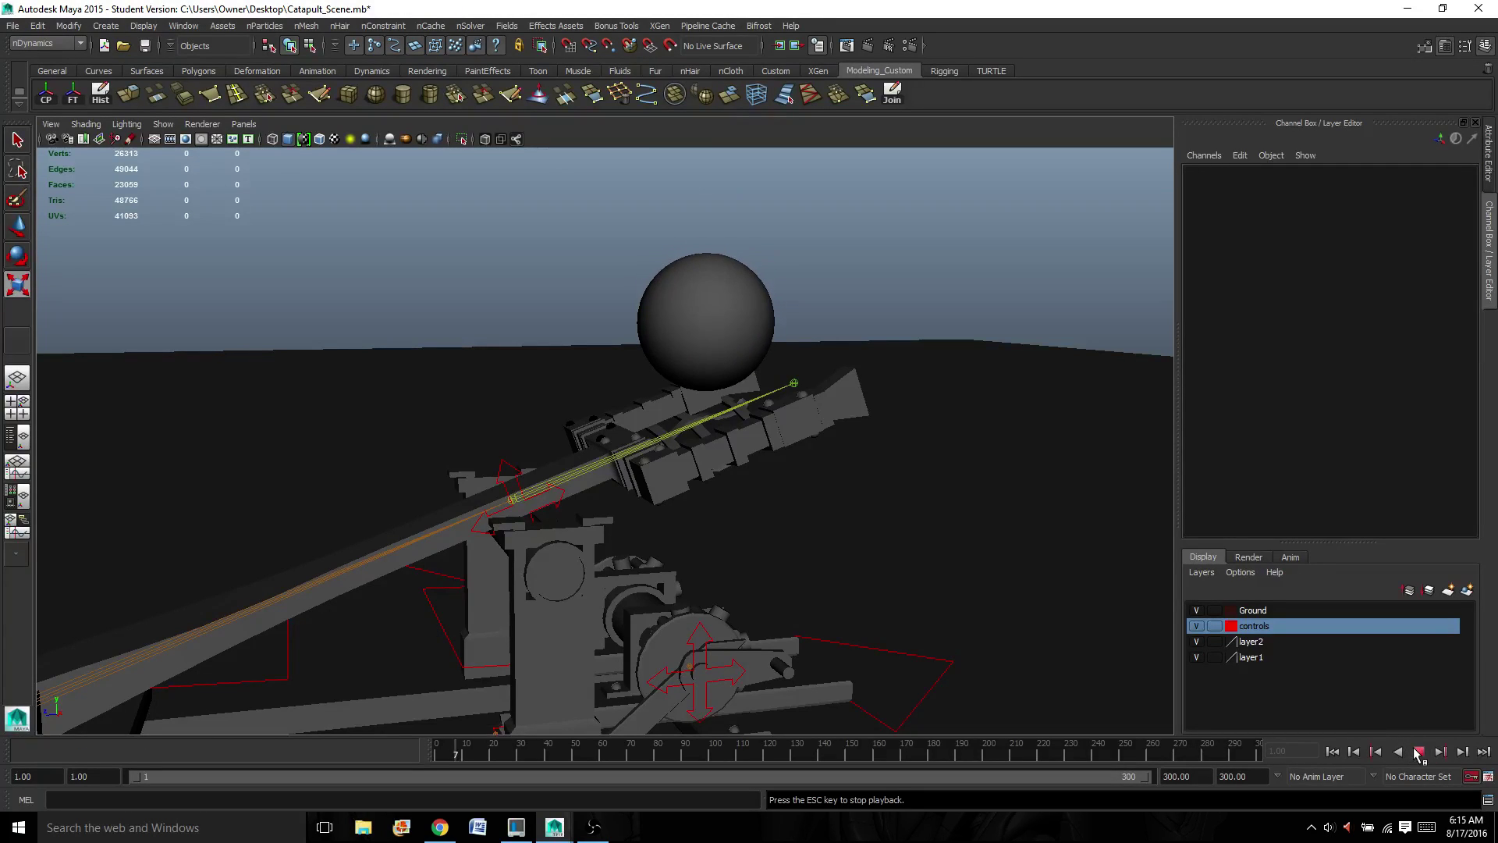
left_click(1418, 752)
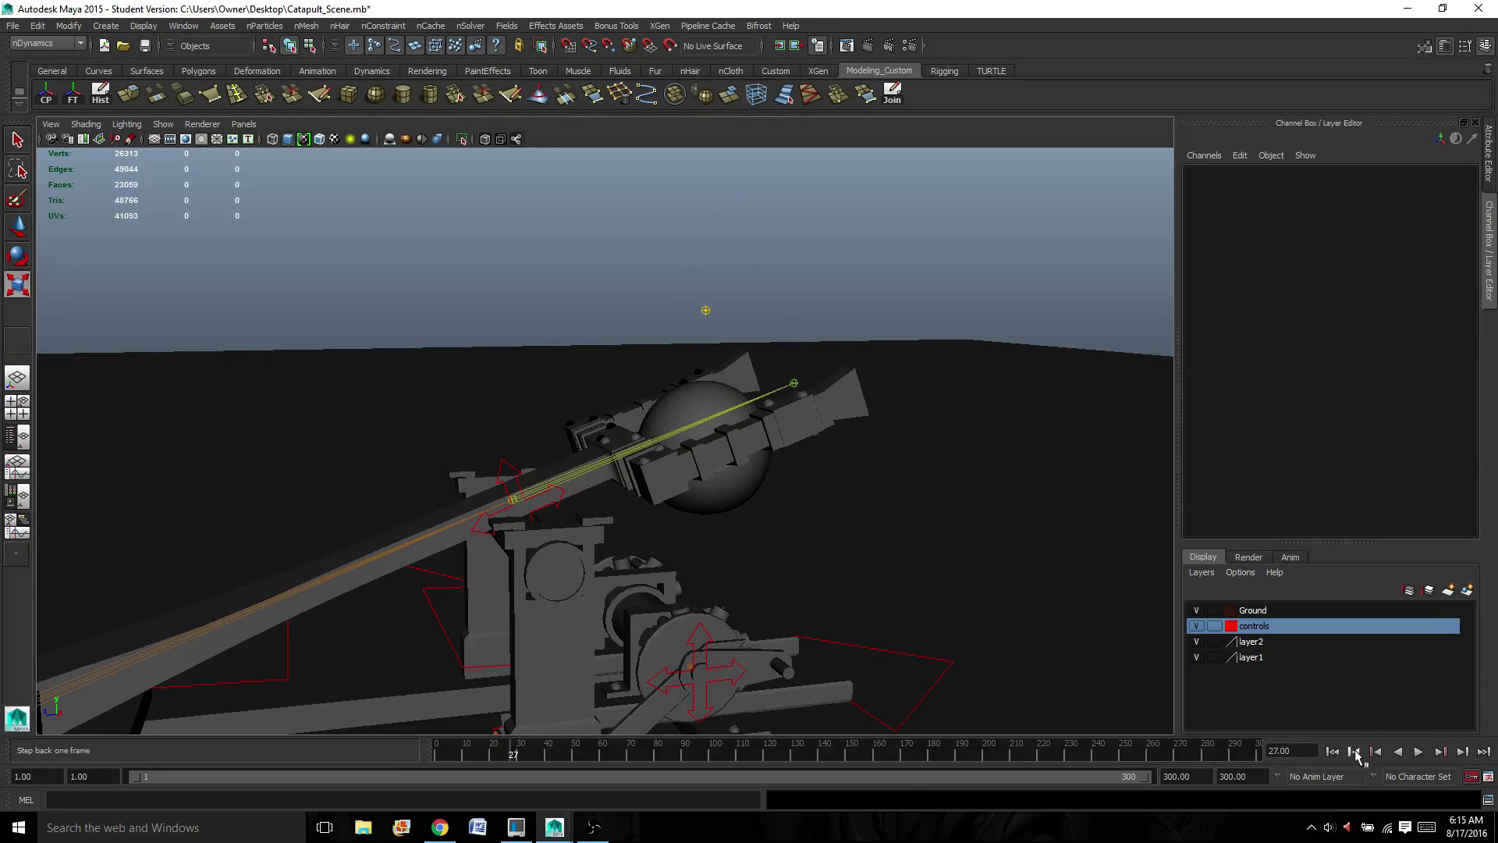
left_click(1332, 751)
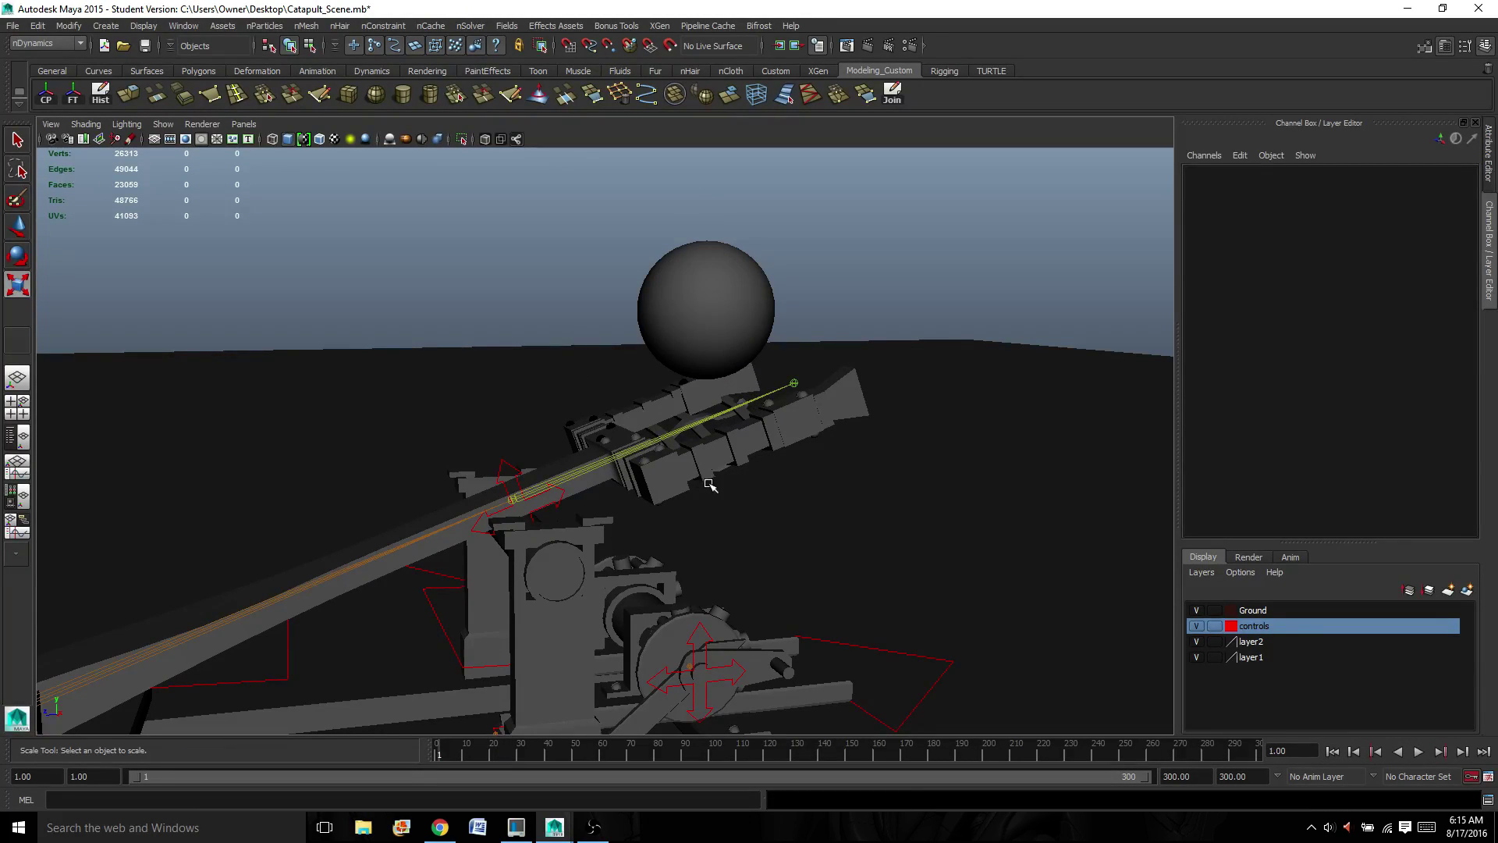
- Make the catapult's throwing arm mesh, polySurface30, a passive collider
left_click(663, 476)
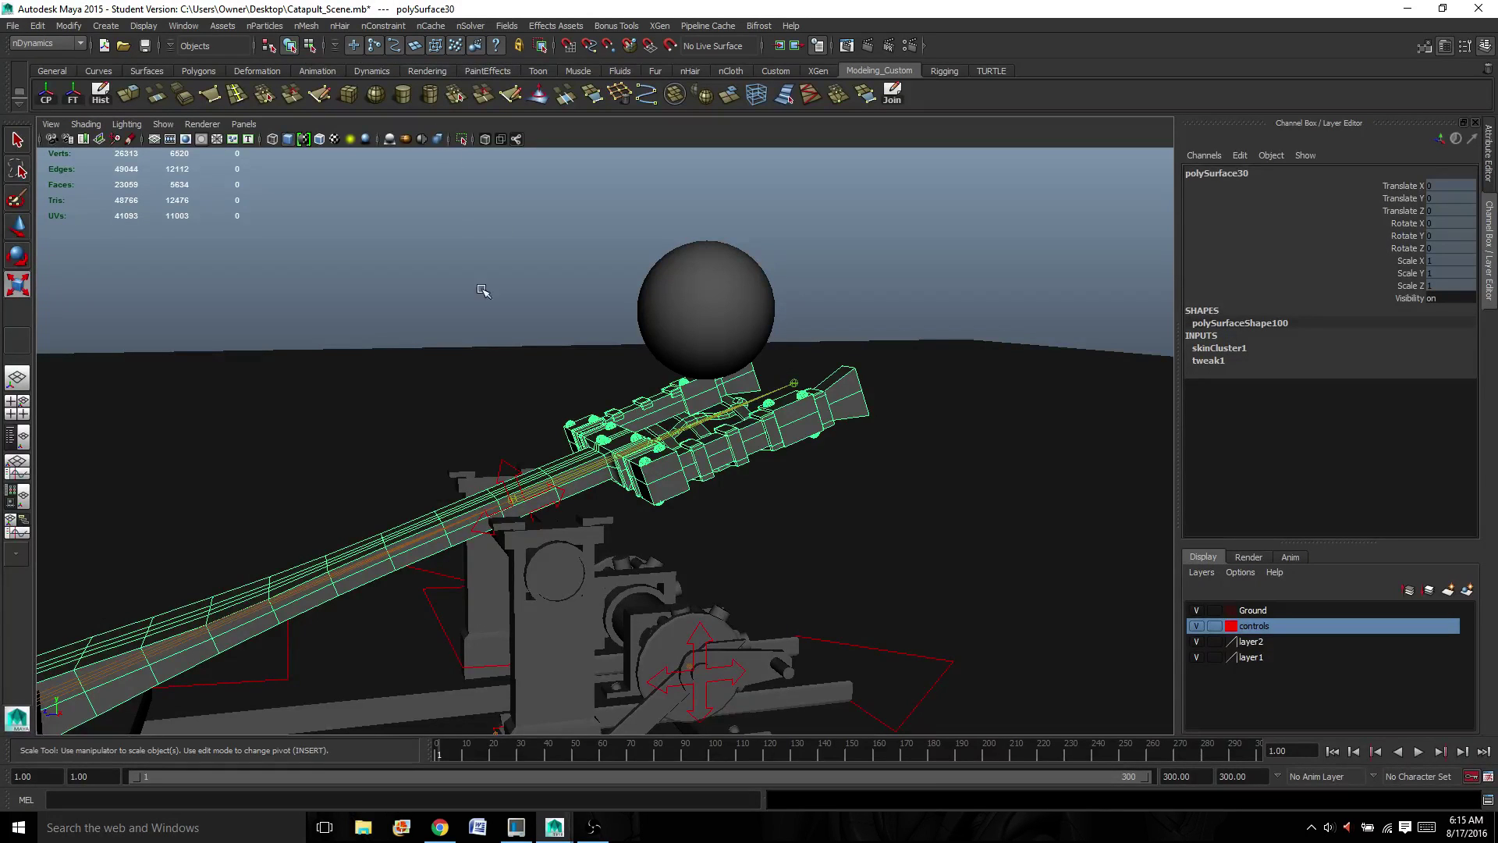
left_click(307, 26)
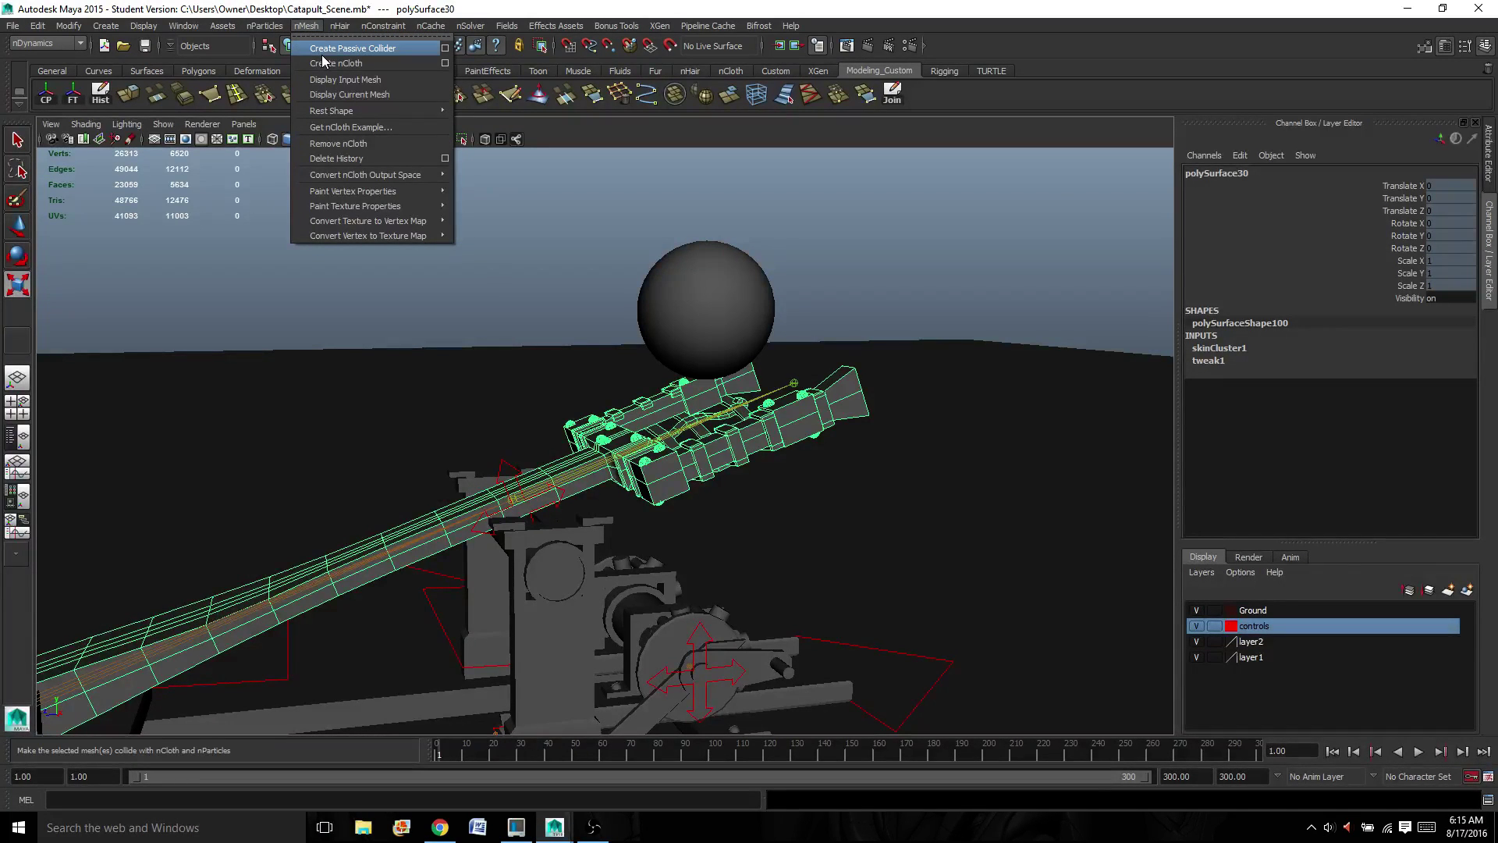
left_click(324, 52)
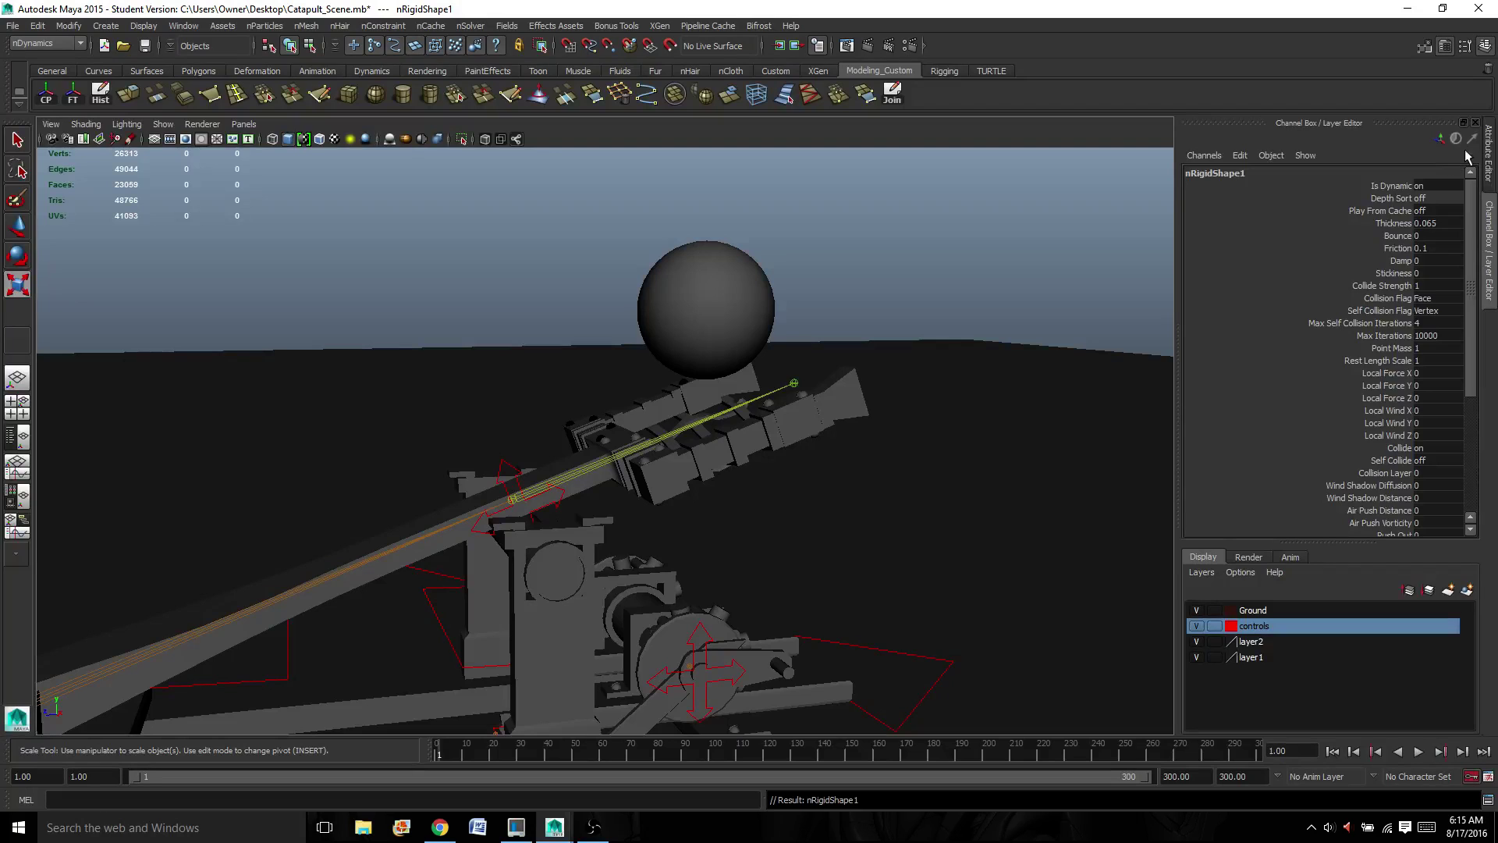
- Set the throwing arm collider's Solver Display to Collision Thickness and inspect its collision surface around the basket
left_click(1490, 149)
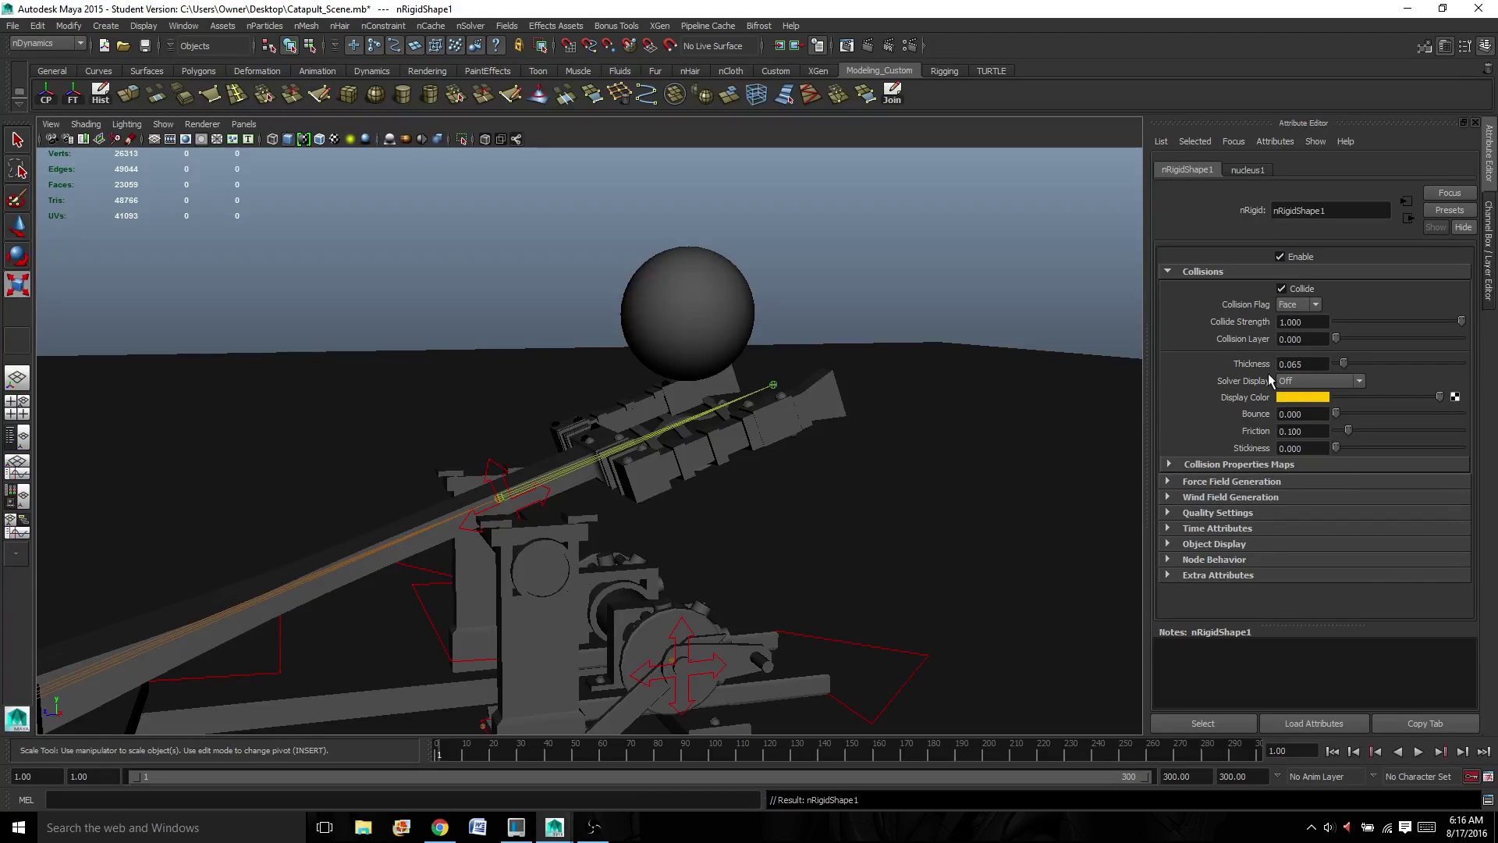
left_click(1350, 382)
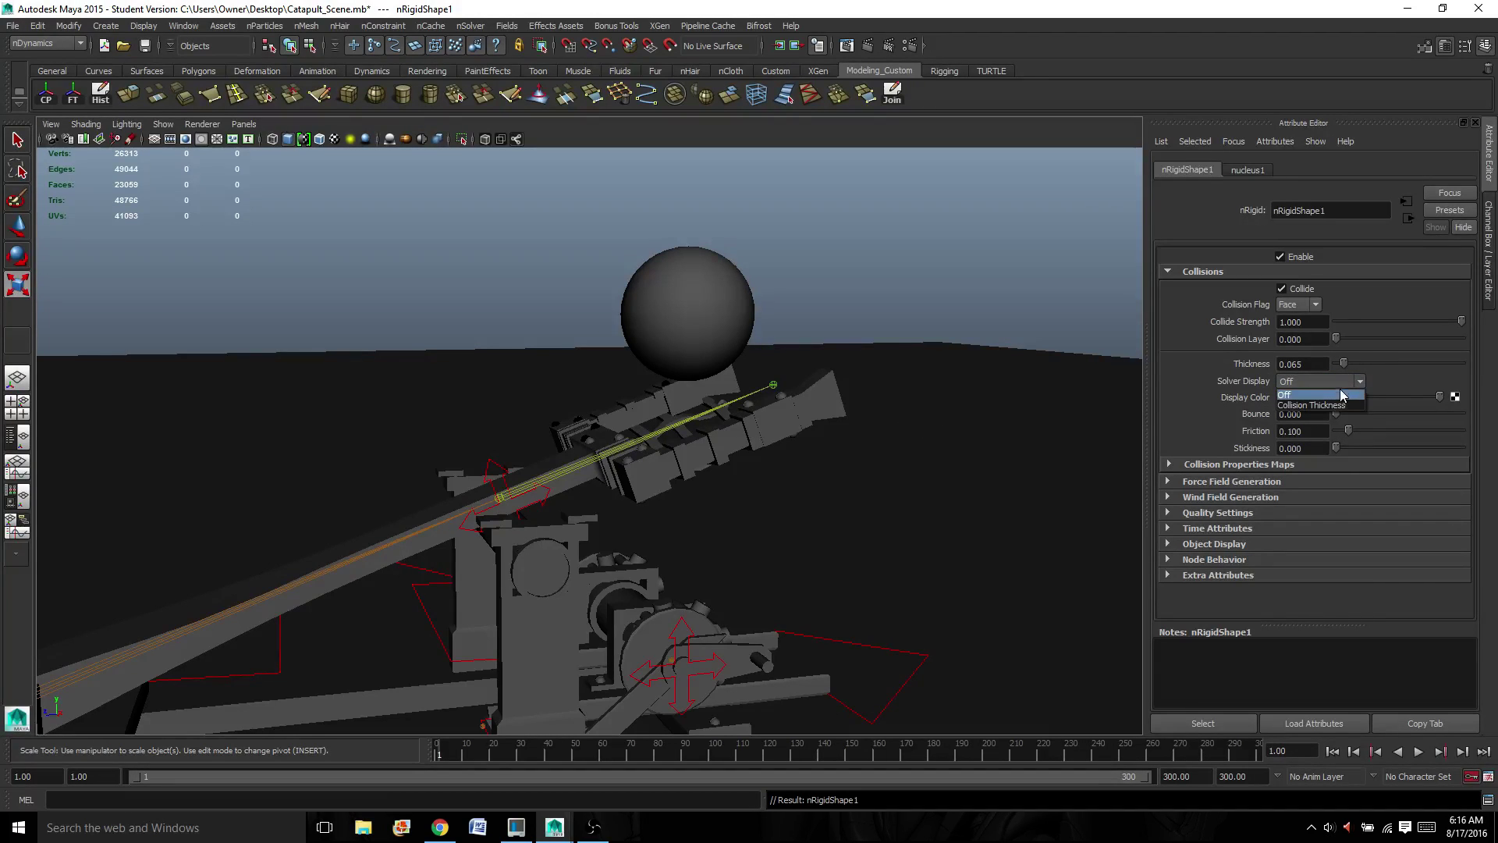
left_click(1326, 405)
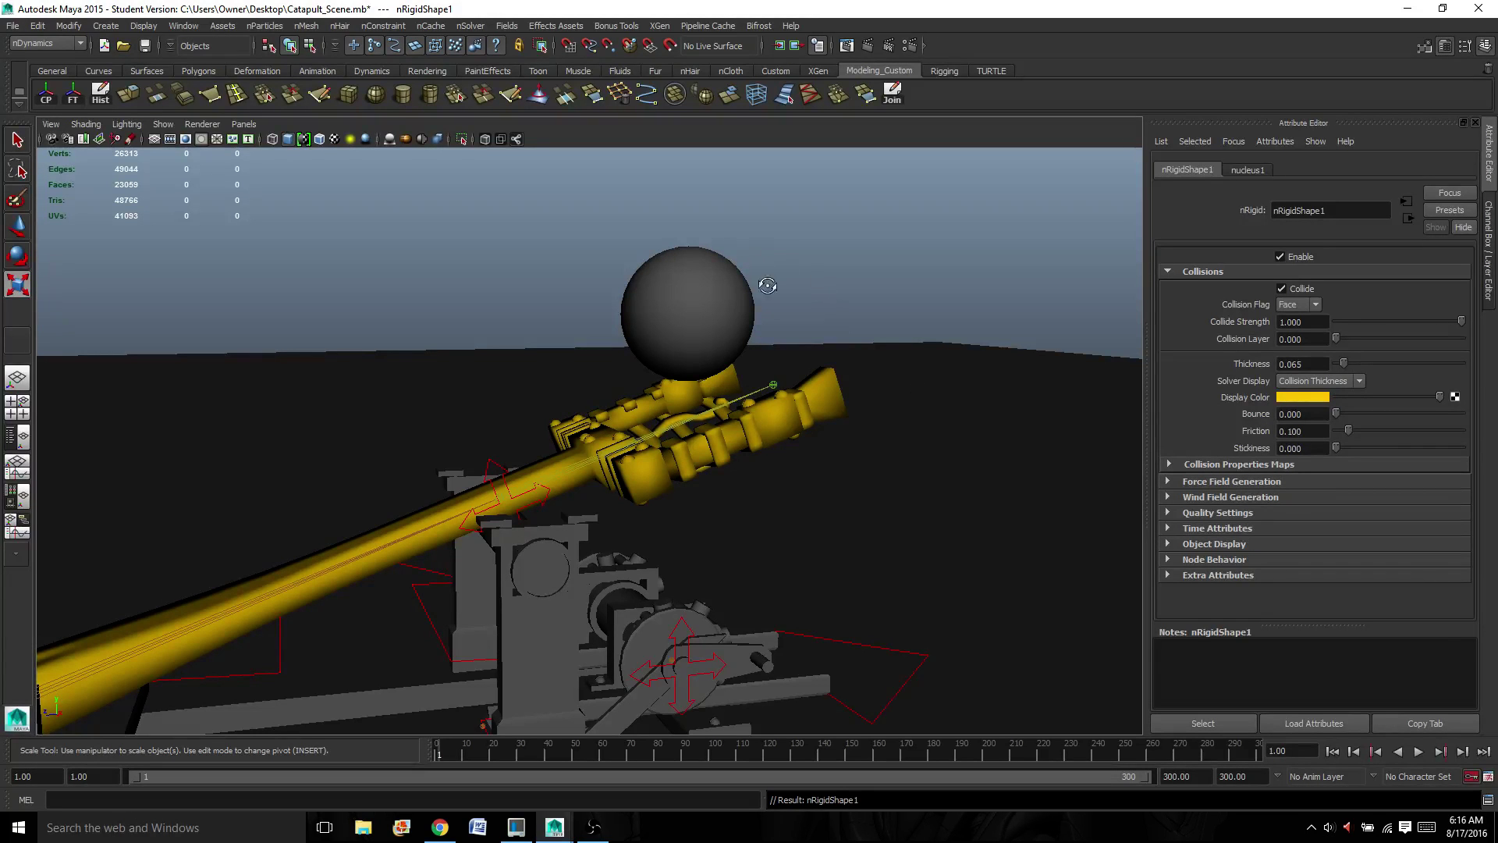
mouse_move(768, 285)
left_mouse_down("alt")
mouse_move(816, 305)
mouse_move(792, 344)
mouse_move(788, 316)
mouse_move(854, 313)
mouse_move(858, 385)
mouse_move(705, 301)
mouse_move(745, 322)
mouse_move(765, 289)
left_mouse_up("alt")
scroll(787, 315, "up", 3)
scroll(783, 337, "down", 4)
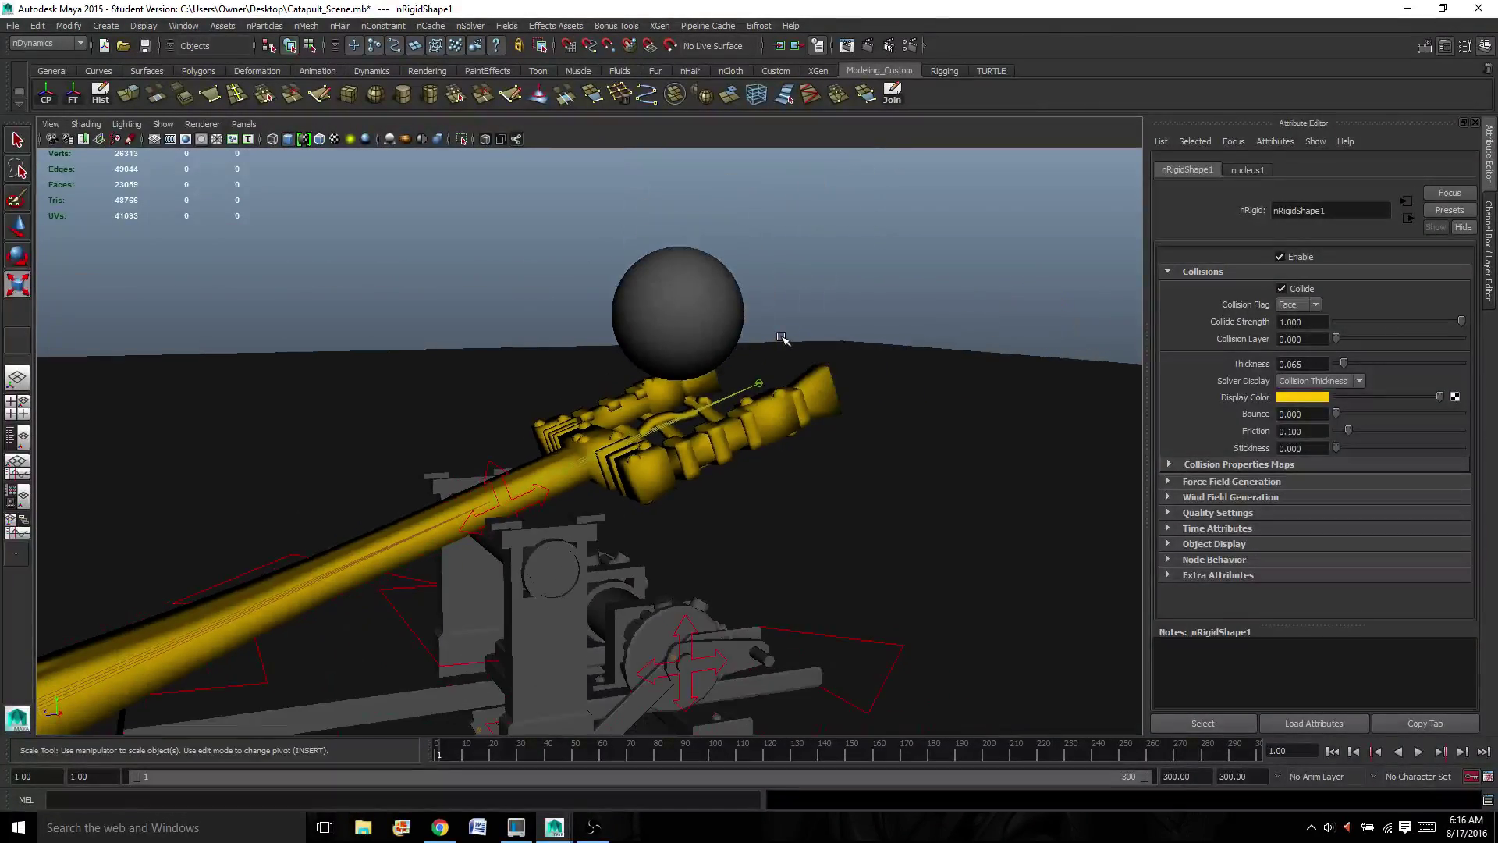
- Play the simulation to examine how the fireball collides with the basket, stop it and return to frame 1
scroll(782, 337, "down", 1)
left_click(1420, 752)
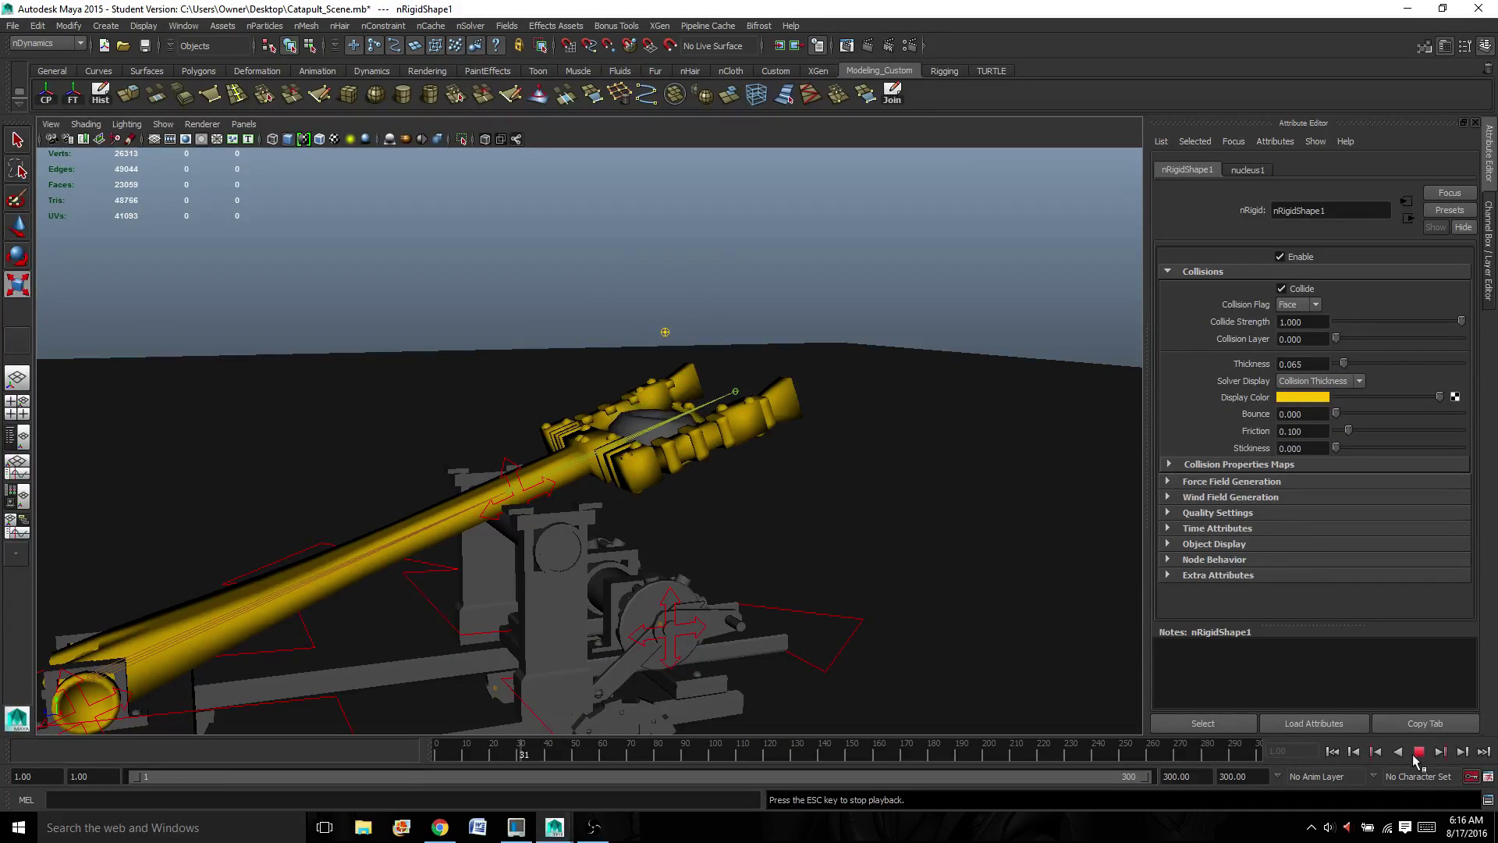
left_click_drag(705, 508, 720, 534, "alt")
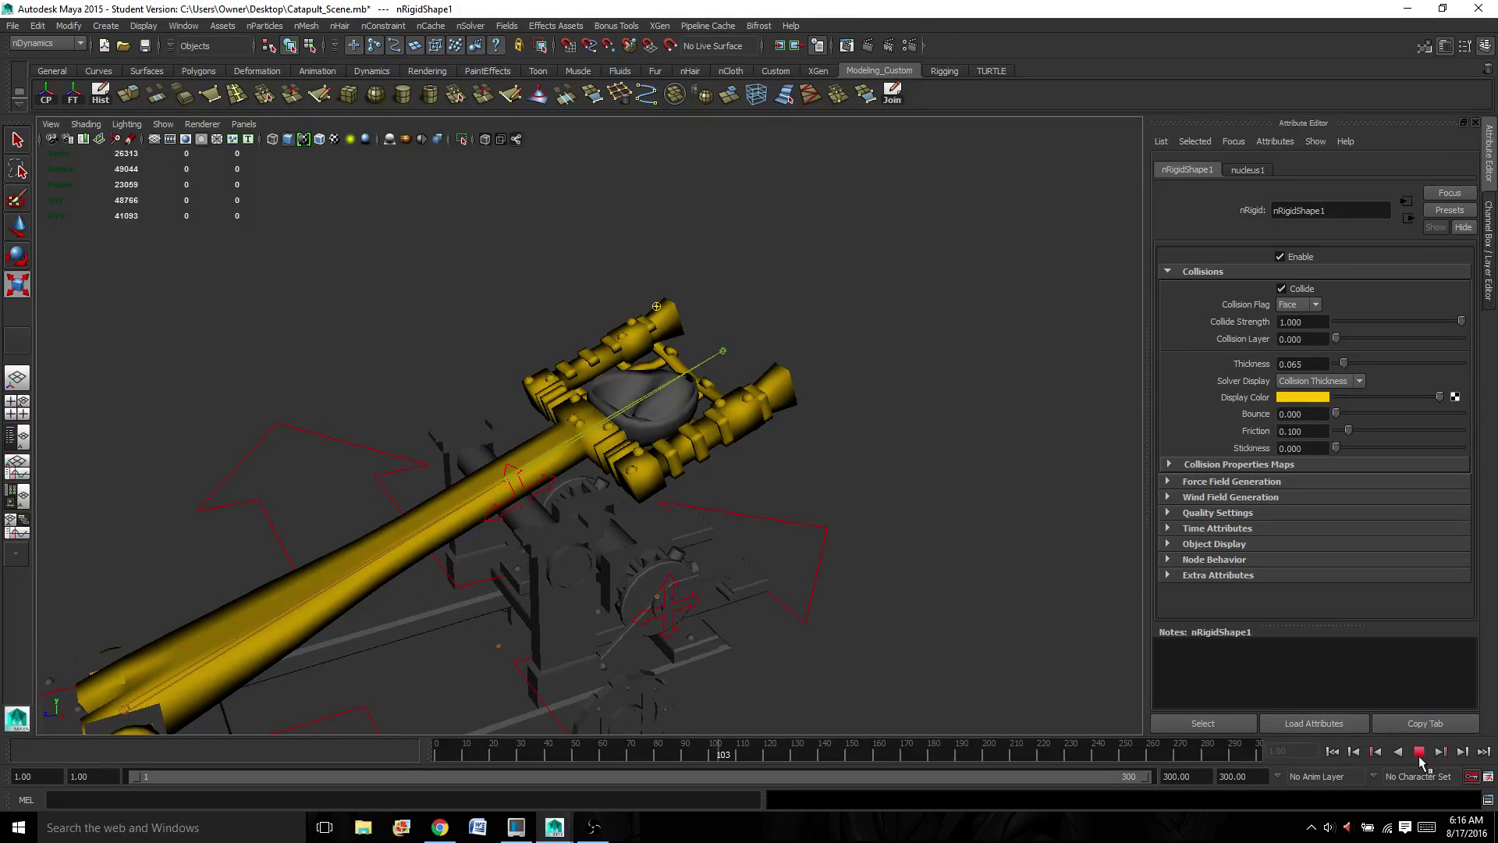
left_click(1419, 752)
scroll(778, 478, "up", 5)
left_click_drag(777, 477, 740, 483, "alt")
scroll(554, 483, "down", 8)
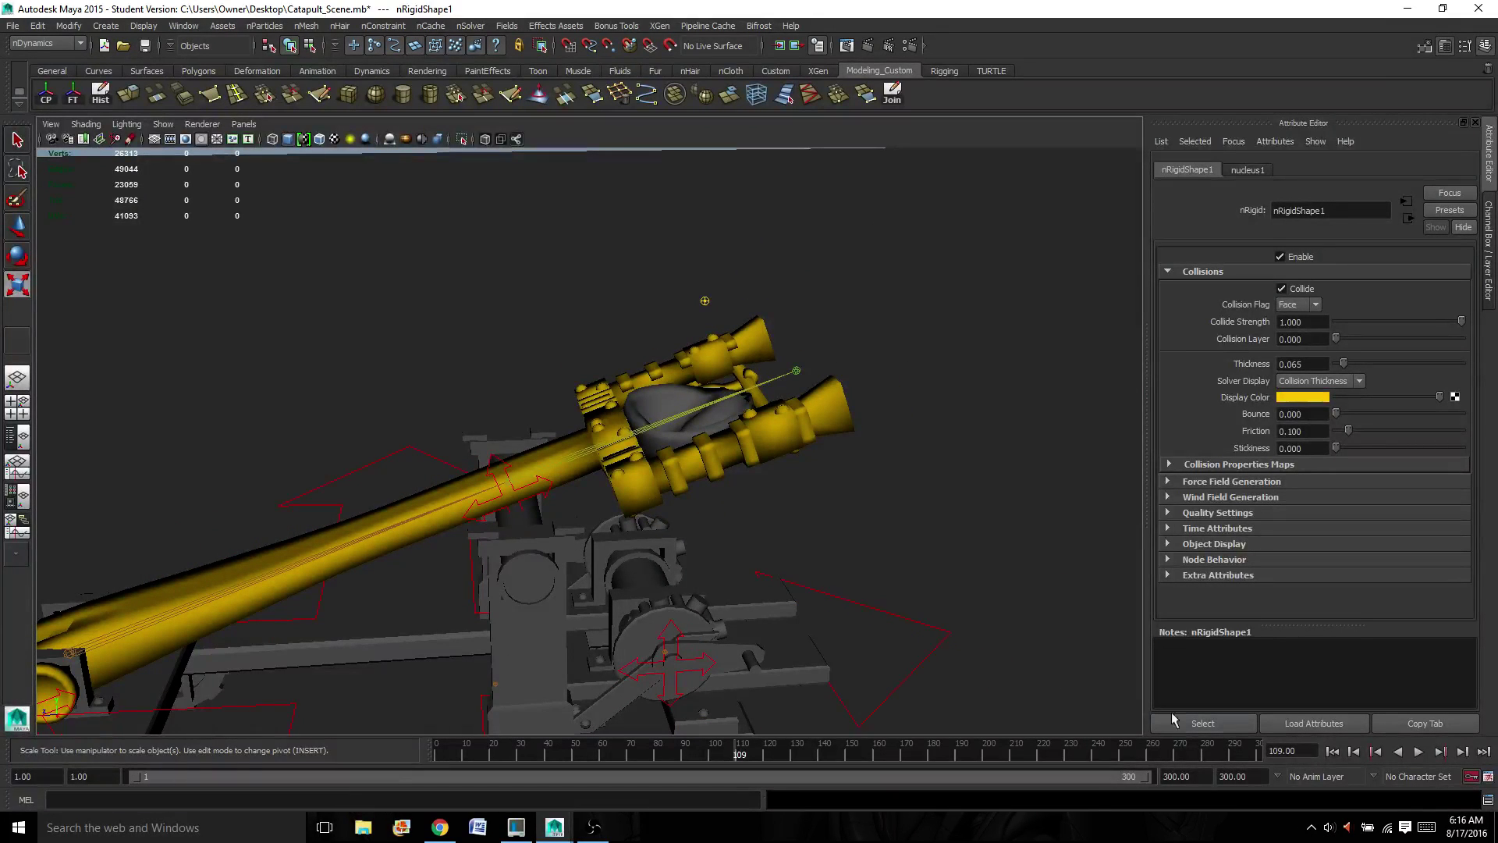
left_click(1332, 752)
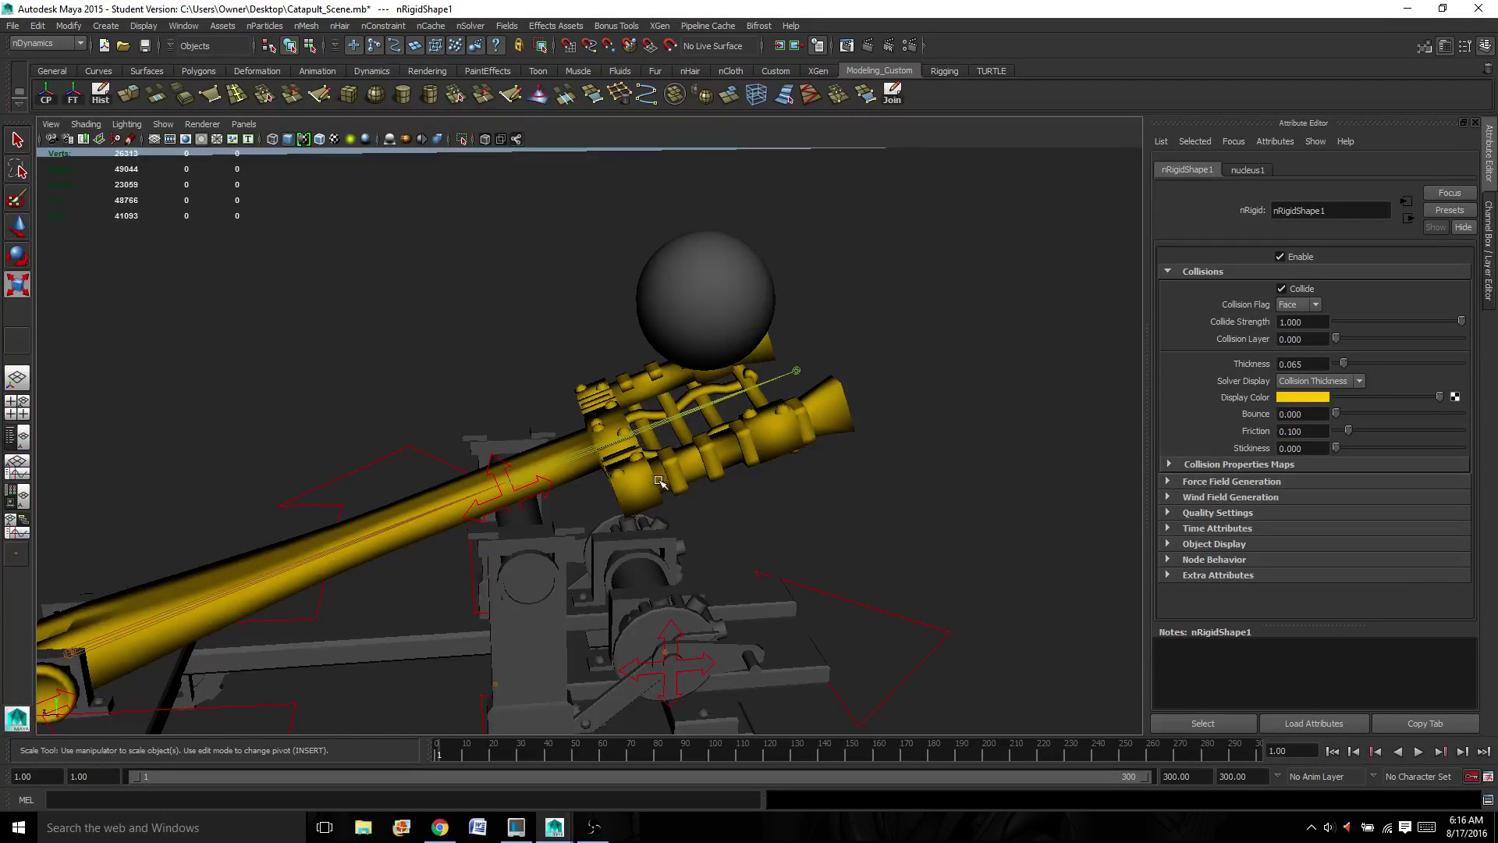
- Select the fireball above the basket and review the attributes of its nClothShape1 node
left_click_drag(659, 482, 679, 429, "alt")
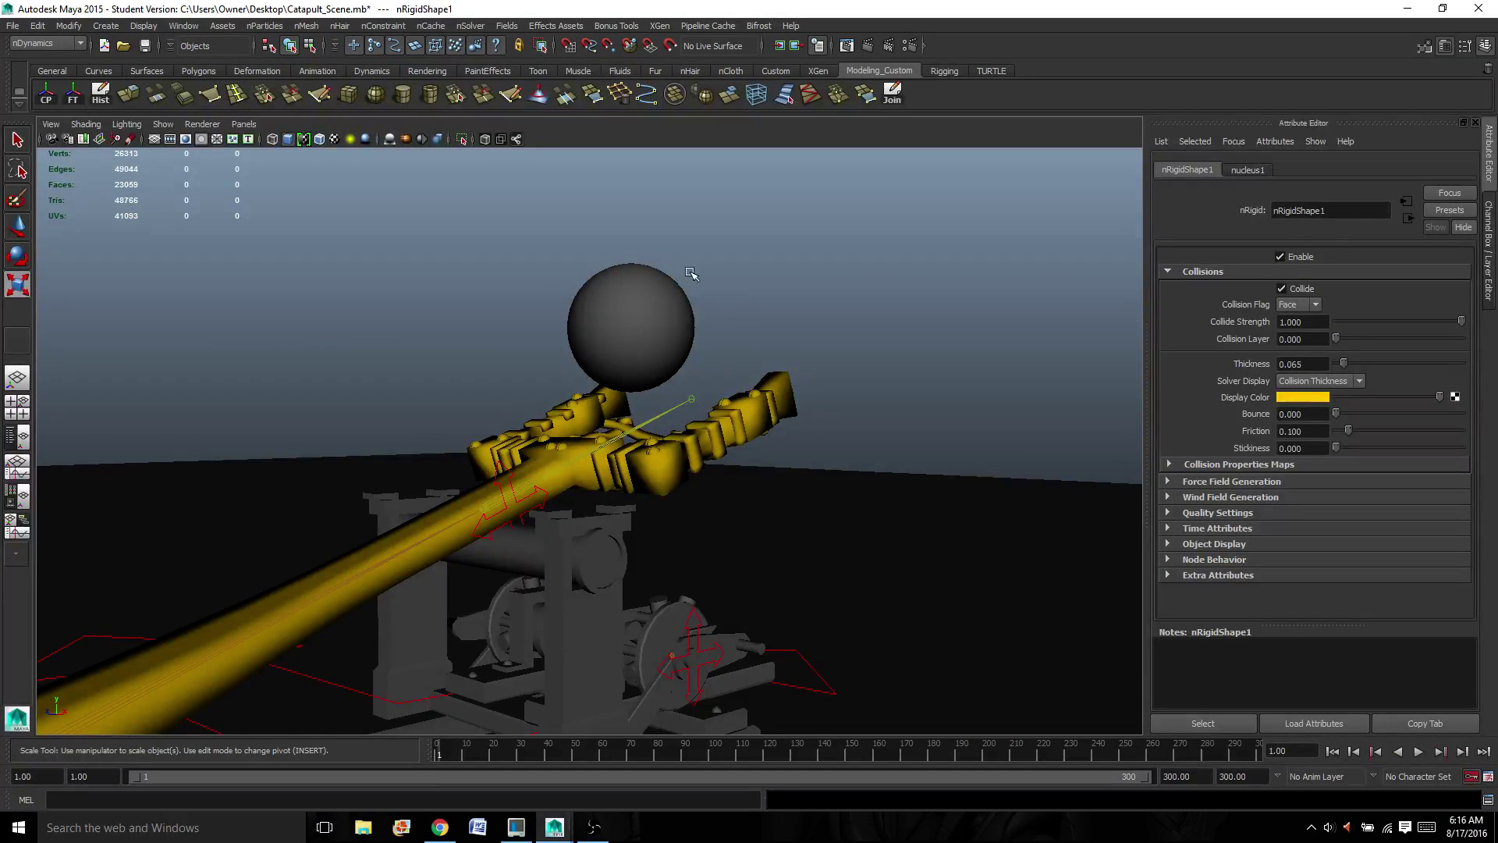
left_click(613, 333)
scroll(693, 312, "up", 4)
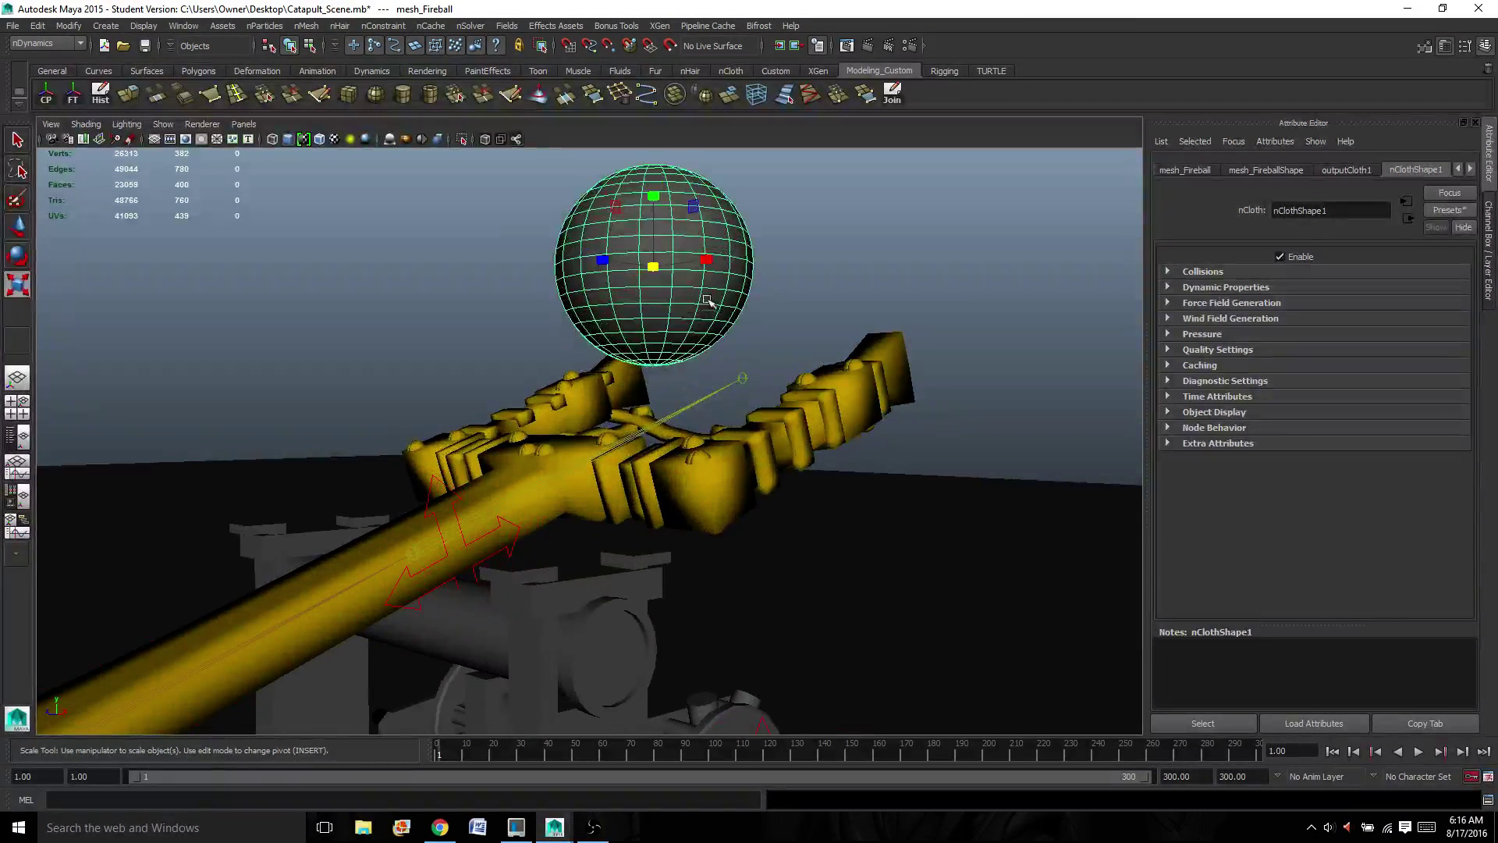
middle_click_drag(709, 305, 700, 382, "alt")
mouse_move(700, 382)
left_mouse_down("alt")
mouse_move(624, 367)
mouse_move(705, 369)
left_mouse_up("alt")
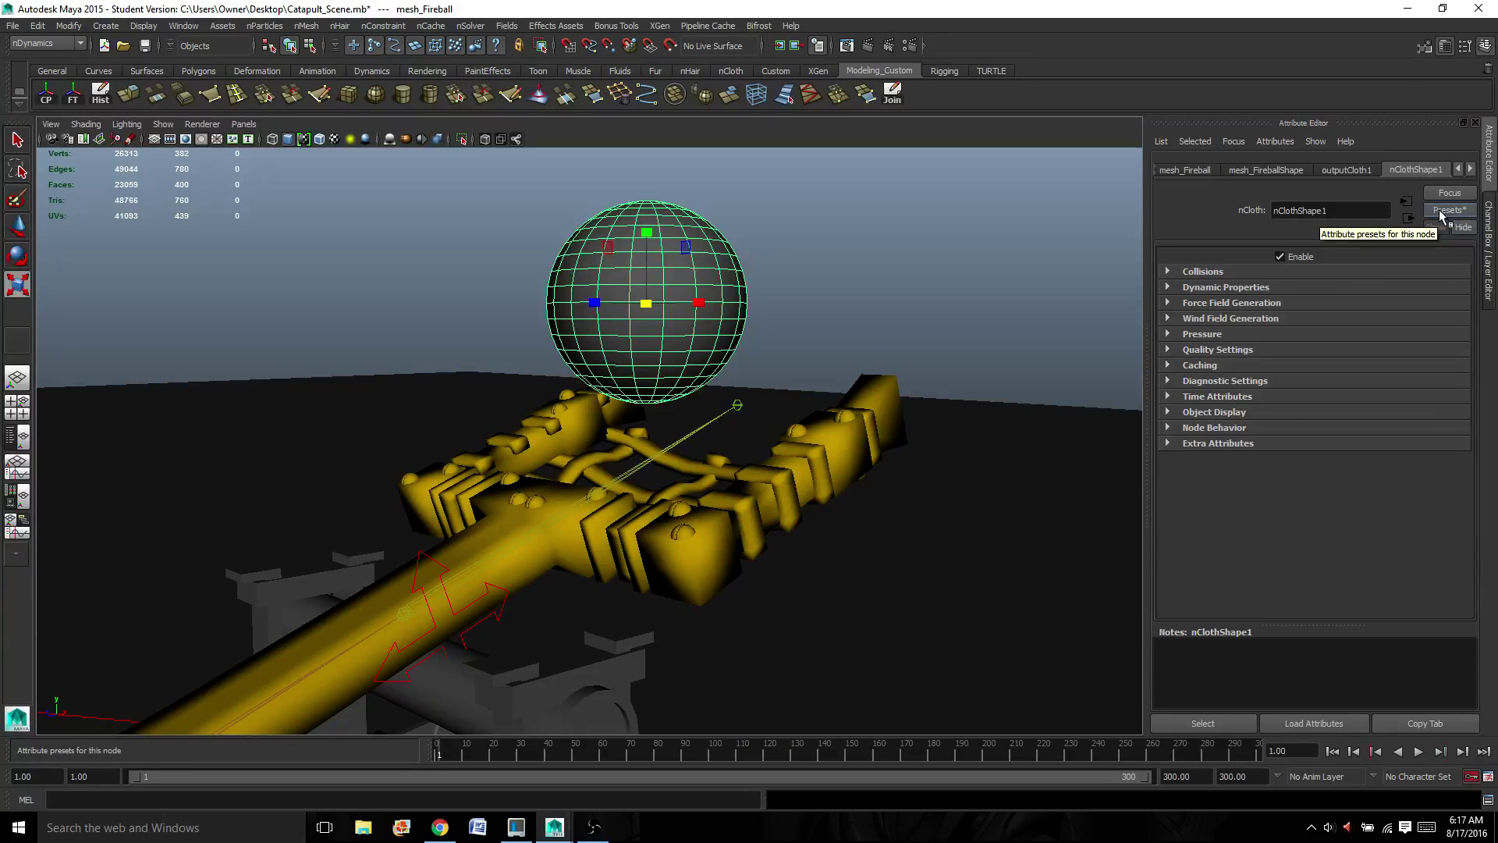
left_click(1489, 239)
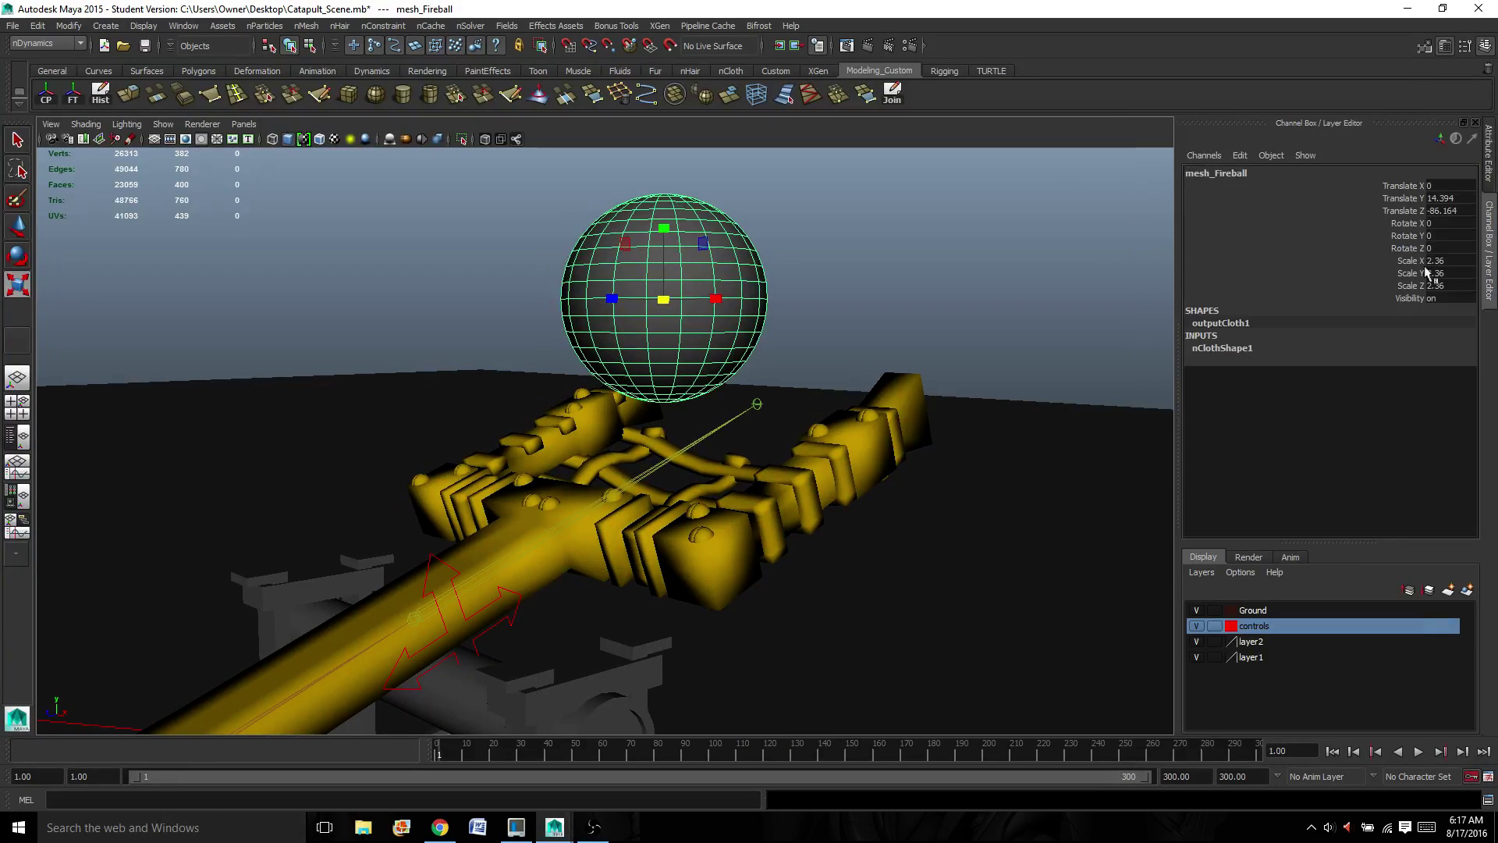
left_click(1231, 348)
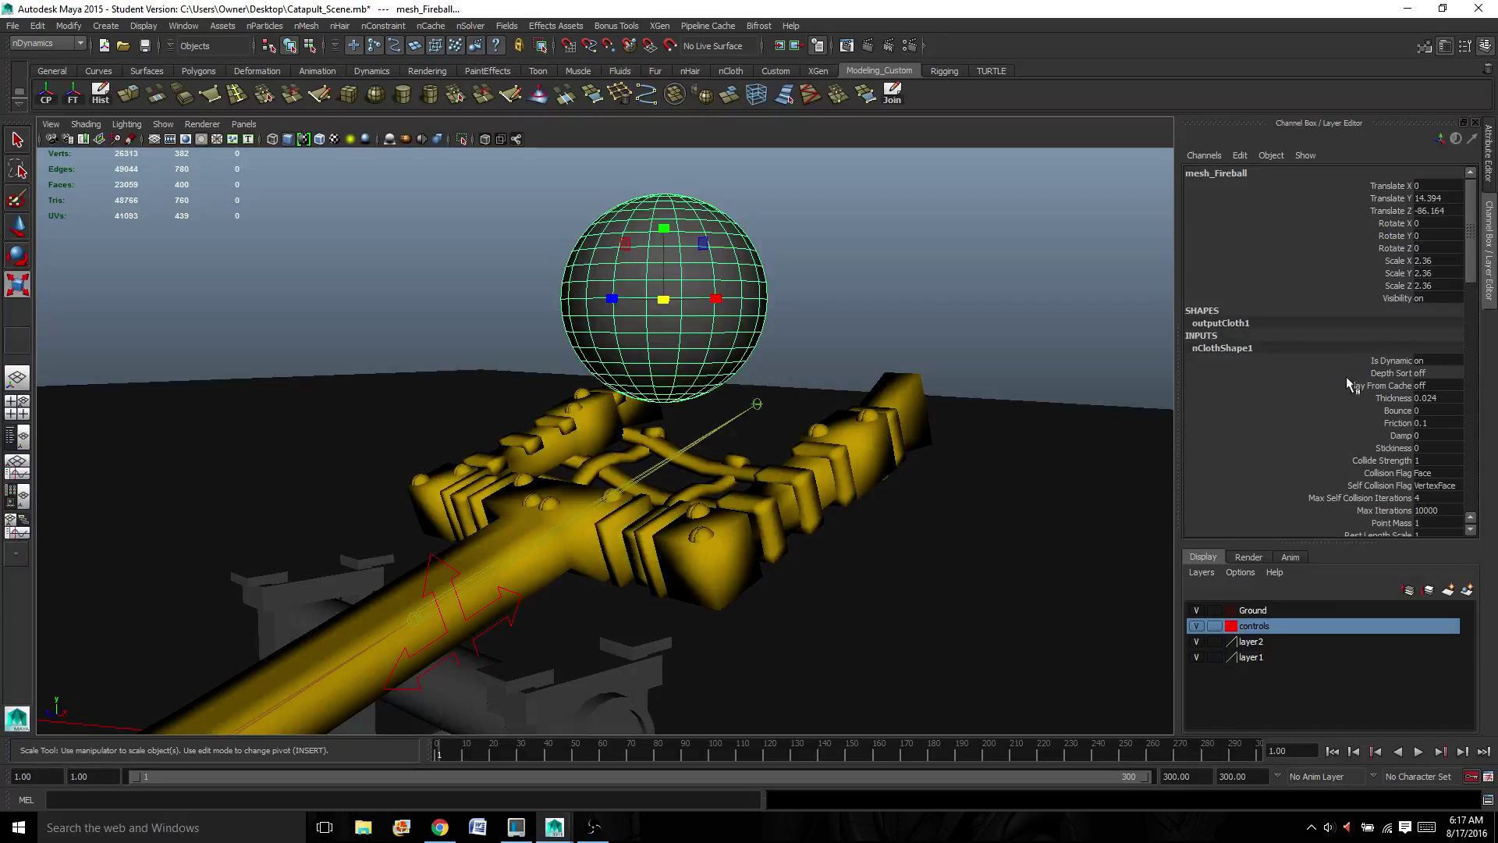
left_click_drag(1471, 280, 1470, 461)
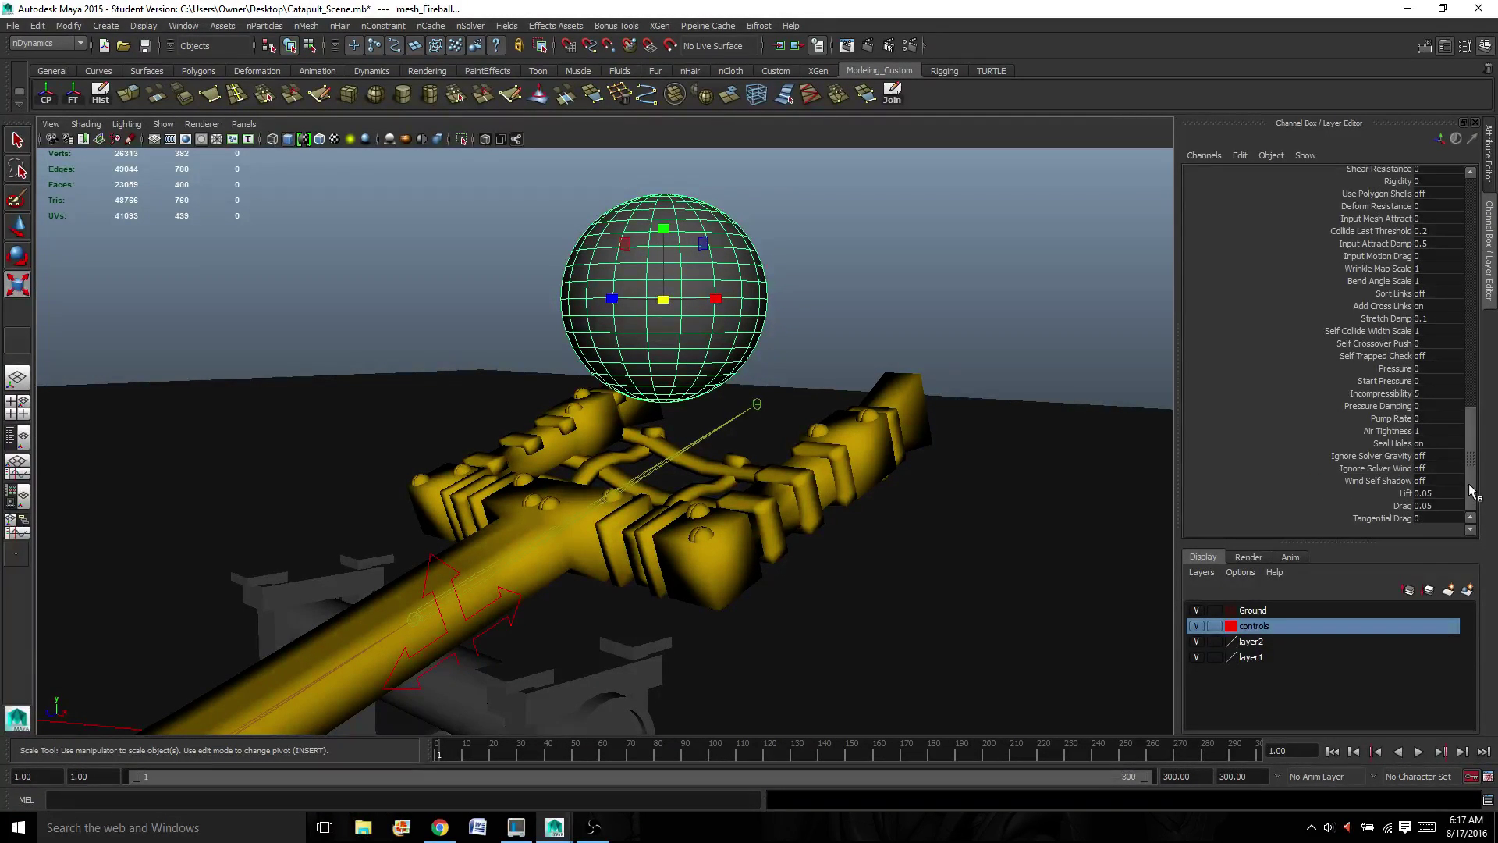
left_click_drag(1470, 490, 1433, 296)
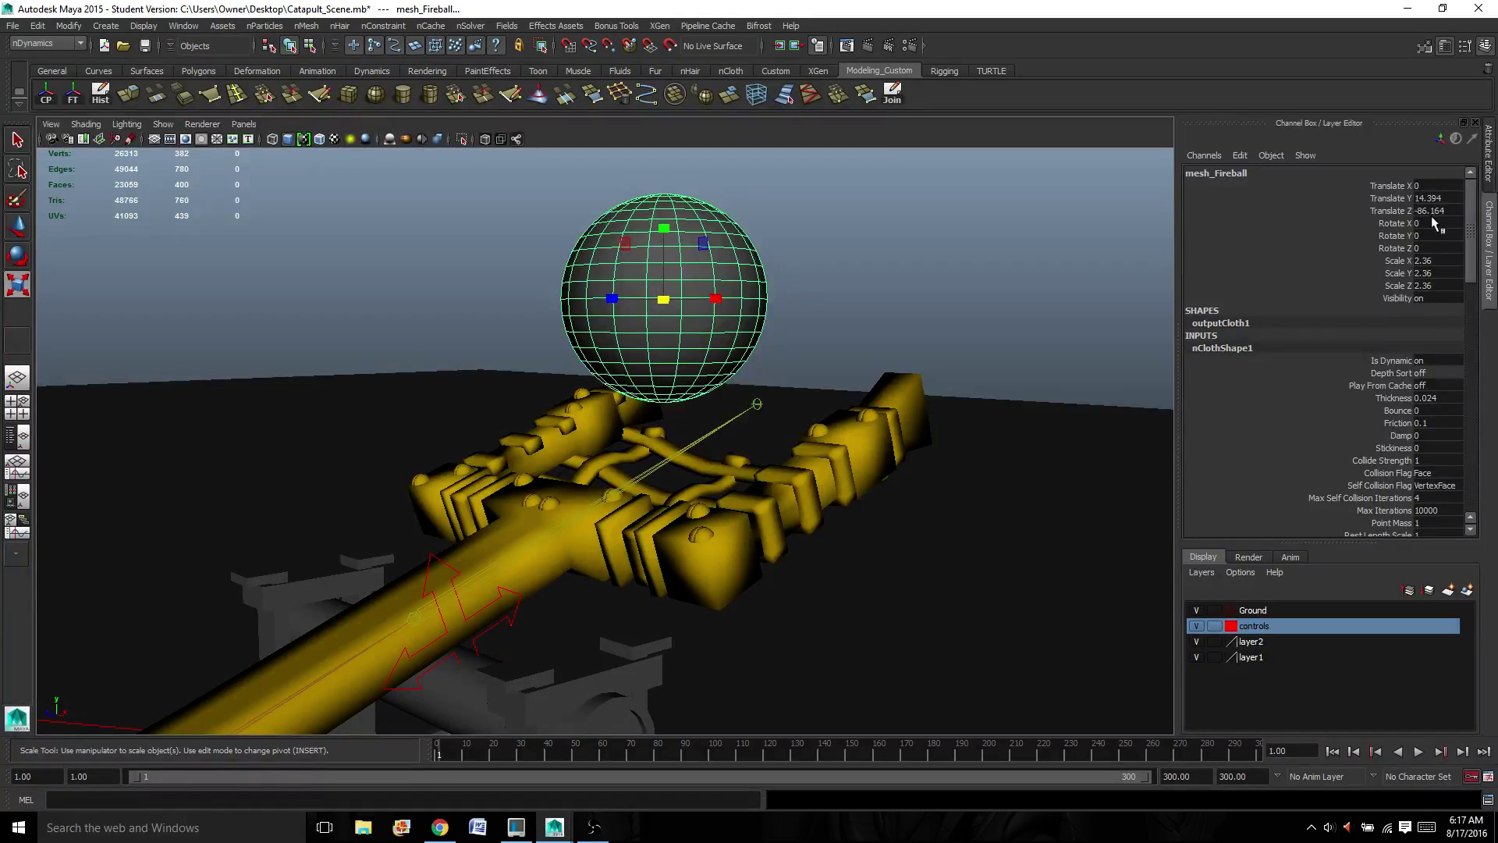
left_click(1490, 172)
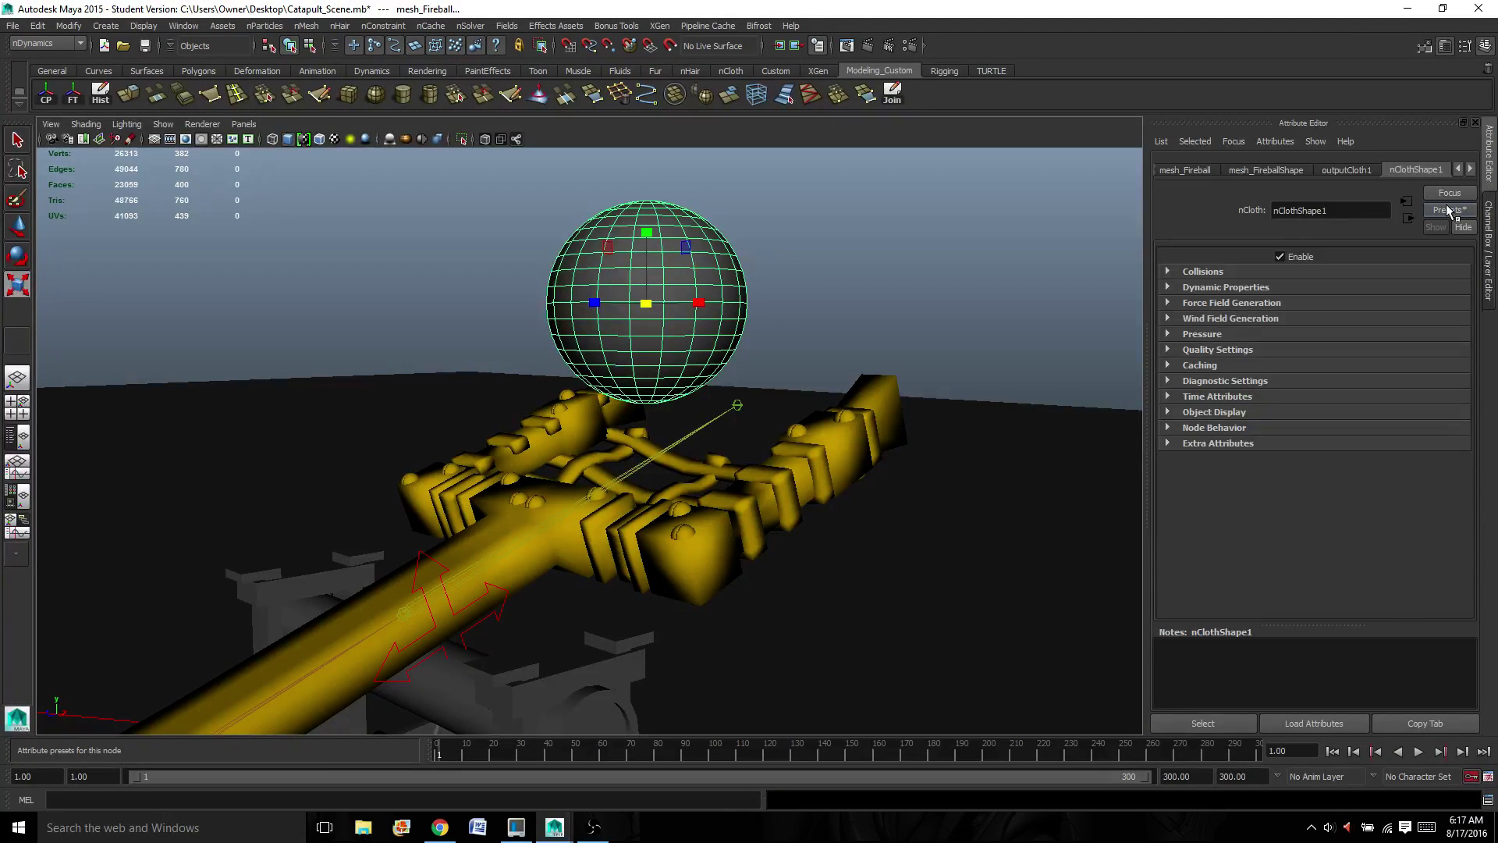
- Replace the fireball's nClothShape1 settings with the solidRubber preset
left_click(1445, 209)
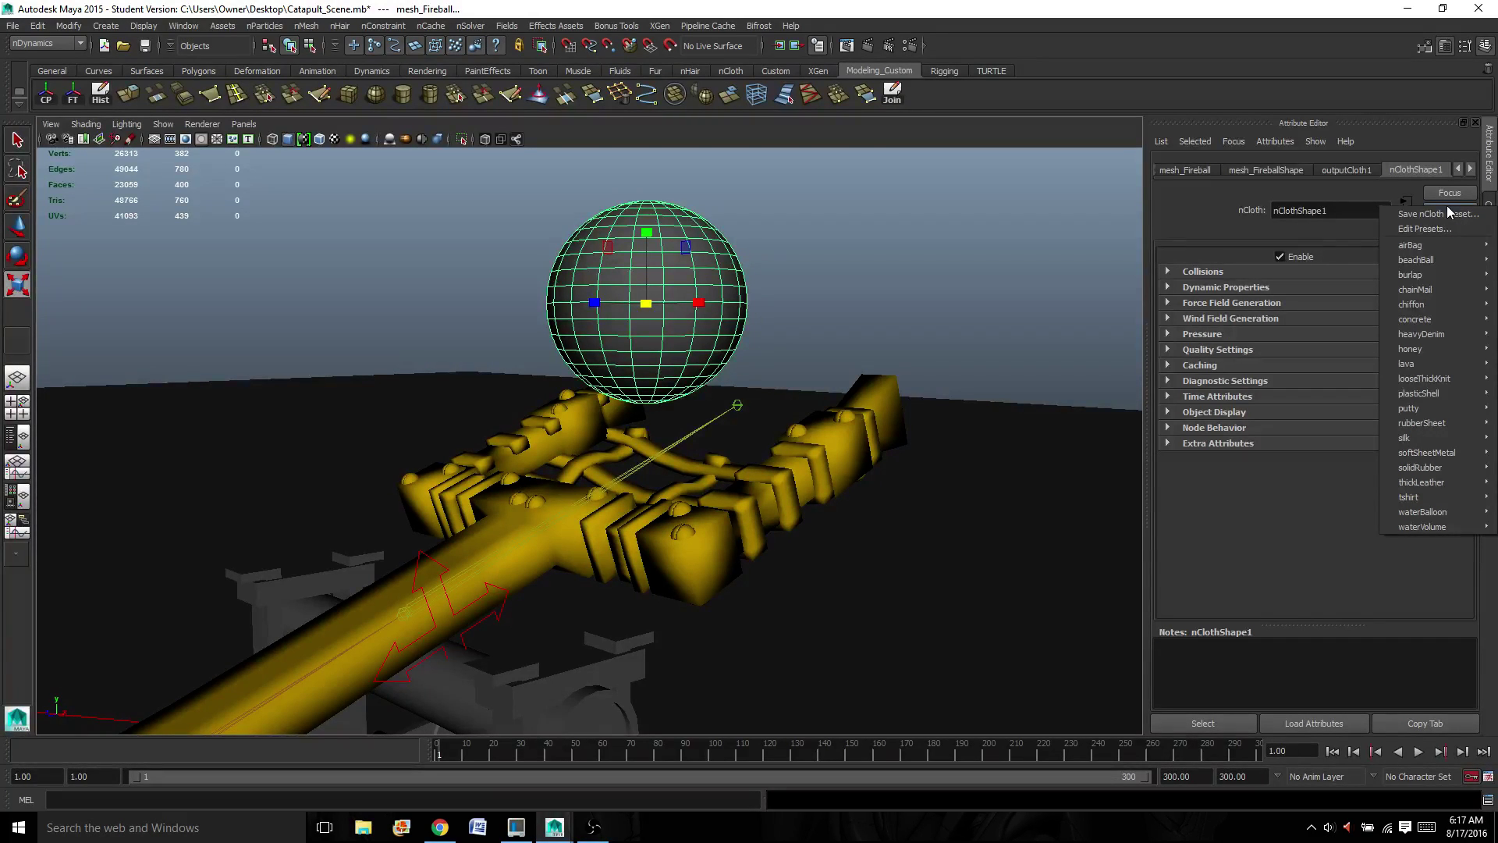
mouse_move(1426, 250)
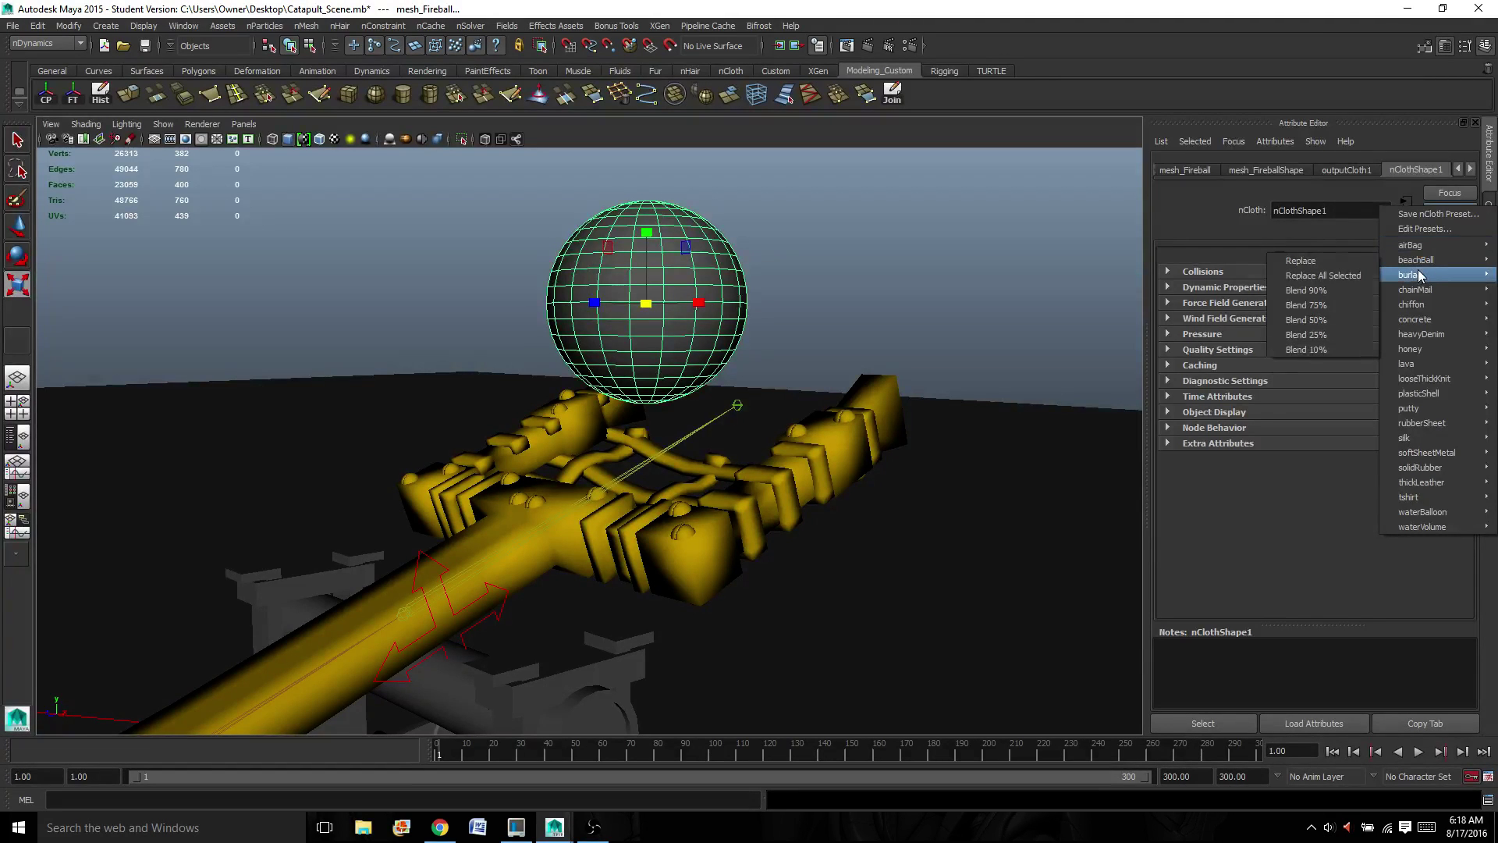
mouse_move(1416, 278)
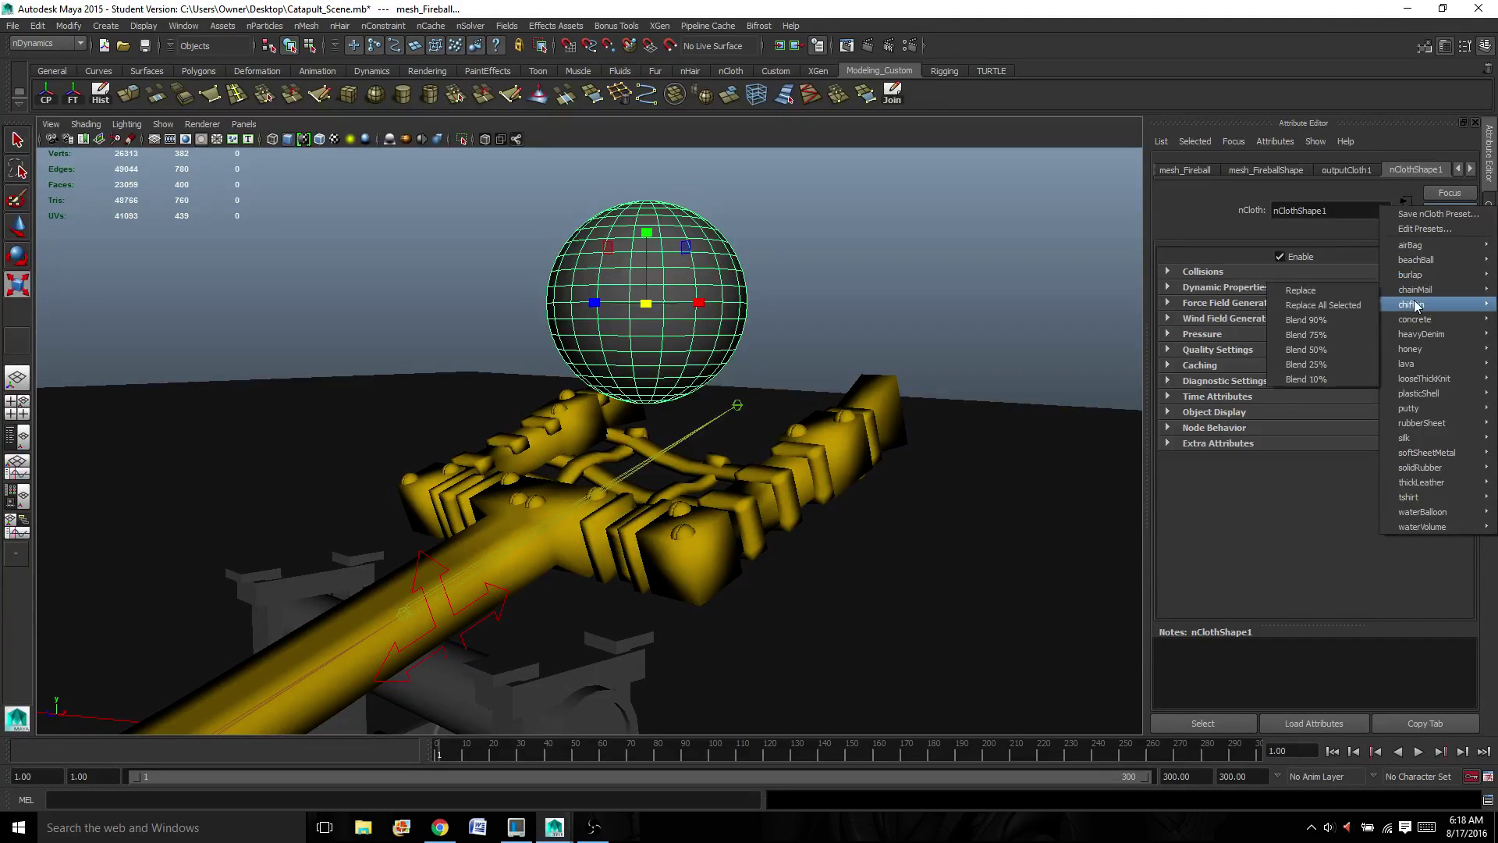
mouse_move(1409, 349)
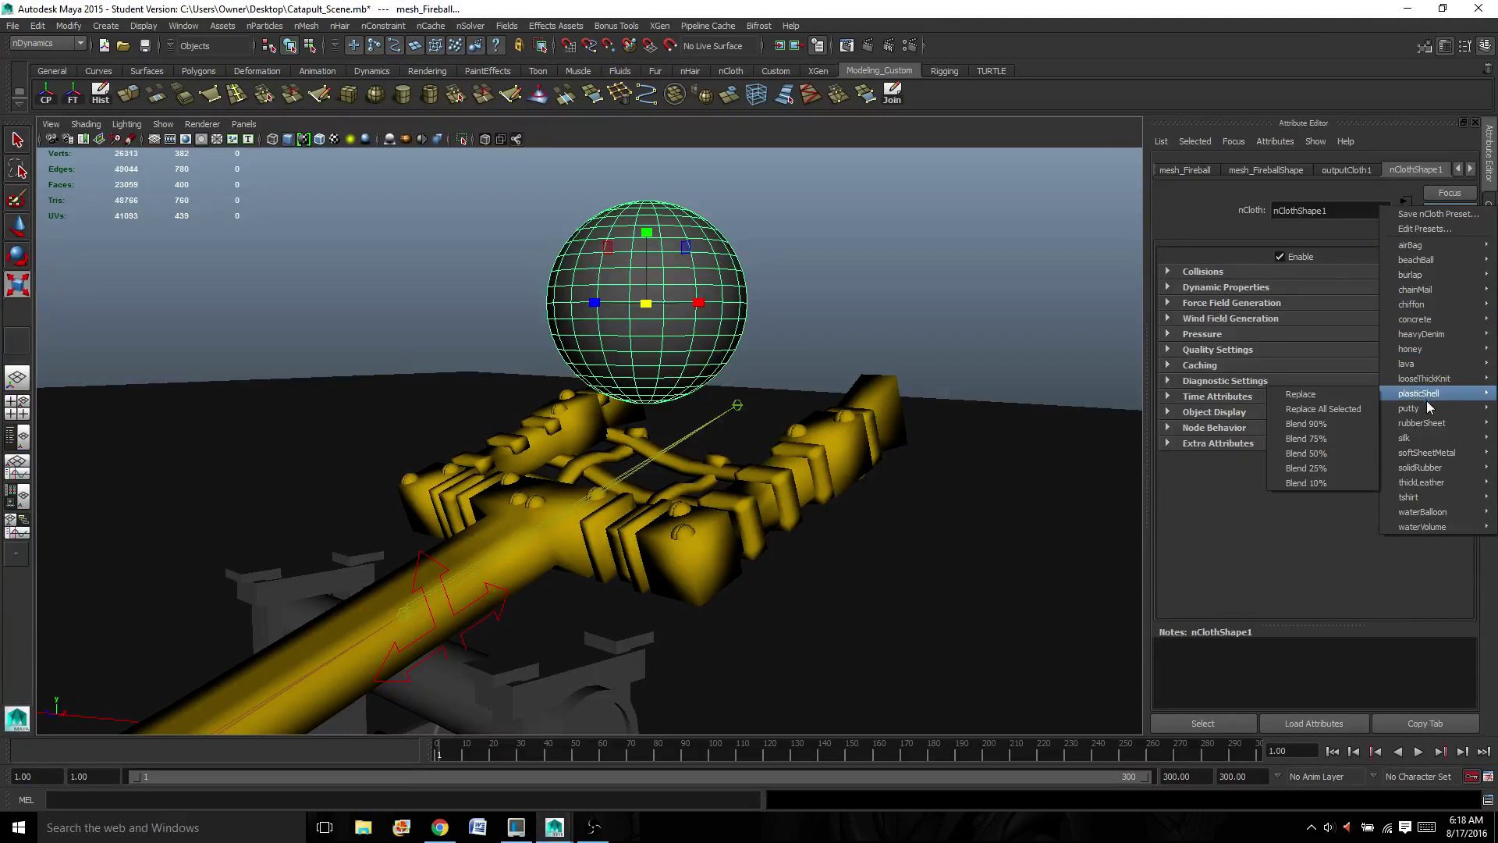
mouse_move(1430, 484)
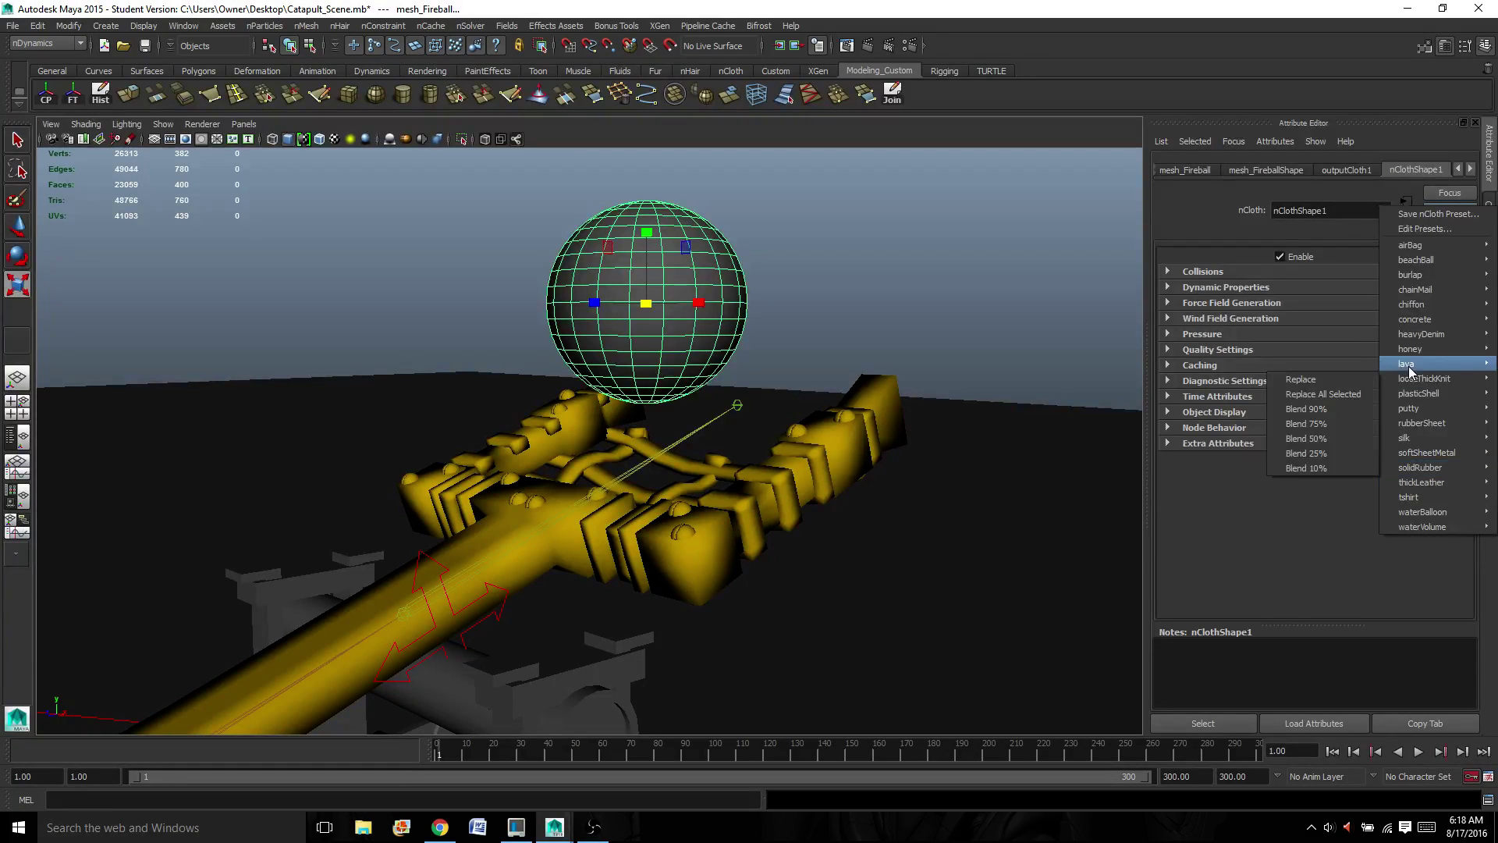
mouse_move(1429, 323)
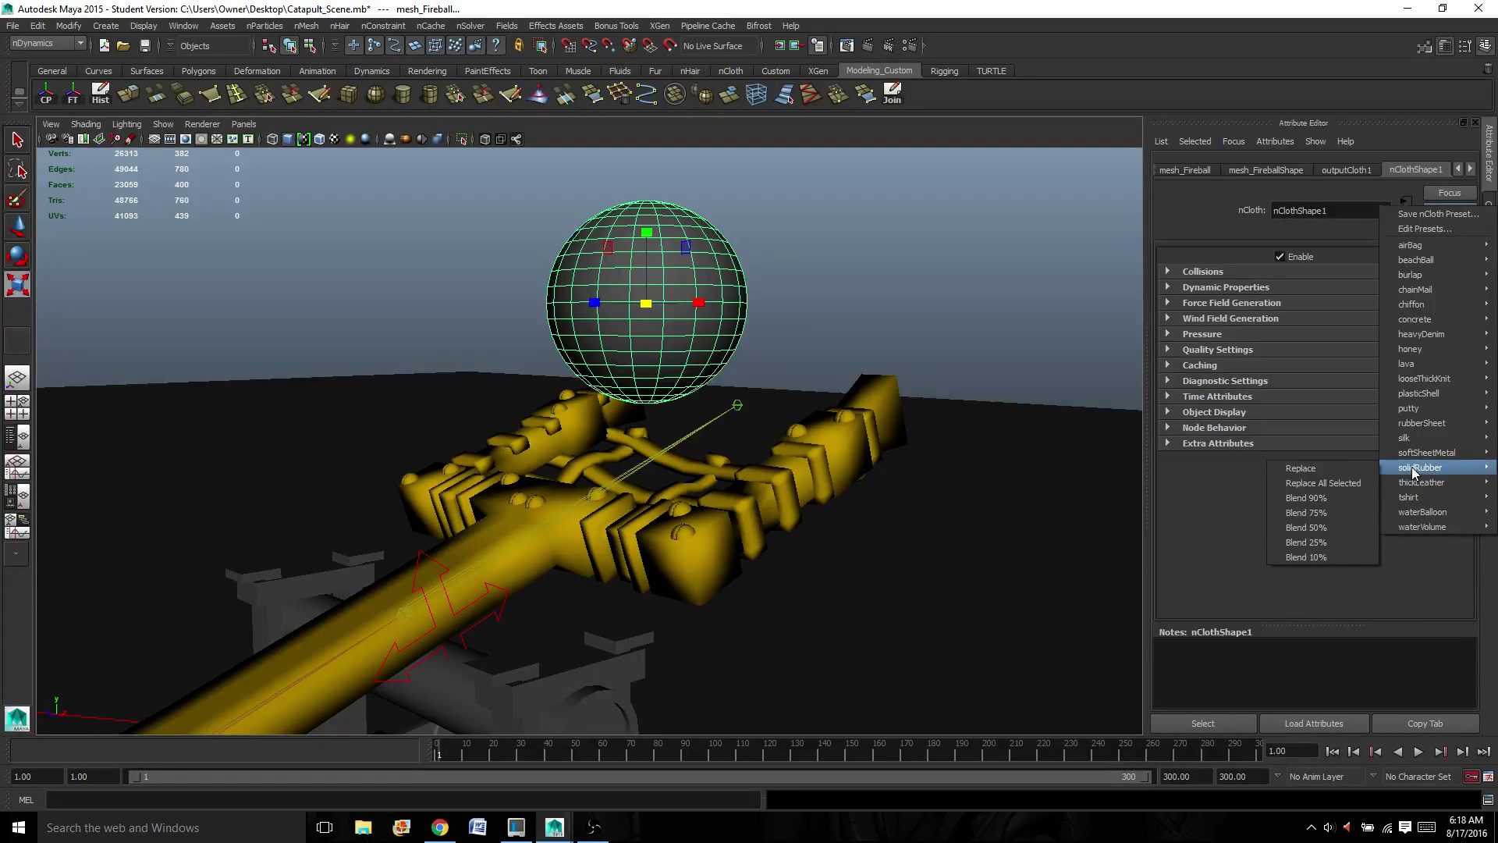
left_click(1334, 470)
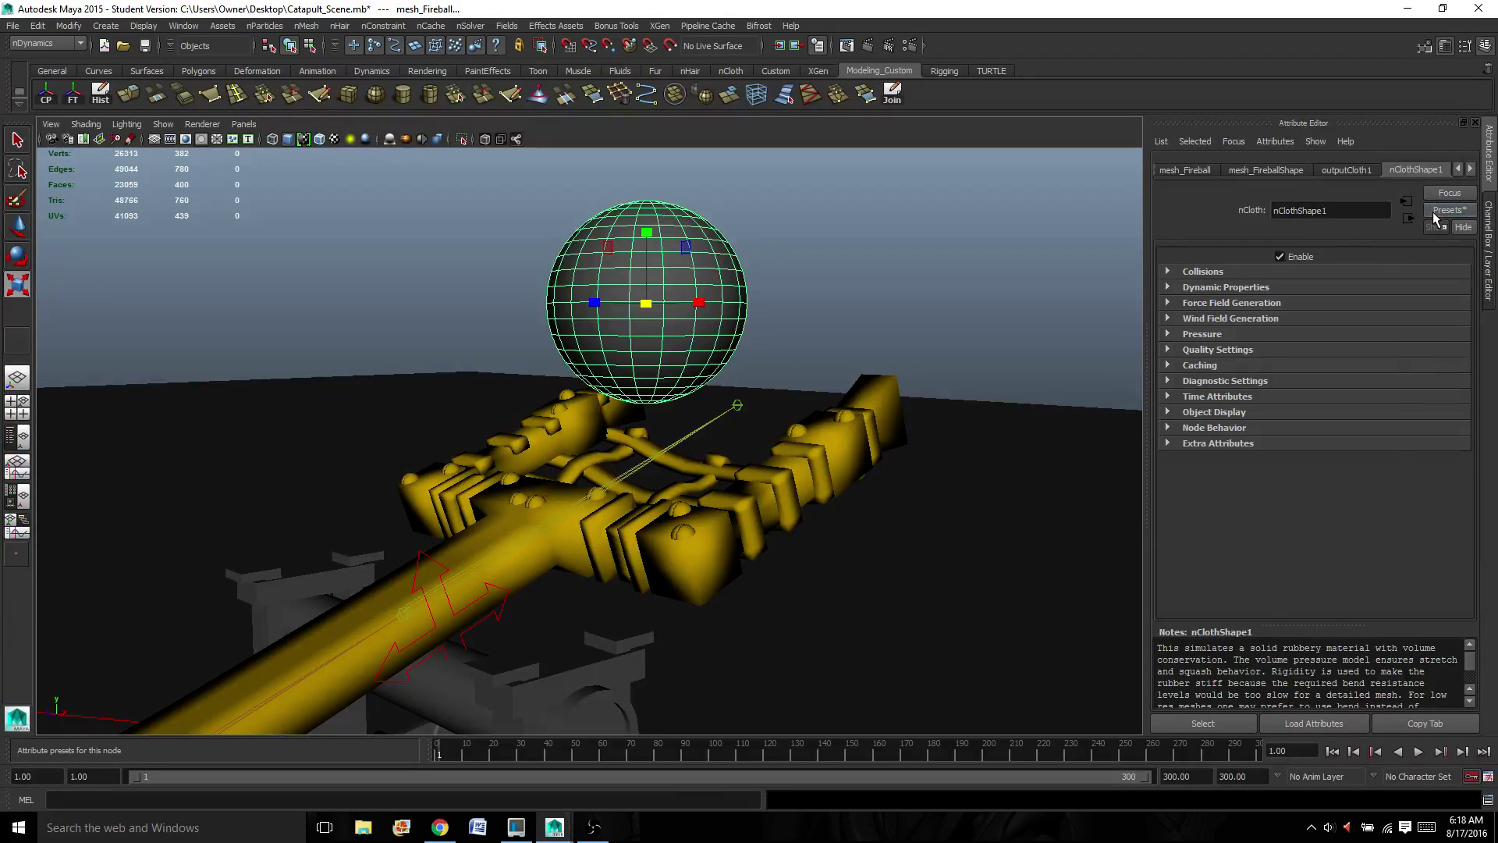
- Blend the concrete preset at 25% into the fireball's nCloth settings
left_click(1432, 210)
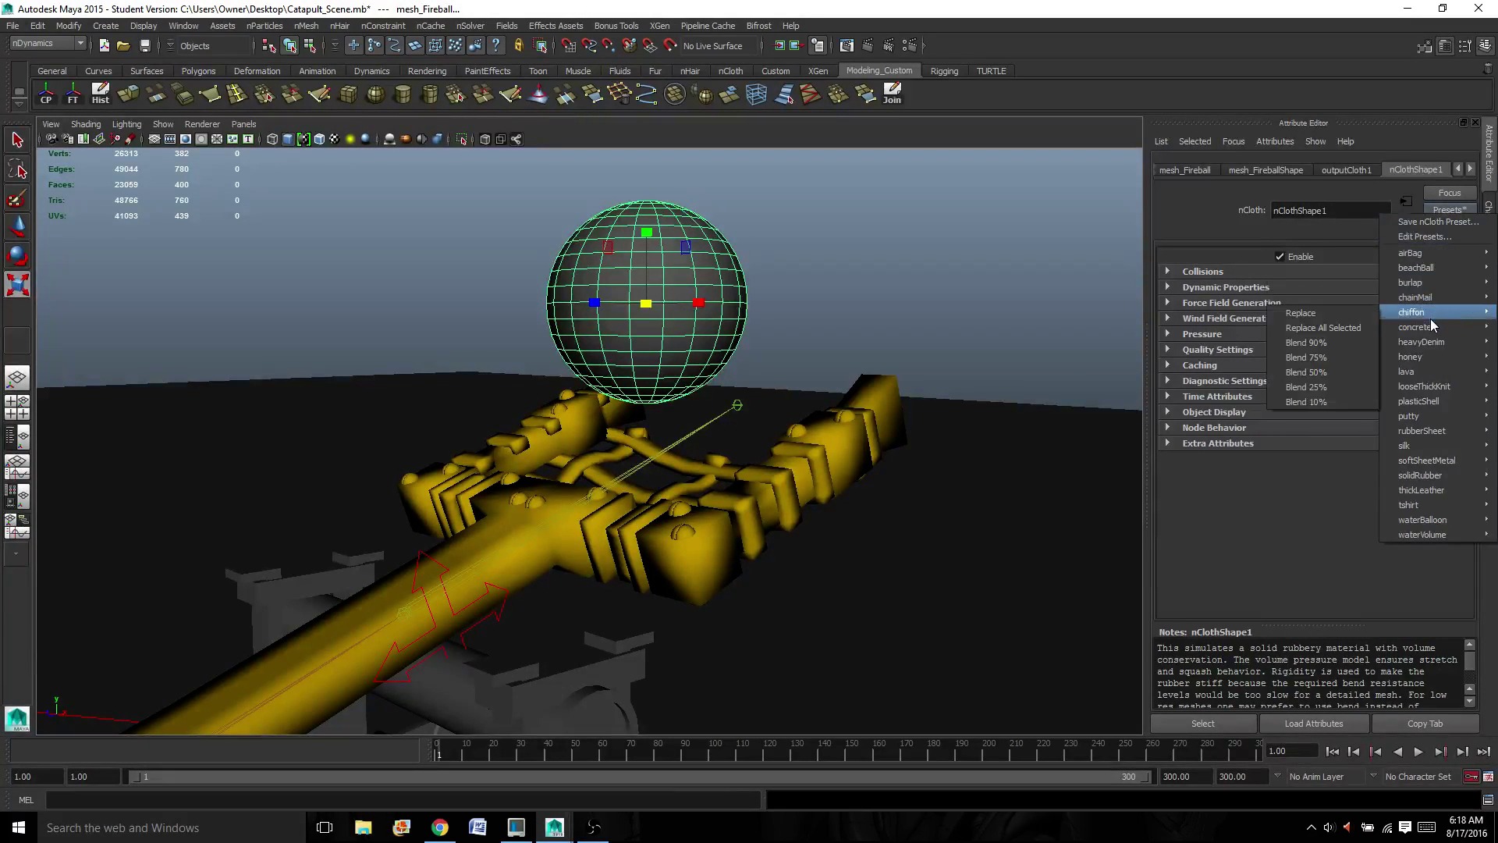
mouse_move(1427, 325)
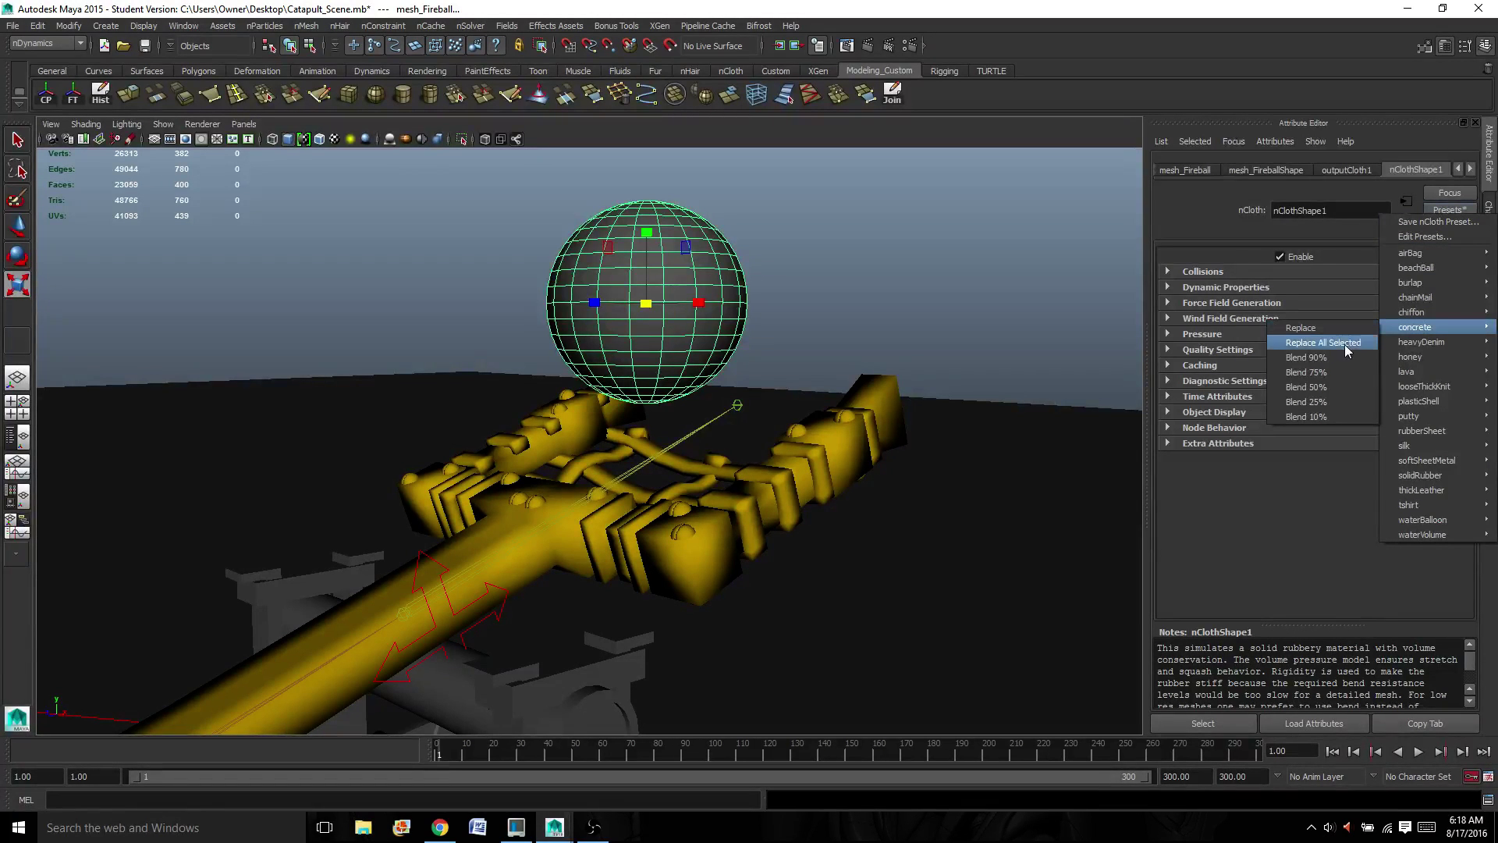
left_click(1339, 401)
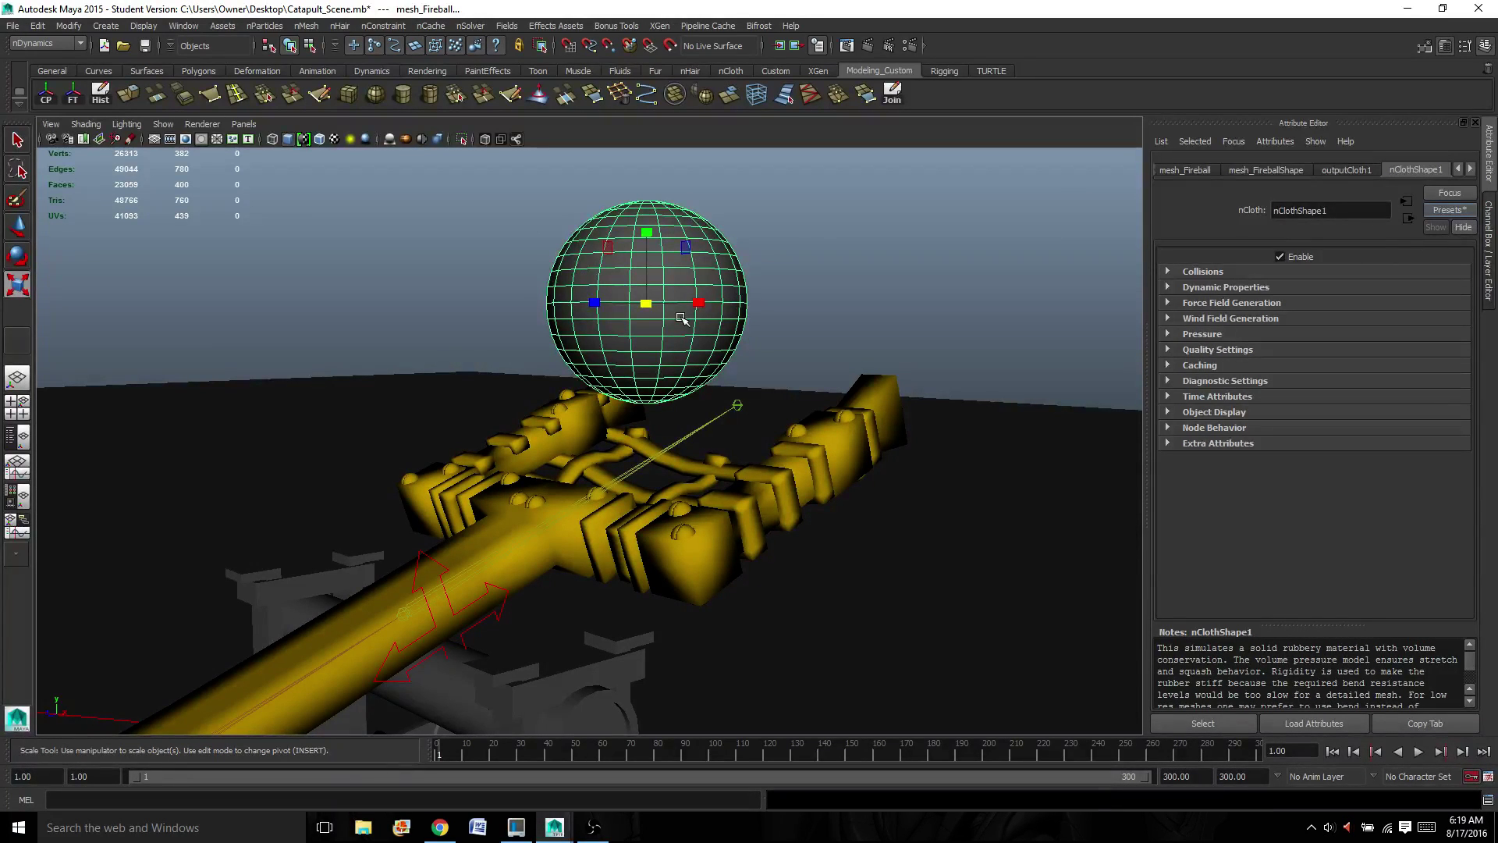
- Play the simulation to check how the fireball settles in the basket, stop it and return to frame 1
scroll(788, 289, "down", 2)
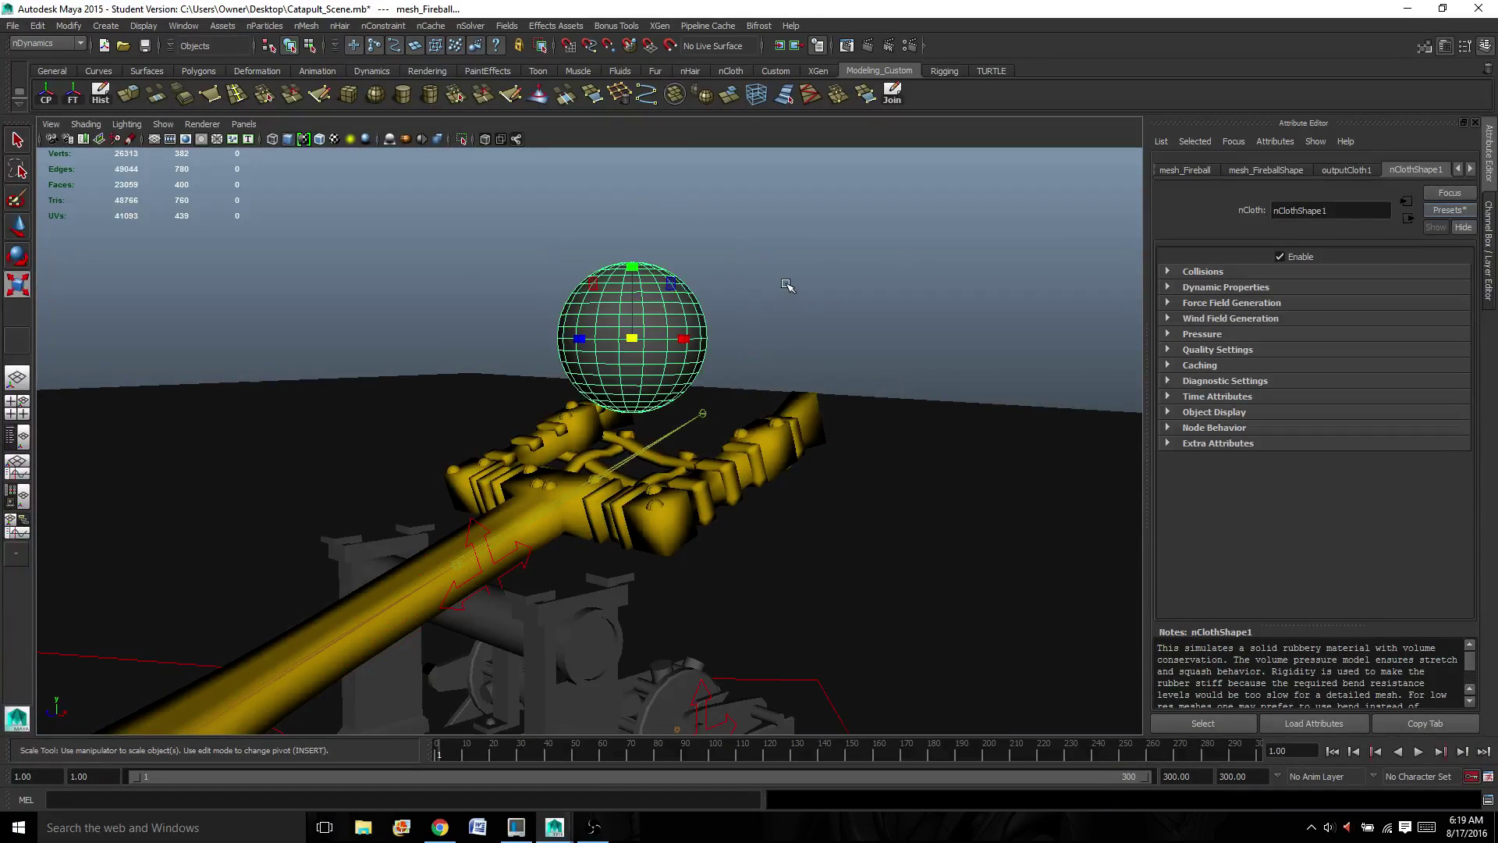
scroll(786, 285, "down", 1)
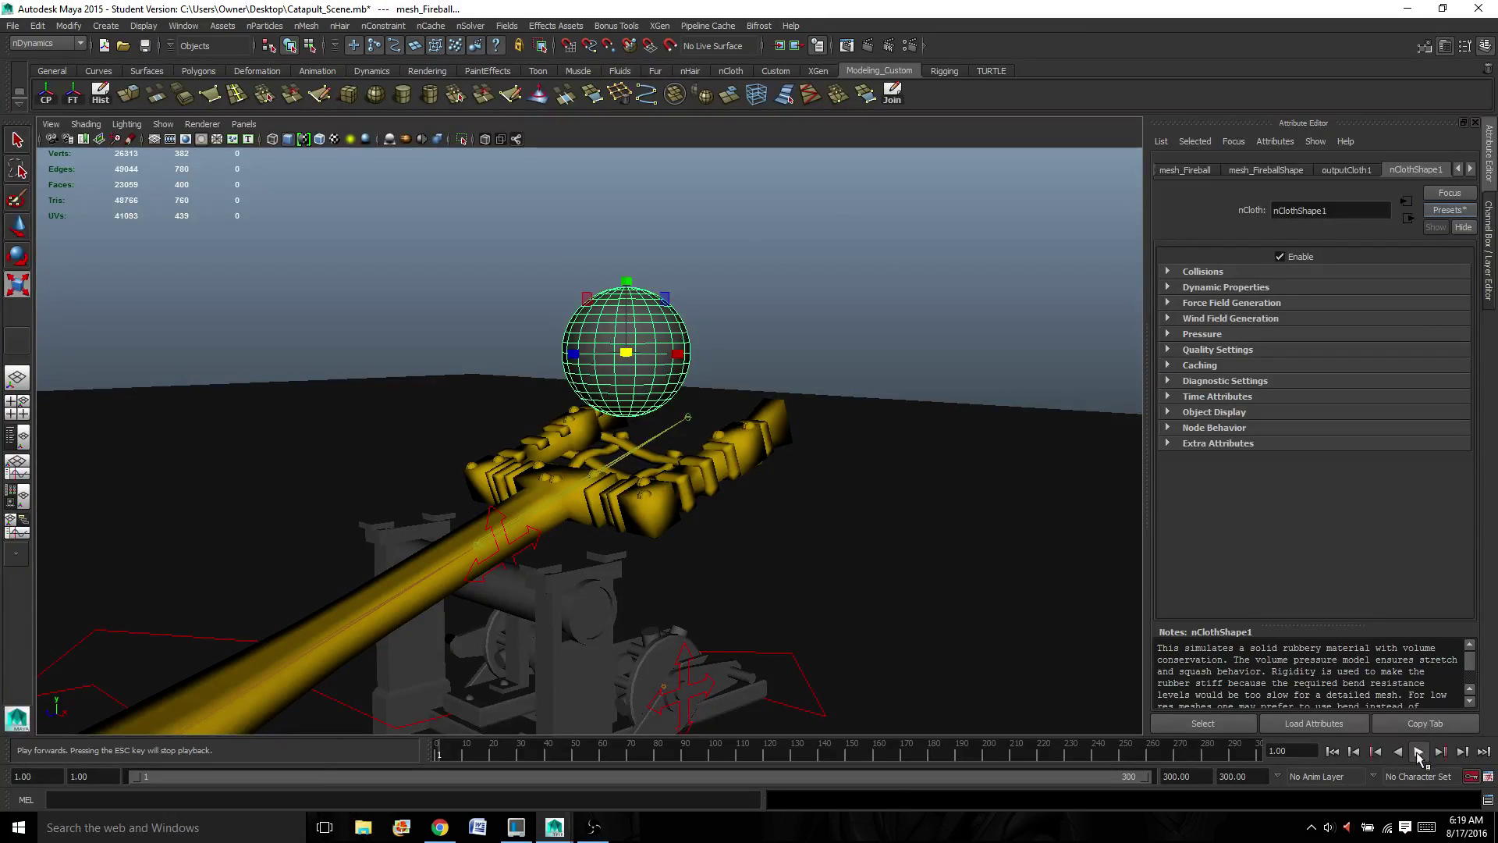
left_click(1418, 751)
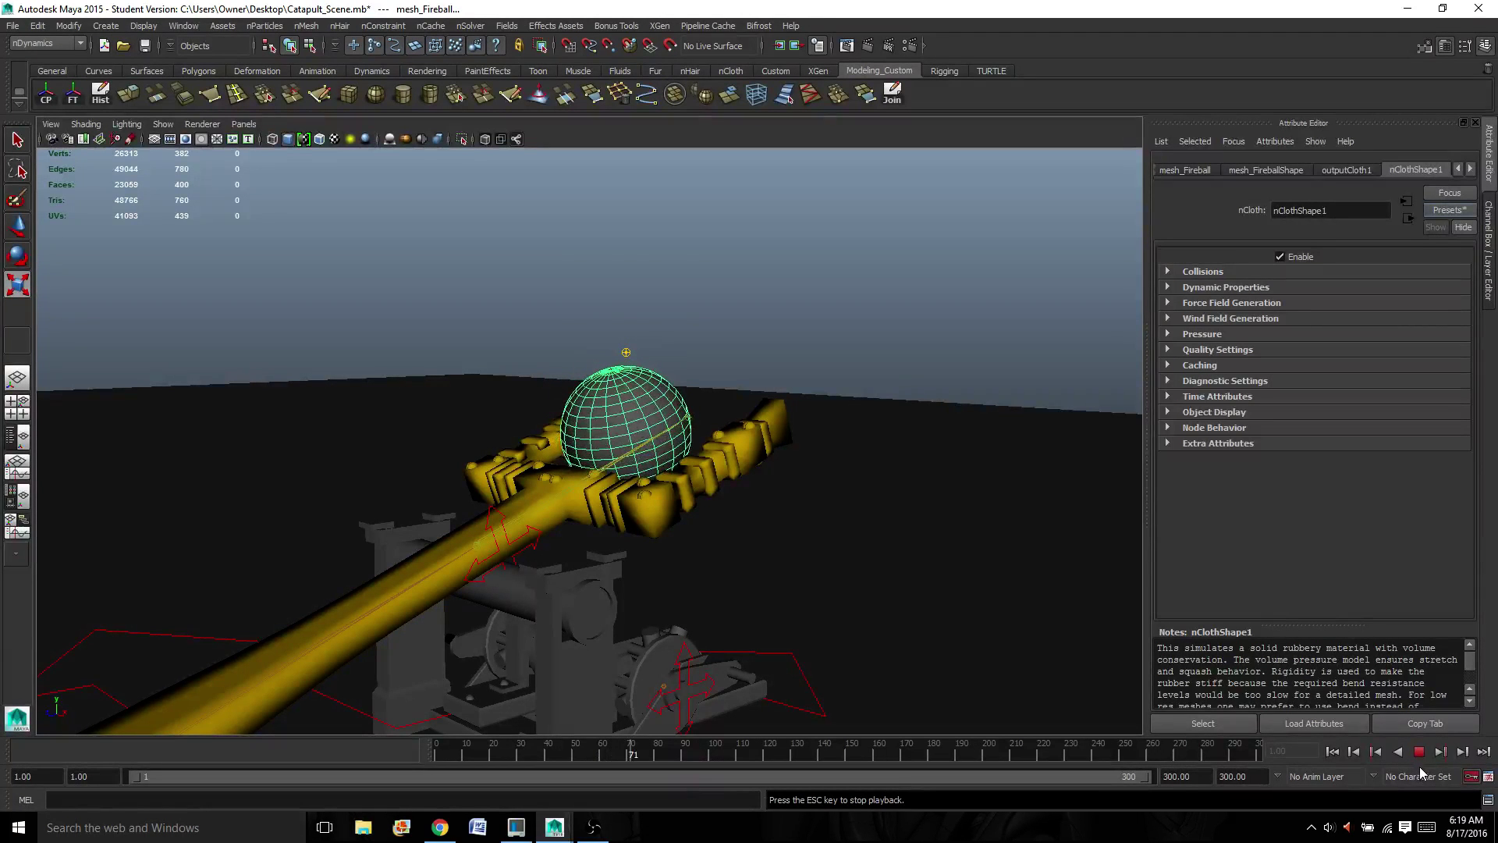
left_click(1420, 752)
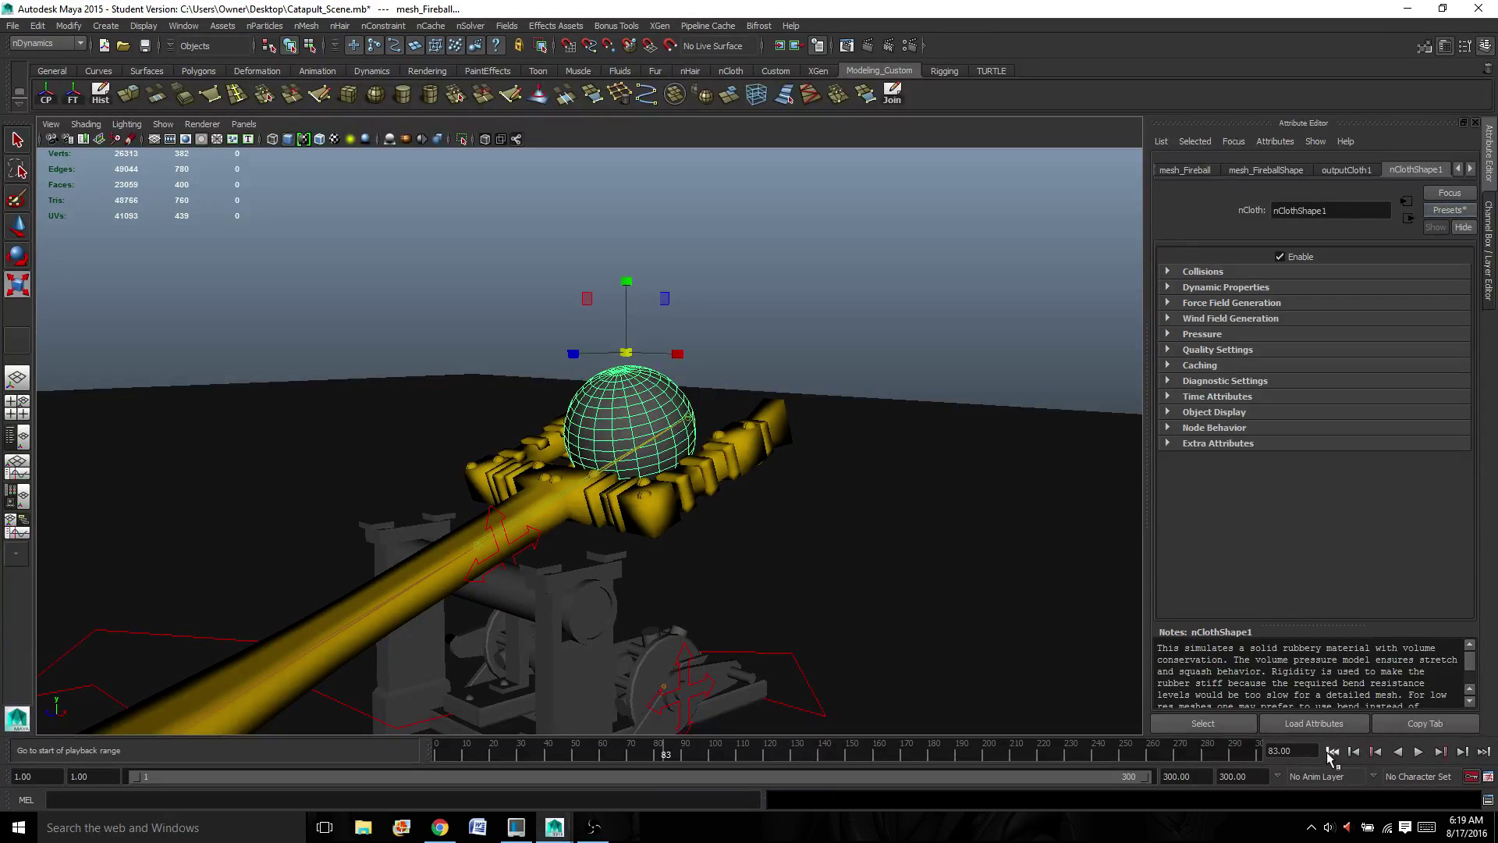
left_click(1331, 752)
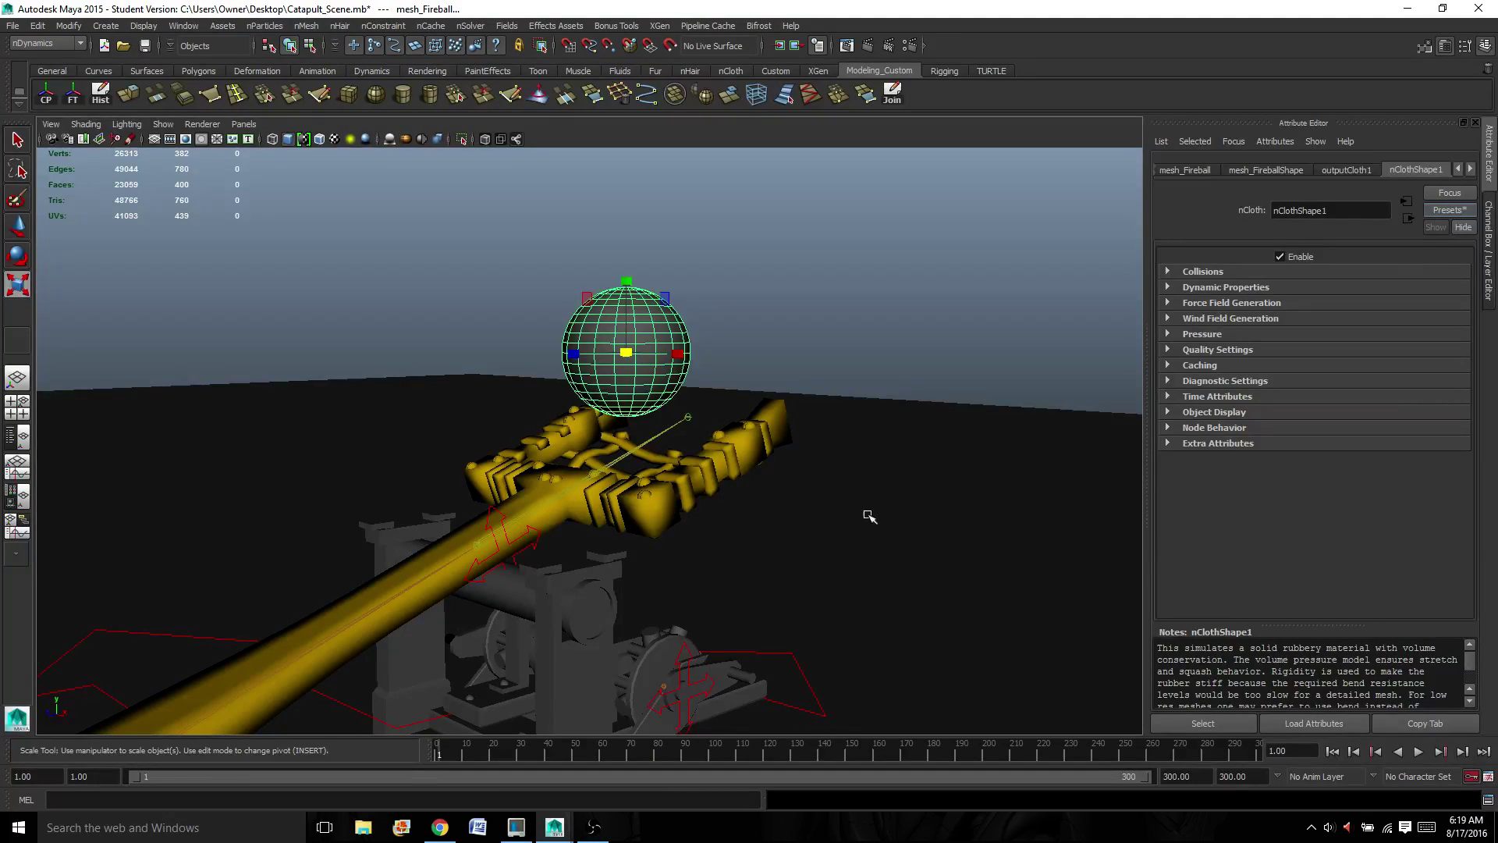
- Set the throwing arm collider's Solver Display to Off and deselect the arm
left_click_drag(538, 451, 476, 431, "alt")
left_click(731, 470)
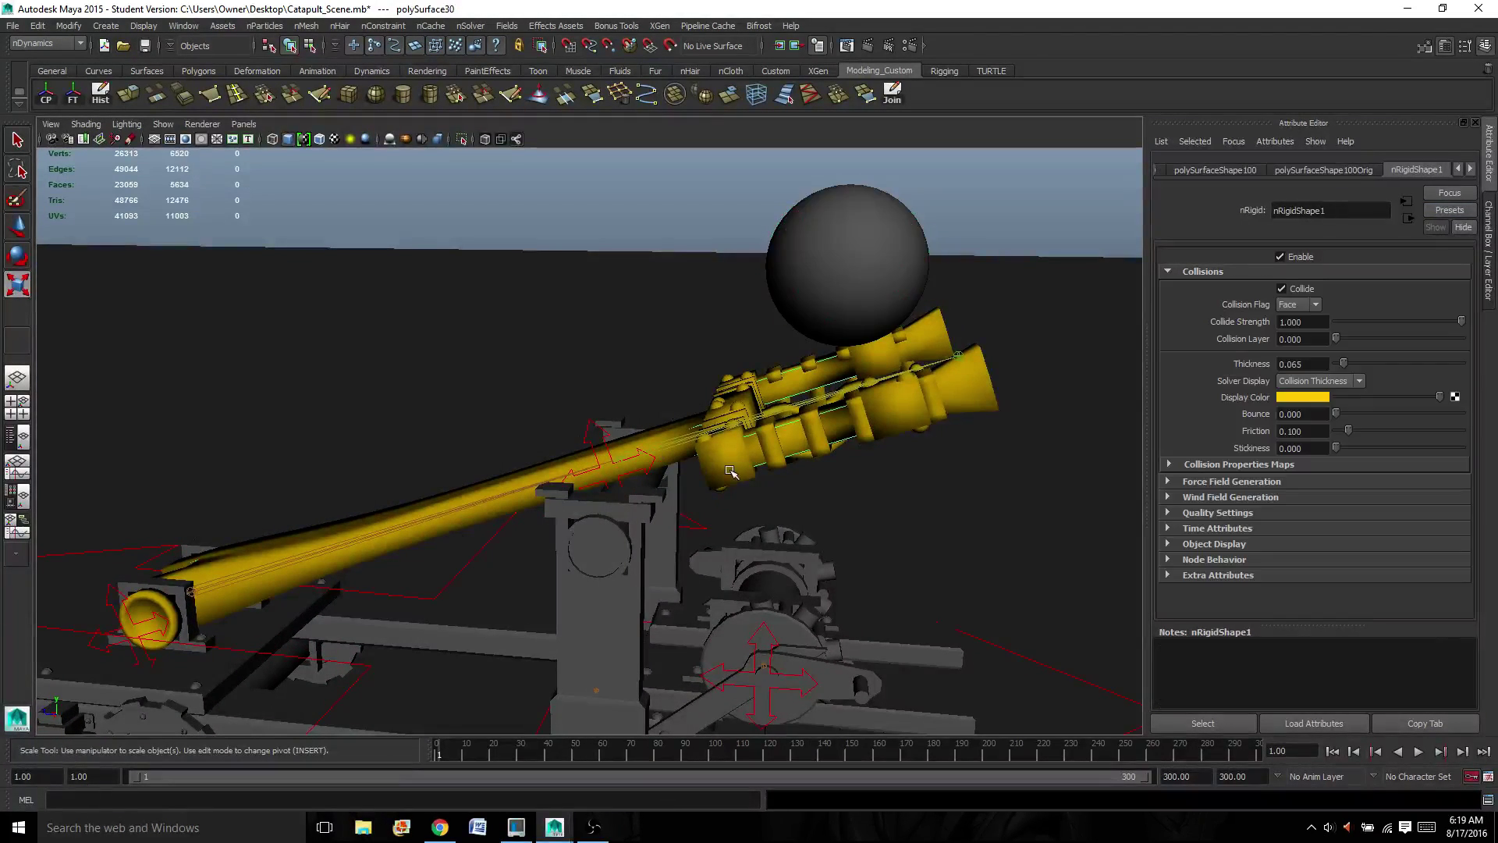
left_click(1355, 386)
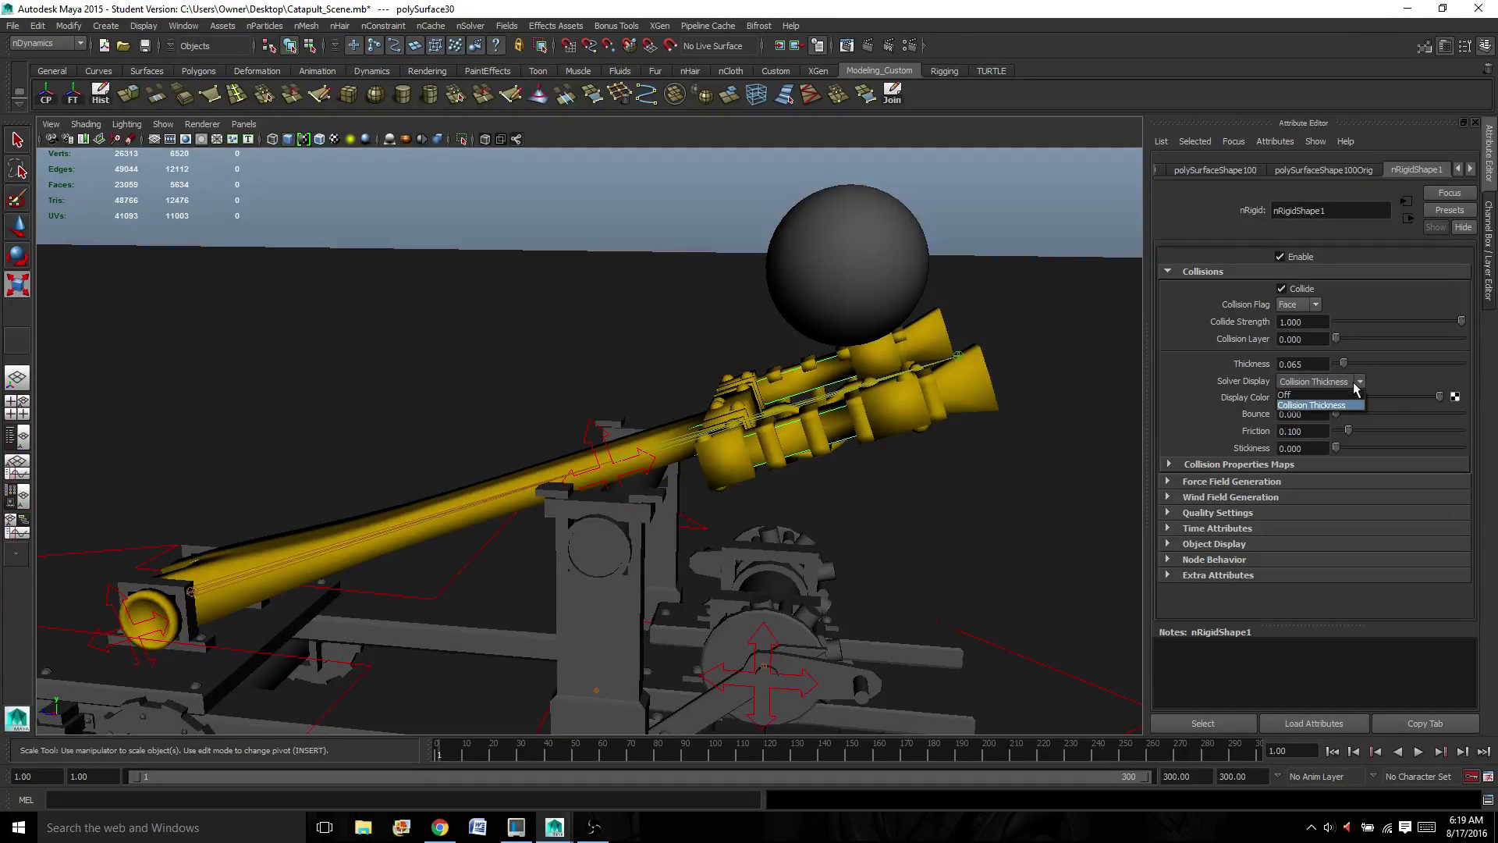
left_click(1344, 395)
left_click(1037, 245)
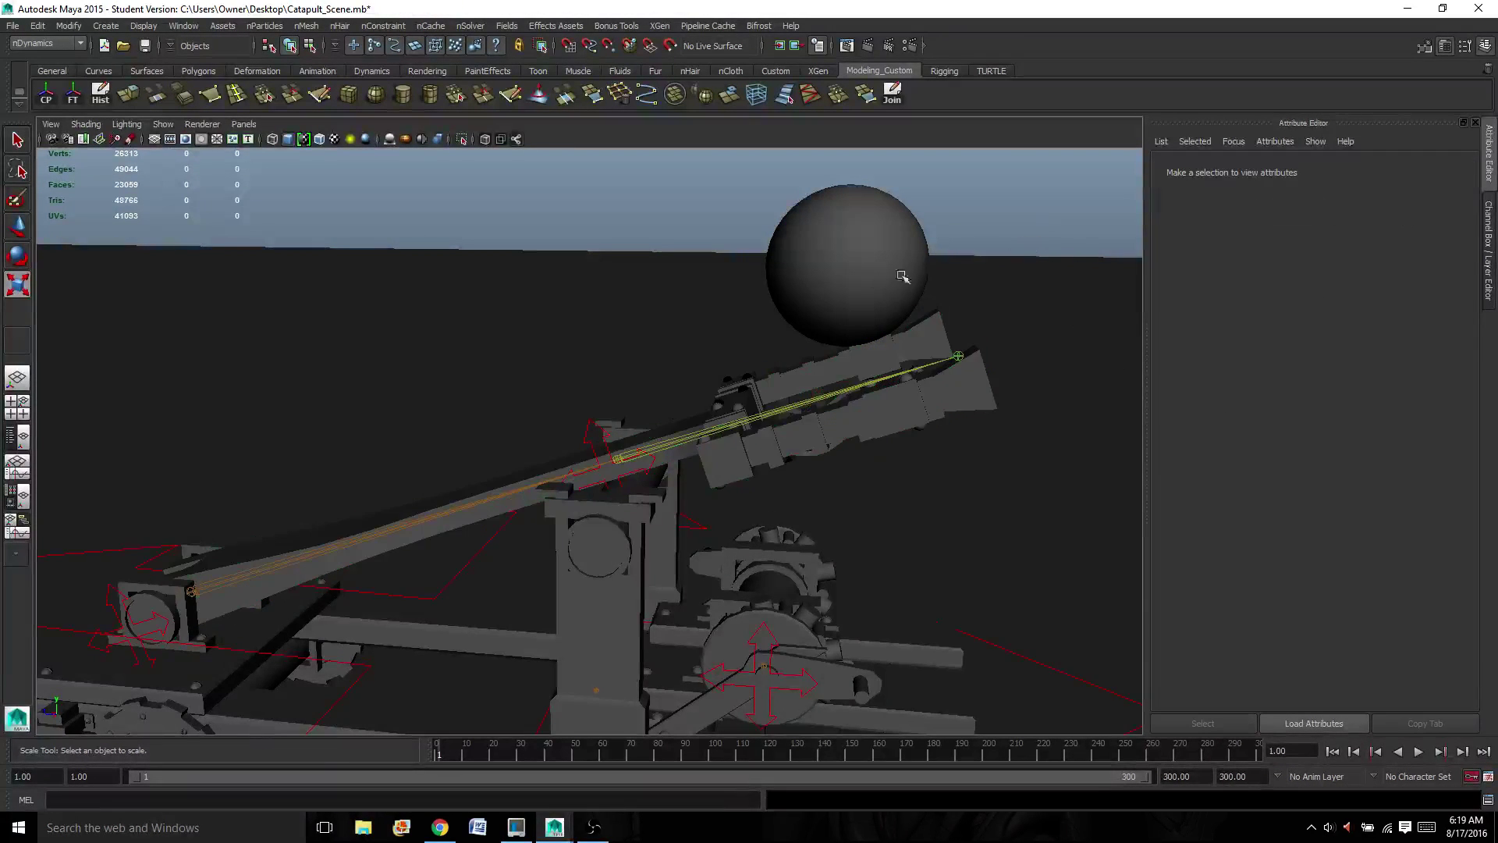
- Select the fireball above the basket and switch to the Dynamics menu set
mouse_move(902, 277)
left_mouse_down("alt")
mouse_move(949, 281)
mouse_move(873, 279)
left_mouse_up("alt")
left_click(847, 289)
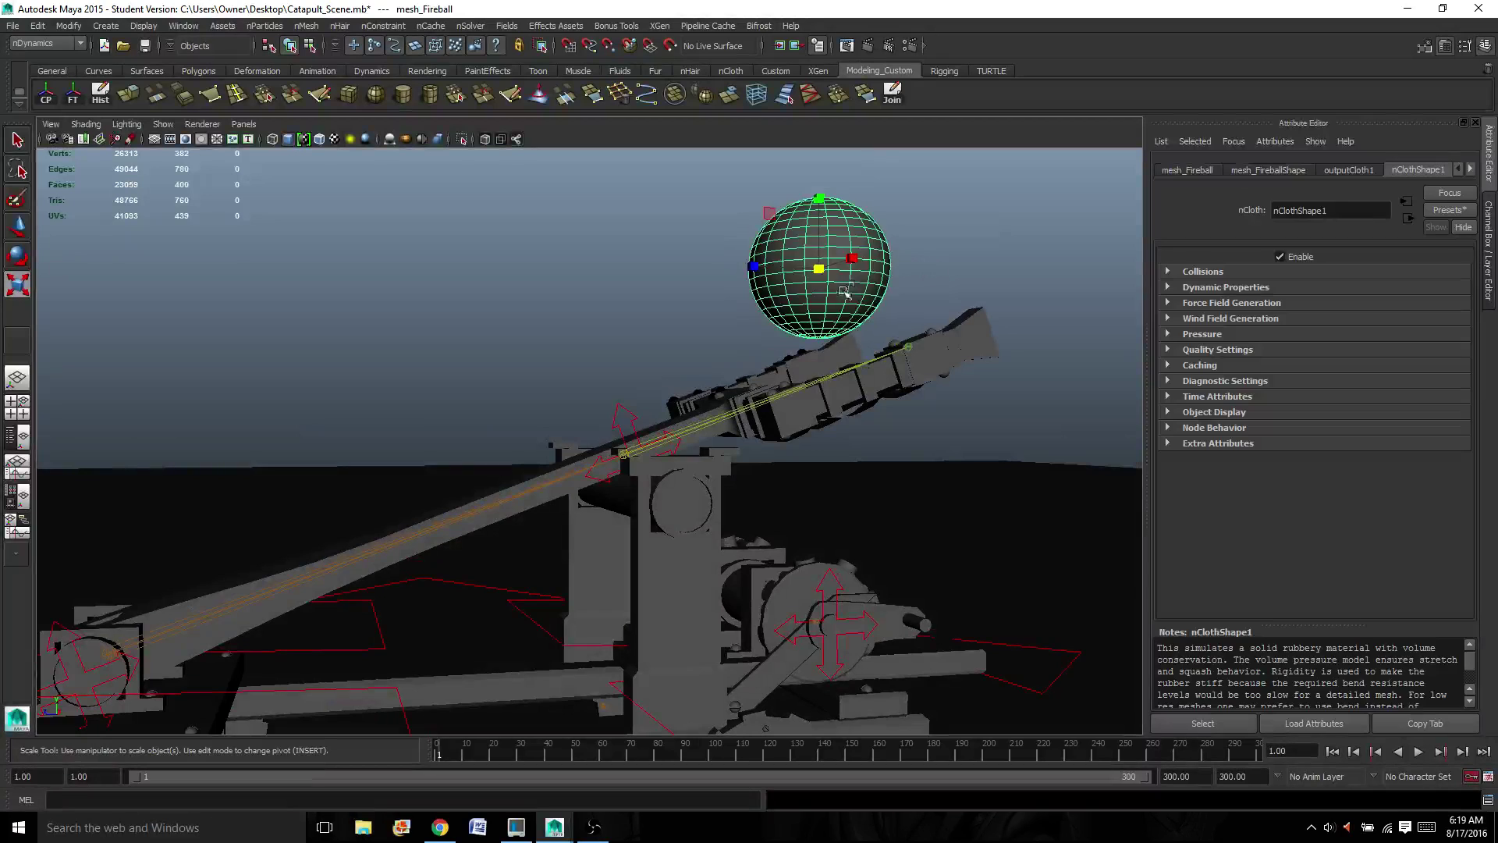
scroll(845, 291, "down", 5)
scroll(535, 419, "up", 6)
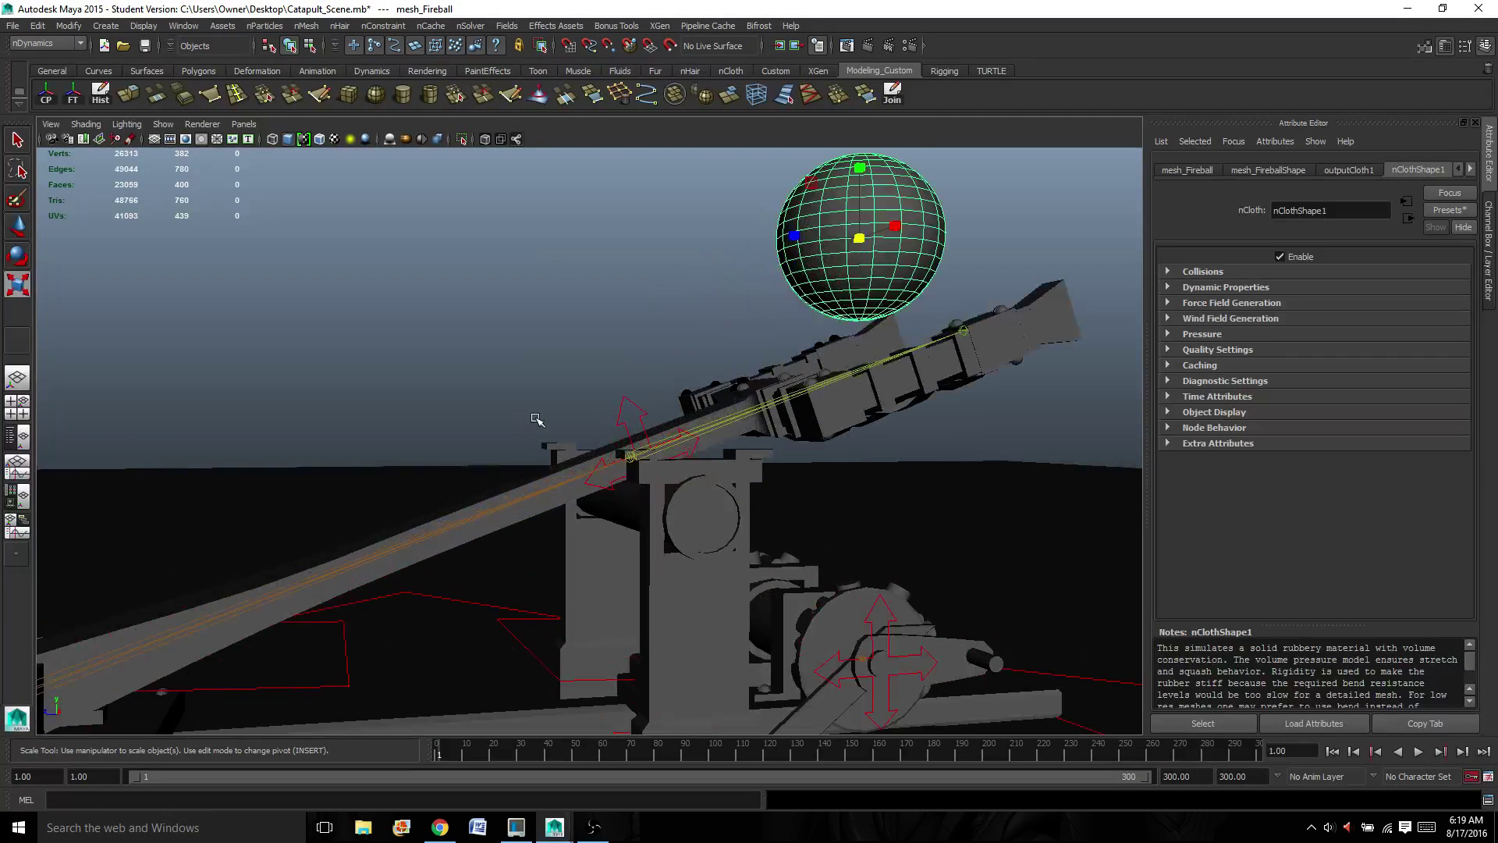
middle_click_drag(536, 419, 346, 589, "alt")
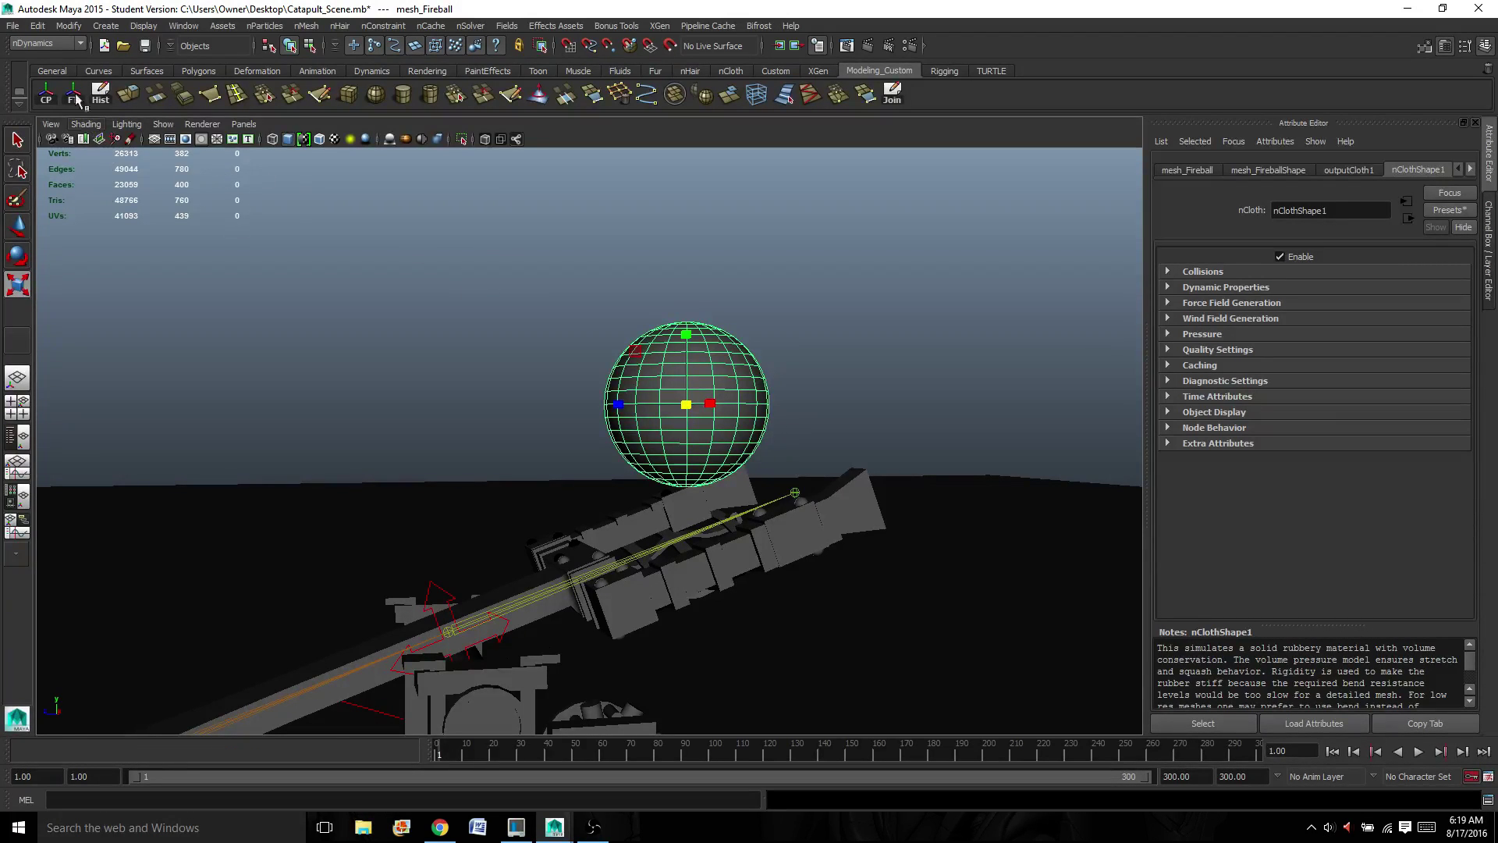
left_click(601, 26)
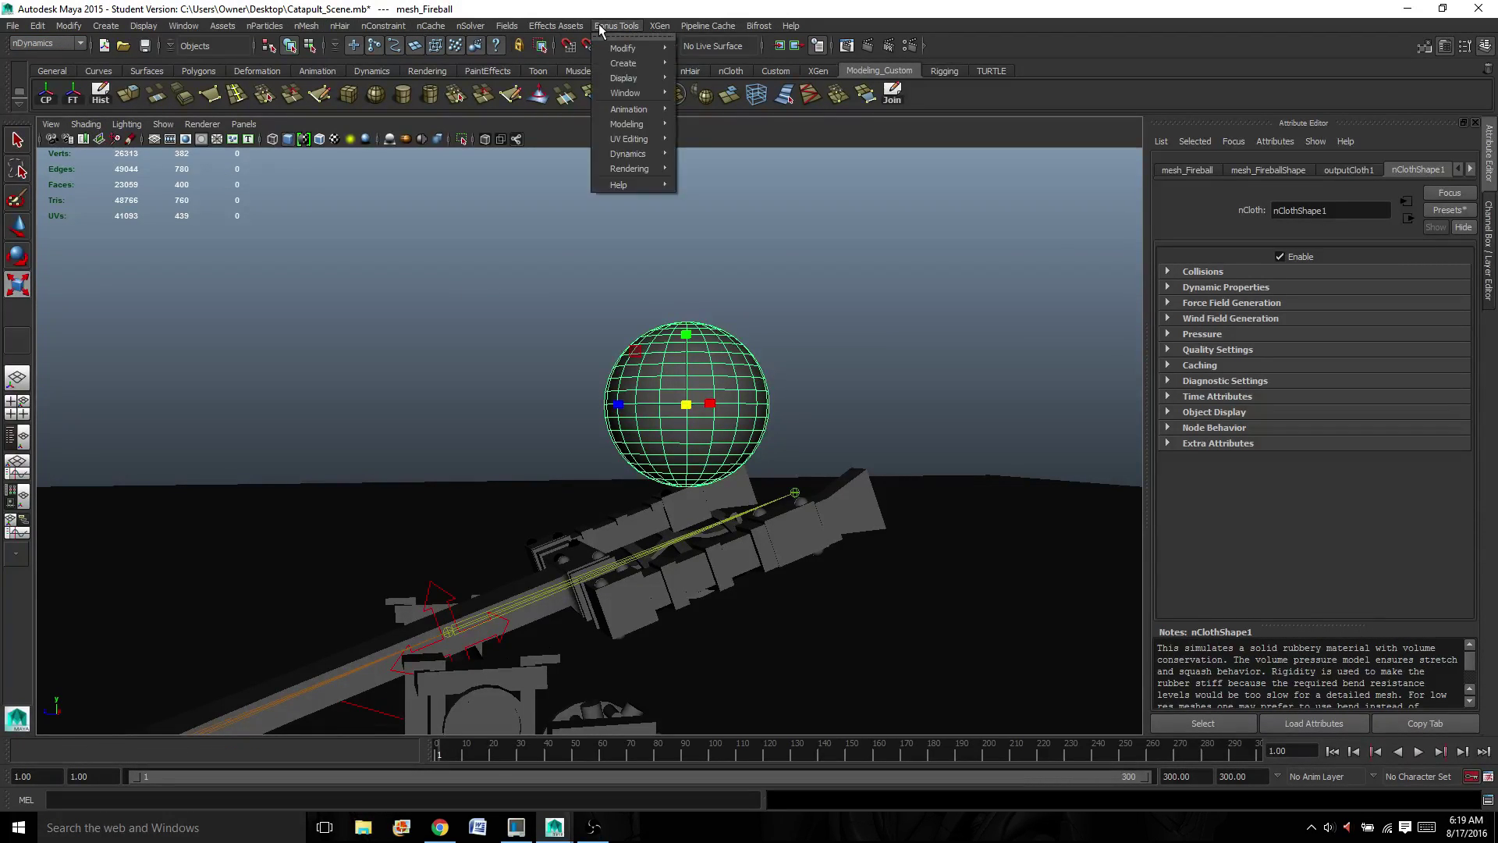
left_click(577, 28)
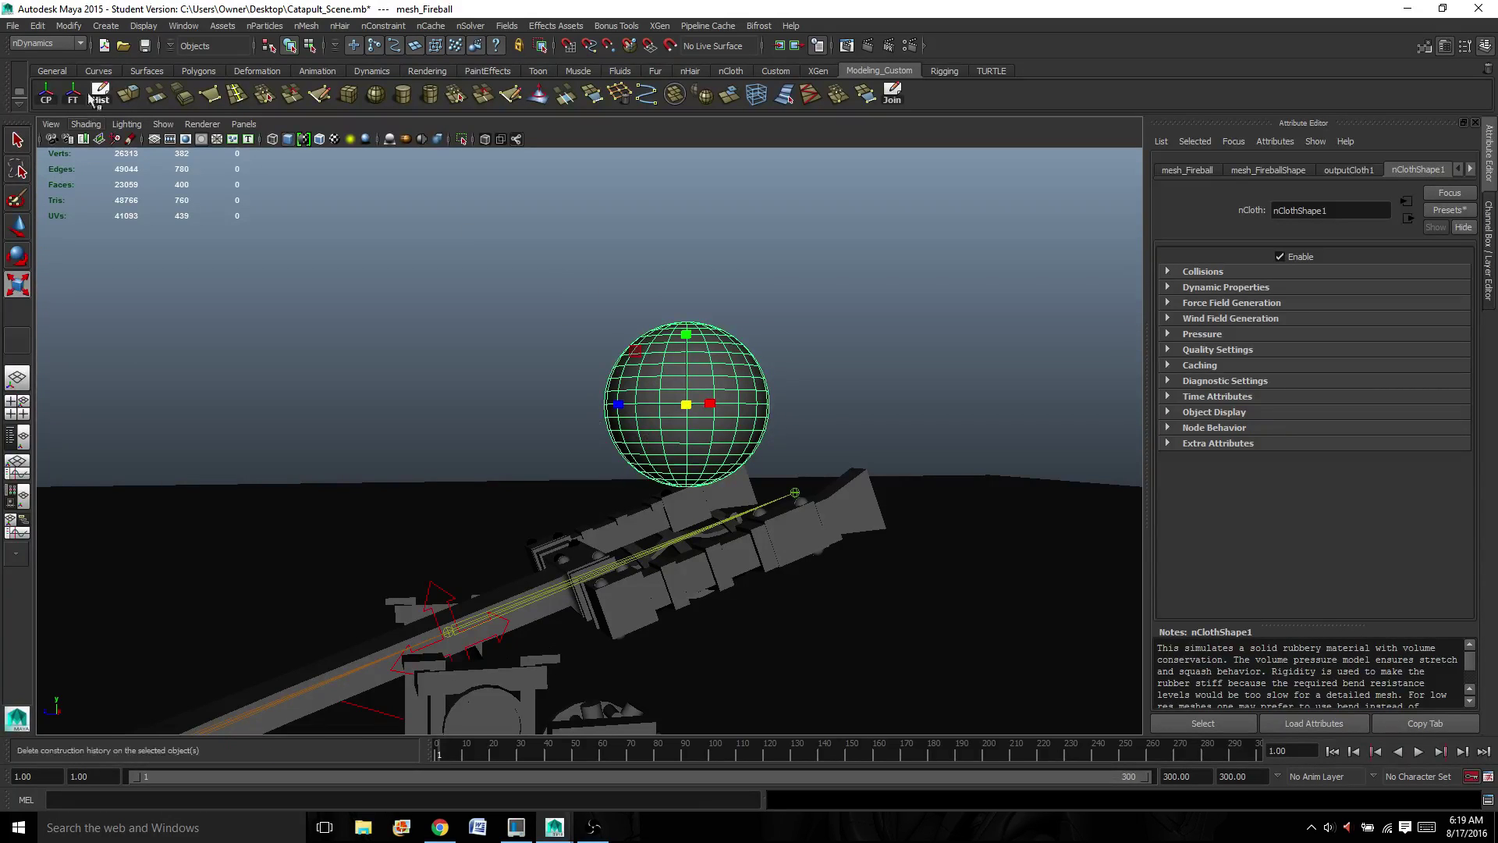
left_click(72, 43)
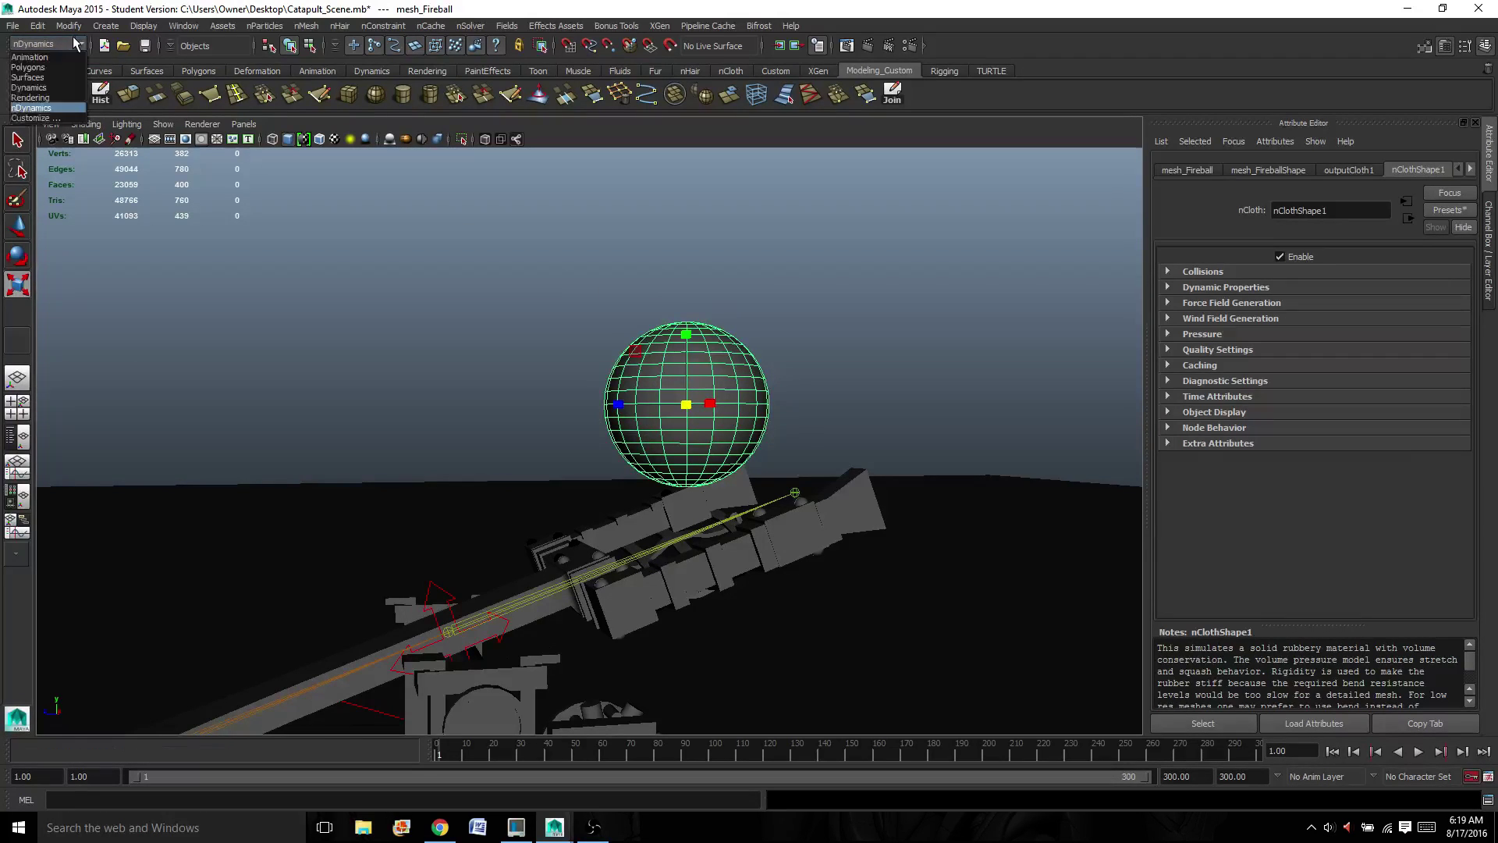
left_click(60, 90)
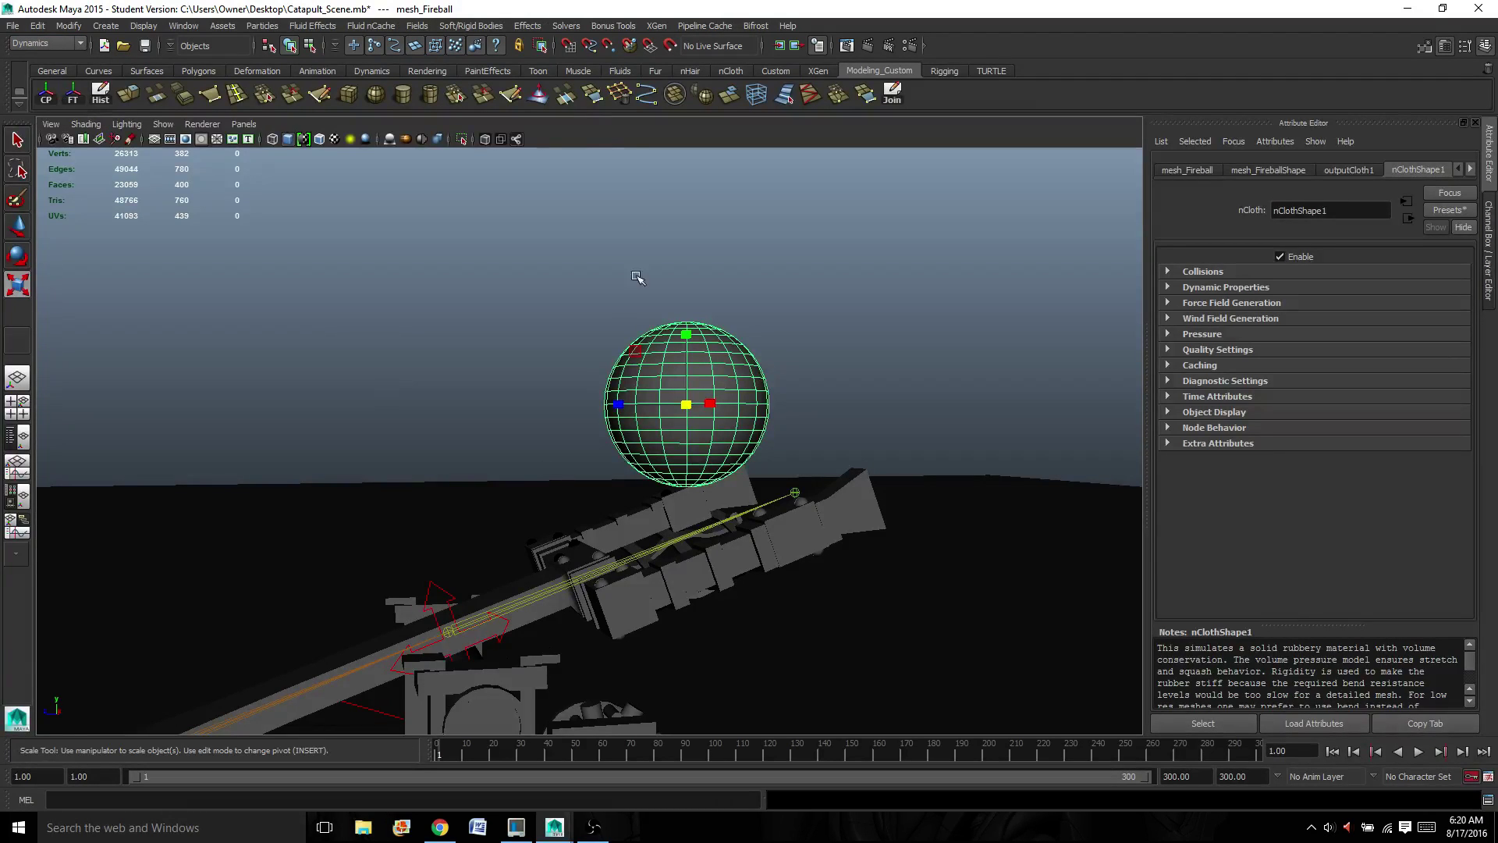
- Open the Create Fire effect options and set the object on fire to mesh_Fireball
left_click(525, 27)
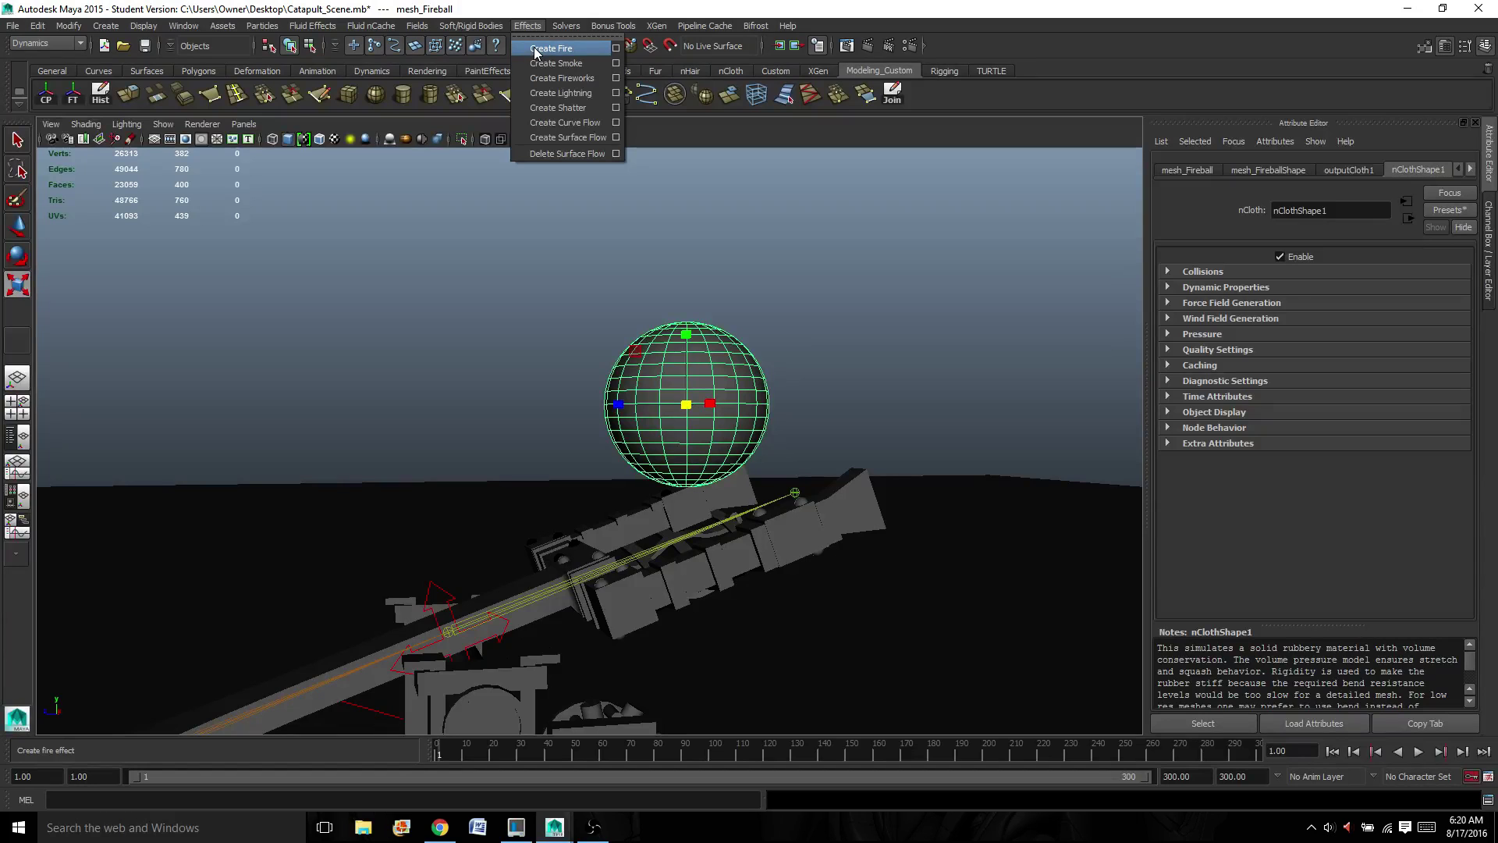
left_click(616, 49)
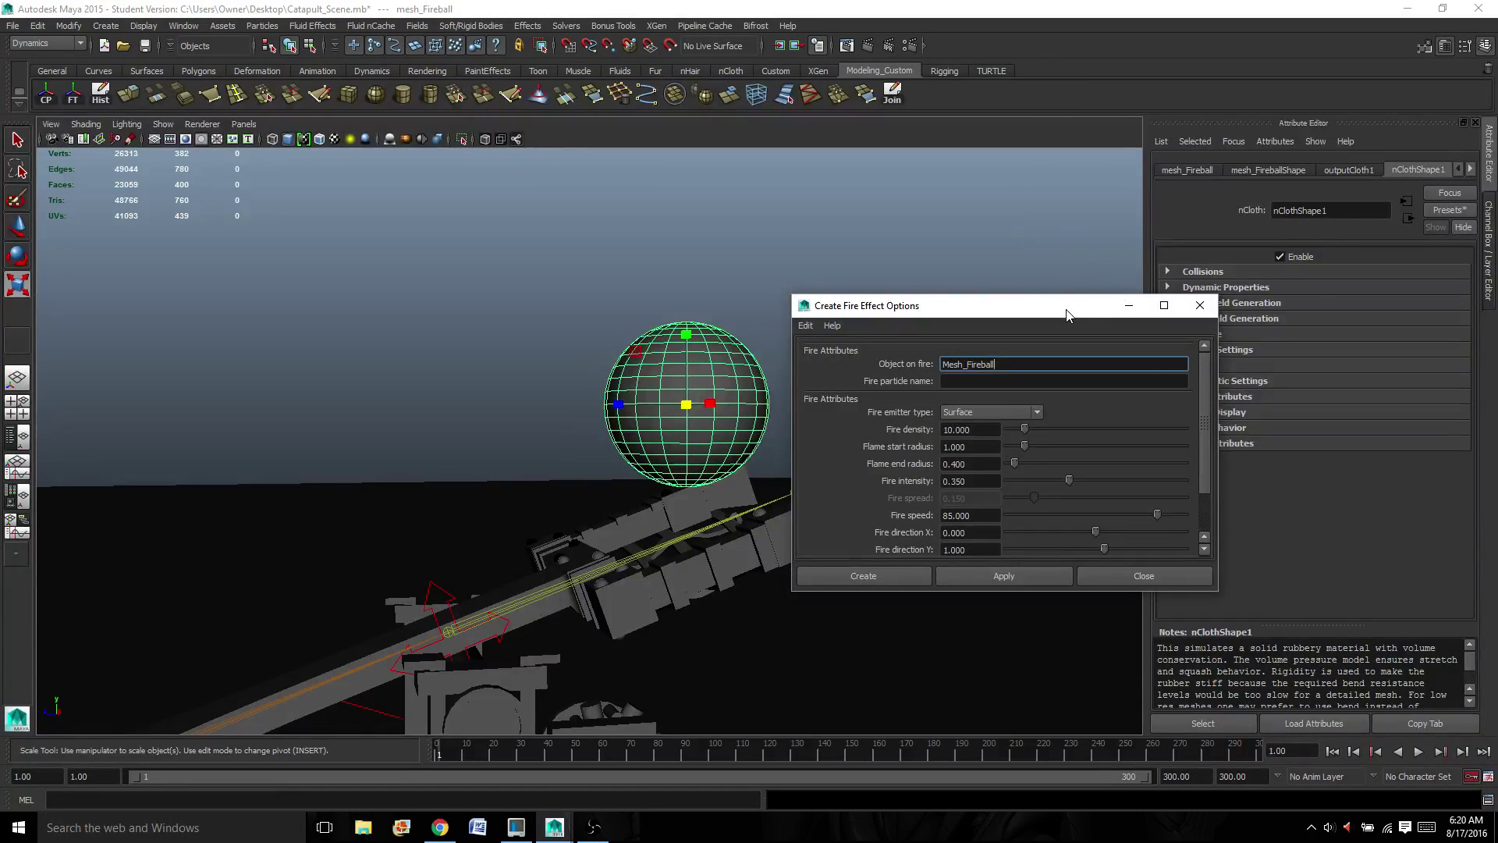
left_click_drag(1065, 310, 1250, 318)
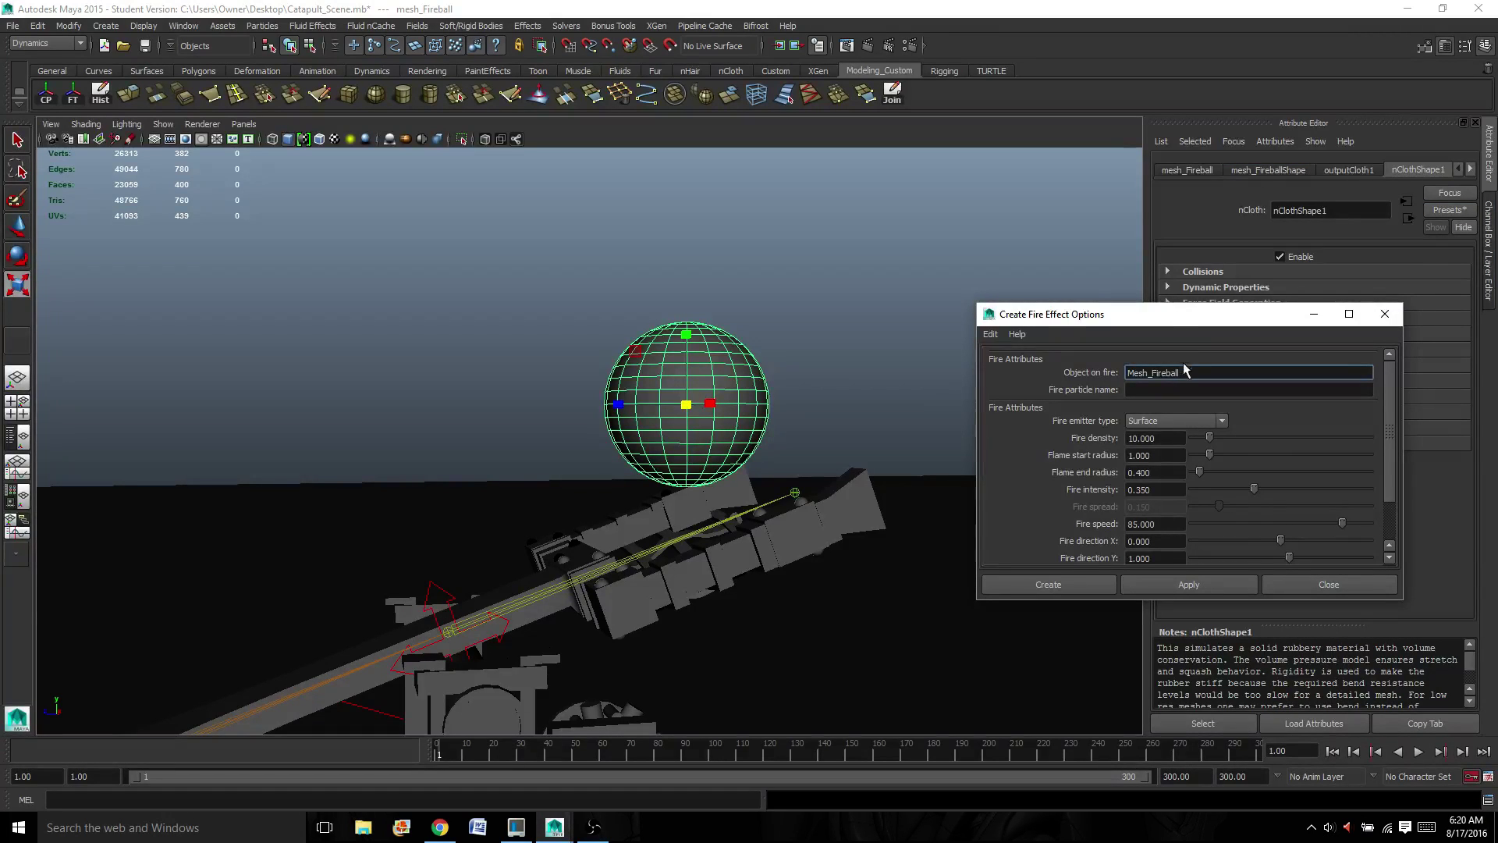
left_click_drag(1192, 372, 1078, 370)
type("mesh_Fireb")
- Review the fire settings, keep the emitter type as Surface, and apply the fire effect to the fireball
left_click_drag(1387, 400, 1392, 440)
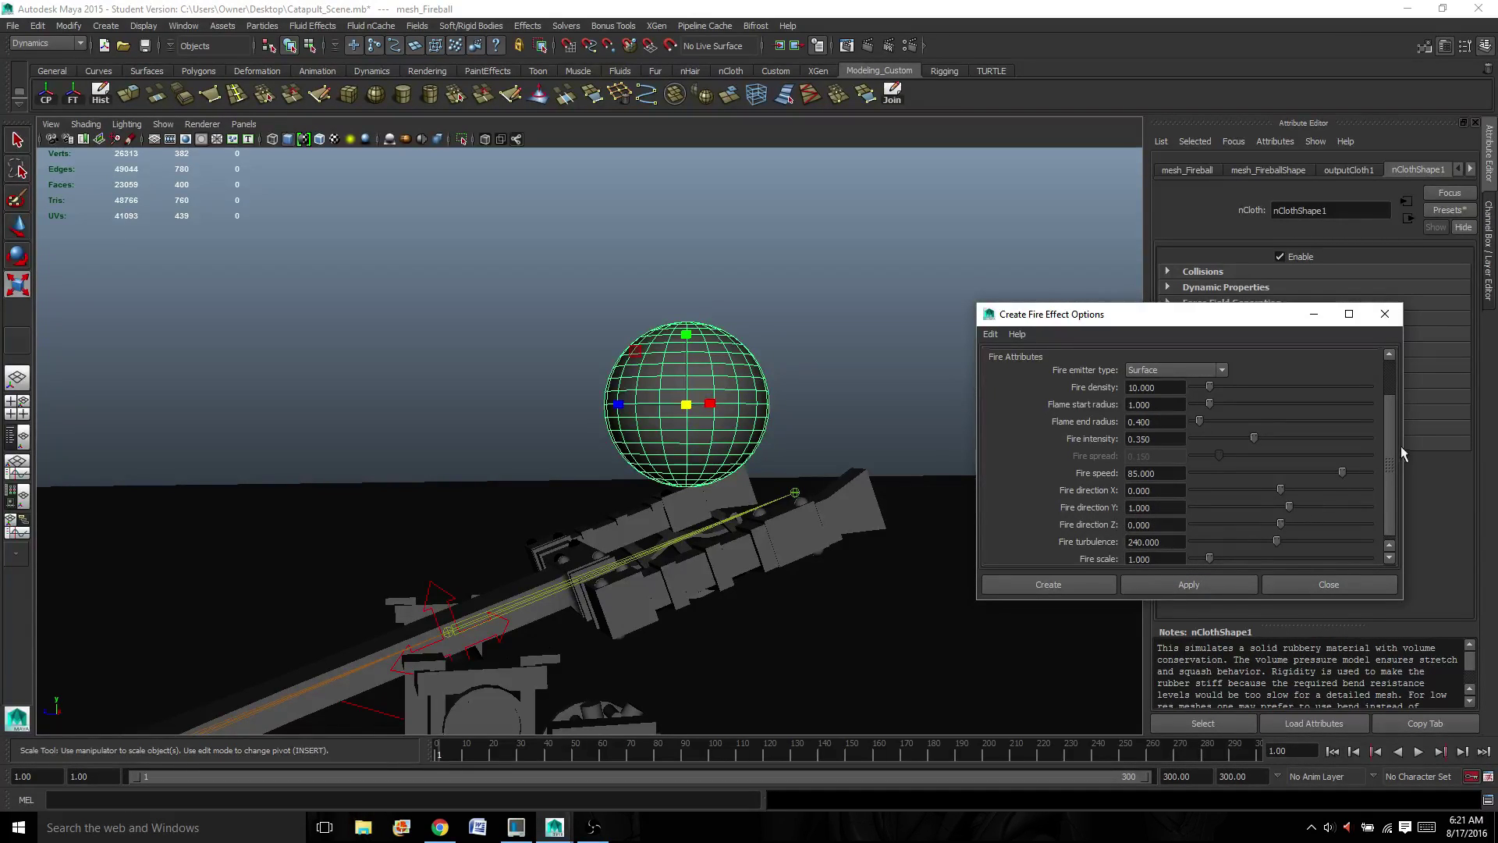
left_click_drag(1389, 461, 1391, 467)
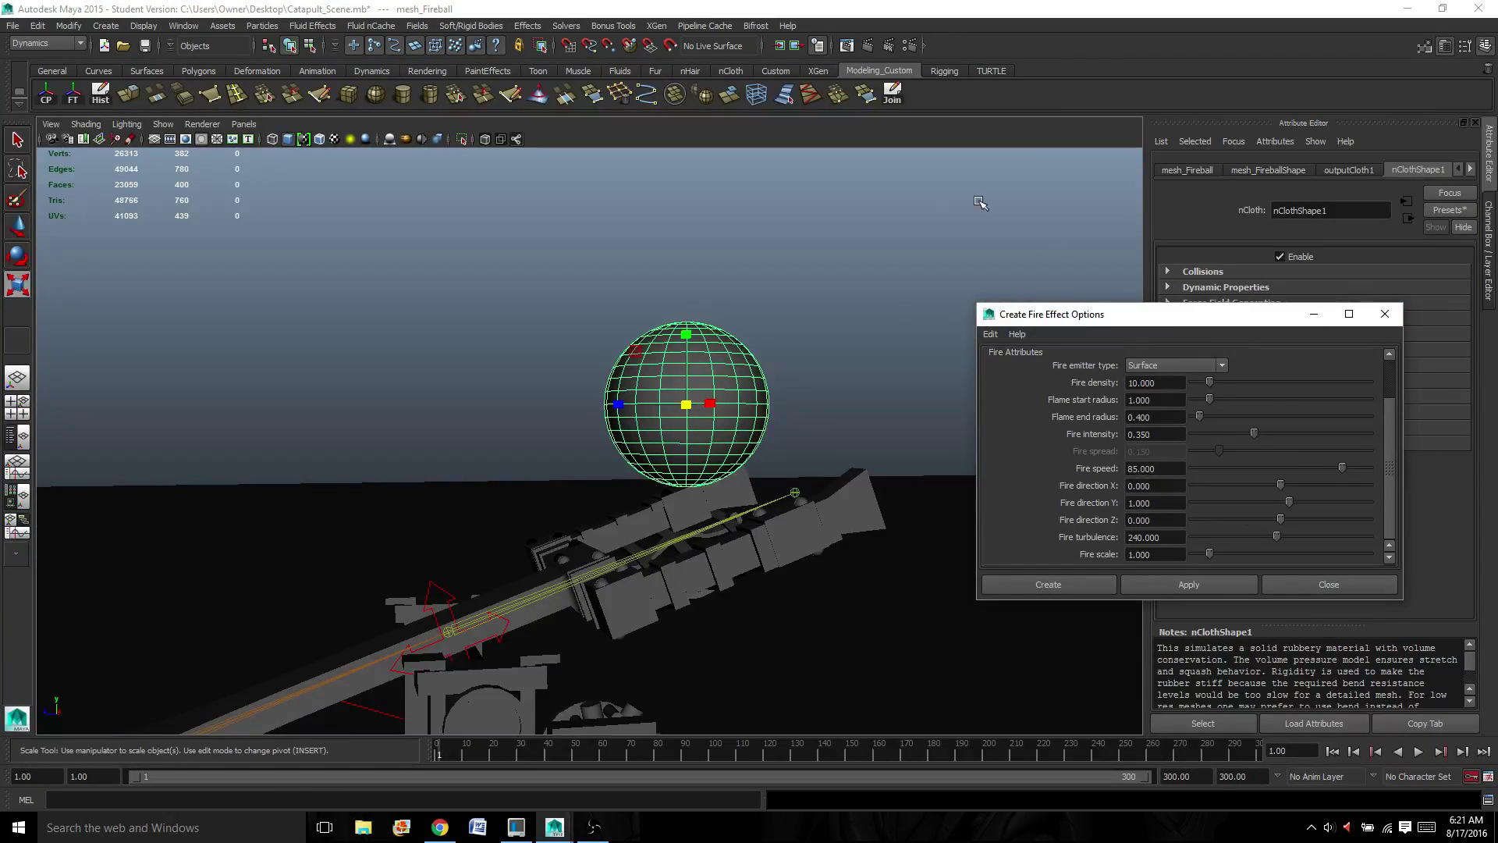
left_click(1220, 369)
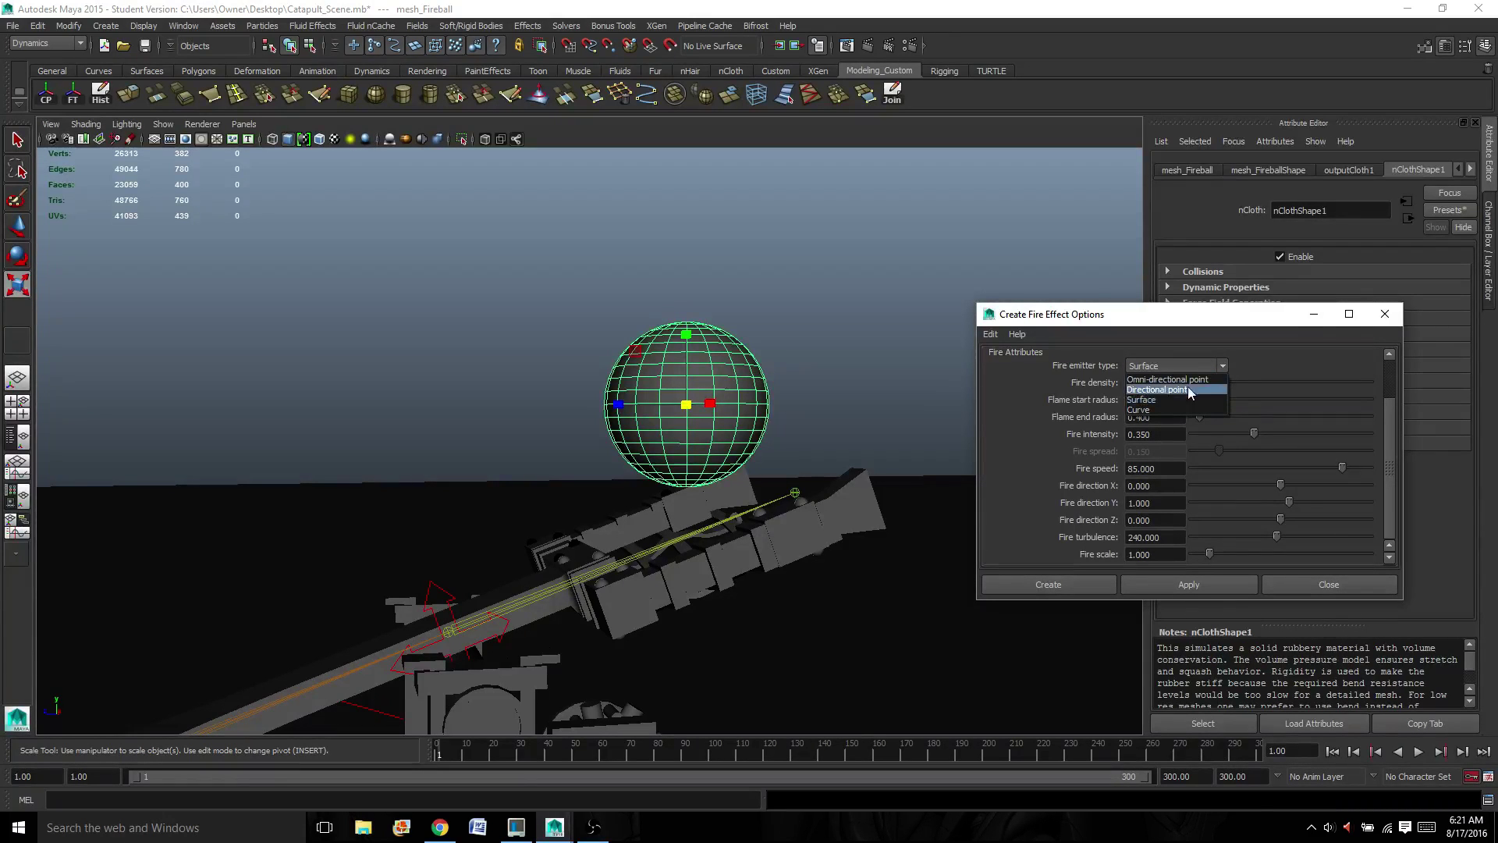
left_click(1141, 400)
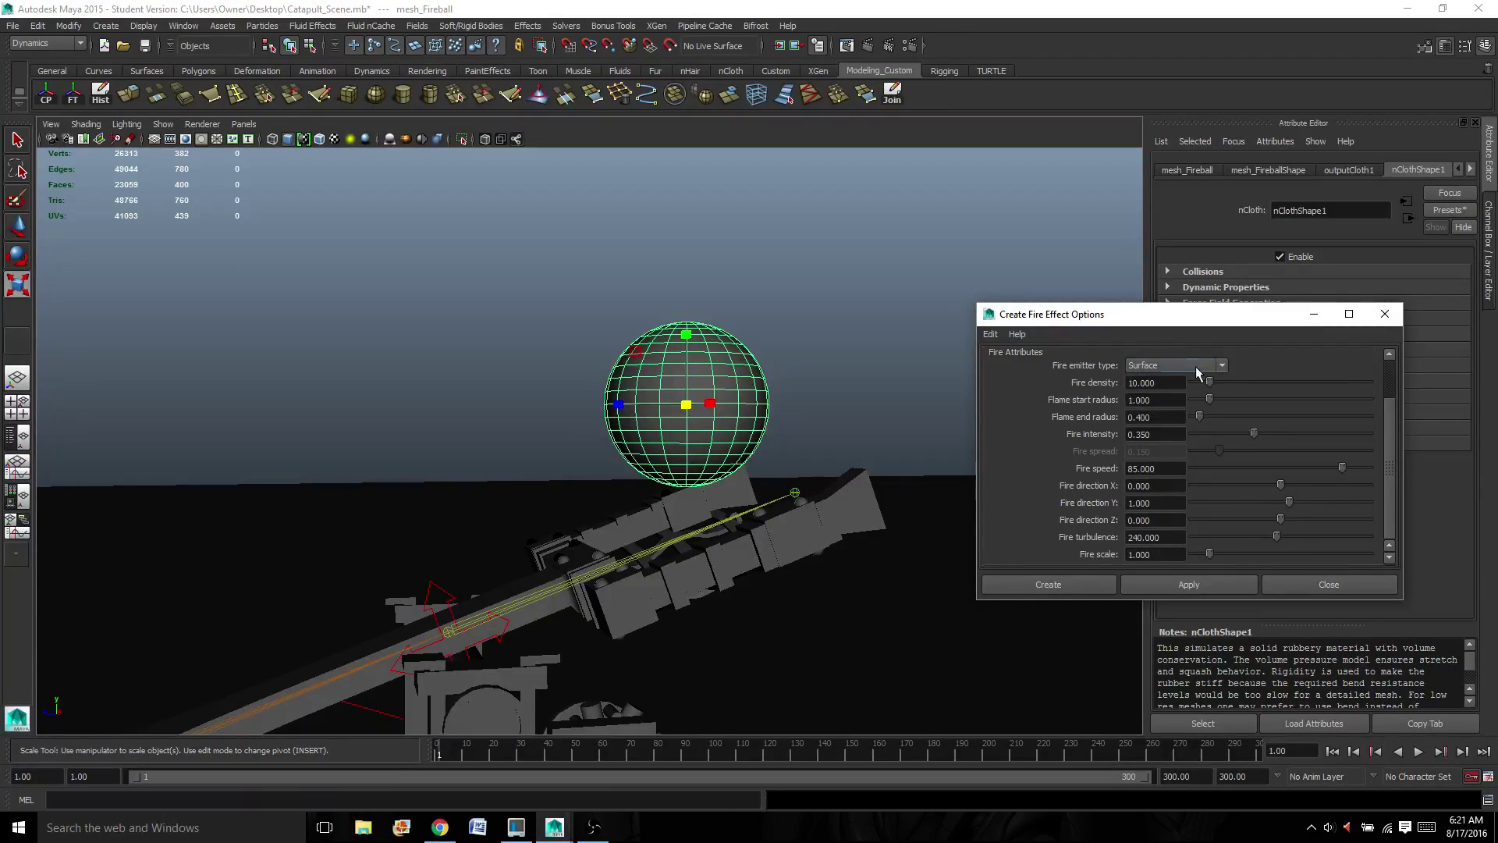
left_click(1168, 589)
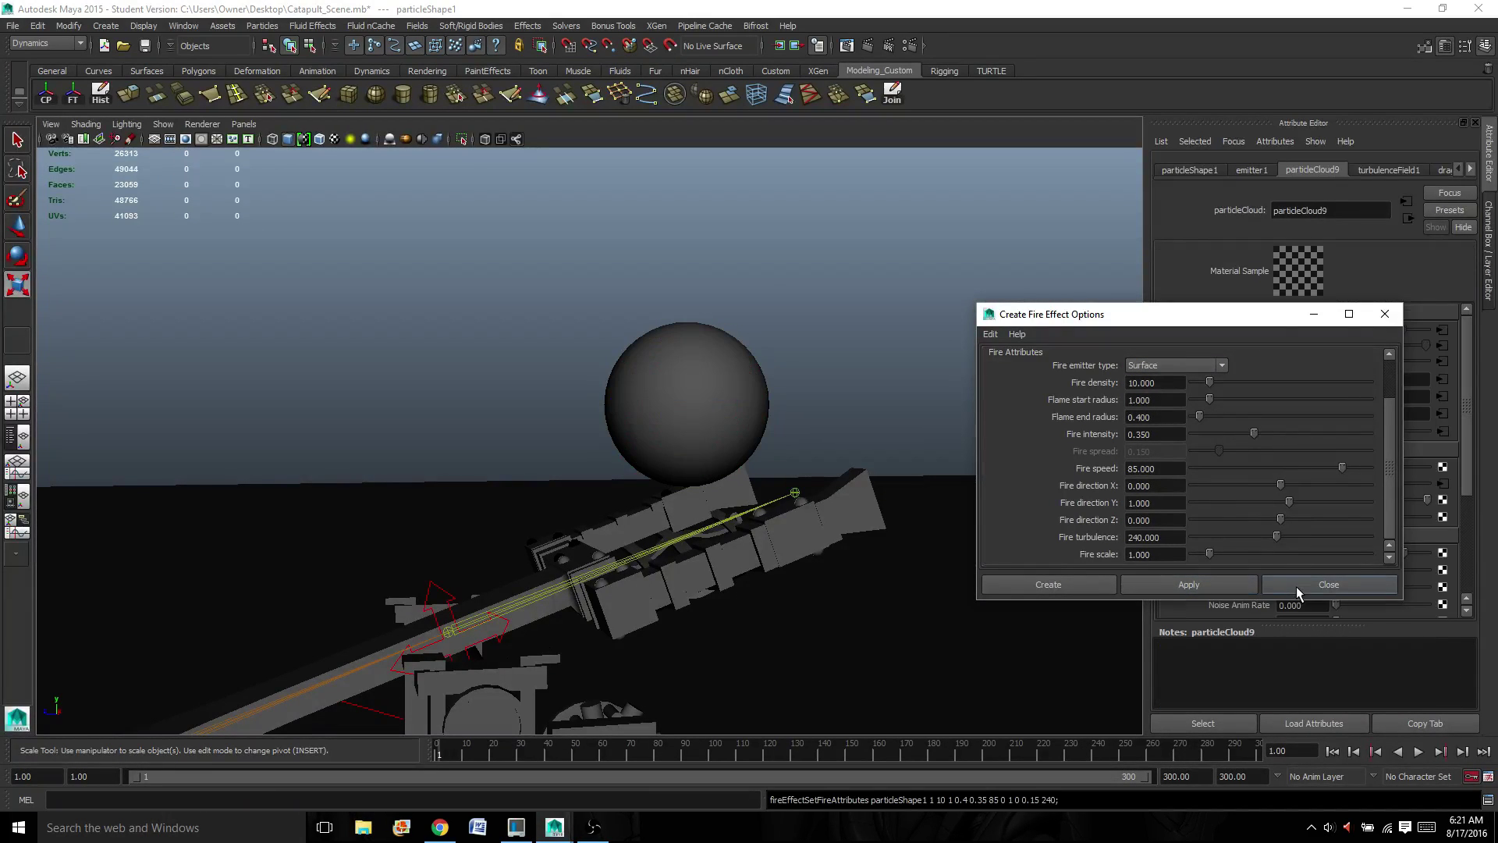
left_click(1295, 586)
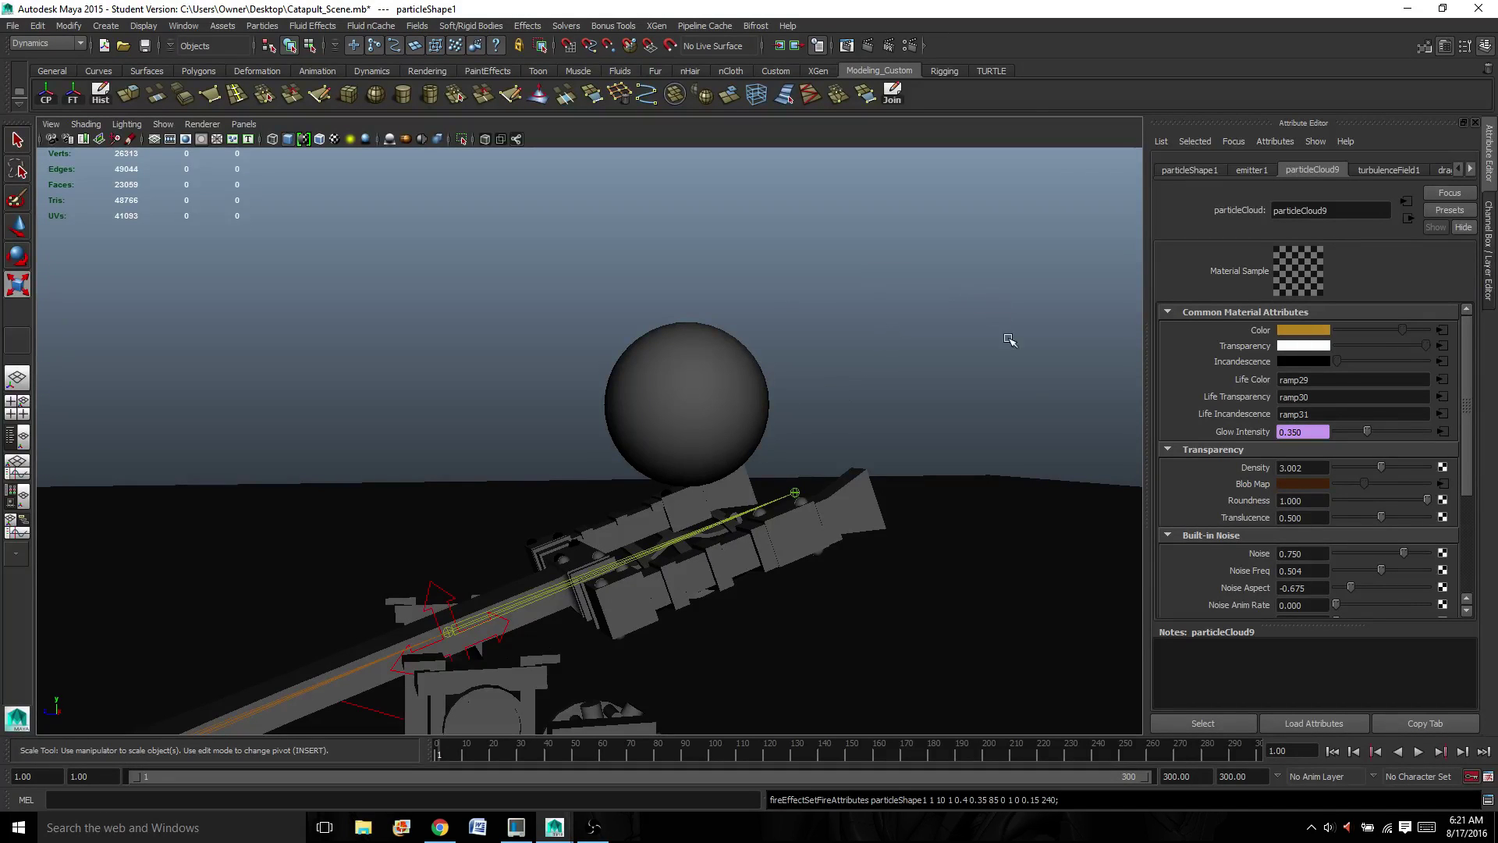
- Play the simulation to frame 23, render that frame to check the burning fireball, close the render, and clear the selection
left_click(1417, 751)
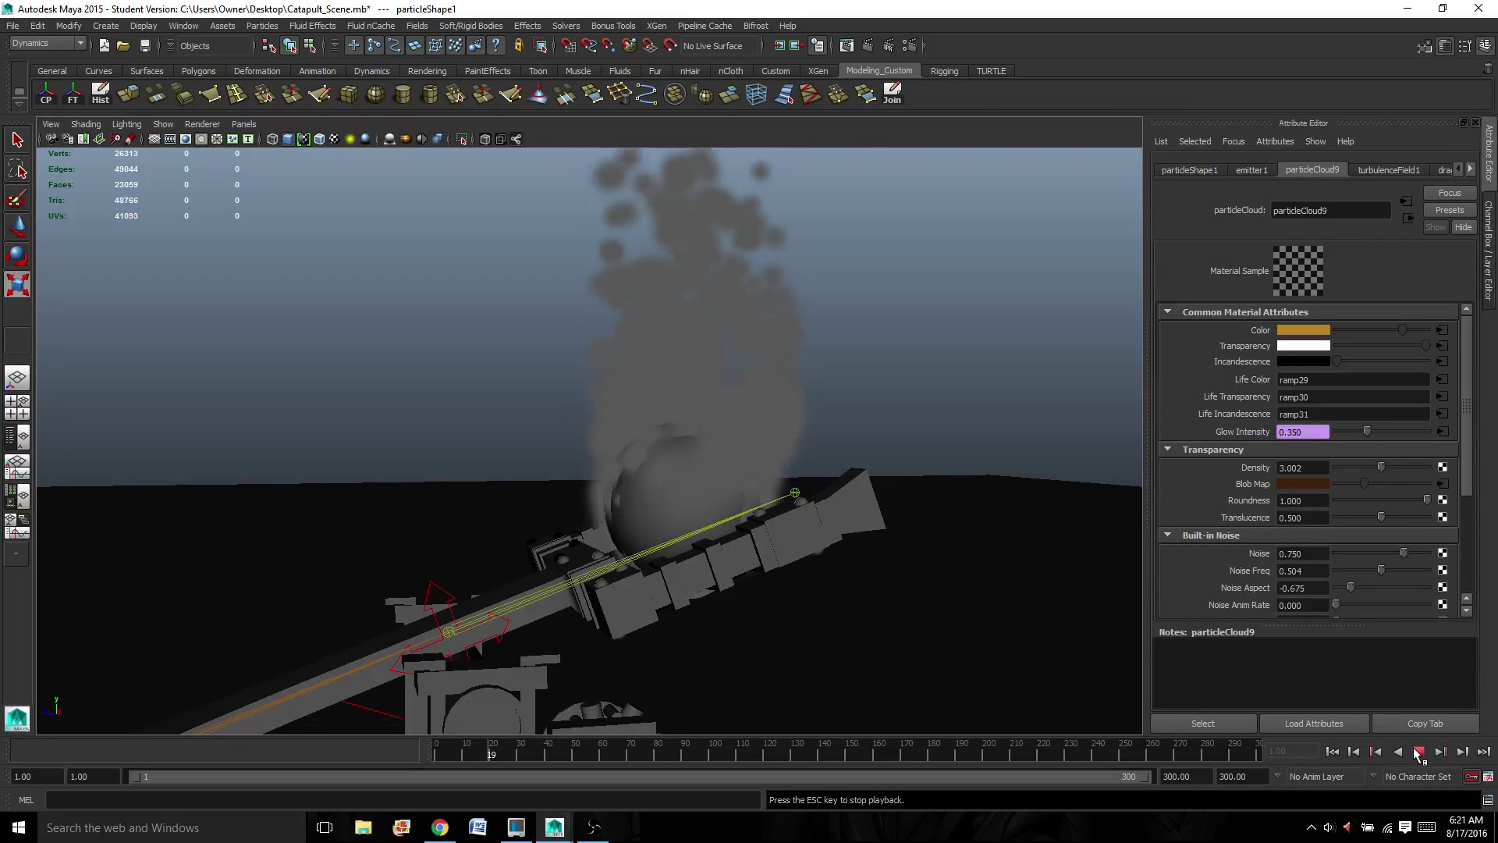
left_click(1417, 751)
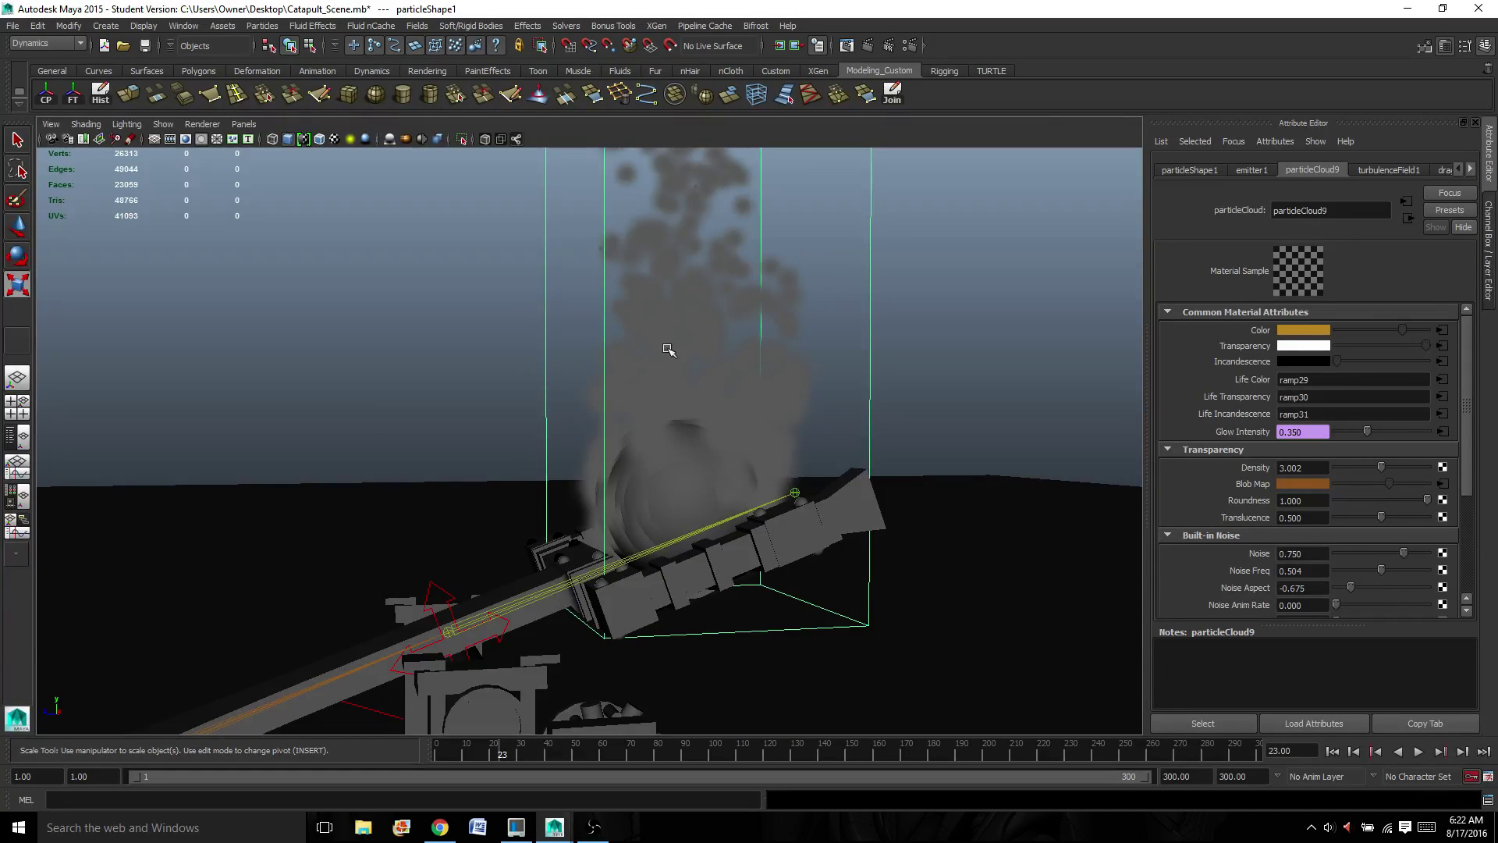
left_click(869, 45)
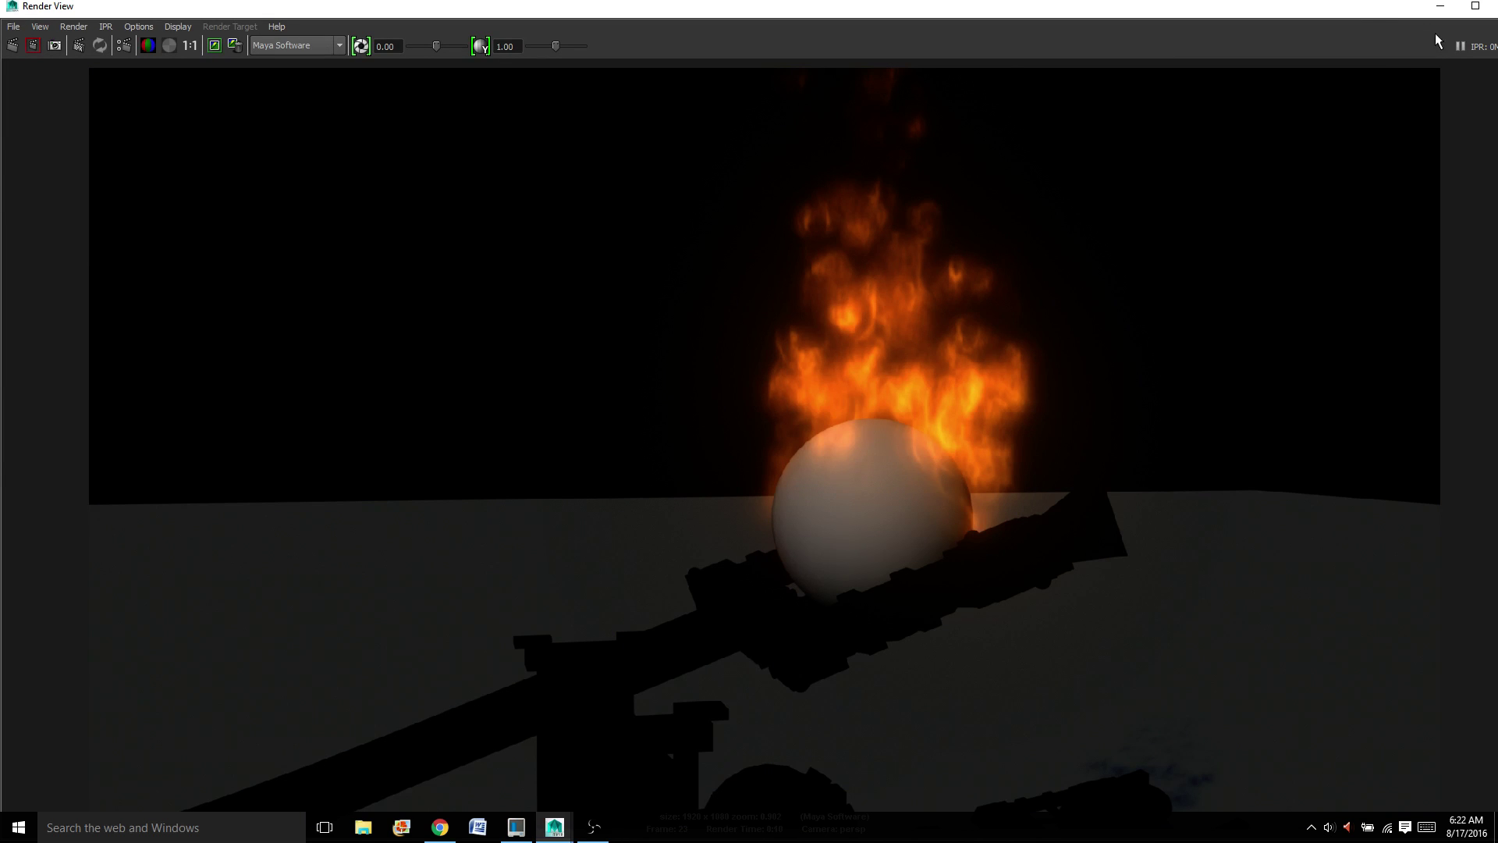
left_click_drag(1345, 11, 1264, 30)
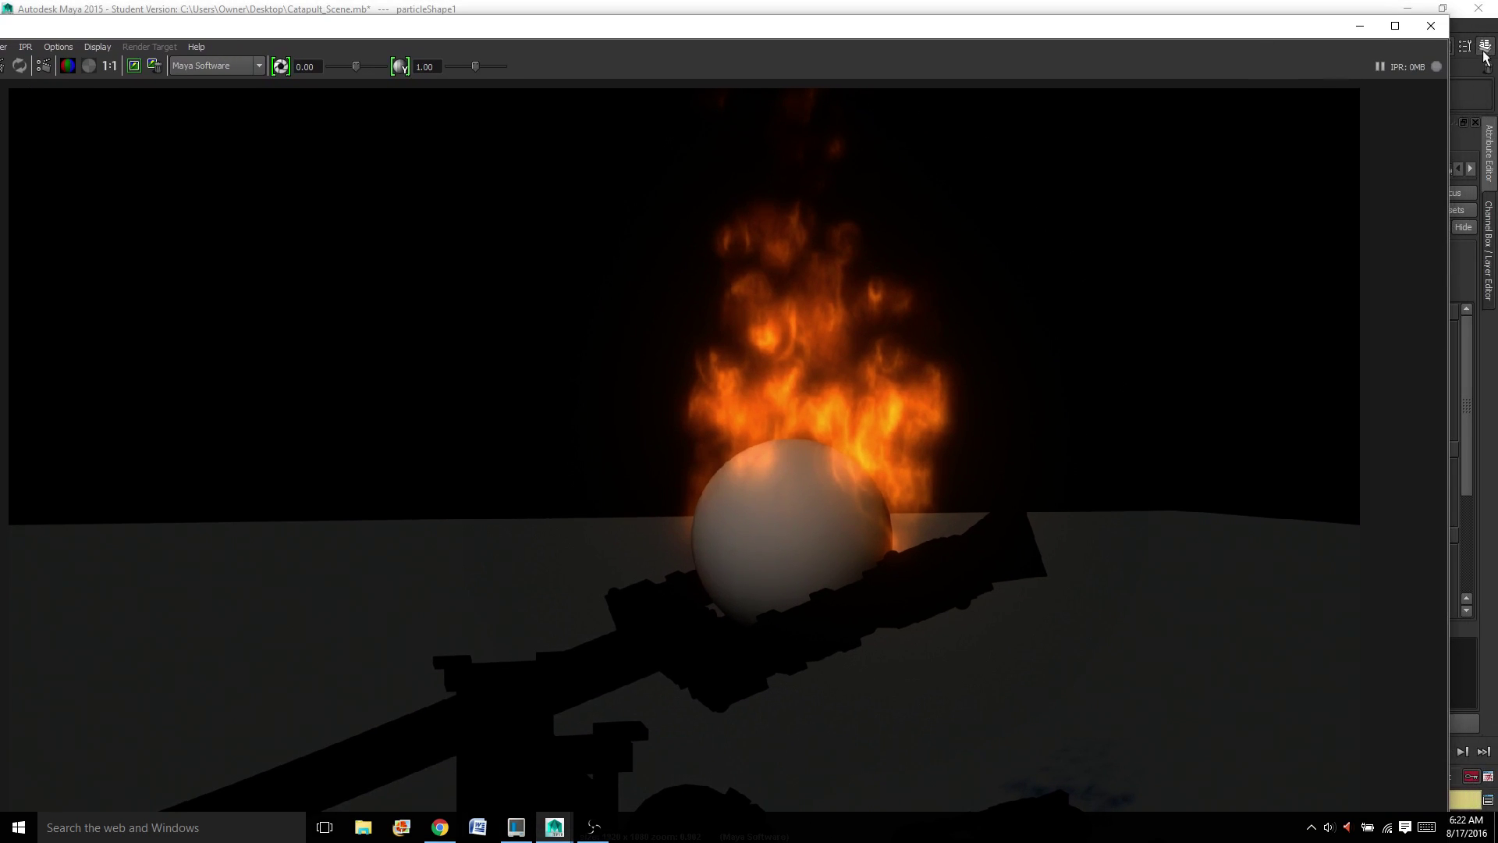
left_click(1438, 29)
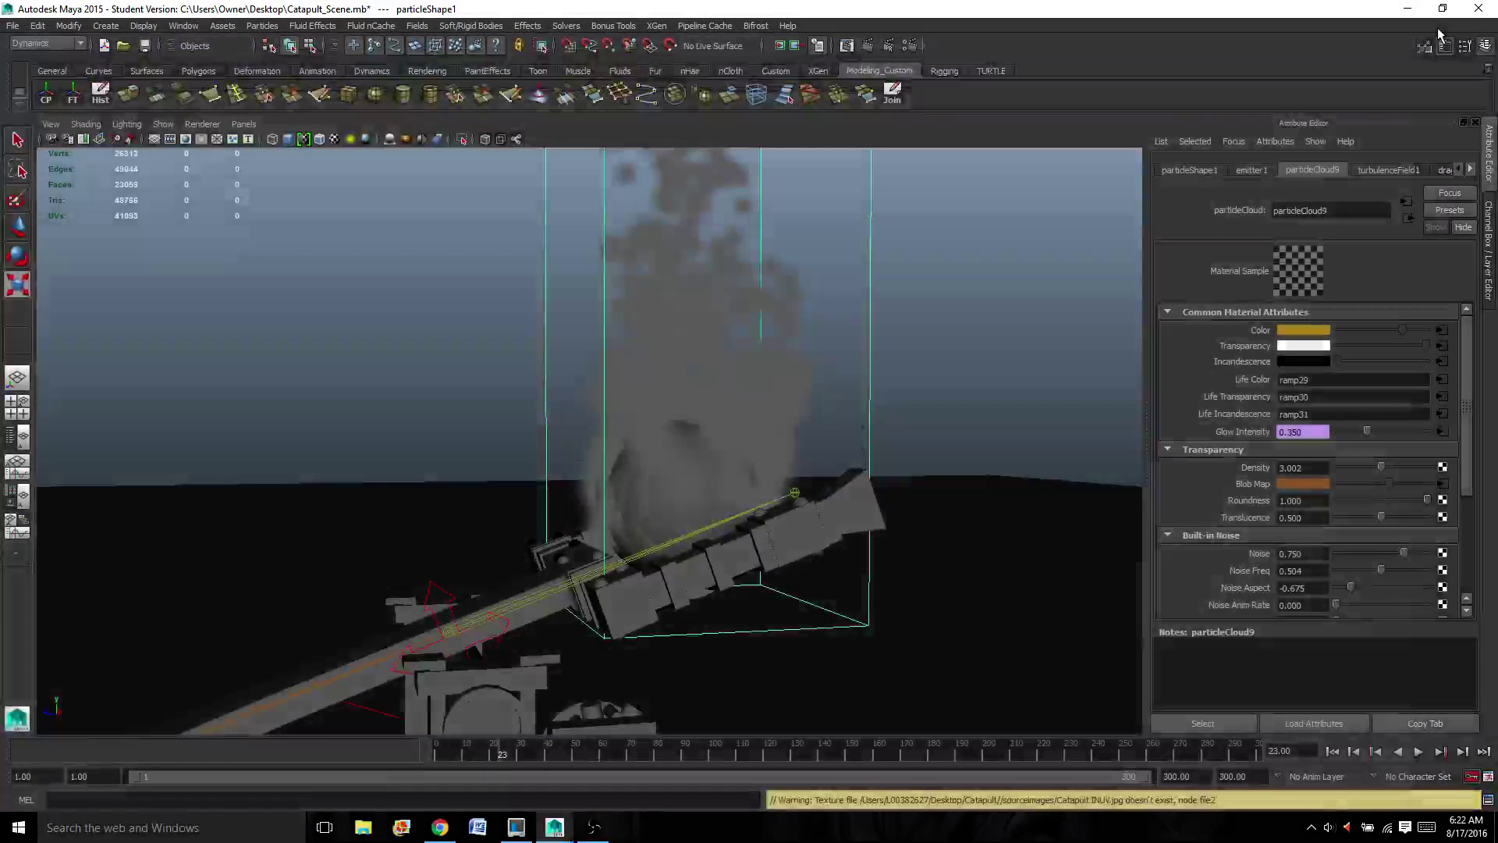
left_click(940, 402)
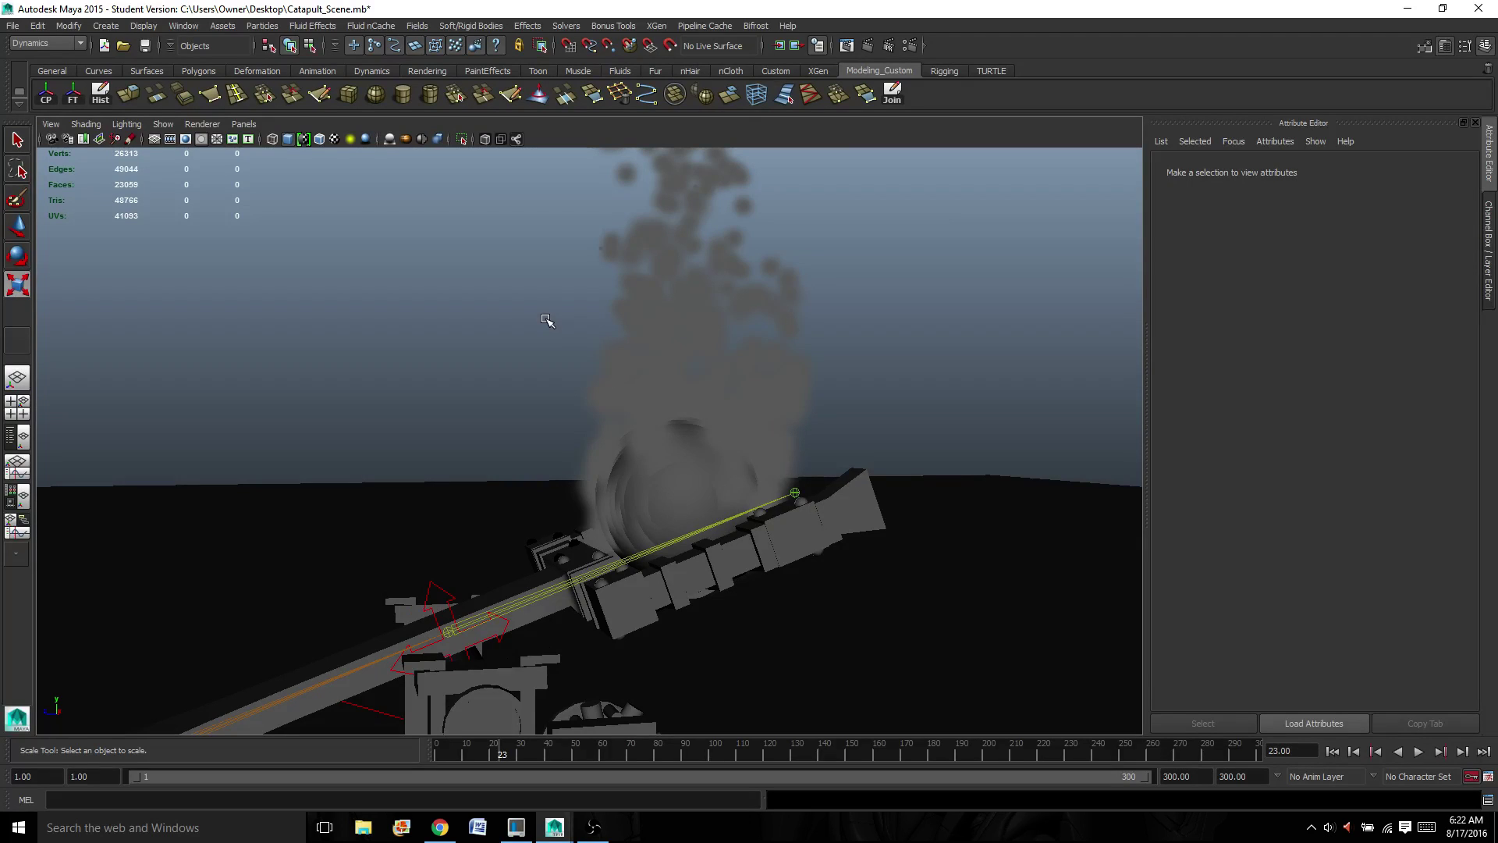
- Bring the whole catapult into view and return the timeline to frame 1
key("a")
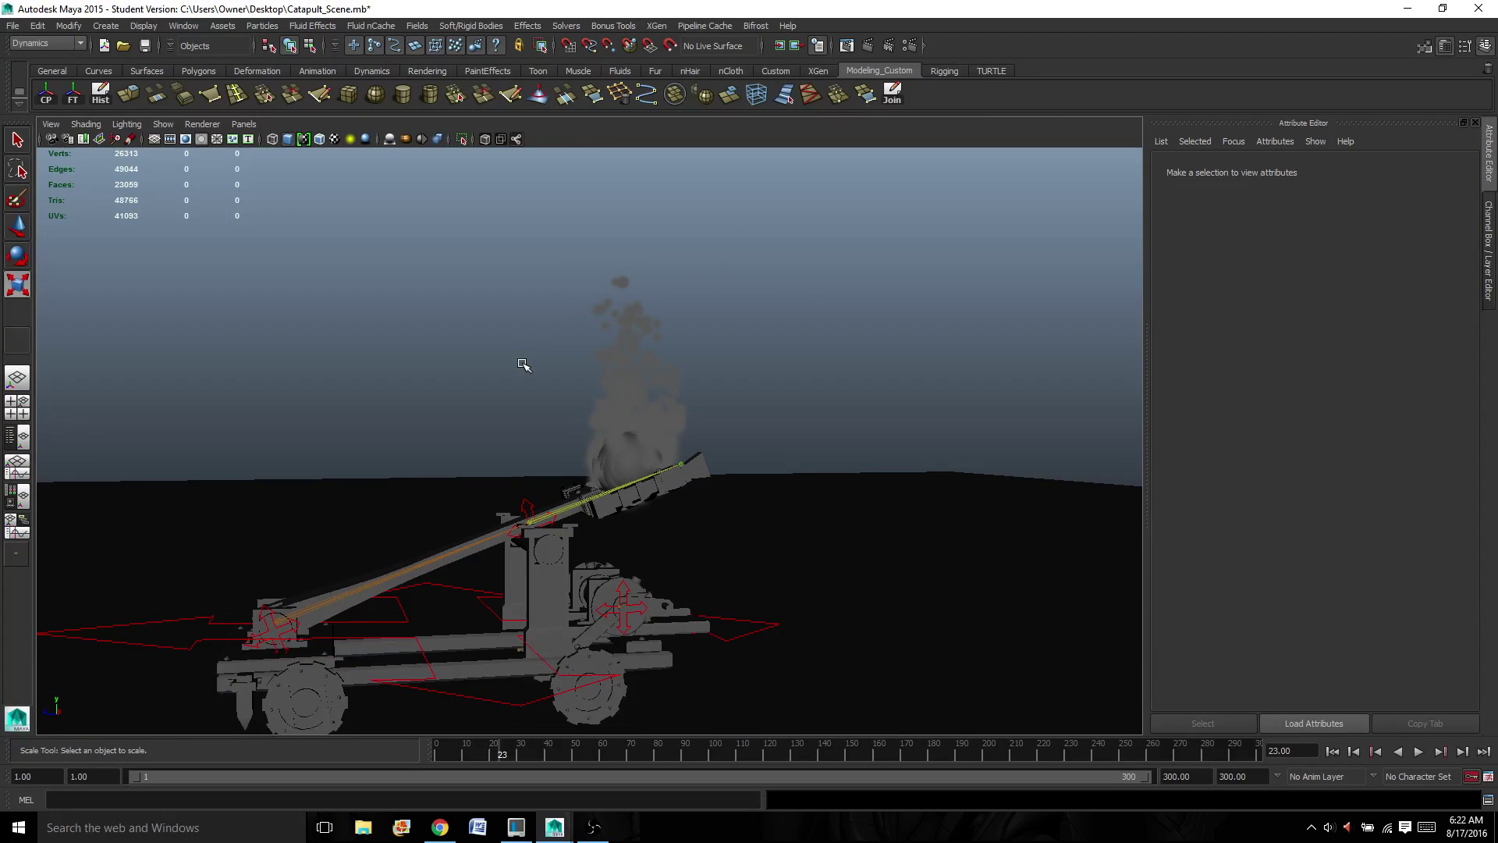
middle_click_drag(361, 428, 530, 473, "alt")
scroll(537, 423, "up", 3)
scroll(537, 423, "down", 2)
scroll(530, 472, "down", 3)
key("r")
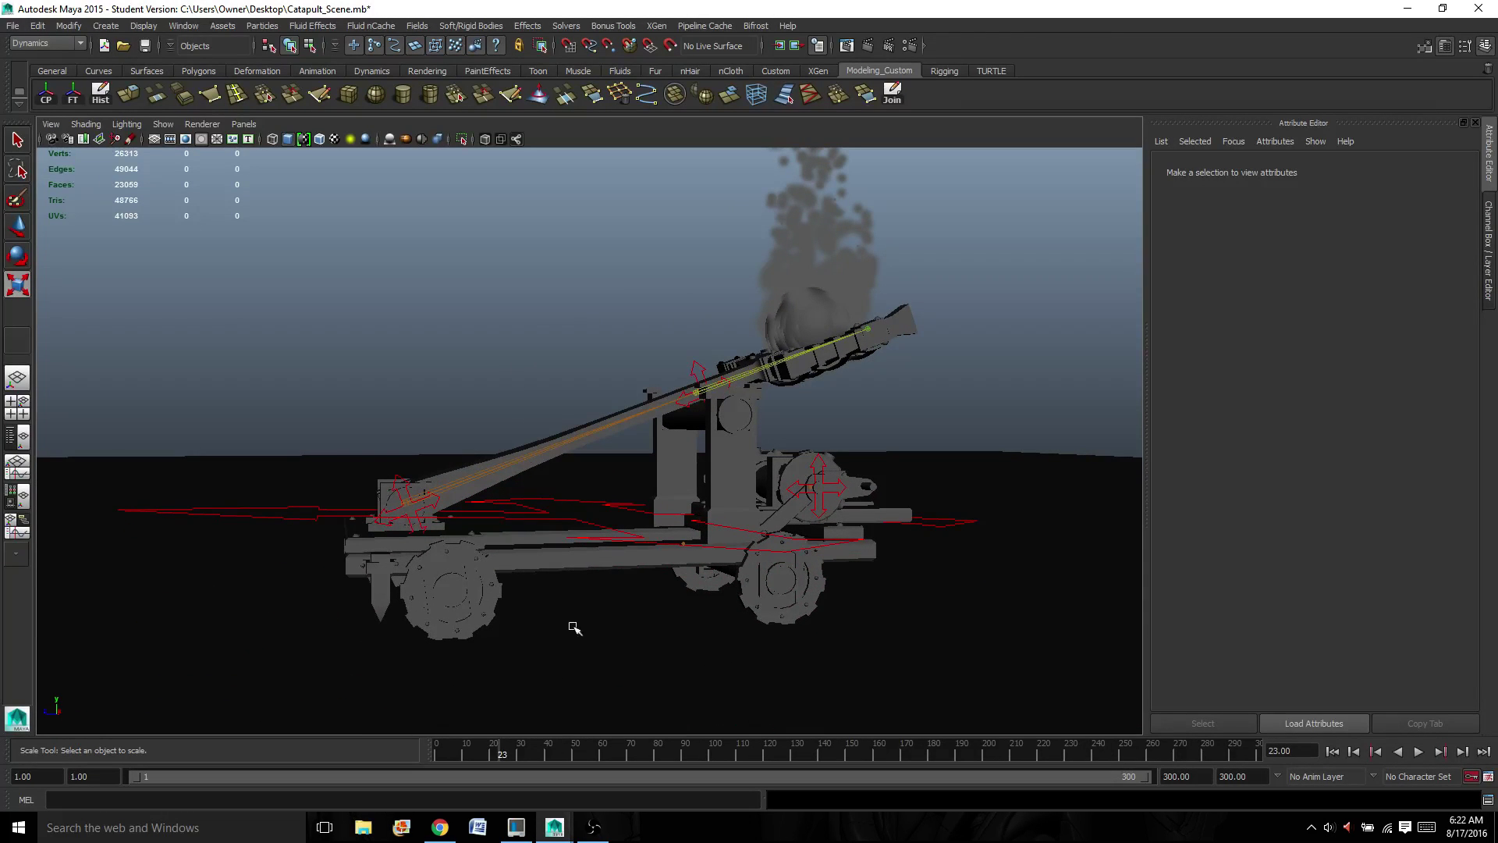
left_click_drag(502, 745, 437, 751)
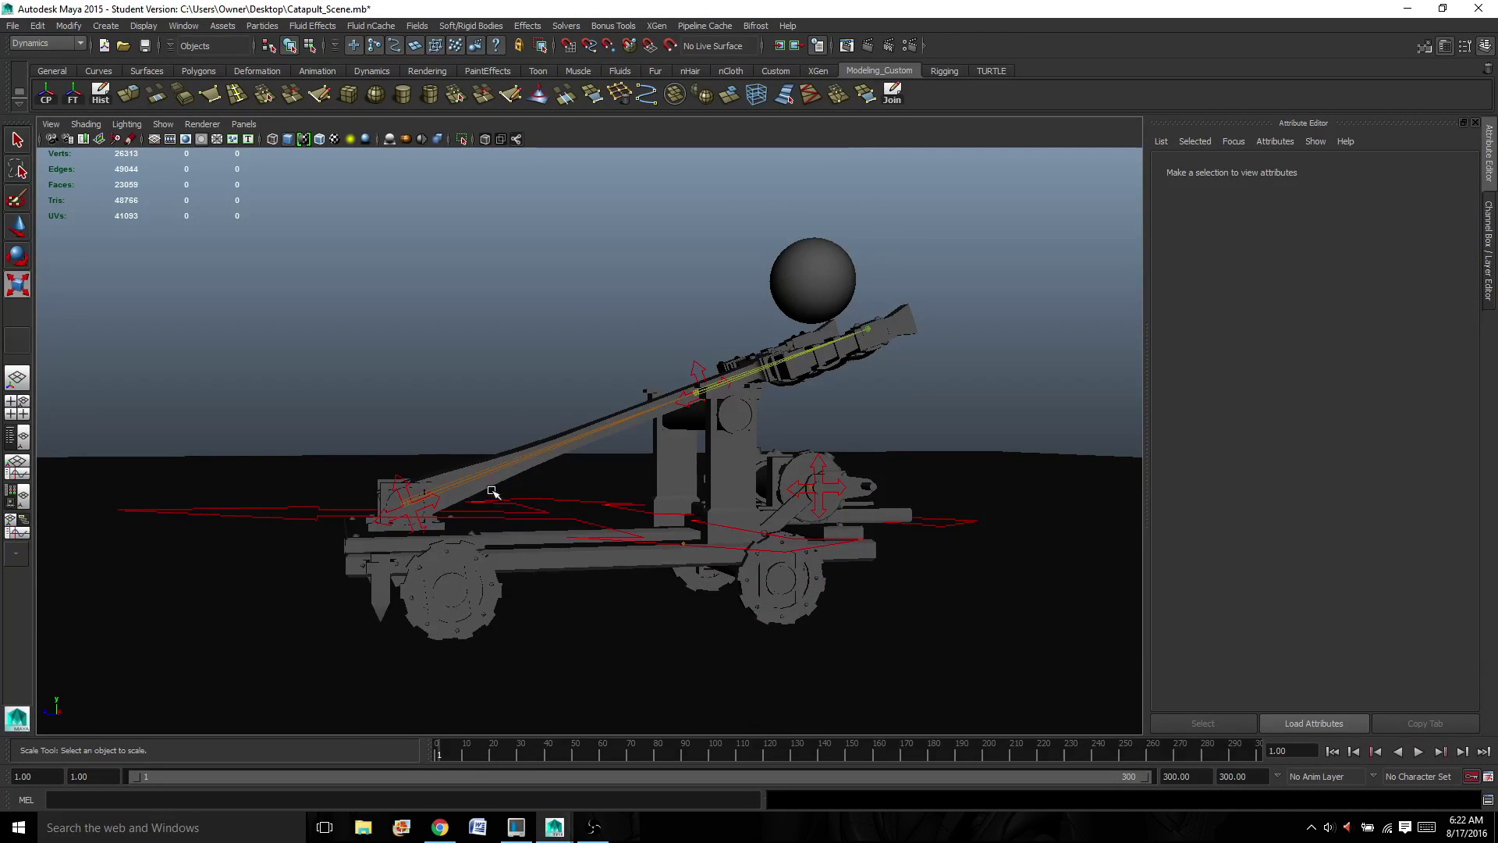
- Select the catapult's main control, ctrl_Main, and set keyframes on it at frames 1 and 20
scroll(492, 491, "up", 2)
left_click_drag(492, 491, 370, 534, "alt")
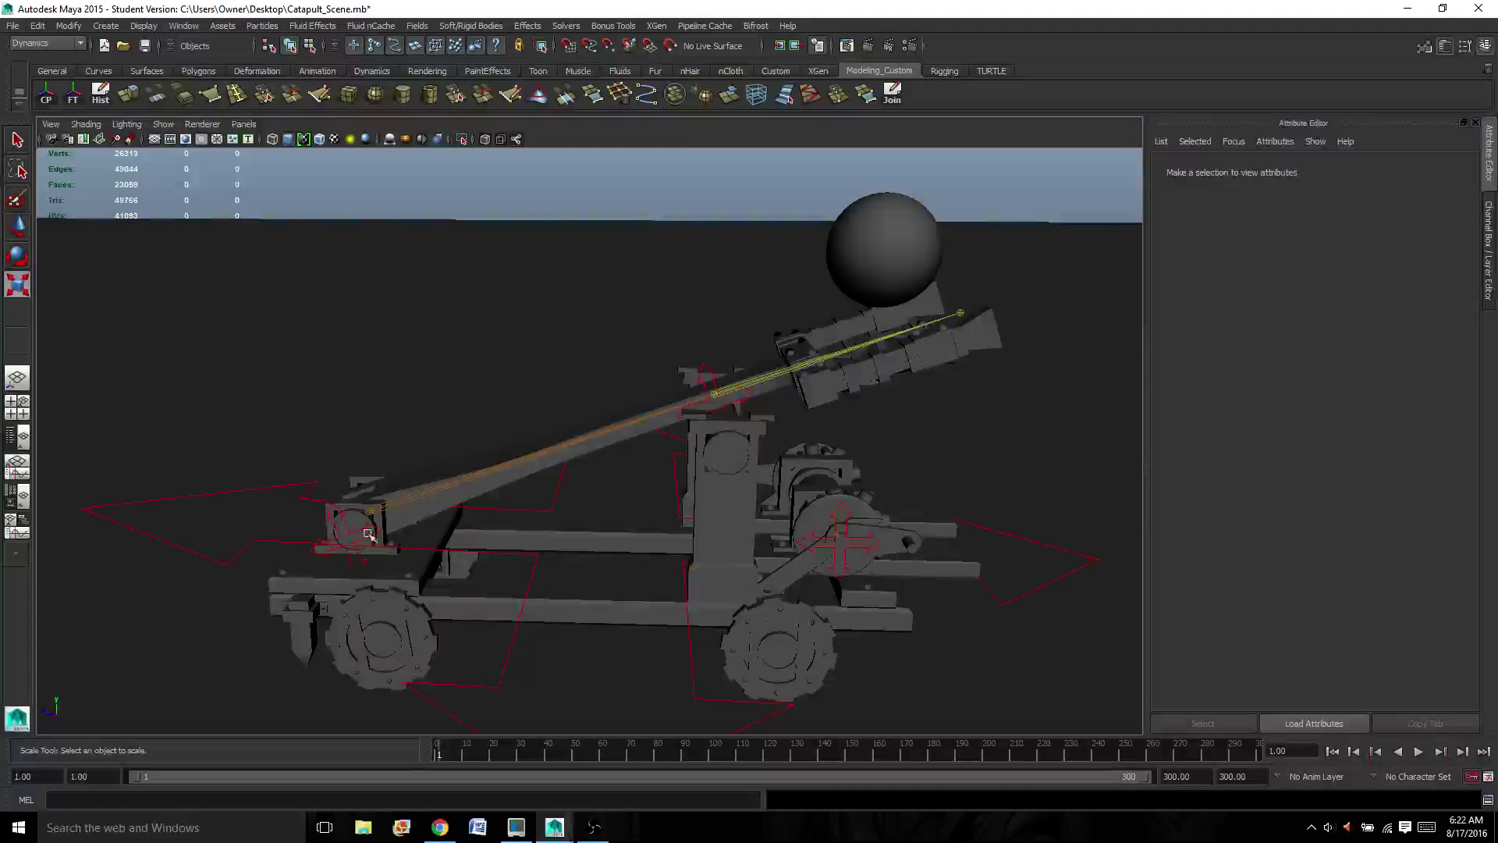
left_click(269, 541)
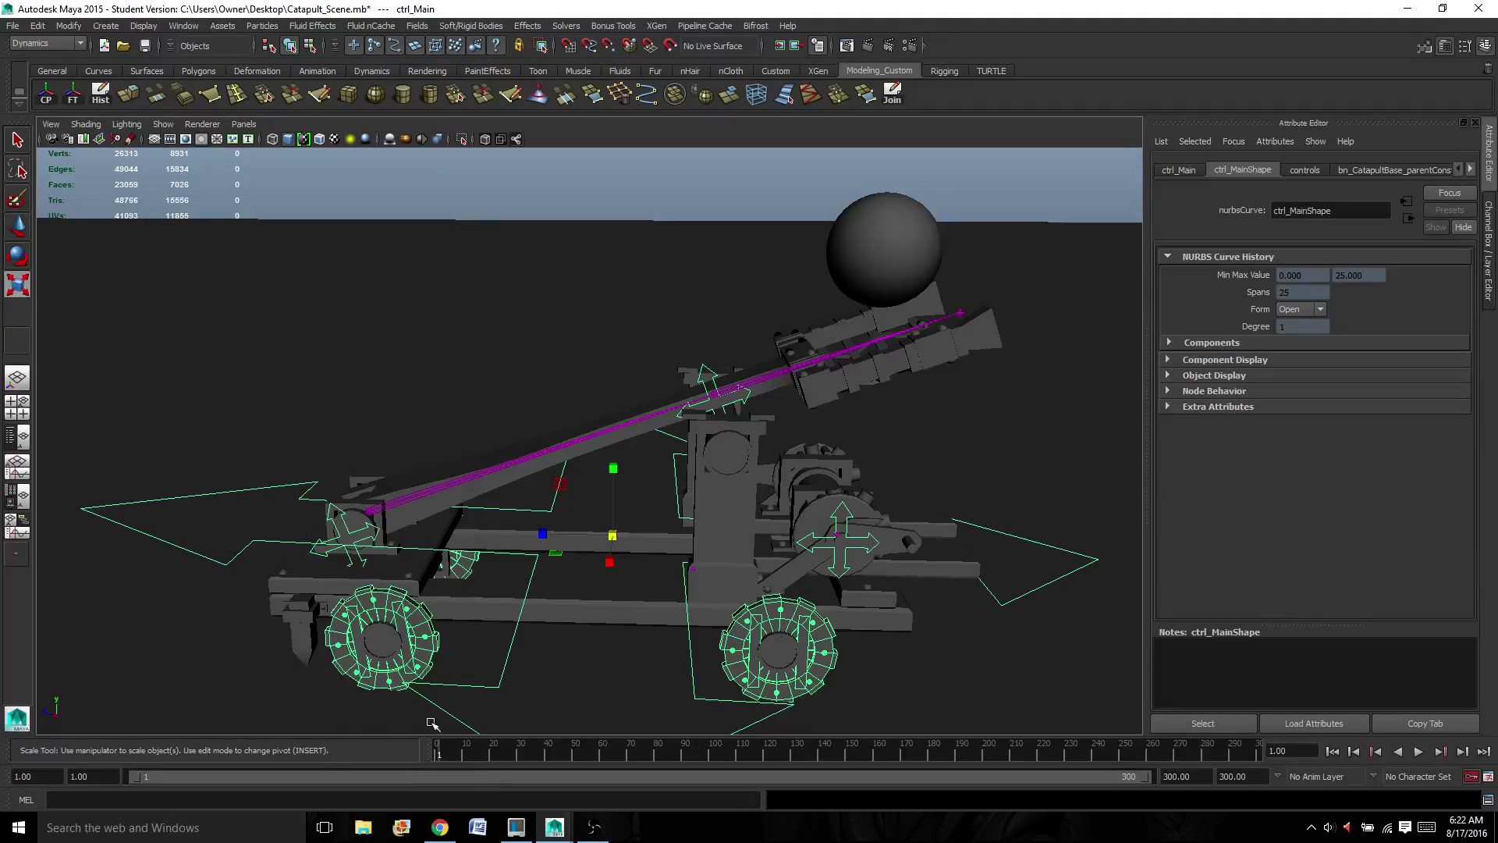
left_click(891, 259)
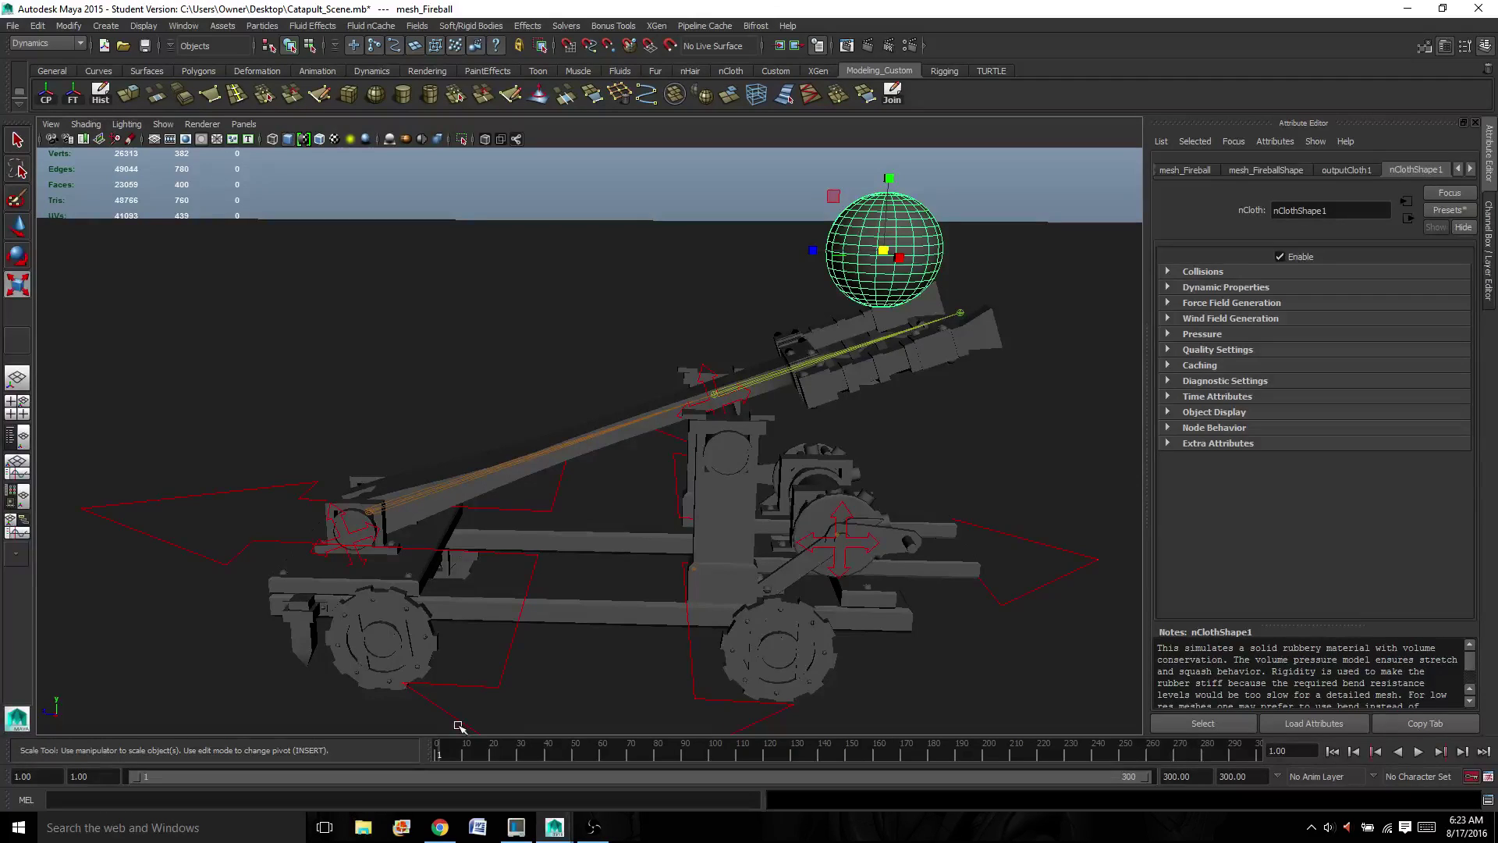
left_click(216, 561)
key("s")
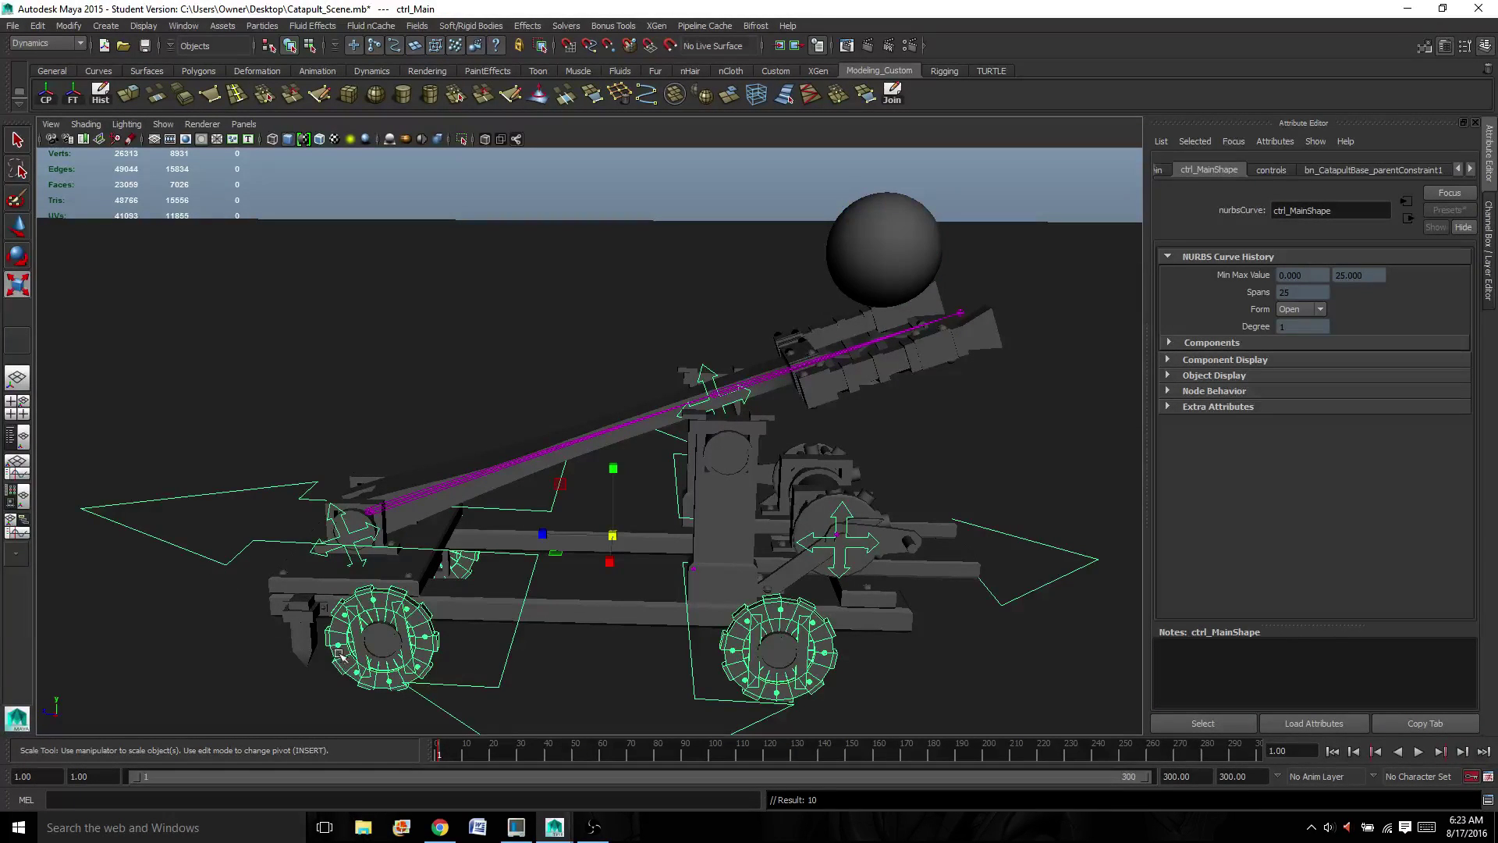
left_click(492, 755)
key("s")
- Select the arm's base control, ctrl_Base_arm, and set keyframes on it at frames 1 and 20
left_click(343, 513)
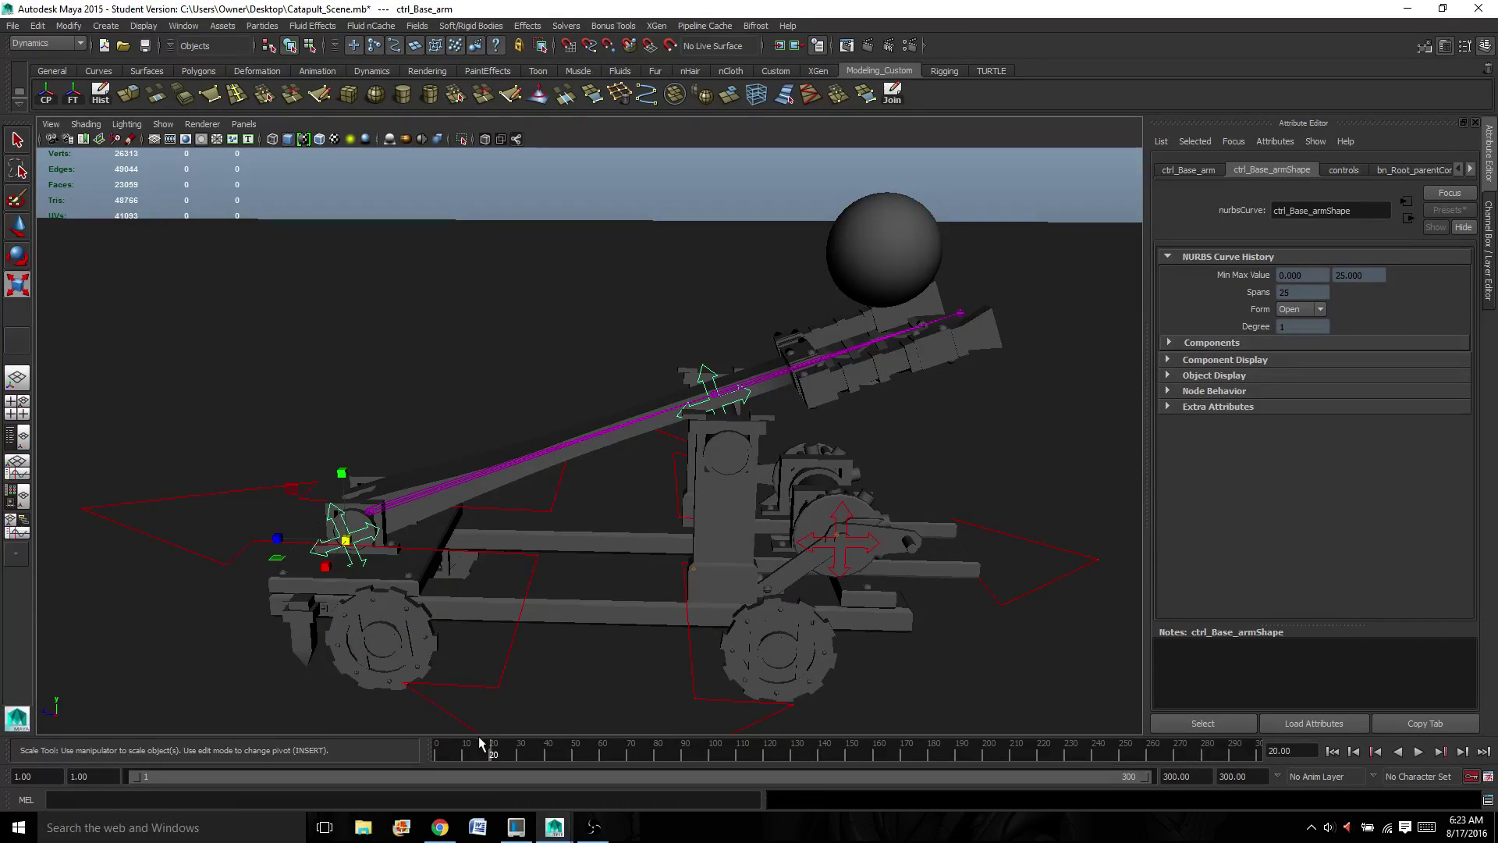
left_click(438, 751)
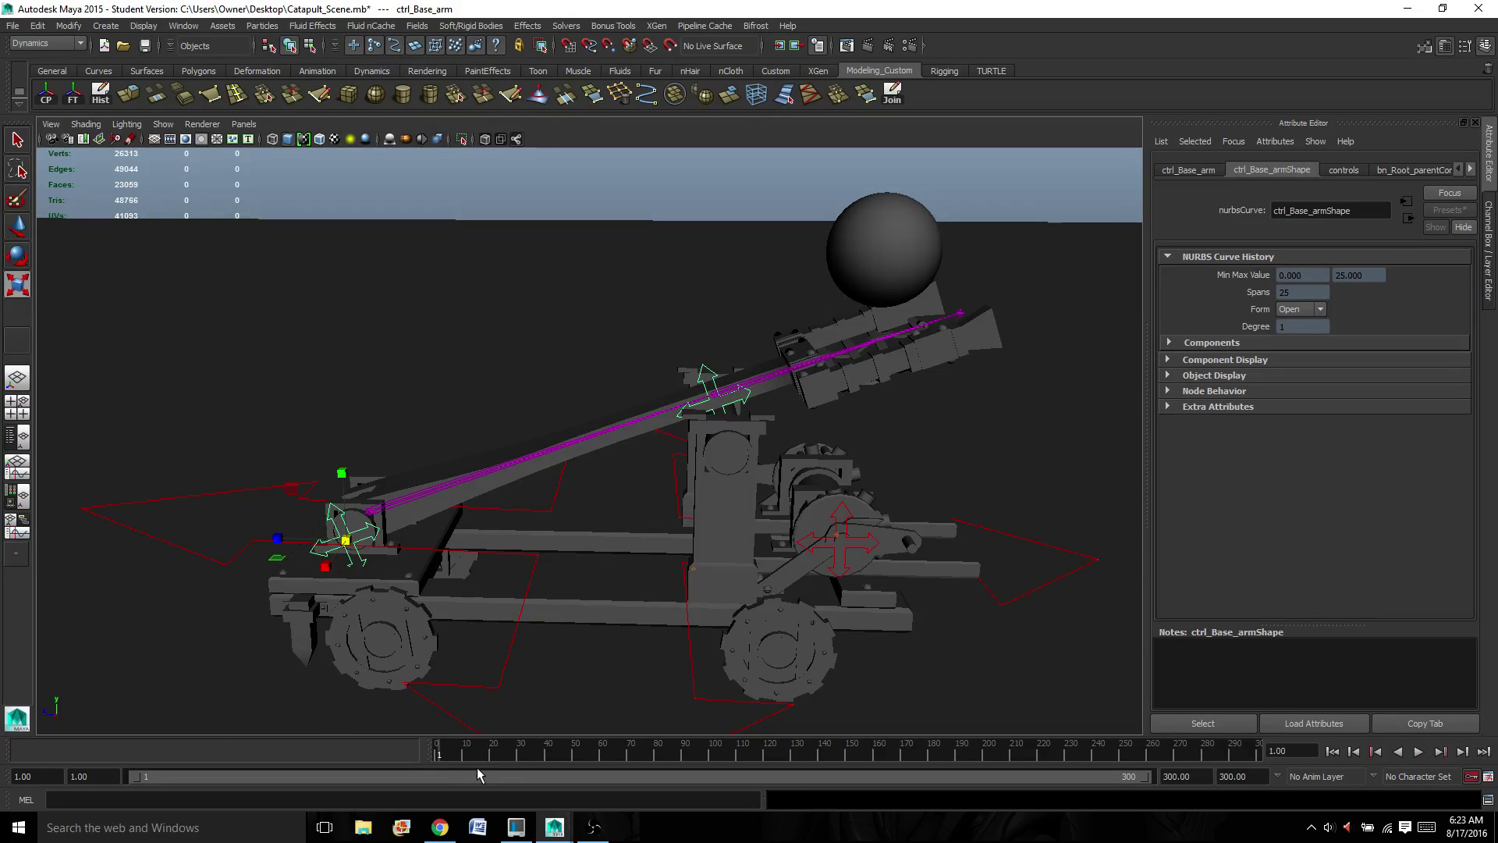
key("s")
left_click(488, 752)
key("s")
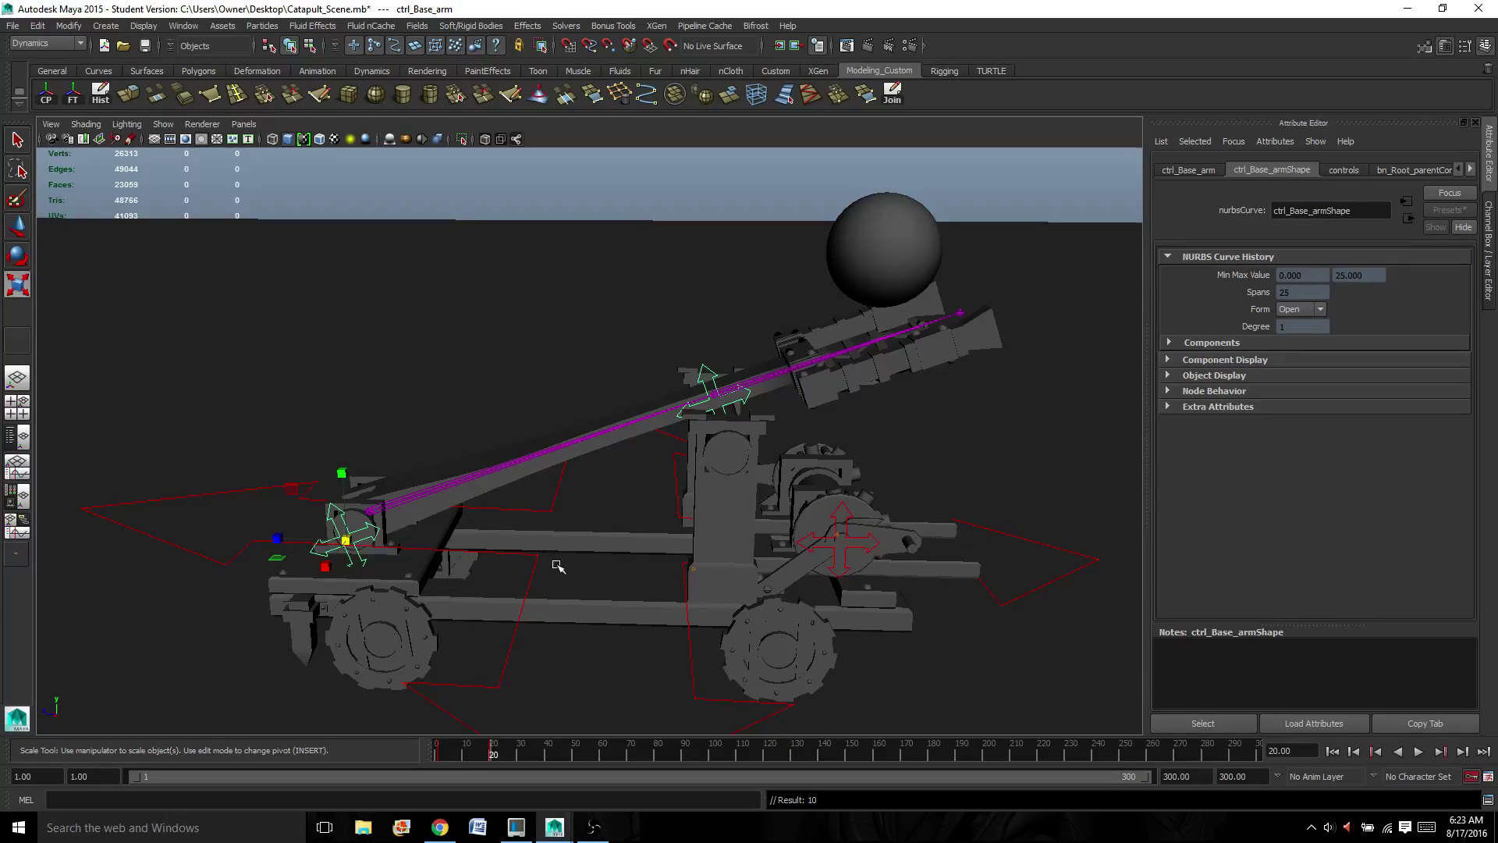
- Select the arm's bend control, ctrl_bend, and key it at frames 1 and 20
left_click(702, 370)
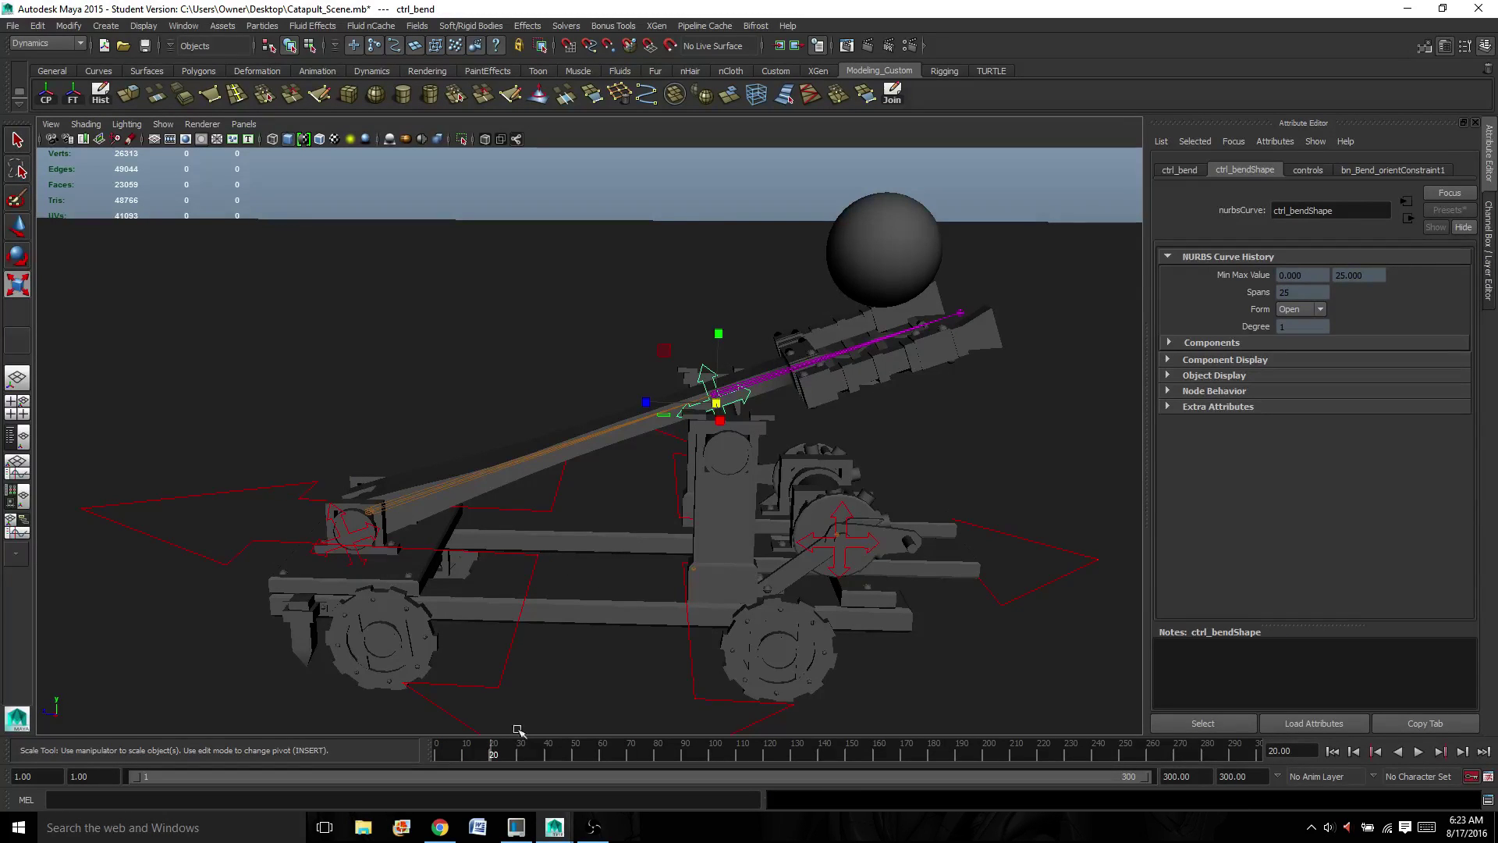
left_click_drag(464, 752, 405, 757)
left_click(493, 752)
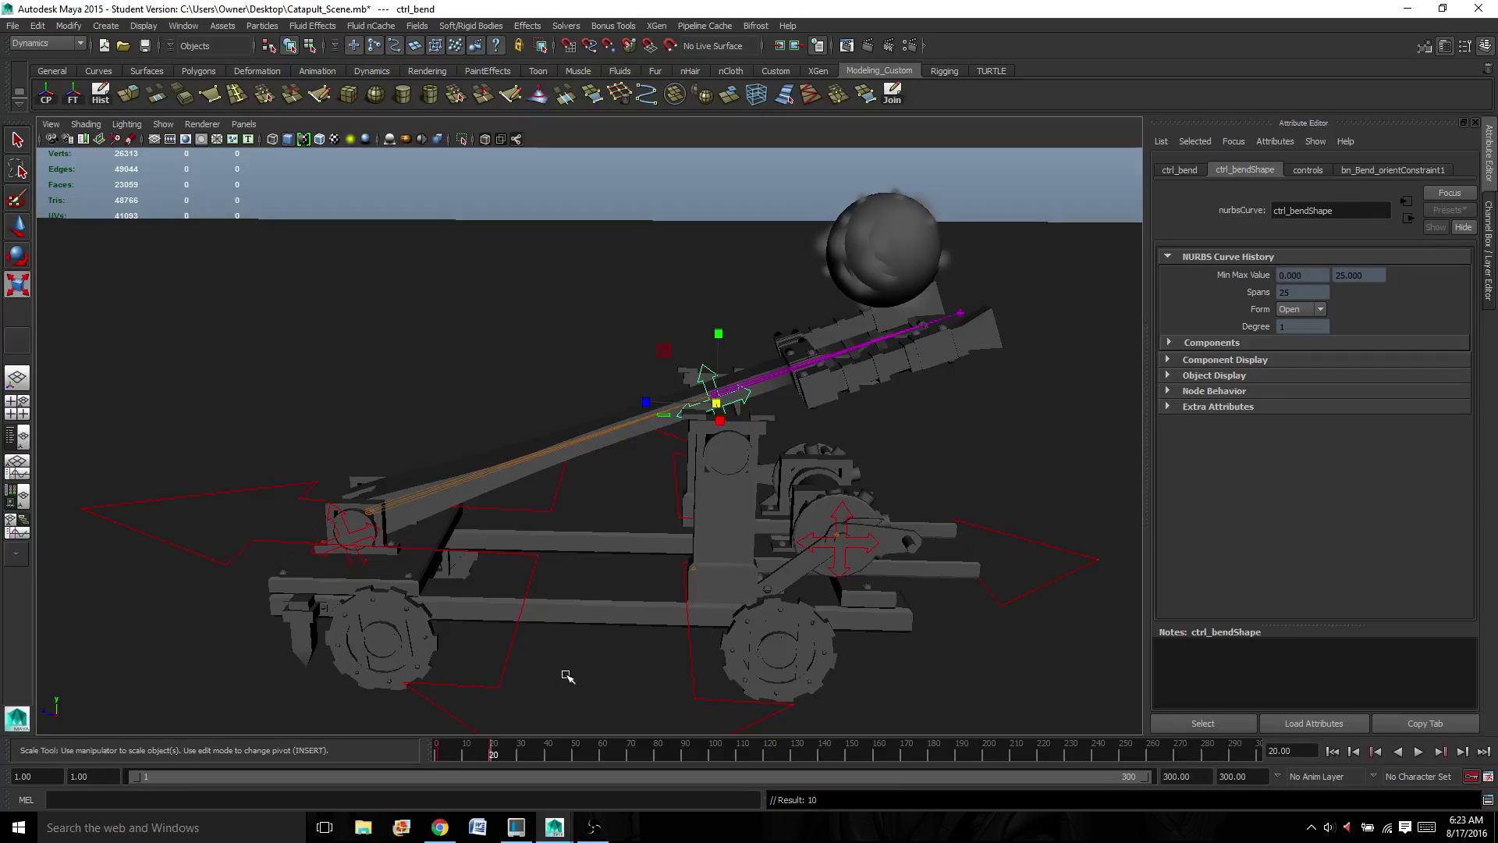
- Play the simulation from frame 1 to check how the fireball settles in the basket, and scrub back to frame 19
left_click(434, 753)
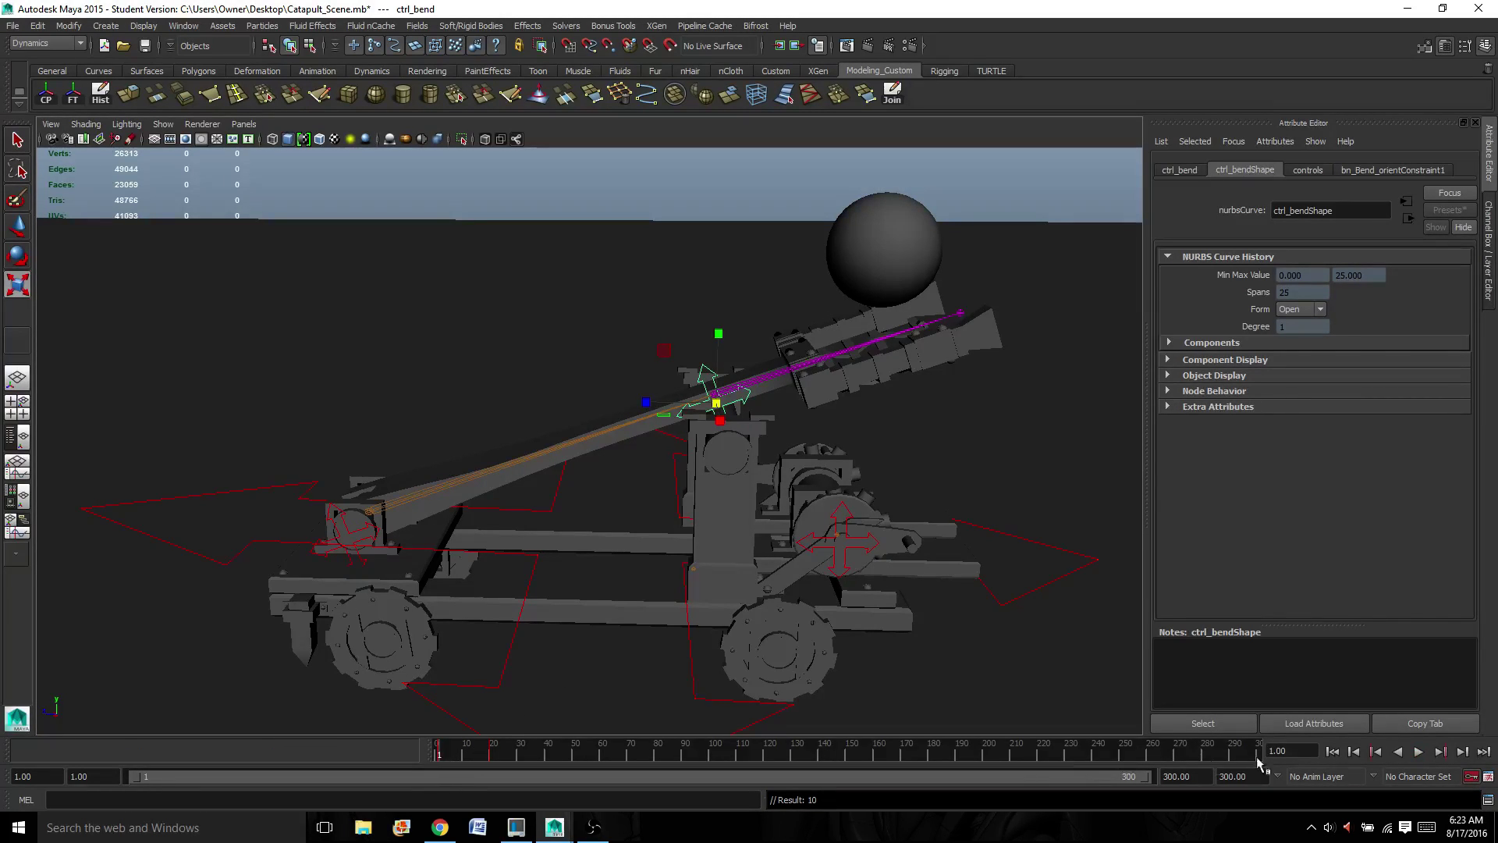
left_click(1415, 754)
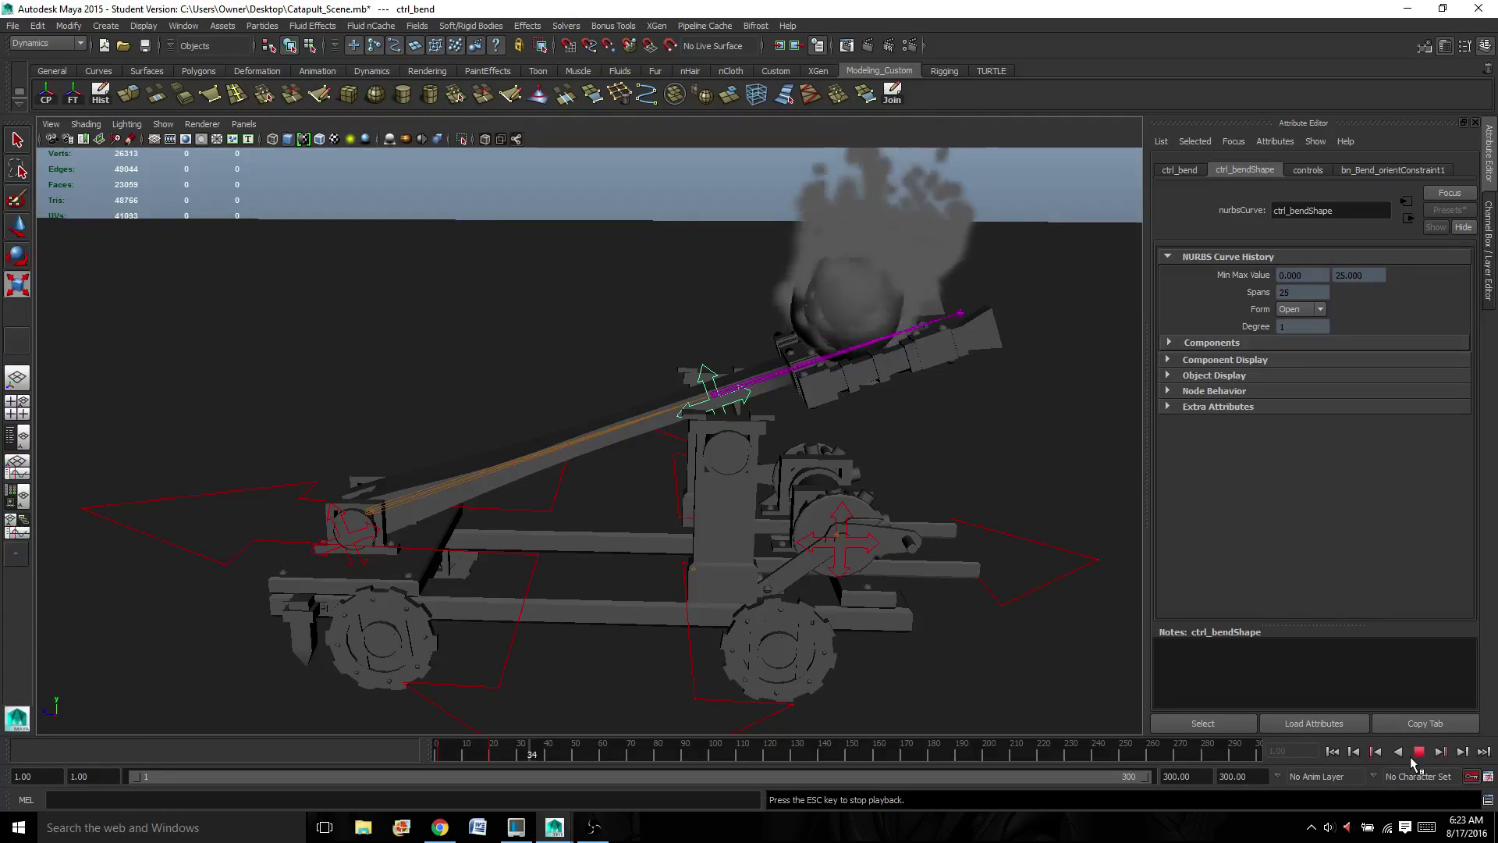
key("Escape")
key("r")
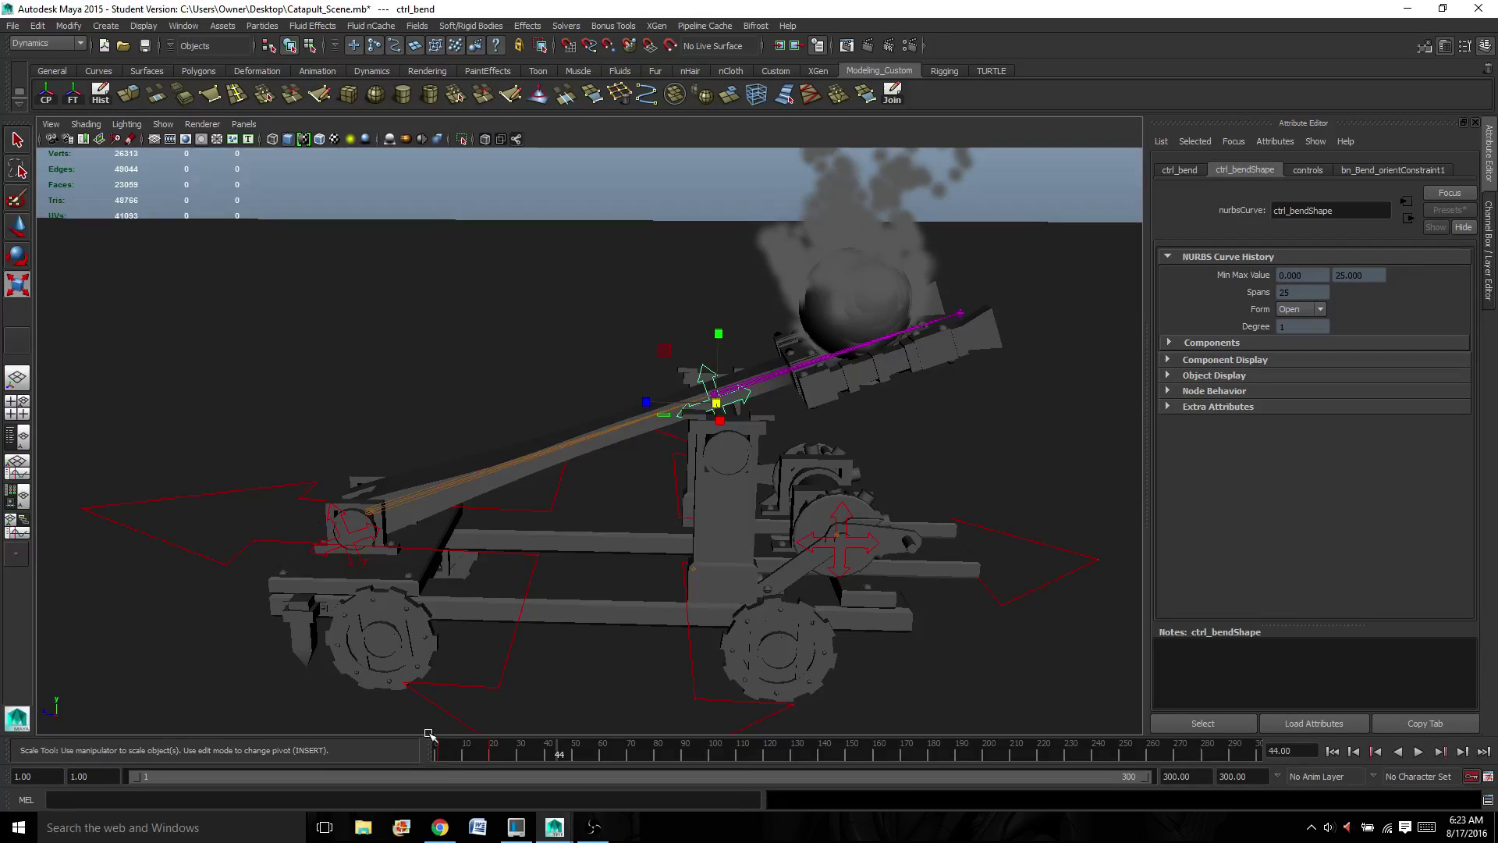
left_click_drag(468, 761, 490, 760)
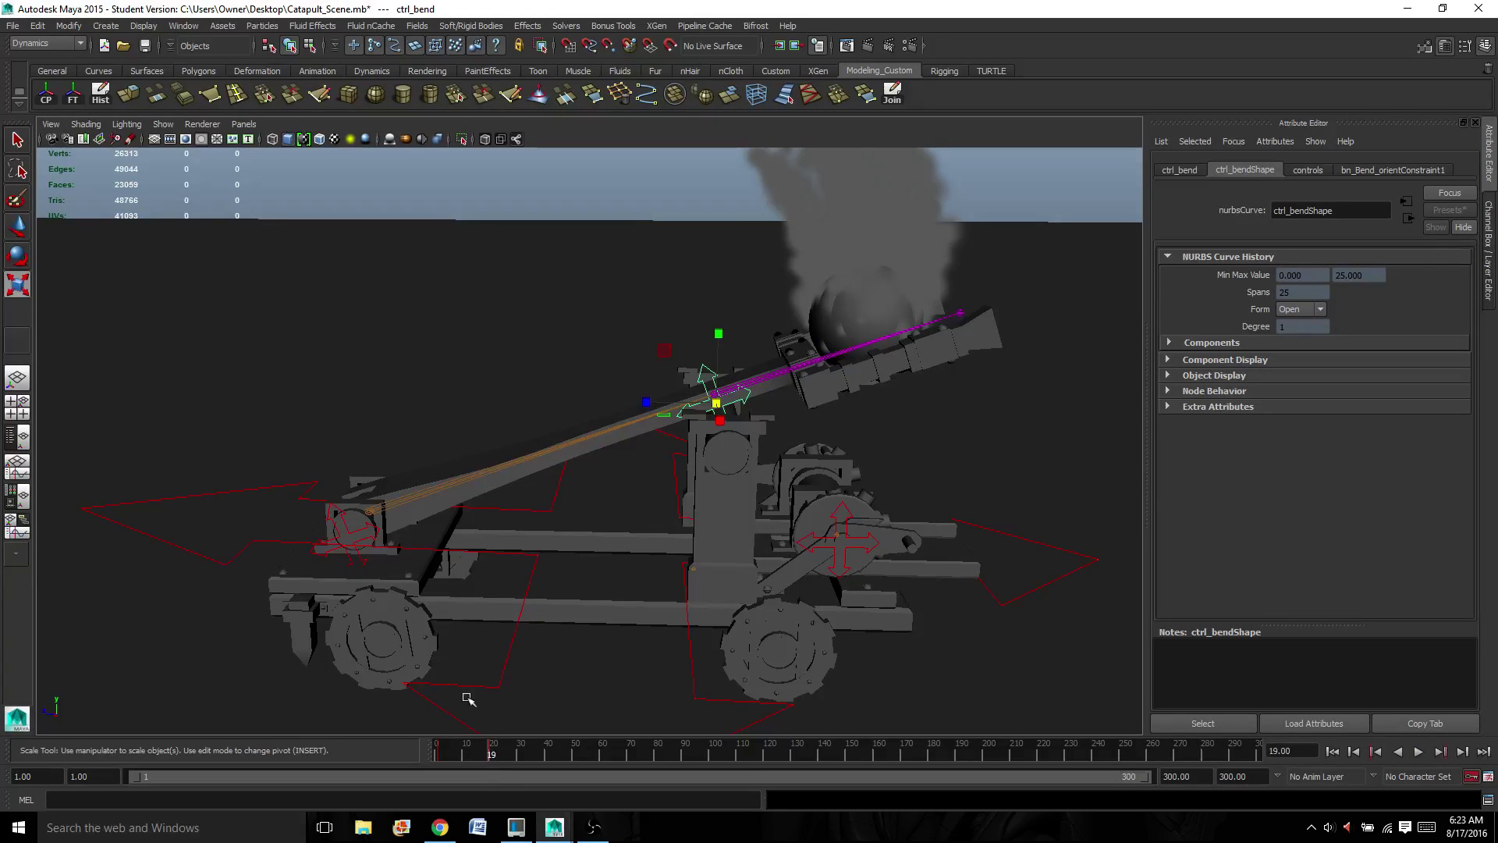
- At frame 100, move the catapult's main control forward about 67 cm along Z so its new position is keyed
left_click(277, 542)
scroll(322, 538, "down", 4)
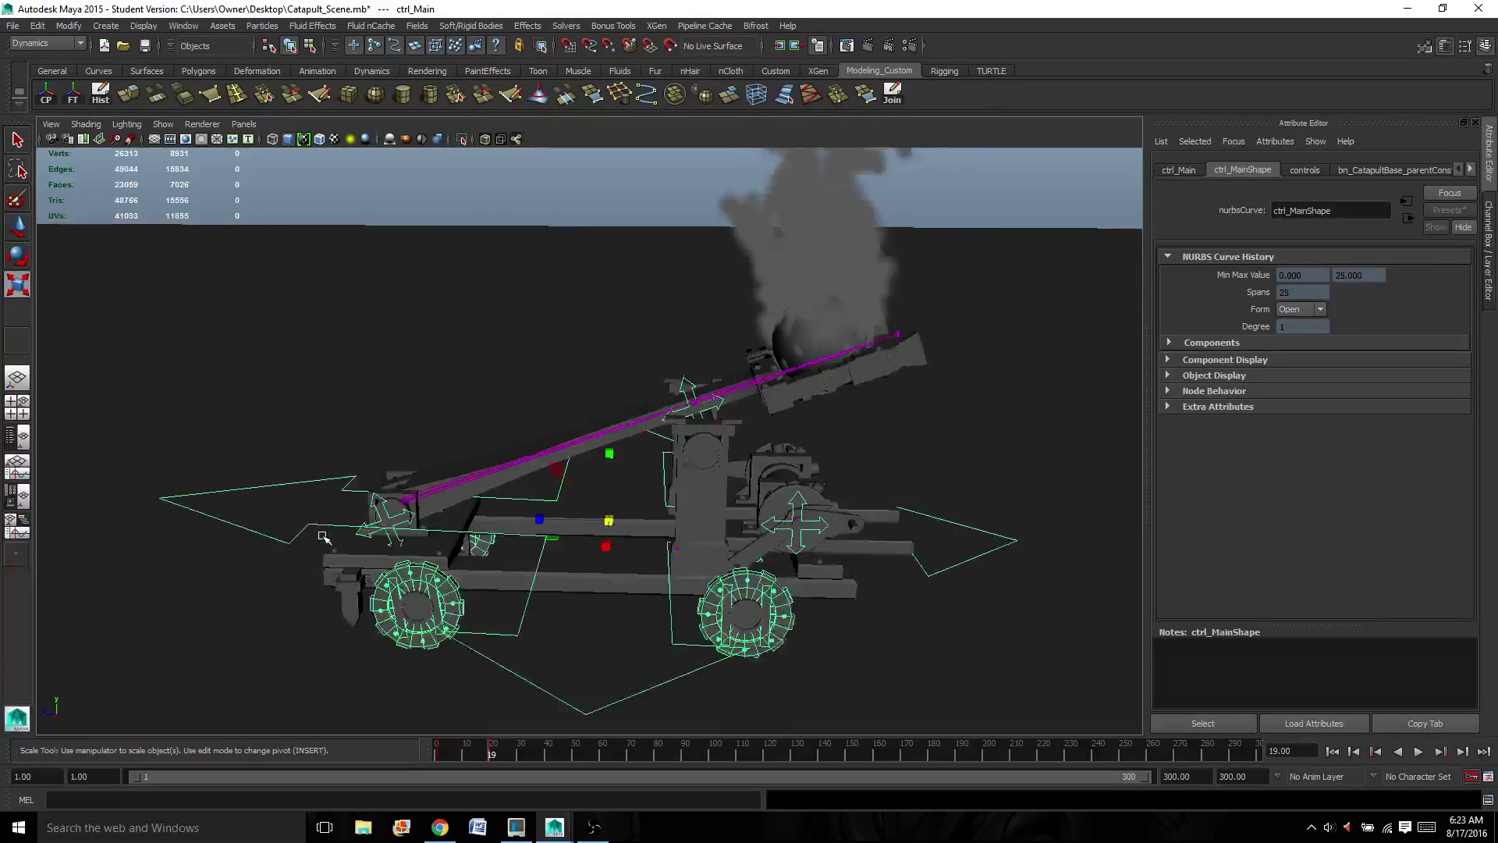
middle_click_drag(445, 500, 696, 501, "alt")
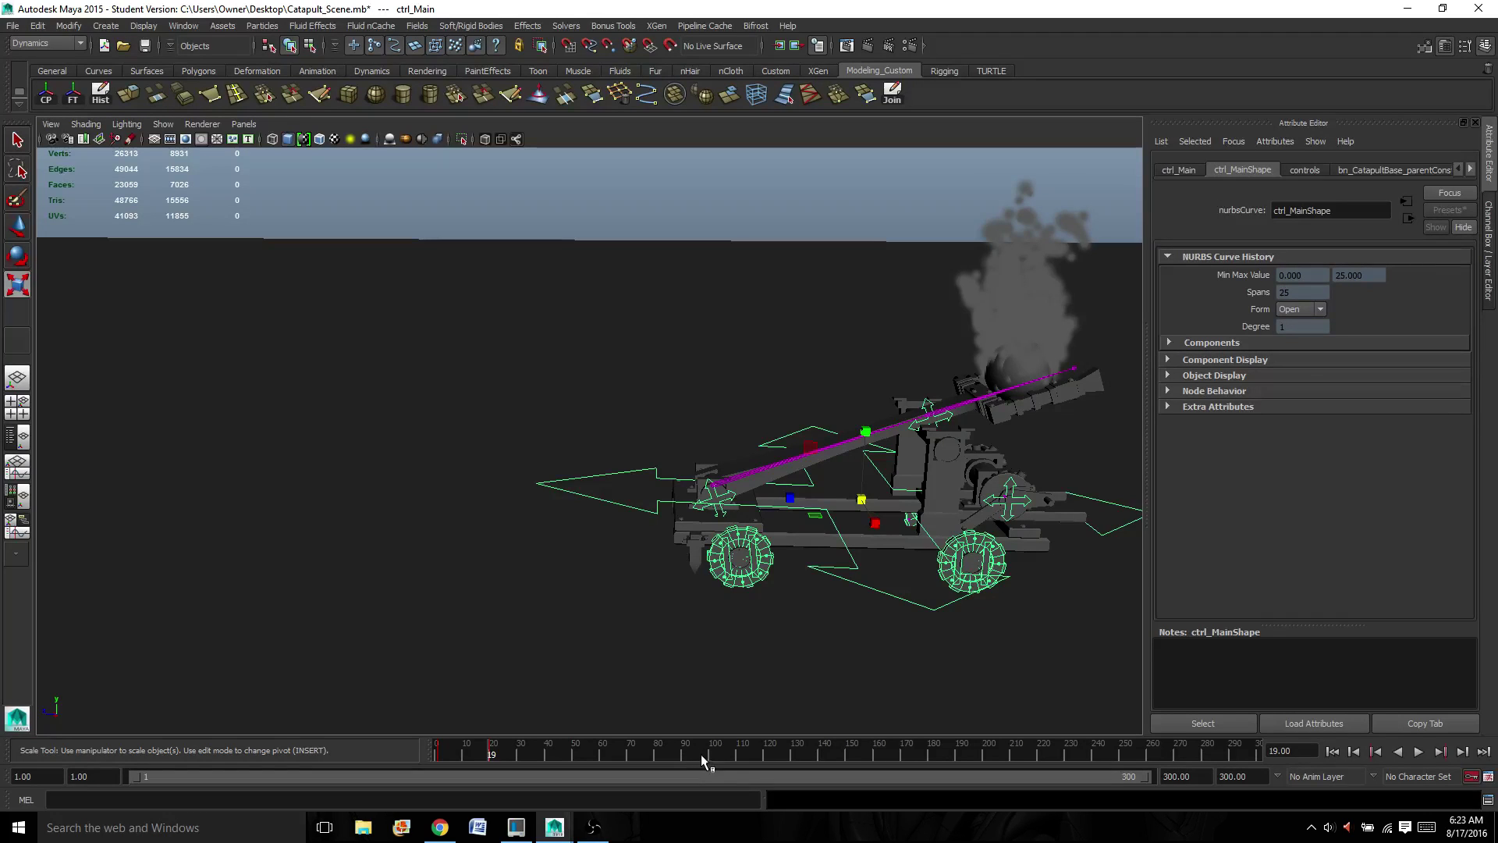
key("alt+v")
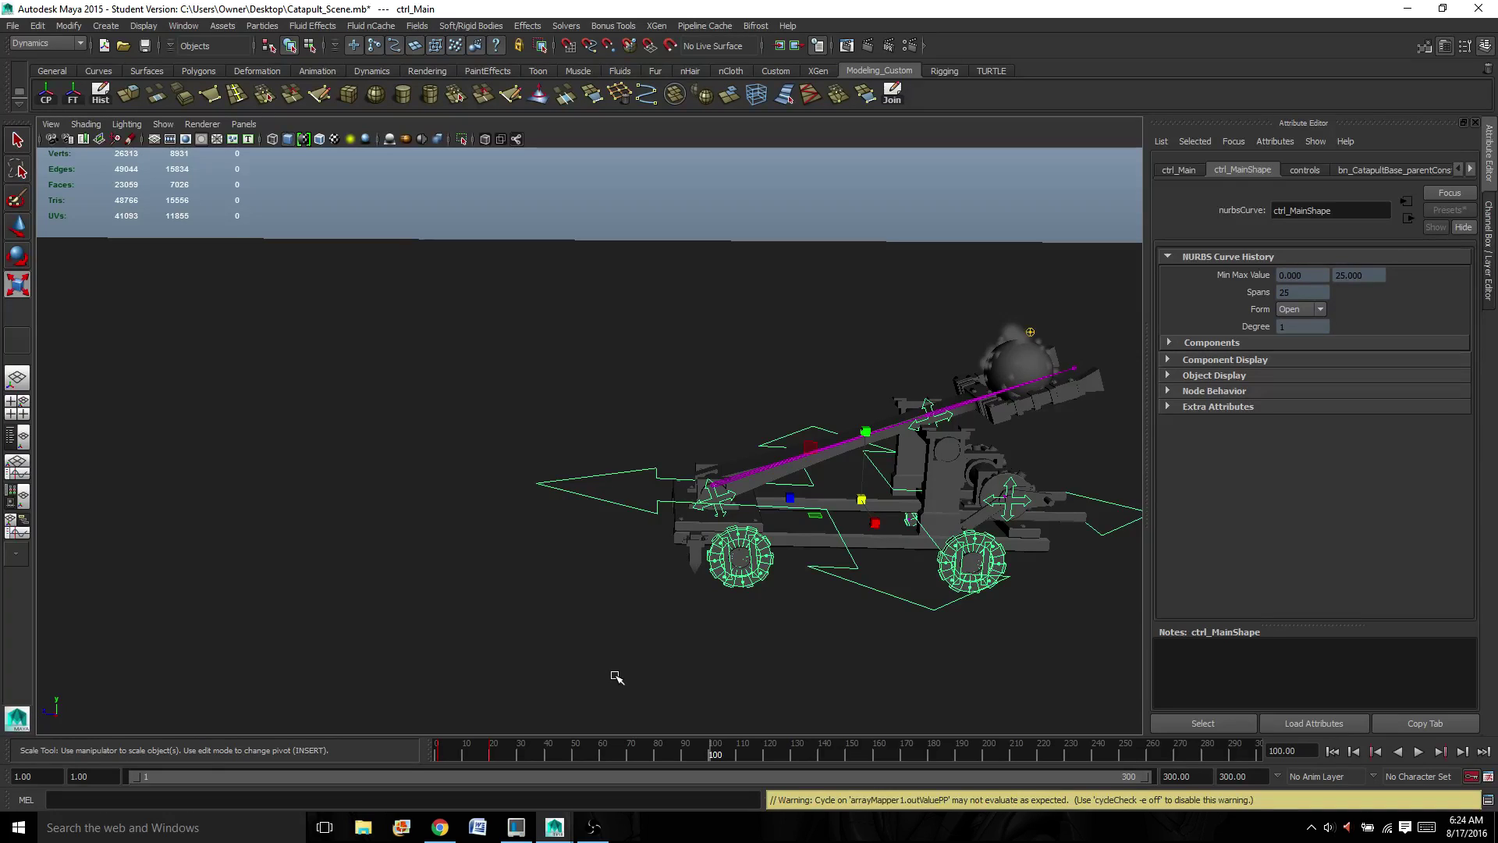
key("w")
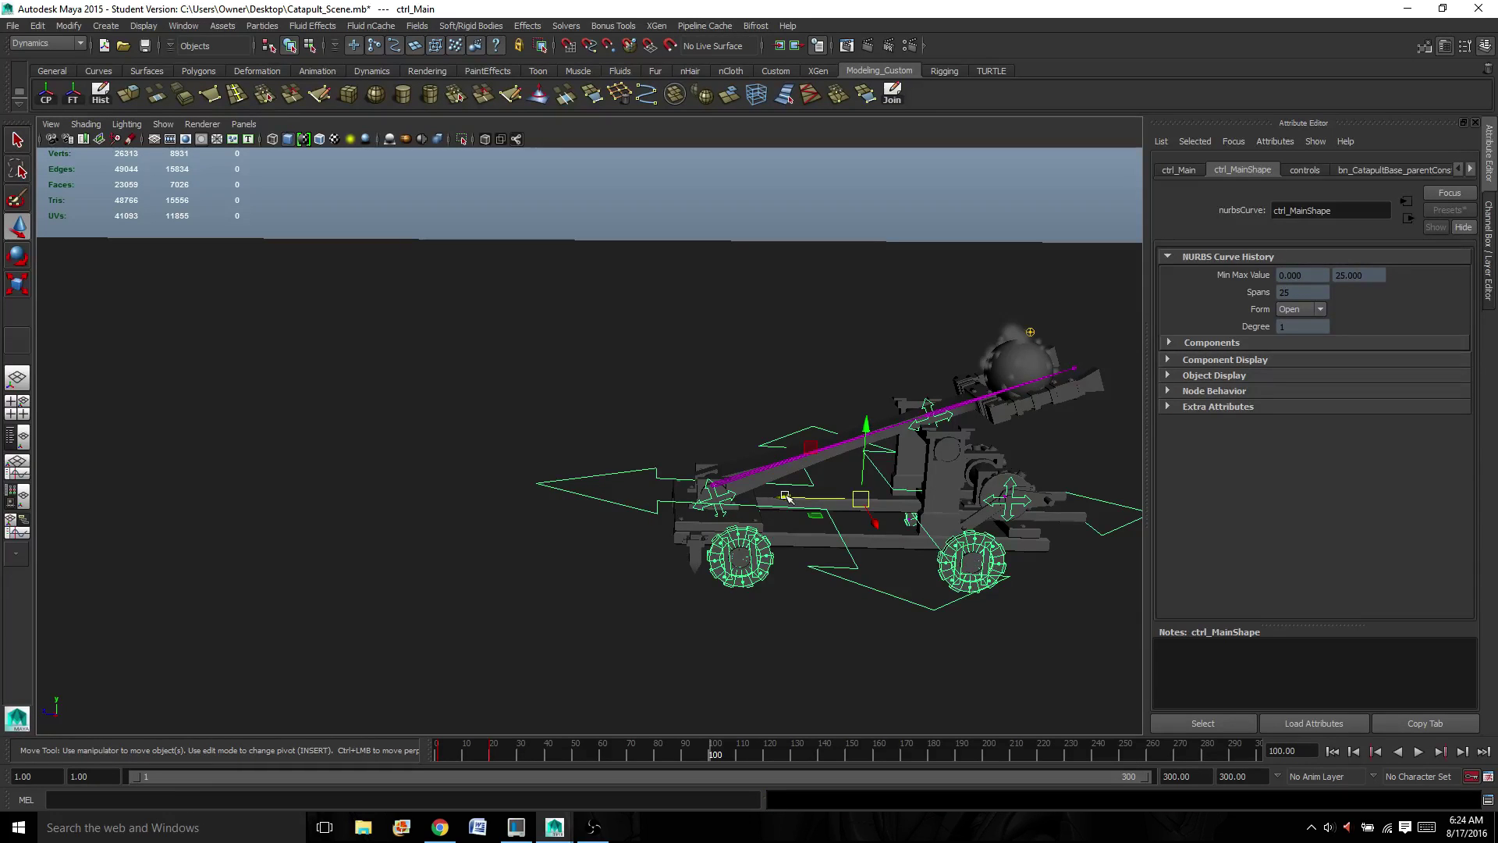
left_click_drag(790, 497, 677, 495)
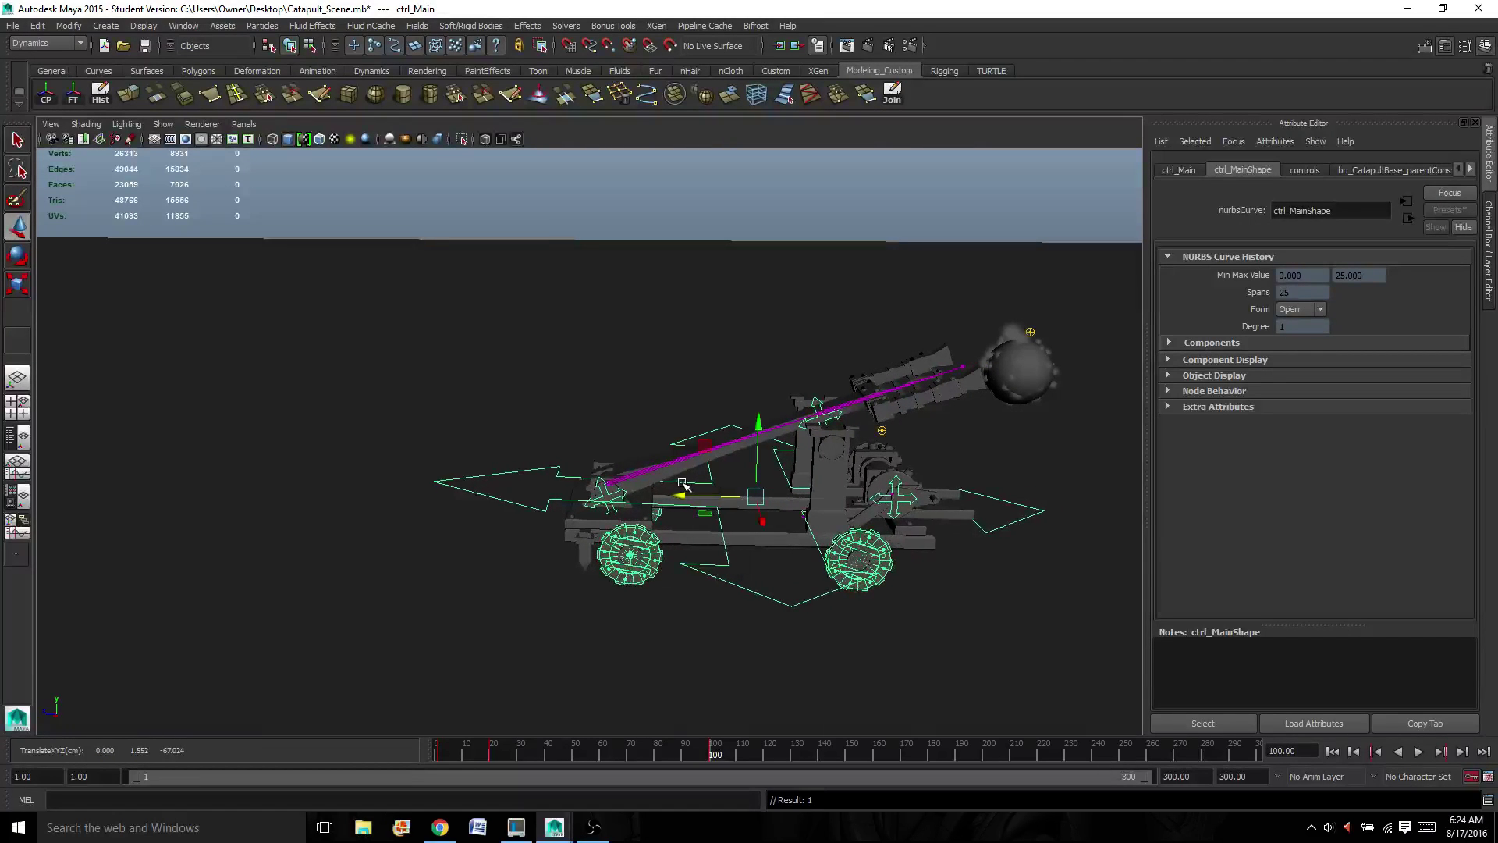
- Play the animation from frame 1 past frame 100 to check that the fireball travels with the catapult, stopping at frame 117
left_click(493, 748)
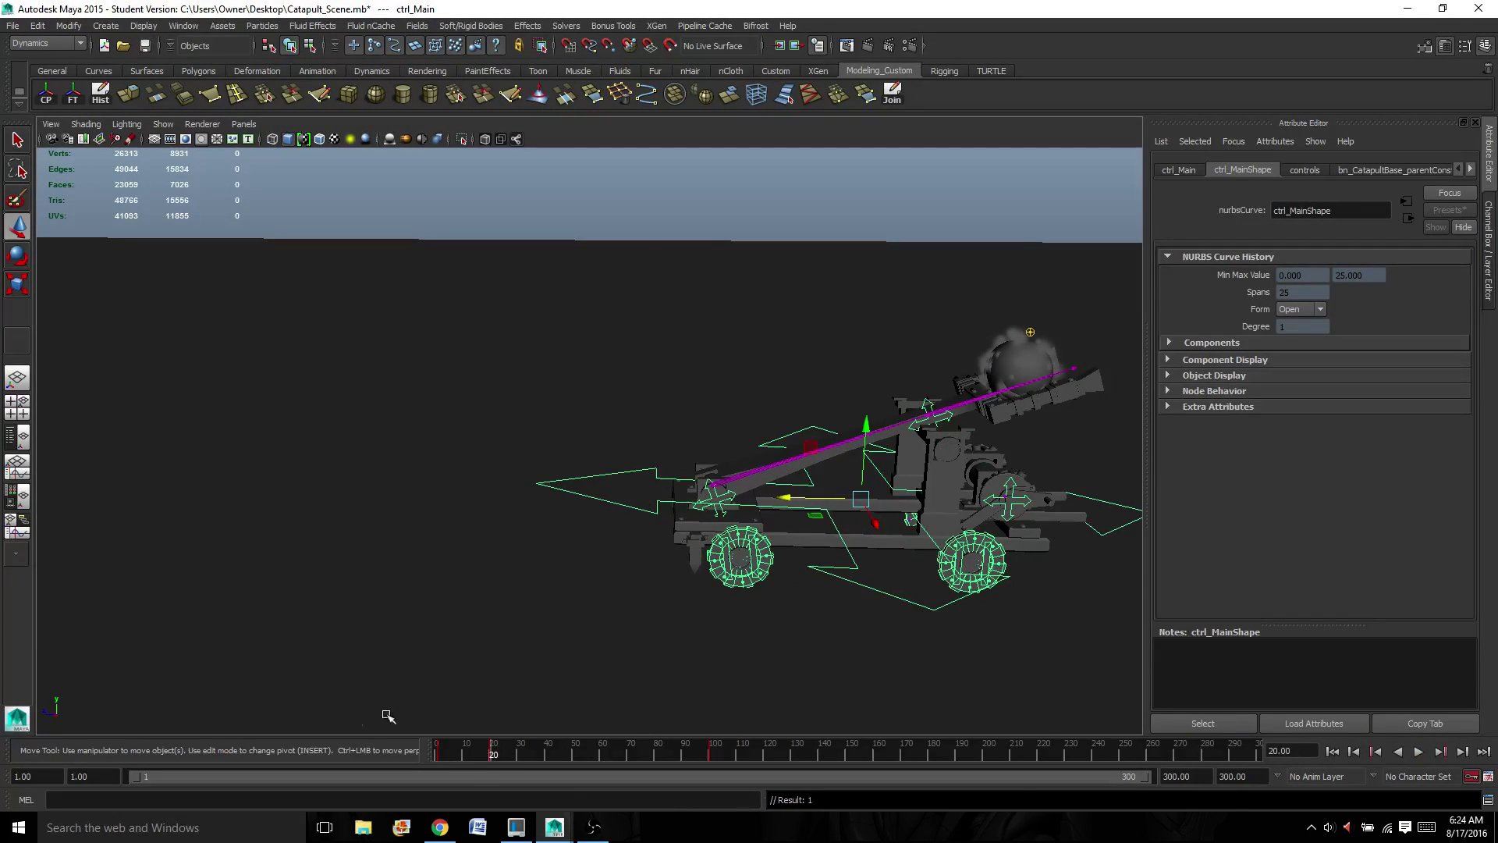
left_click(439, 751)
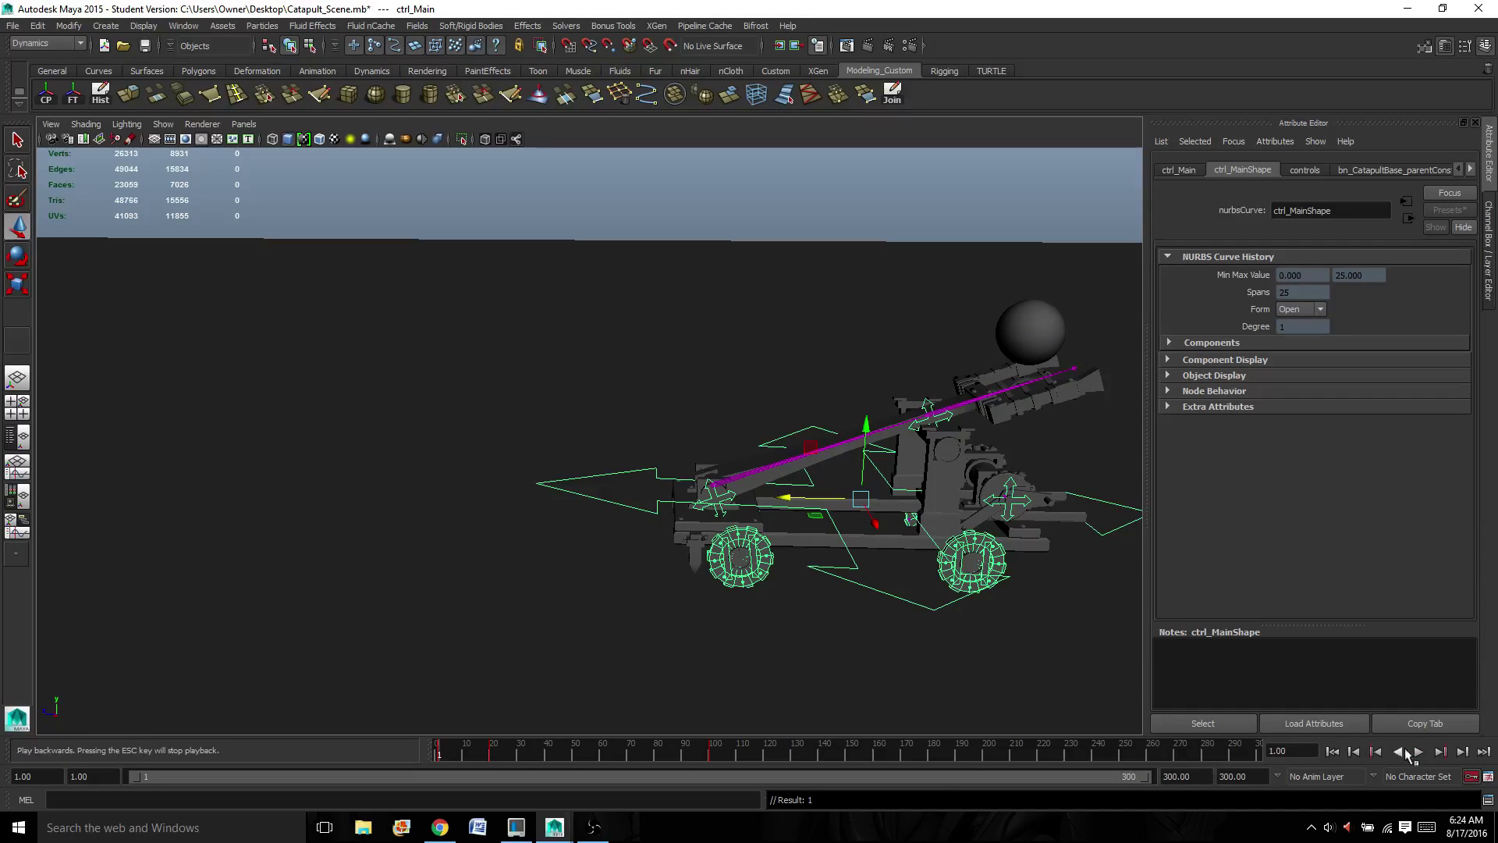
left_click(1417, 751)
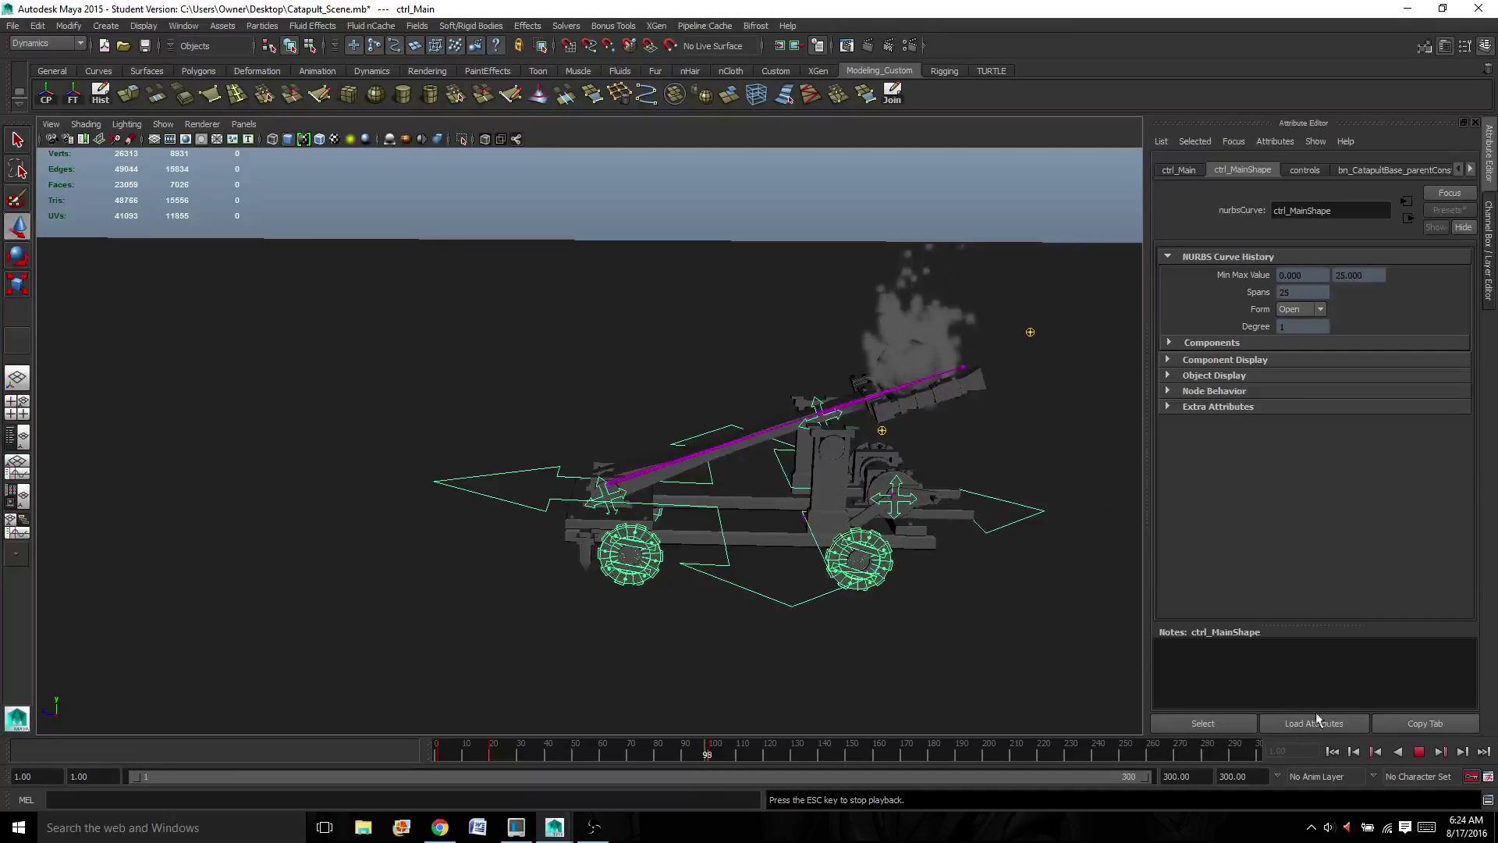
left_click(1417, 752)
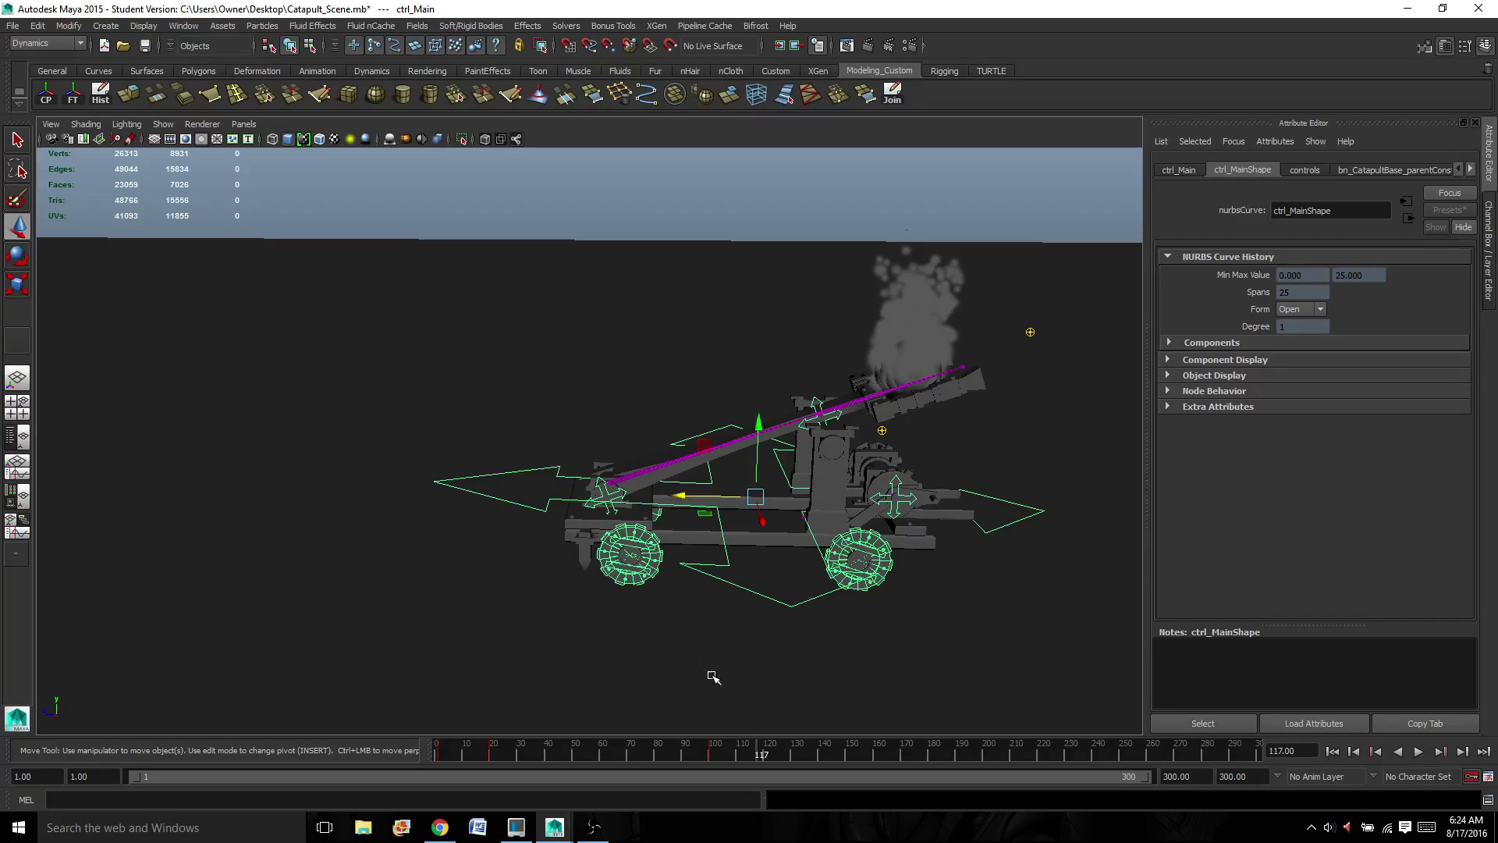
- Select the control at the base of the throwing arm, ctrl_Base_arm, and key it at frame 70
scroll(653, 624, "up", 3)
scroll(698, 593, "up", 3)
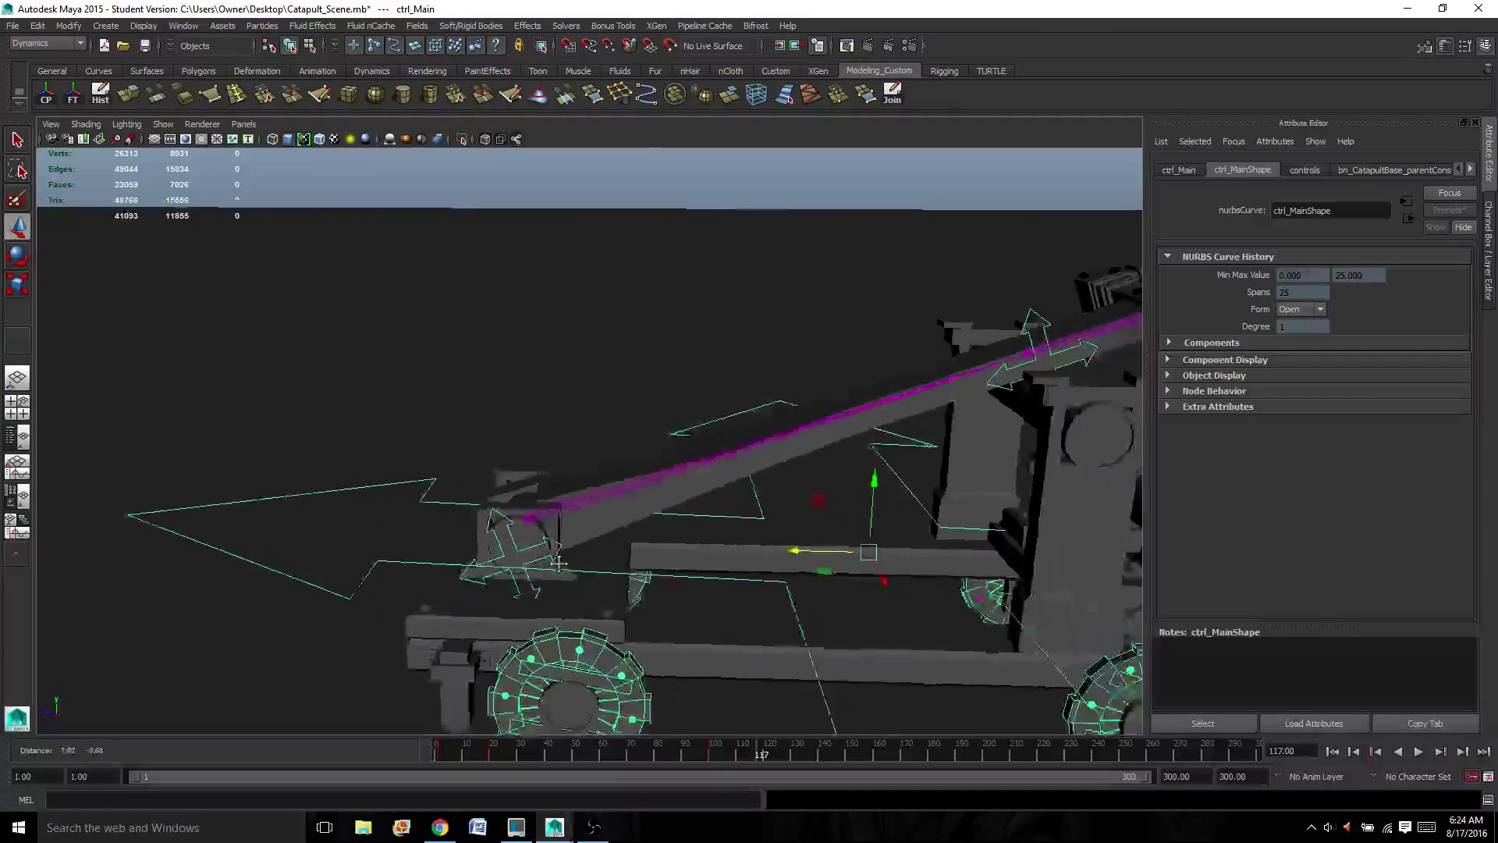
scroll(341, 553, "down", 3)
left_click_drag(341, 552, 399, 555, "alt")
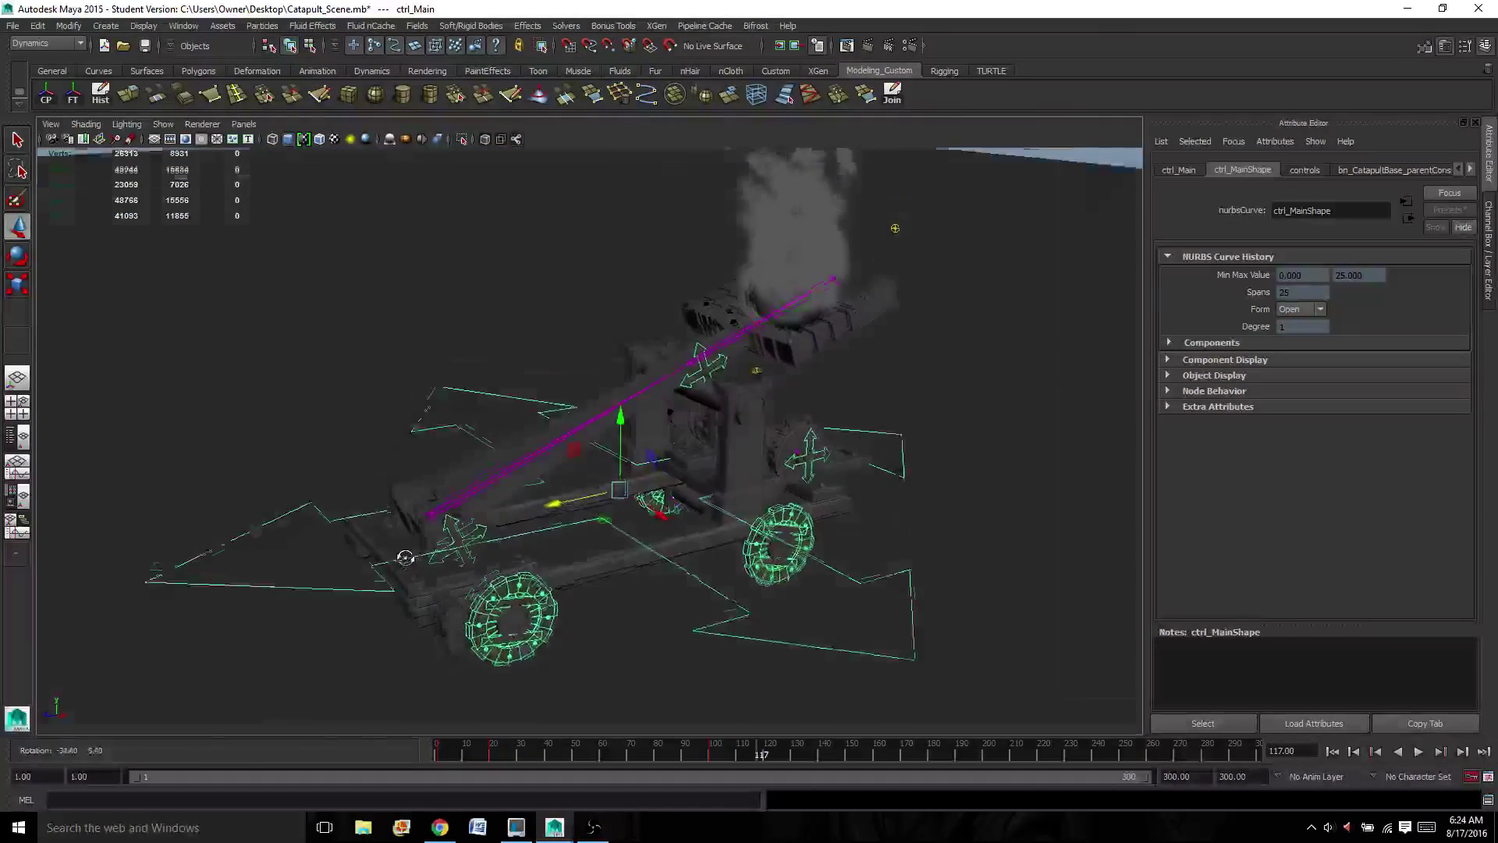
scroll(399, 555, "up", 2)
scroll(400, 555, "up", 2)
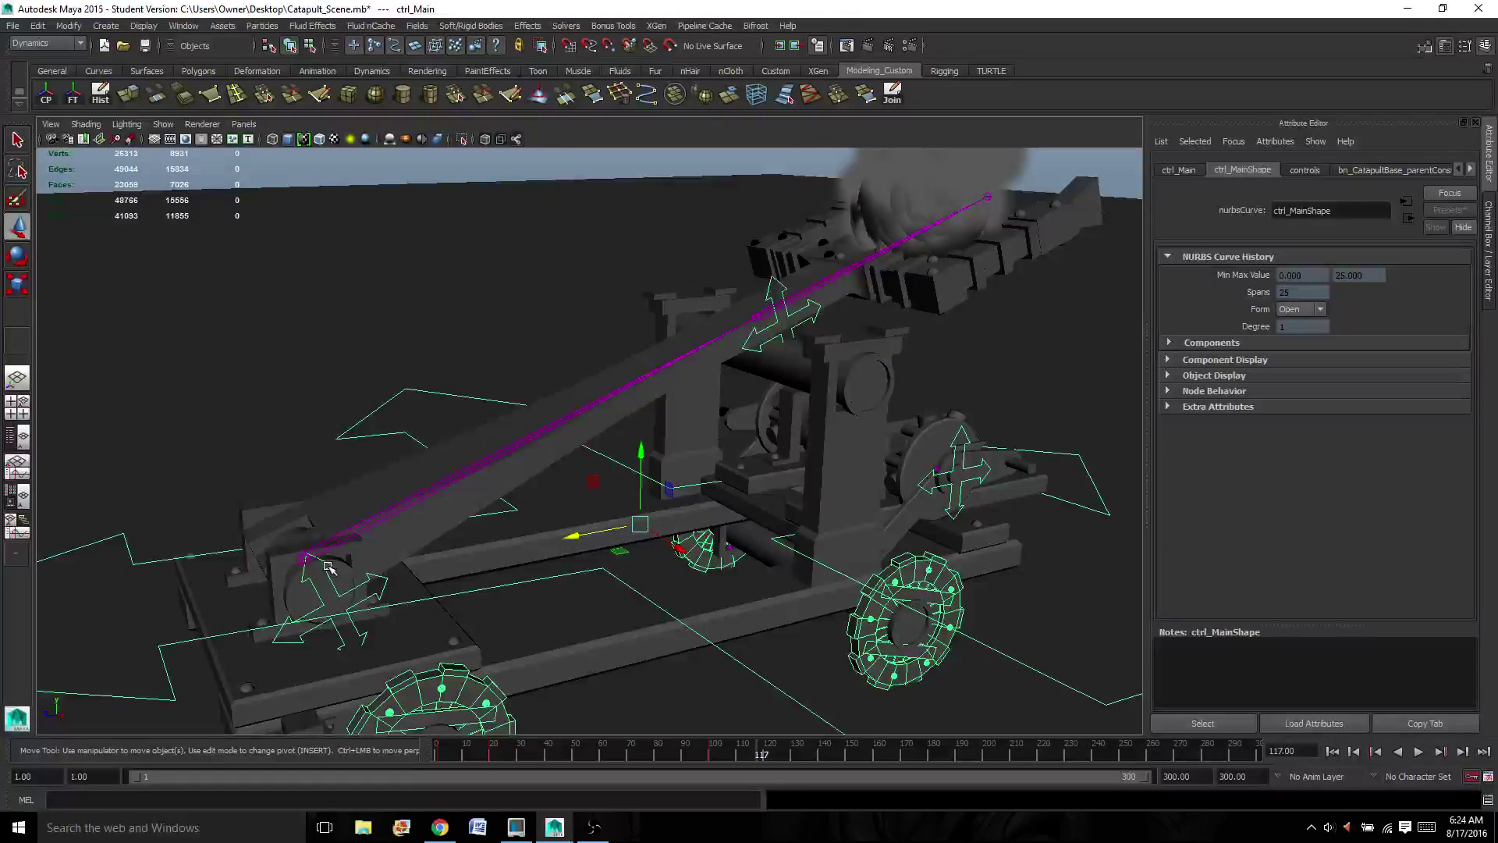
left_click(334, 565)
mouse_move(334, 564)
left_mouse_down("alt")
mouse_move(353, 586)
mouse_move(339, 577)
mouse_move(360, 574)
left_mouse_up("alt")
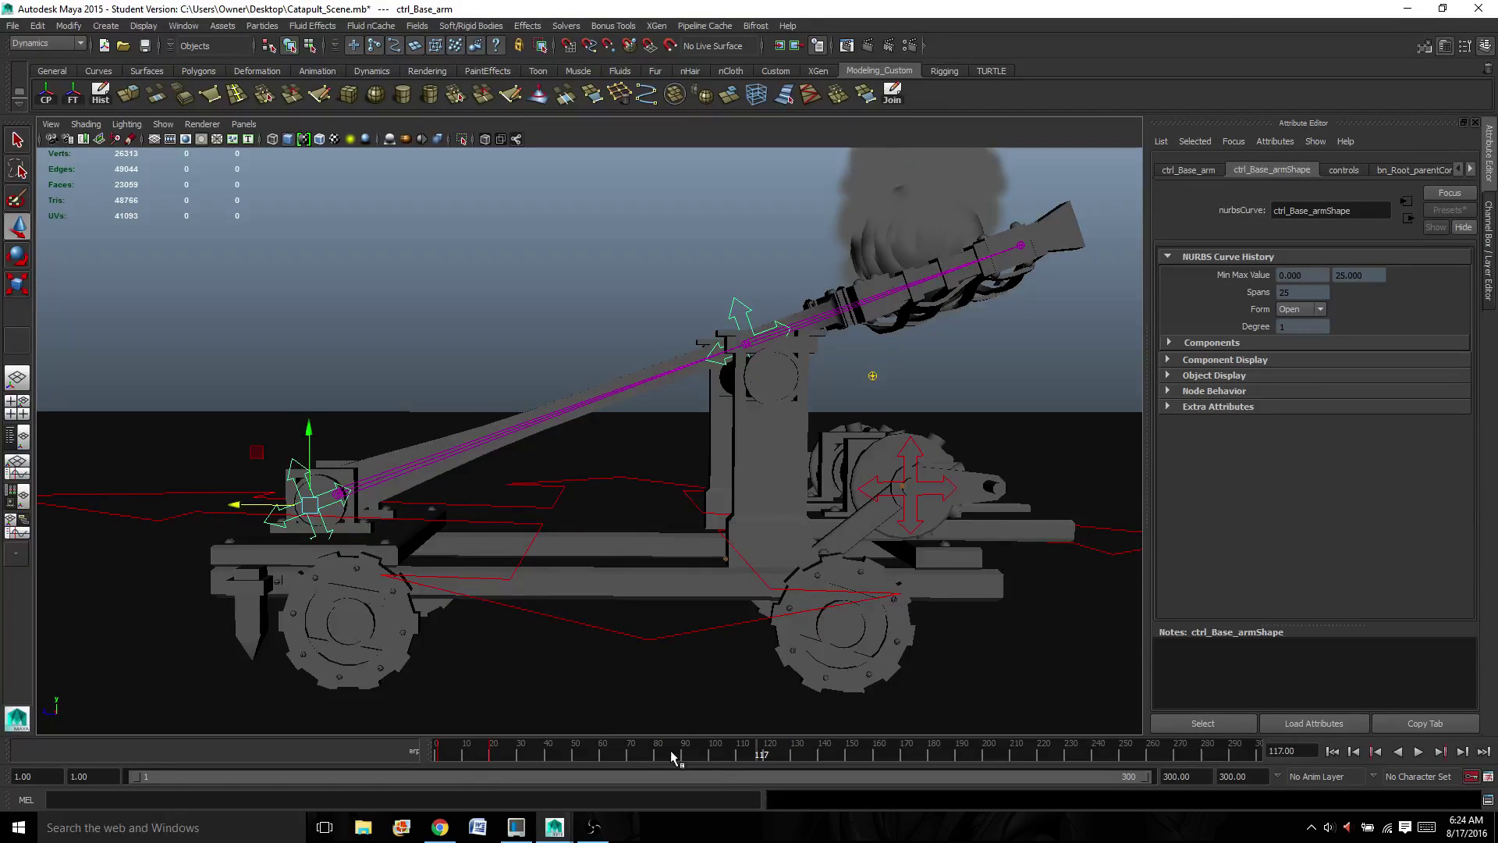
left_click_drag(734, 759, 630, 758)
key("alt+v")
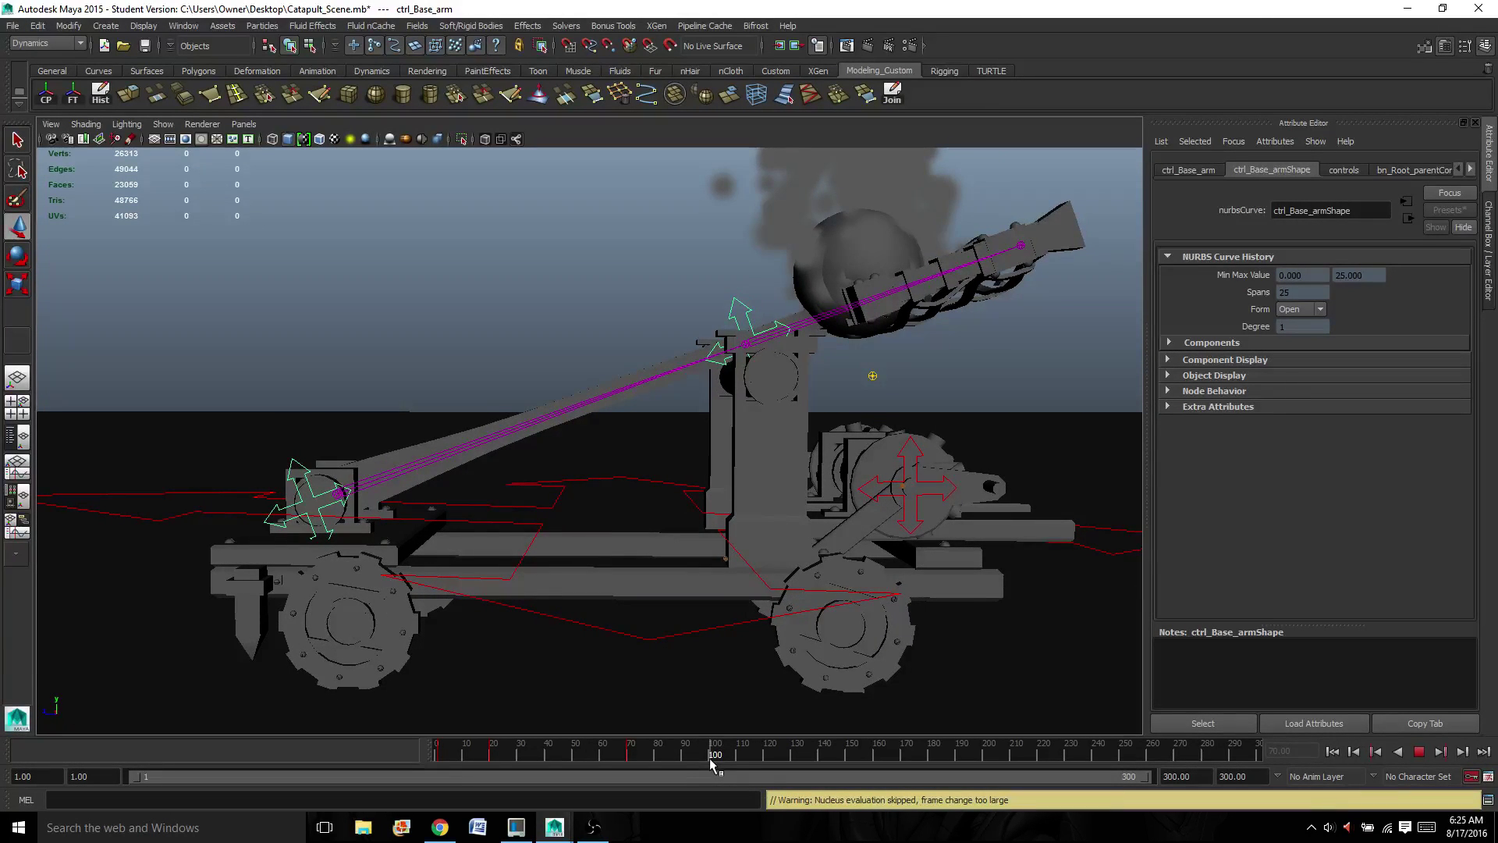
- At frame 100, rotate the arm's base control until the throwing arm stands nearly upright, keying the new rotation
scroll(663, 573, "down", 5)
key("e")
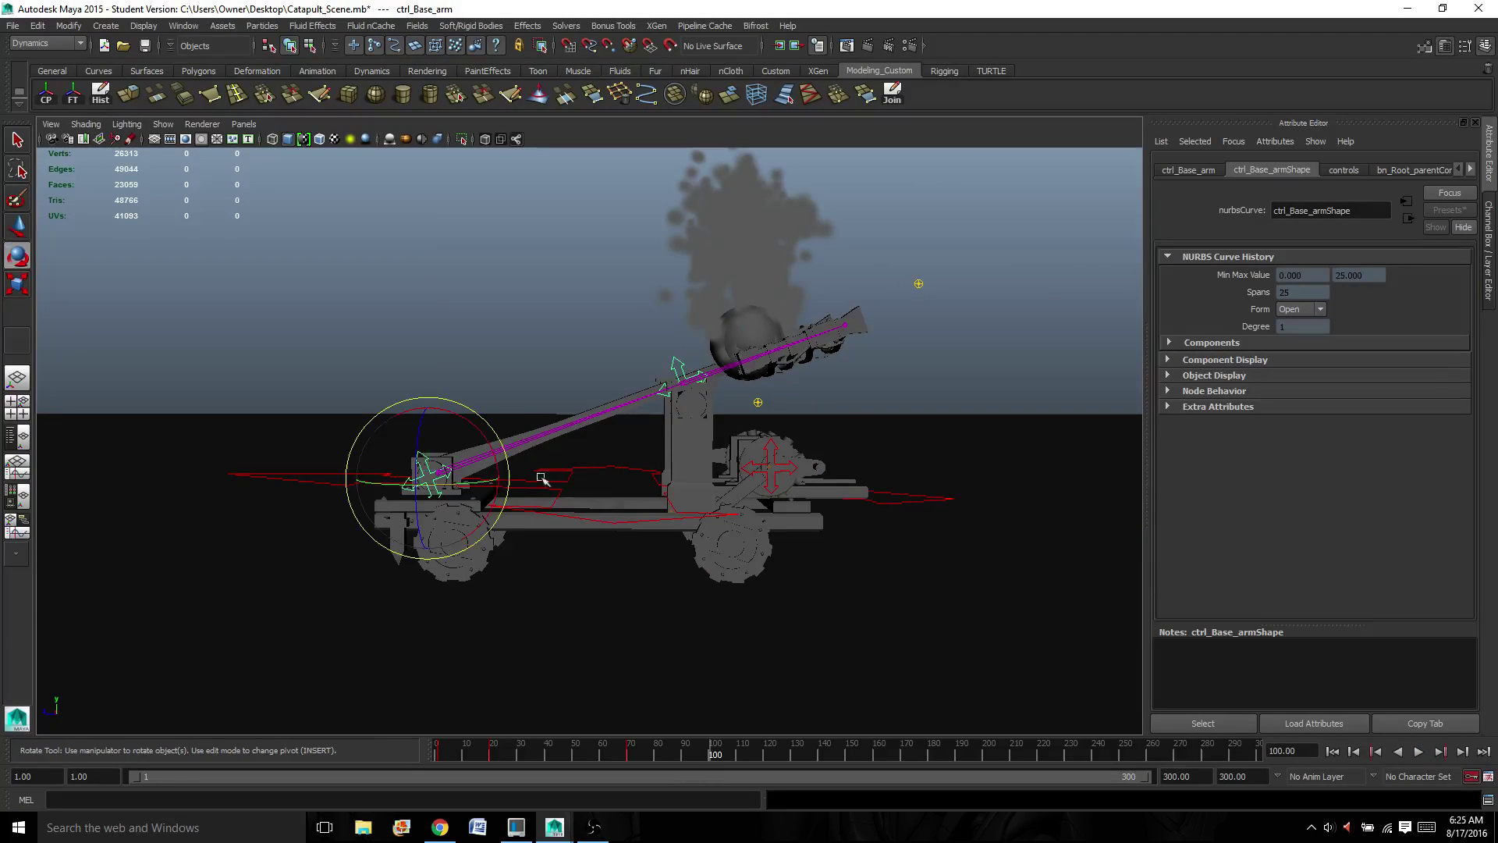
left_click_drag(478, 429, 378, 298)
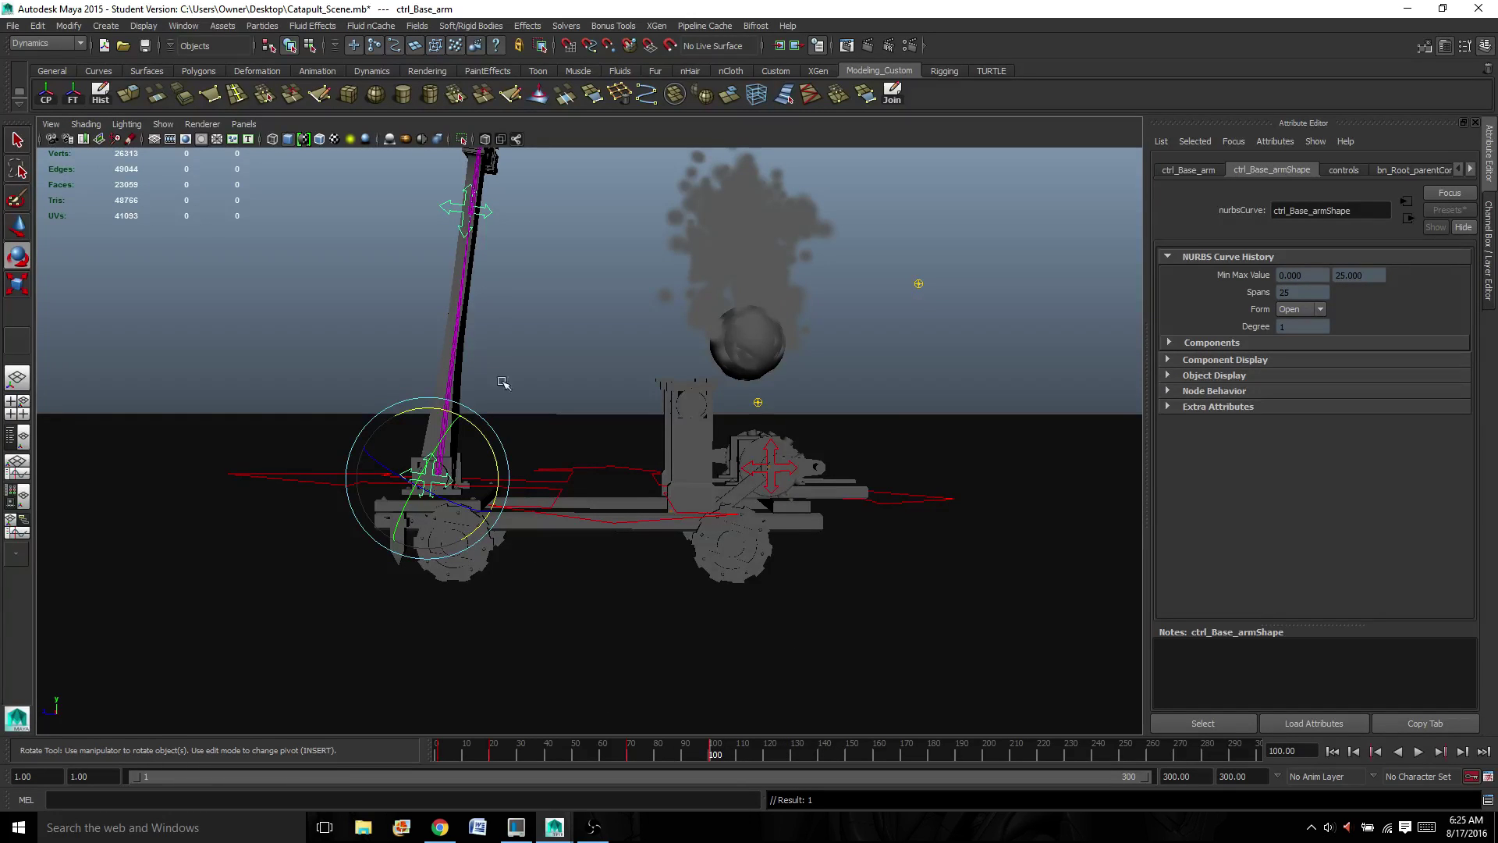
- Select the arm's bend control, ctrl_bend, and key its unchanged pose at frame 79
left_click(487, 204)
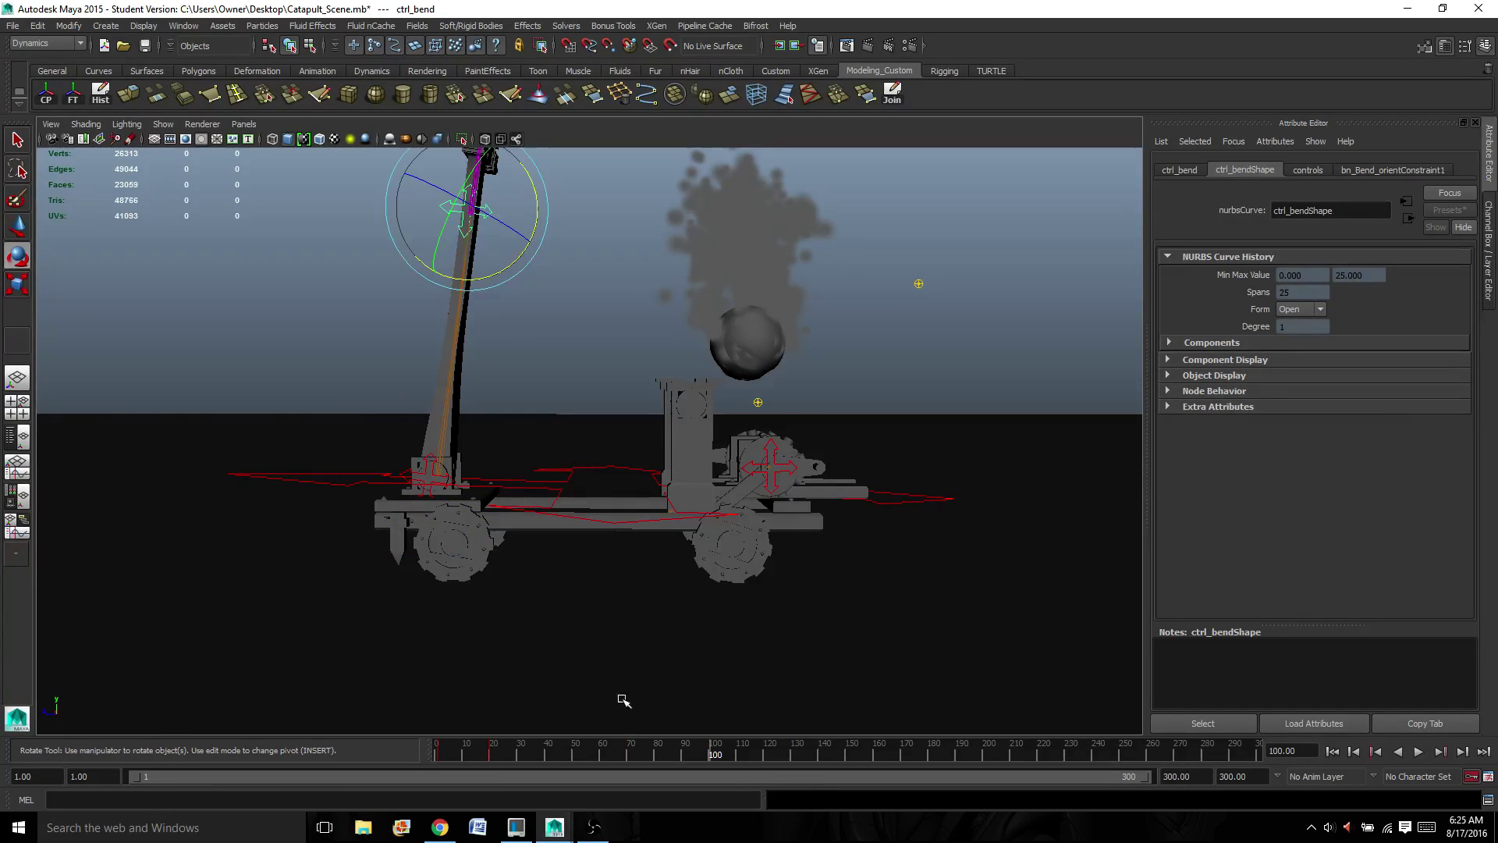
key("alt+v")
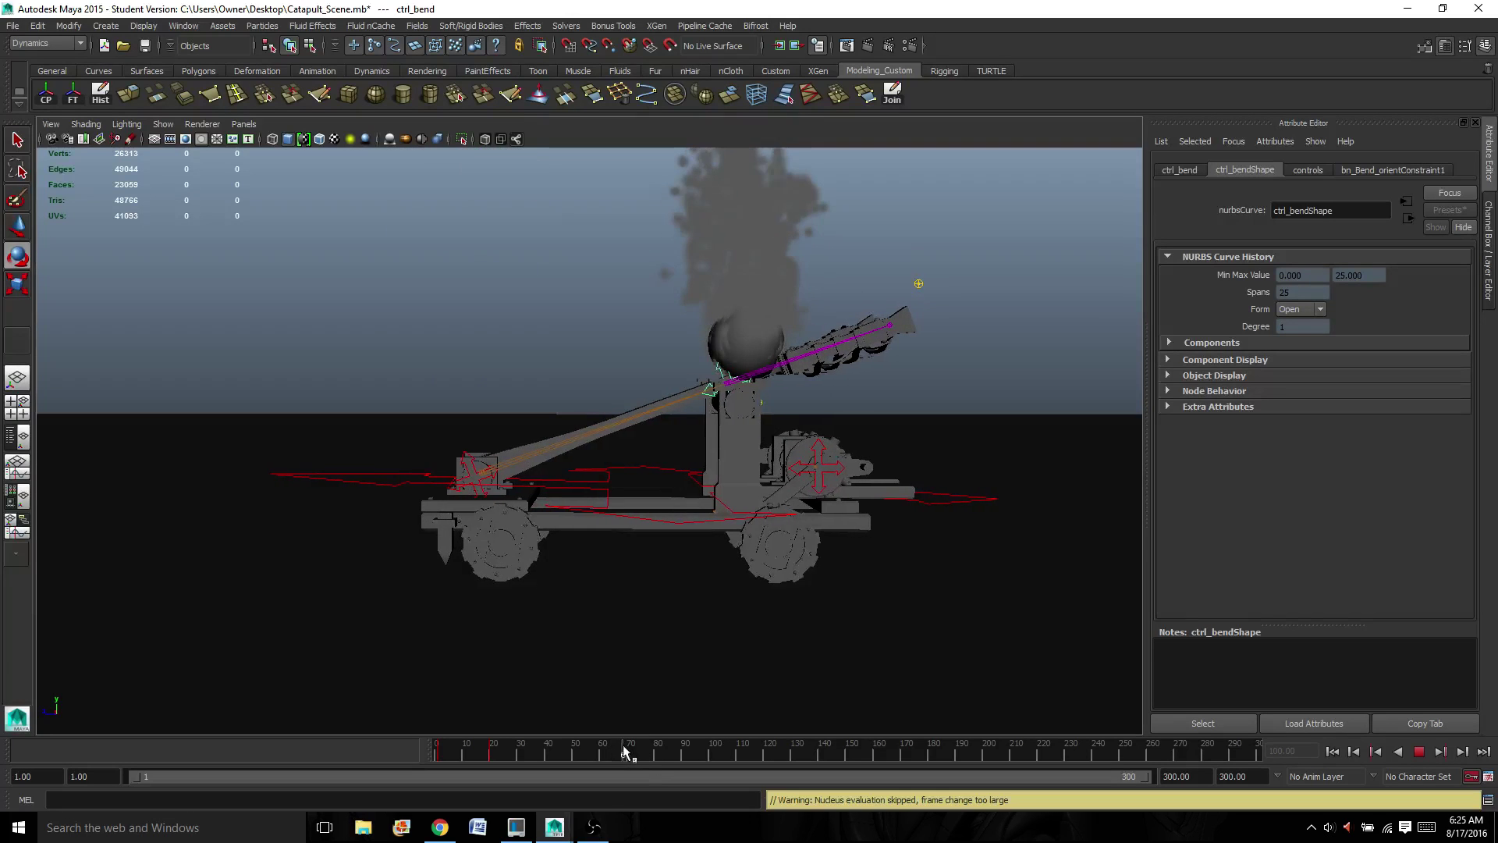
left_click_drag(452, 747, 419, 753)
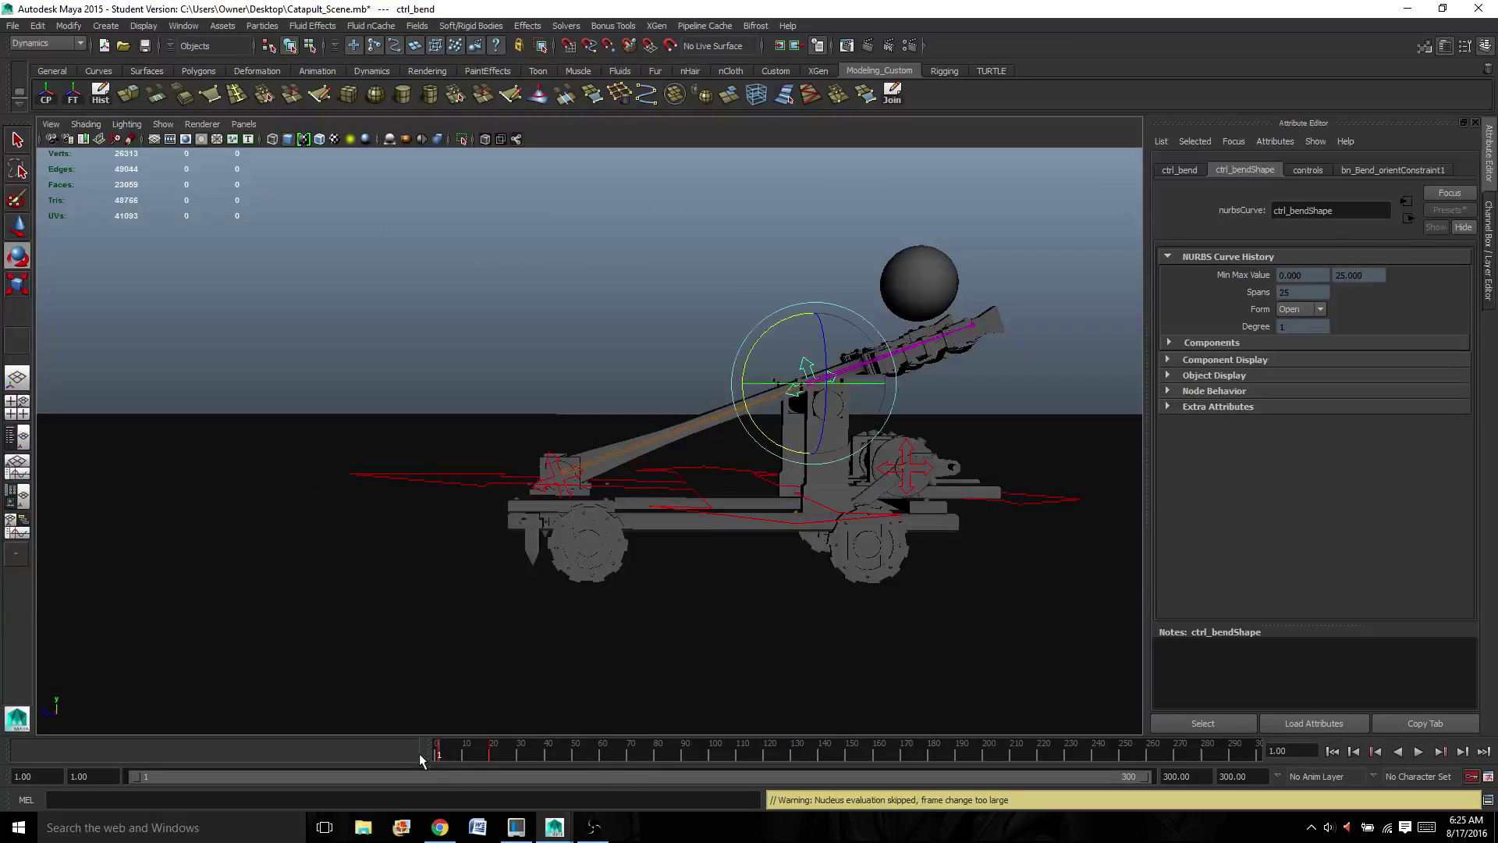
left_click(629, 757)
key("s")
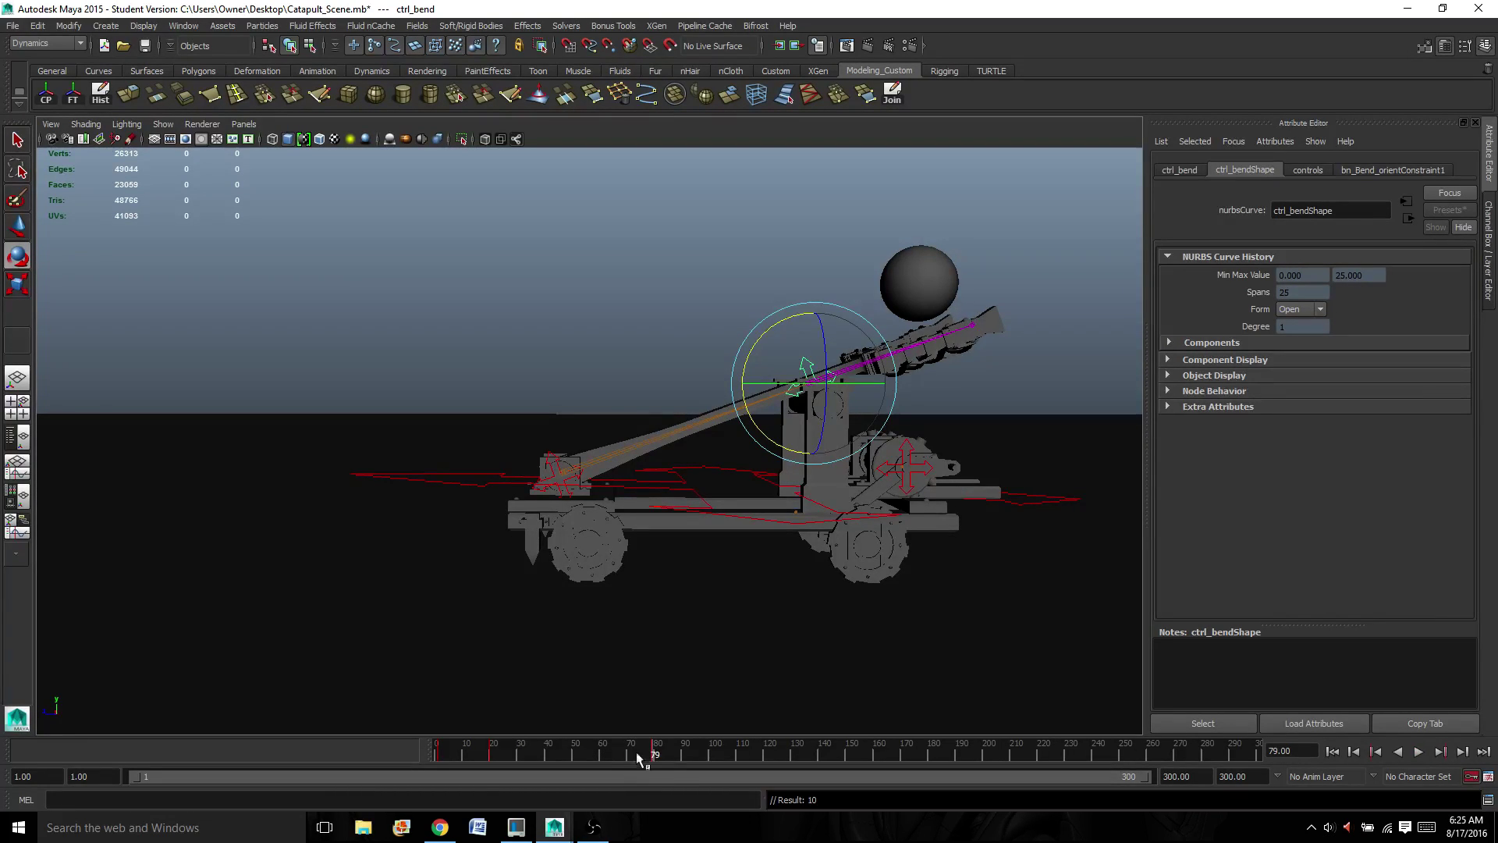
- At frame 101, rotate the bend control about 6.3° in X so the upper arm bends forward and is keyed
left_click_drag(621, 751, 713, 752)
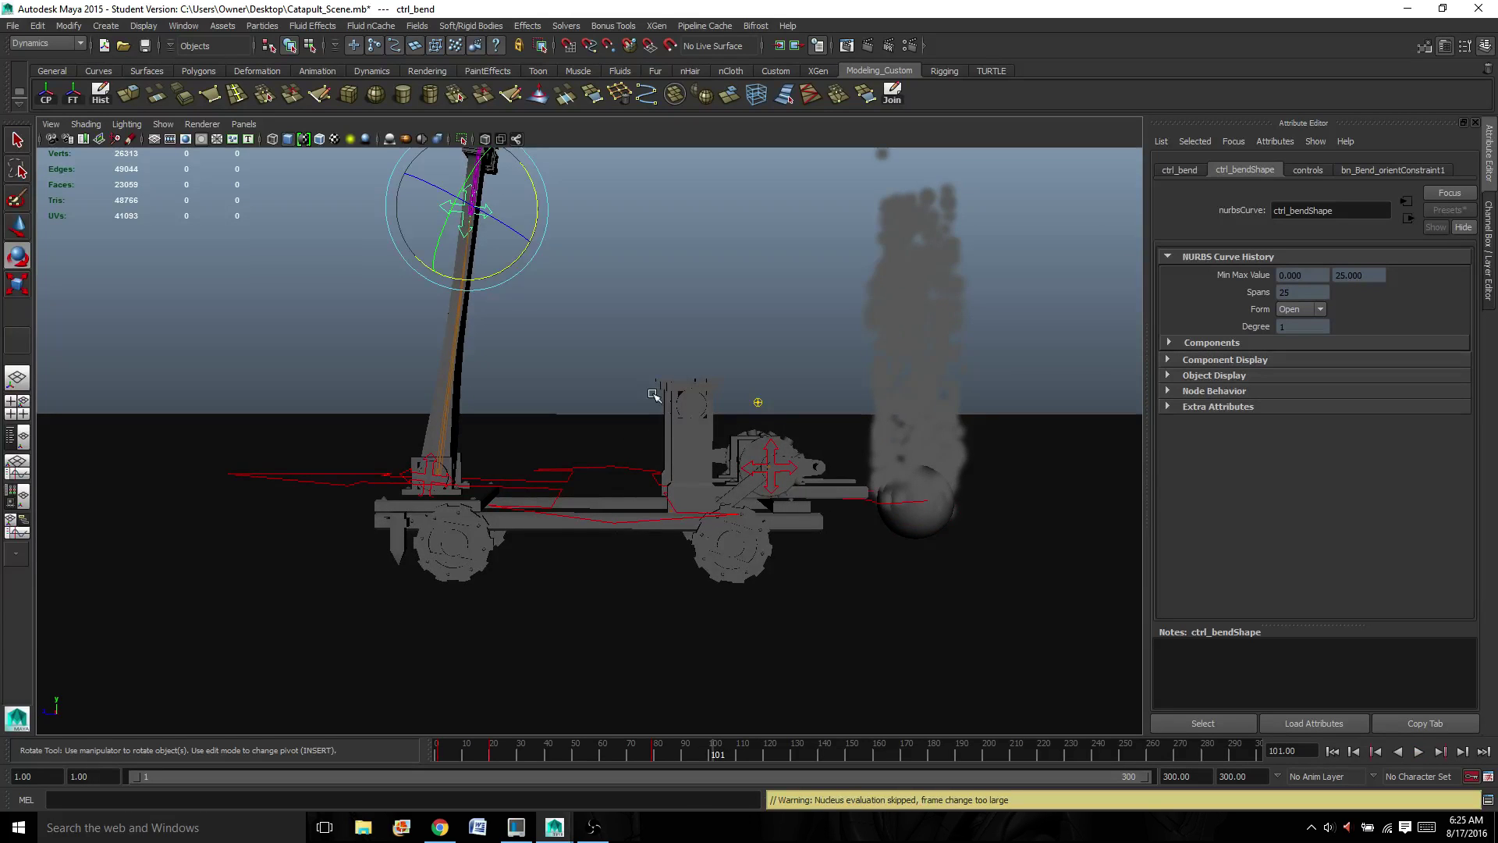
middle_click_drag(652, 394, 732, 559, "alt")
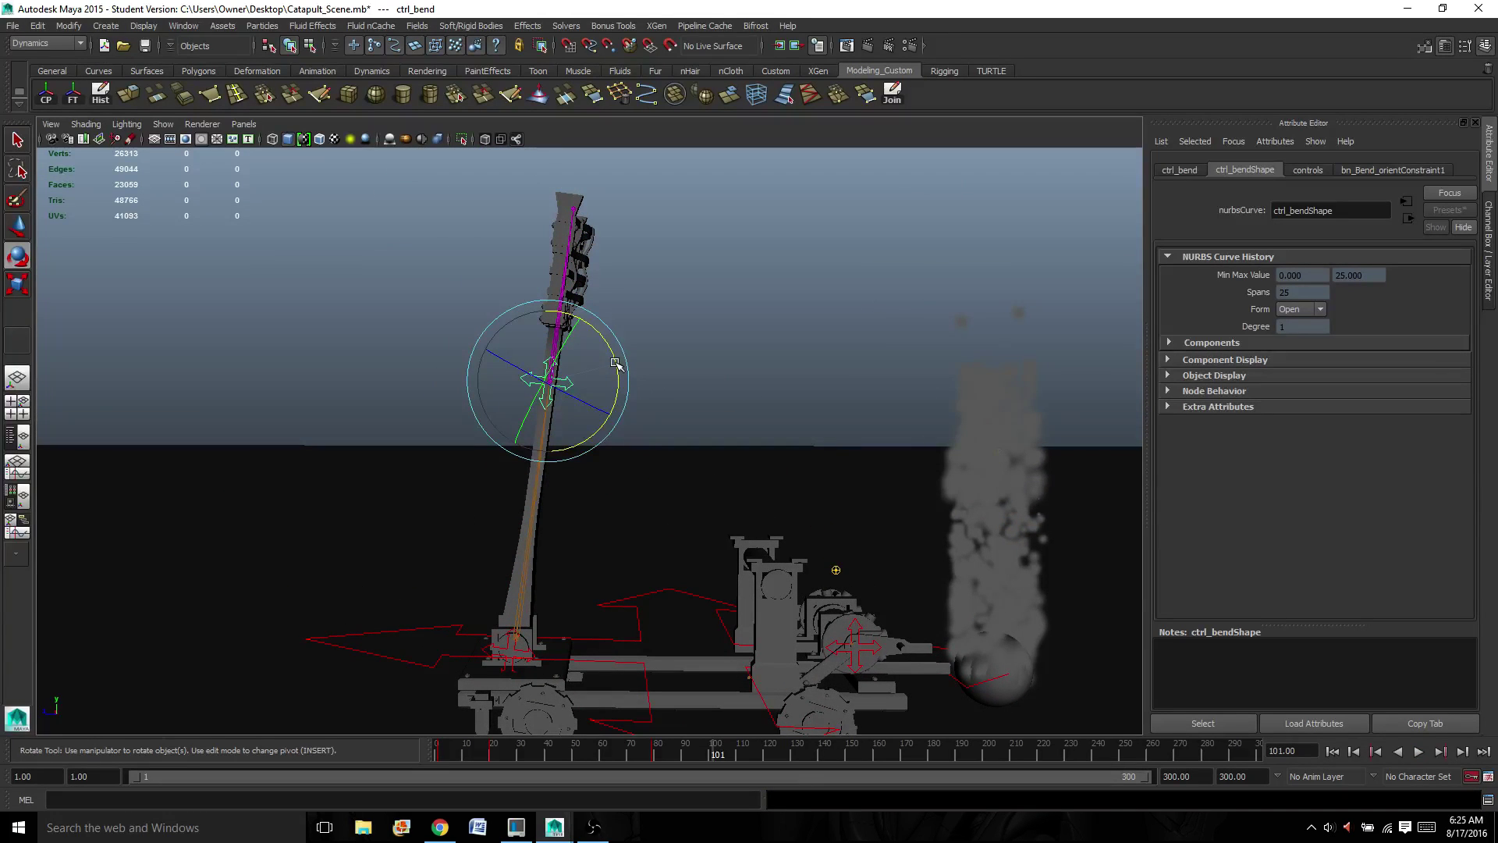
left_click_drag(617, 363, 612, 356)
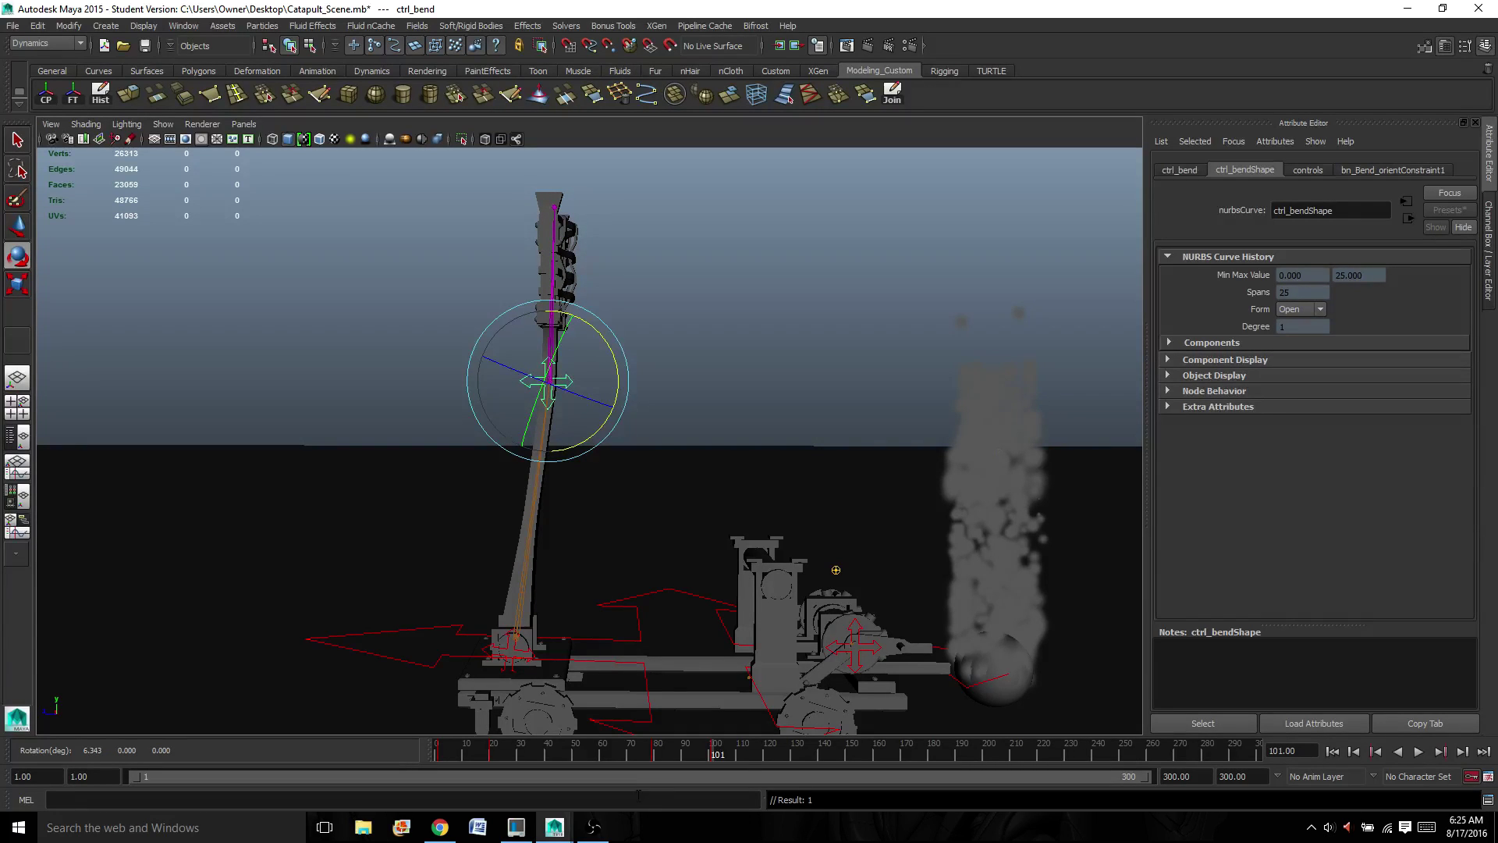
- Play the animation from frame 1 and scrub through the throw to frame 103 to check the arm and fireball
left_click(439, 753)
key("alt+v")
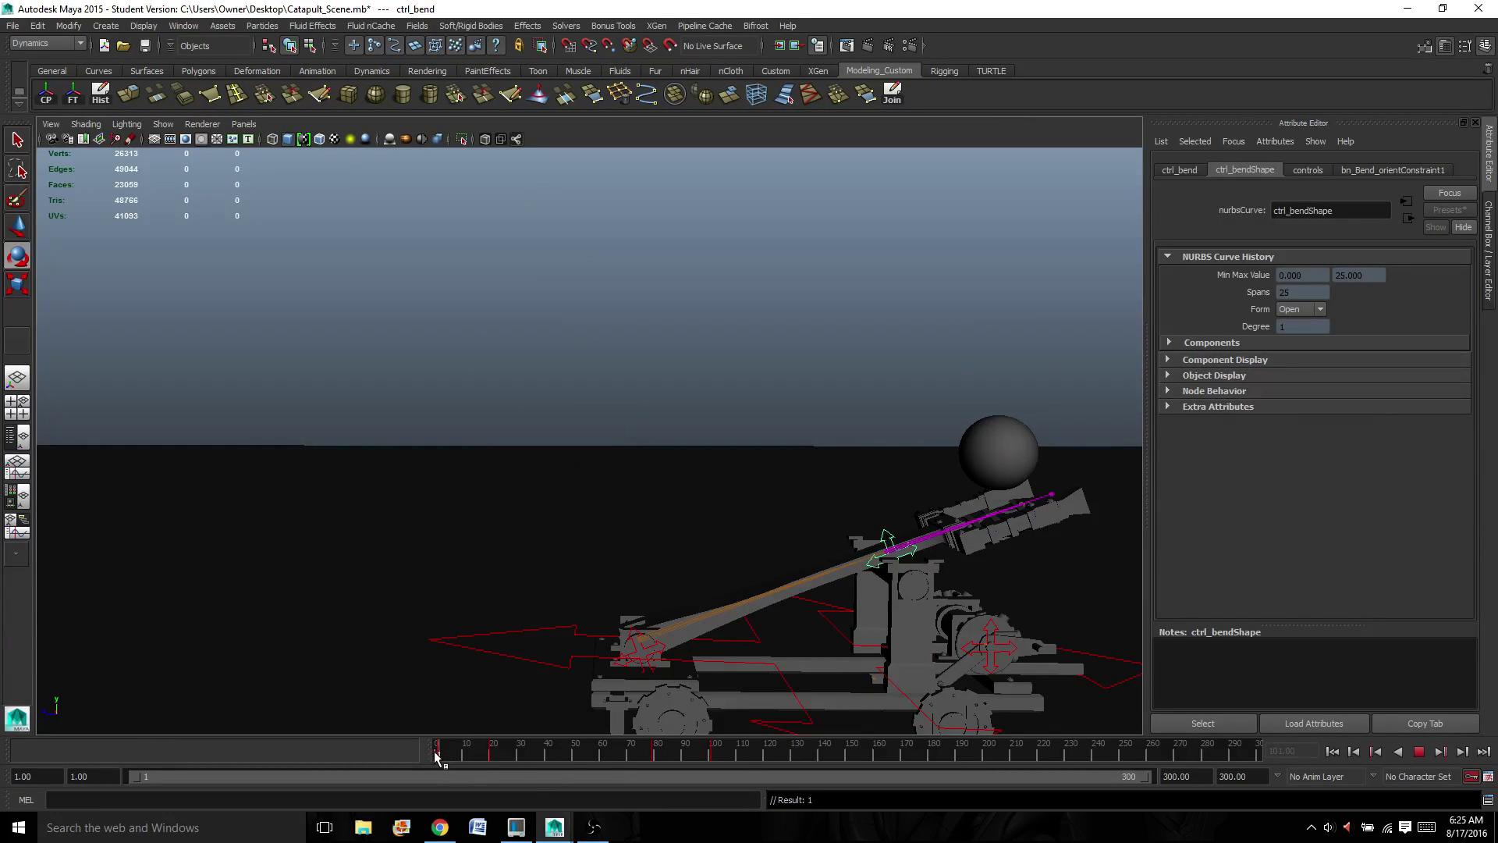
key("alt+v")
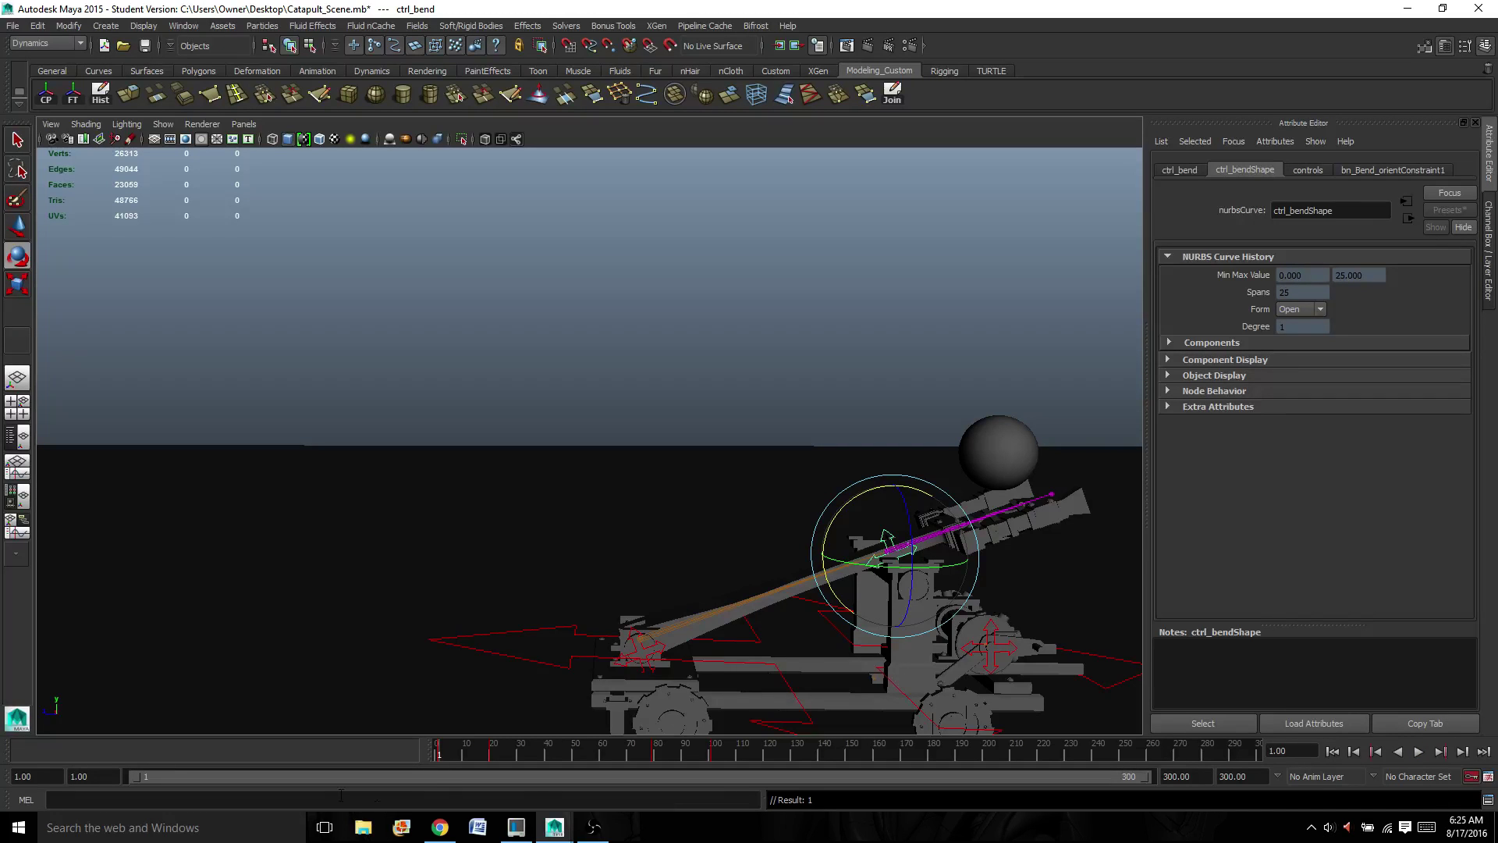
key("alt+v")
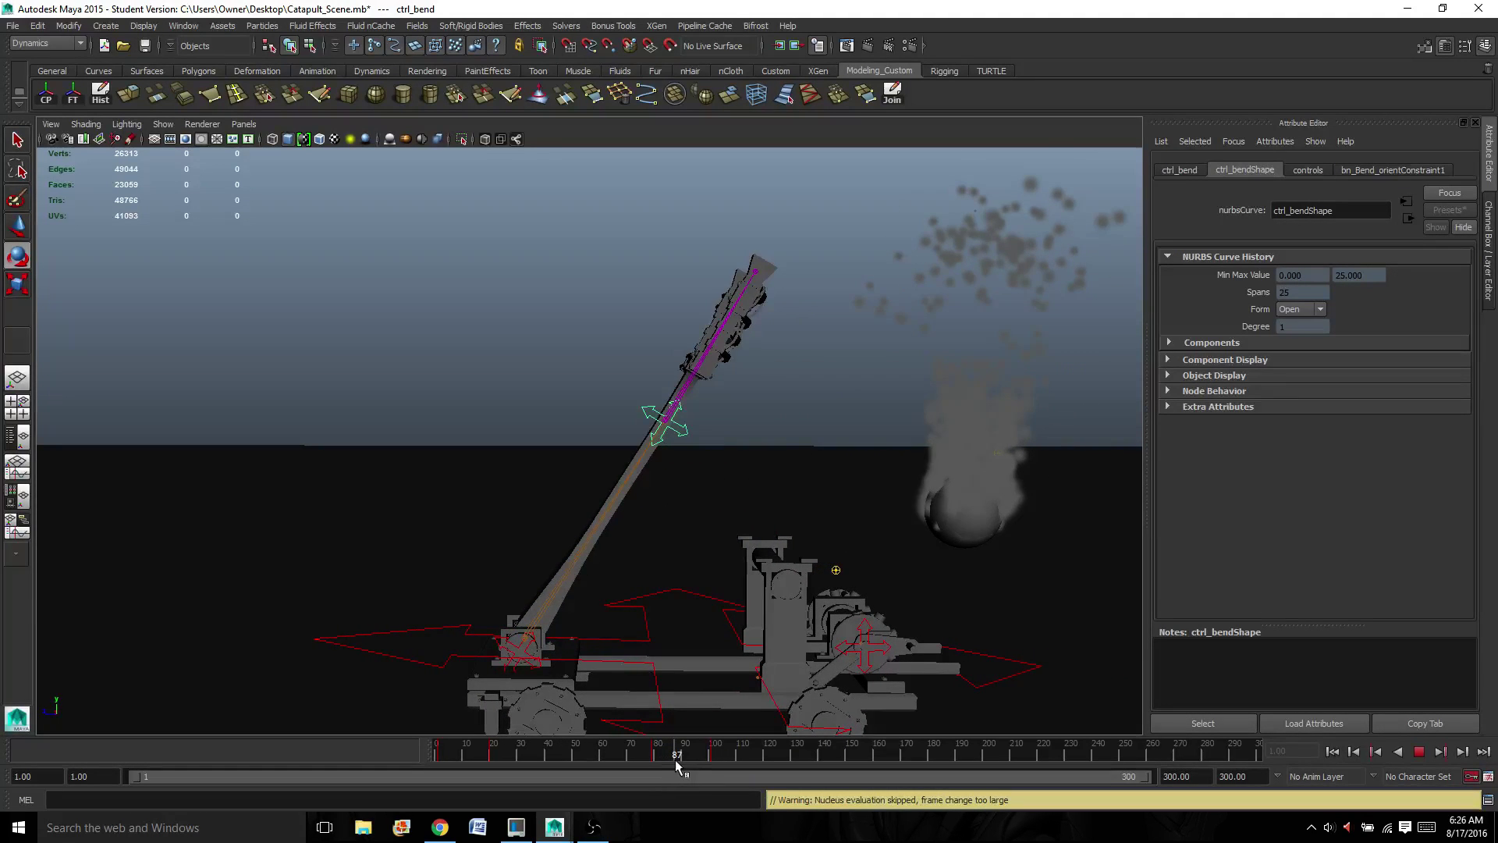
mouse_move(687, 760)
left_mouse_down()
mouse_move(713, 762)
mouse_move(635, 751)
mouse_move(721, 761)
left_mouse_up()
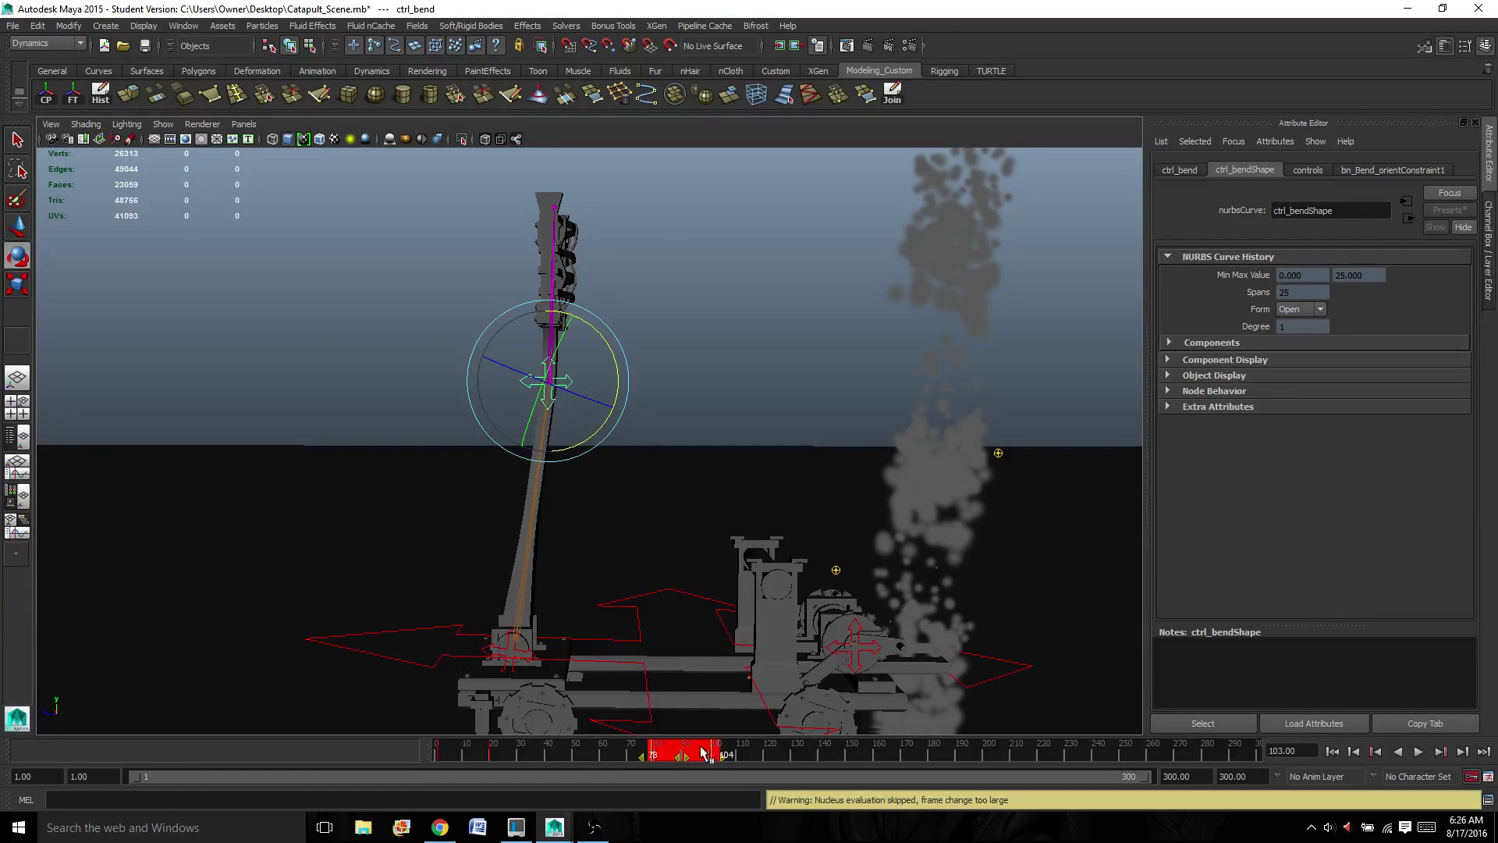
- Shift the bend control's keys from frames 79 and 101 to frames 92 and 114, and scrub through to frame 121
left_click_drag(684, 759, 724, 761)
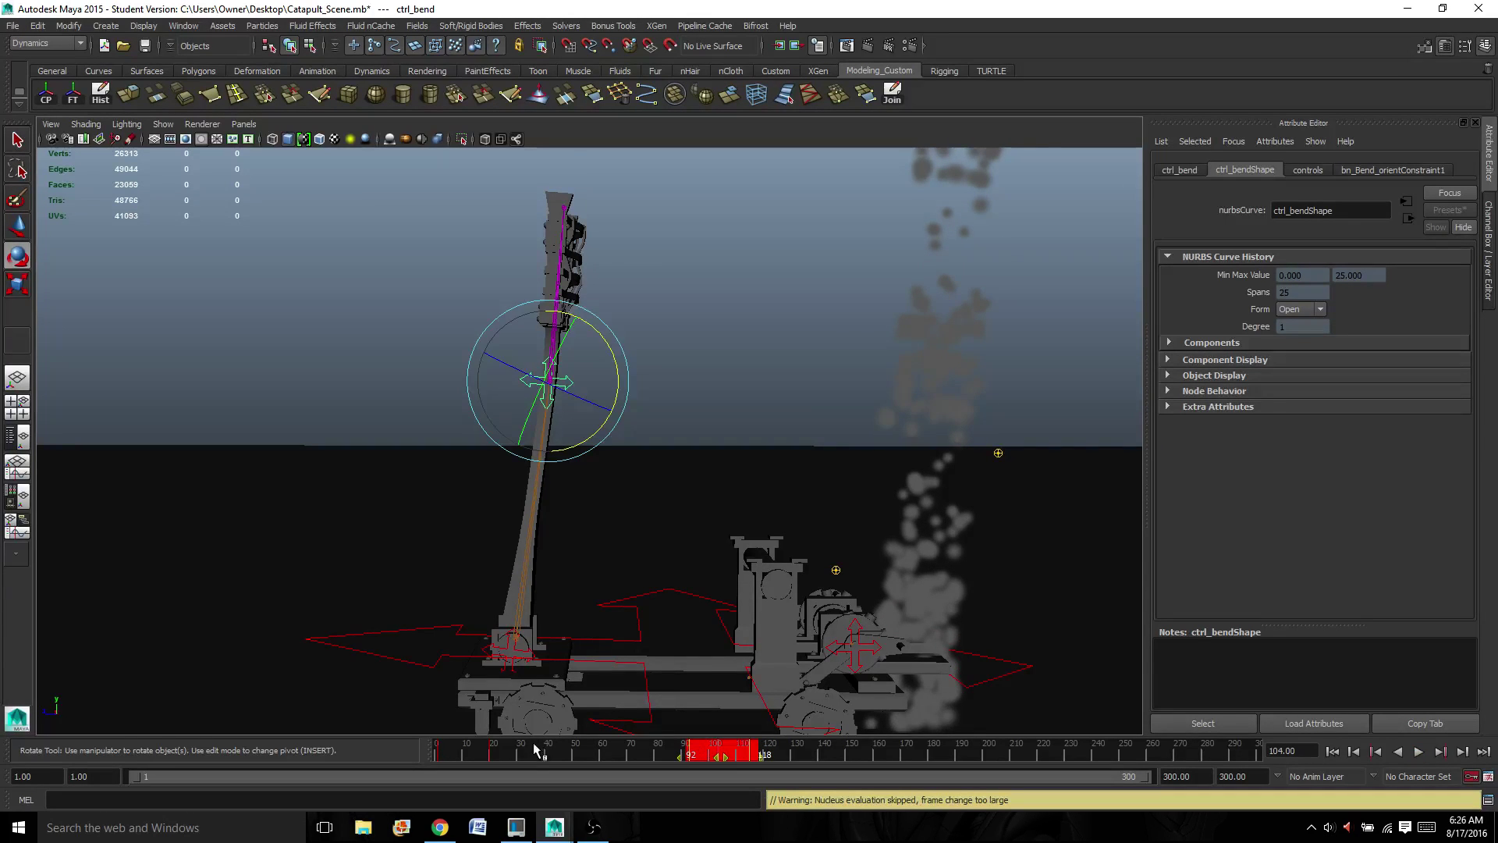
left_click_drag(494, 755, 768, 733)
key("e")
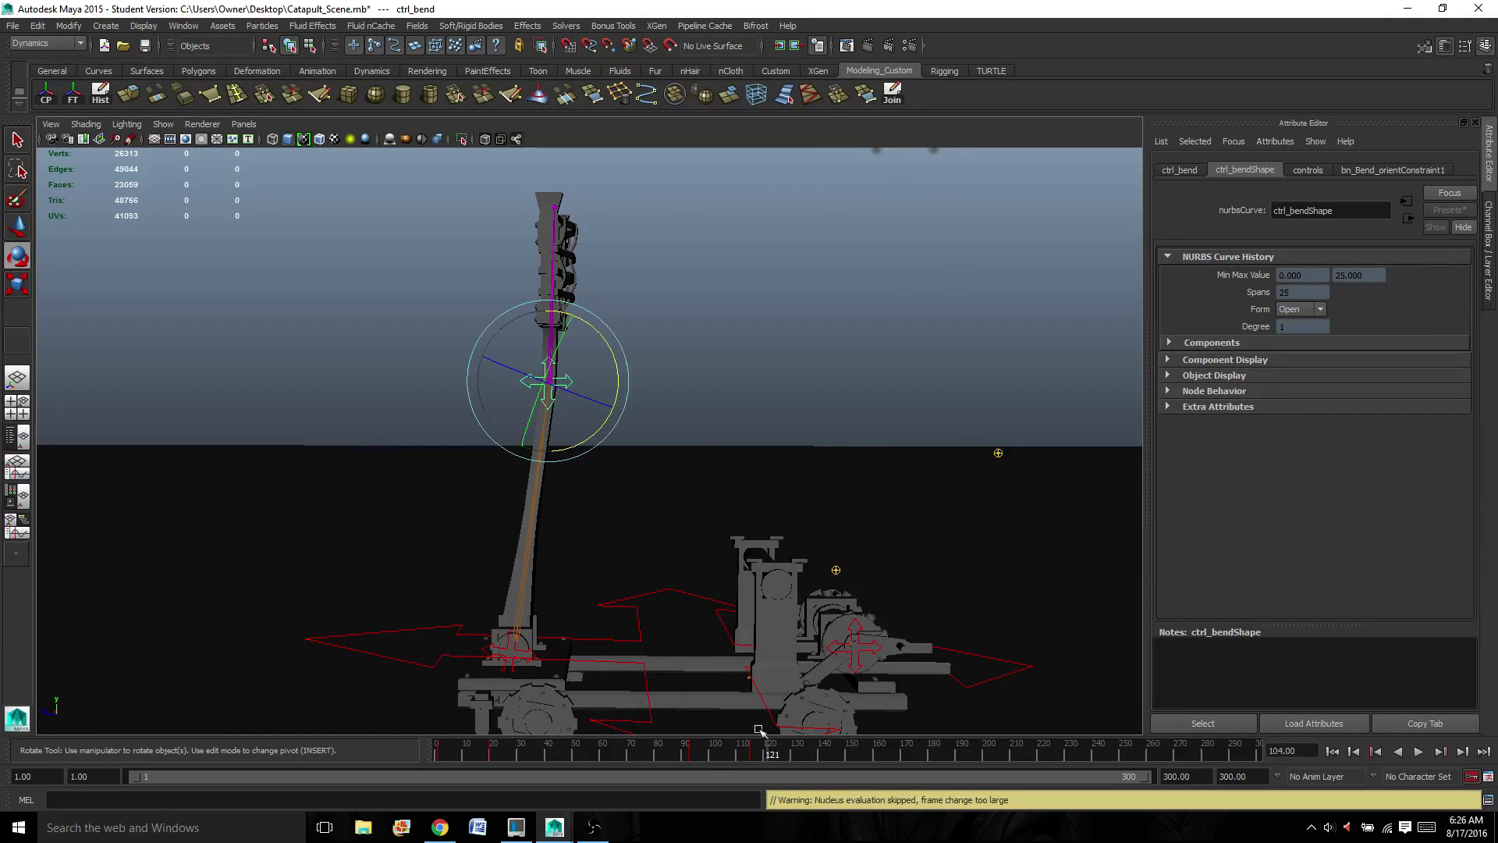
- Copy the bend control's unbent pose from frame 92 to a new key at frame 128 so the arm straightens again
left_click(697, 754)
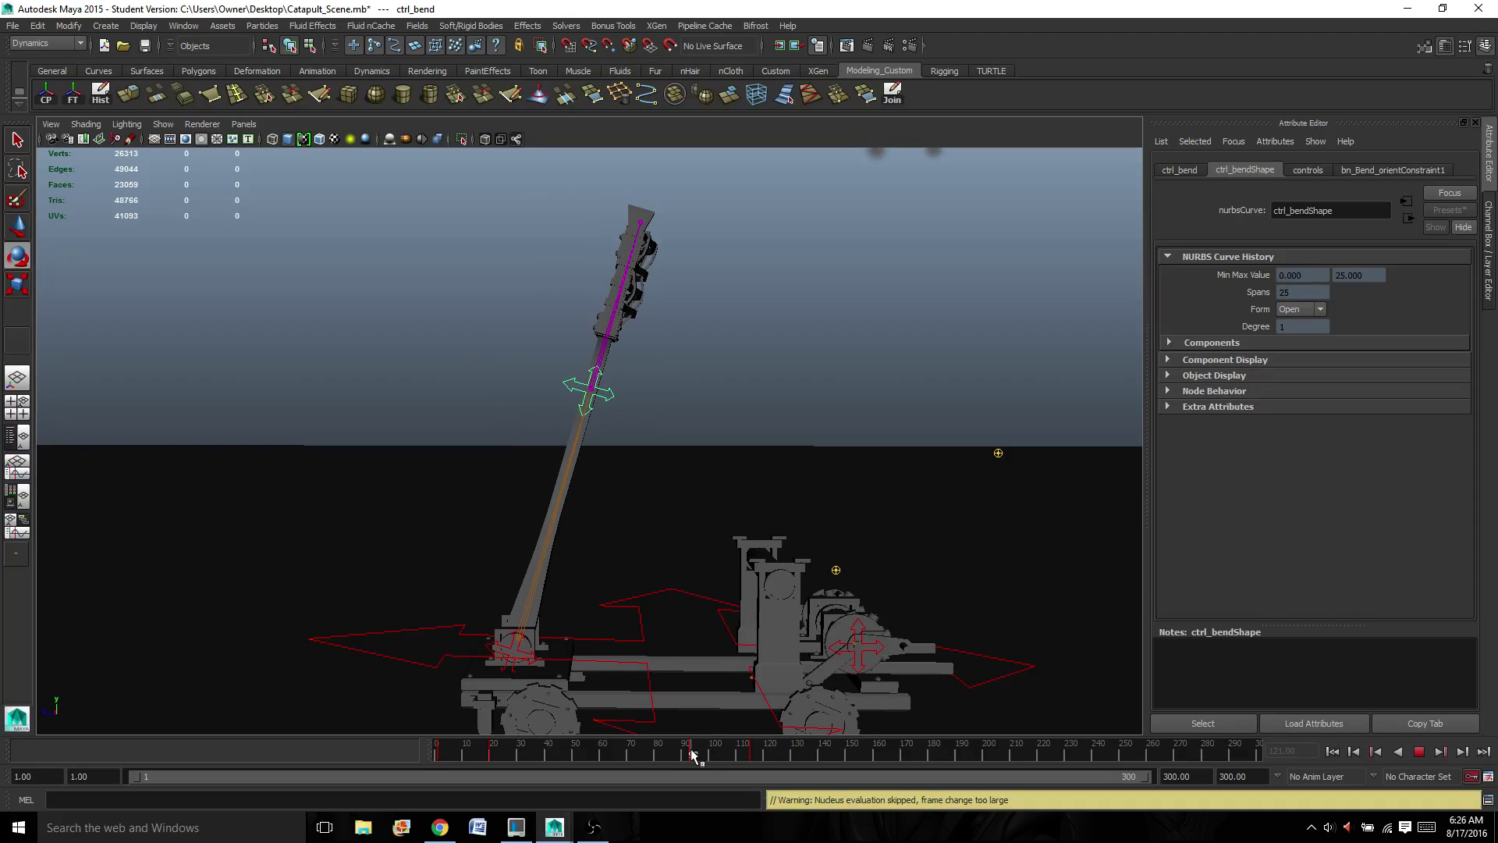
left_click(824, 754)
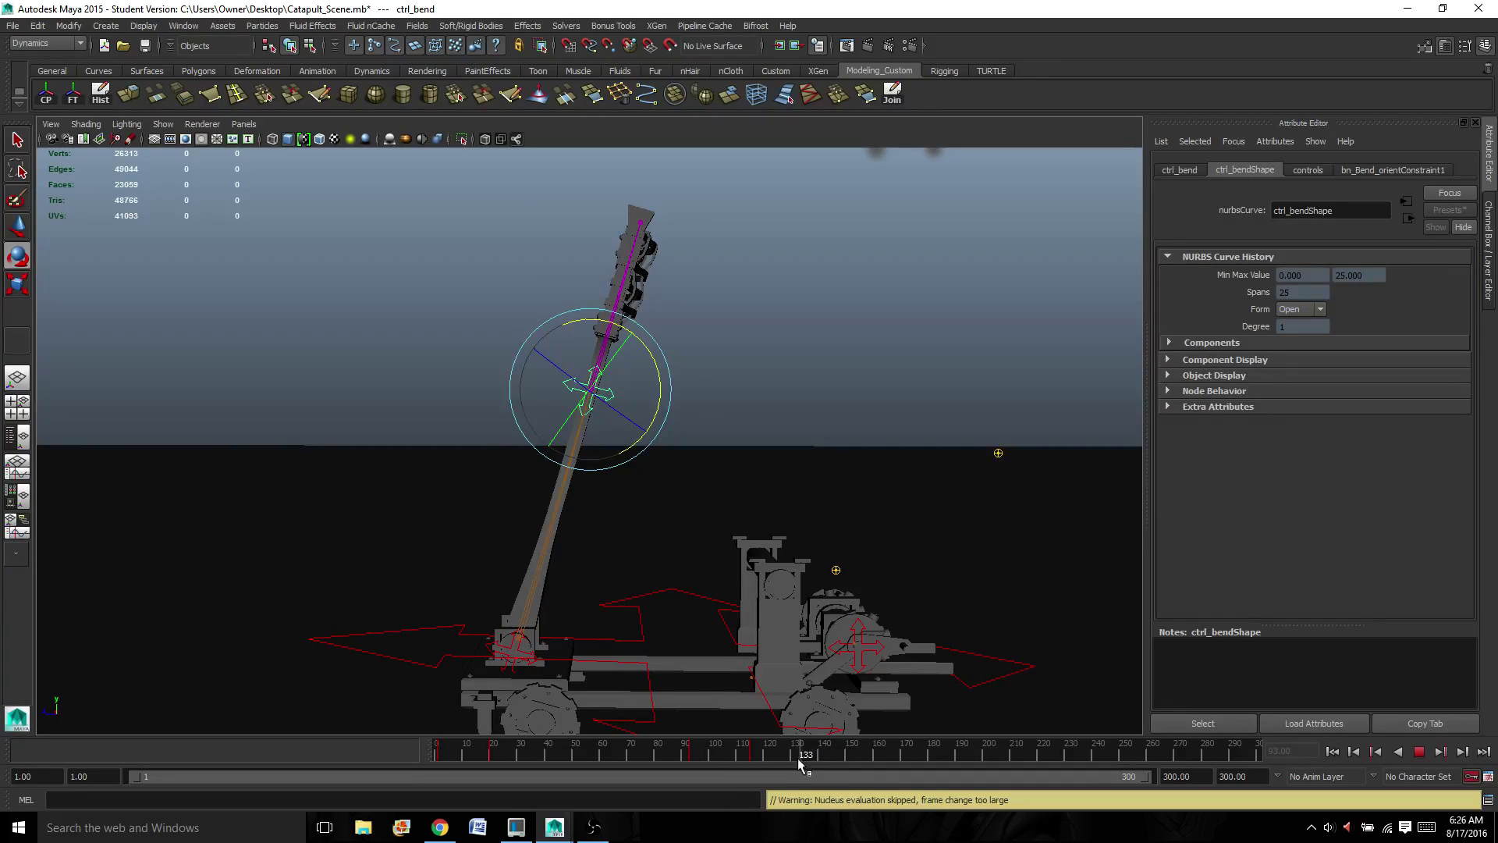
left_click(687, 753)
left_click_drag(687, 750, 786, 742)
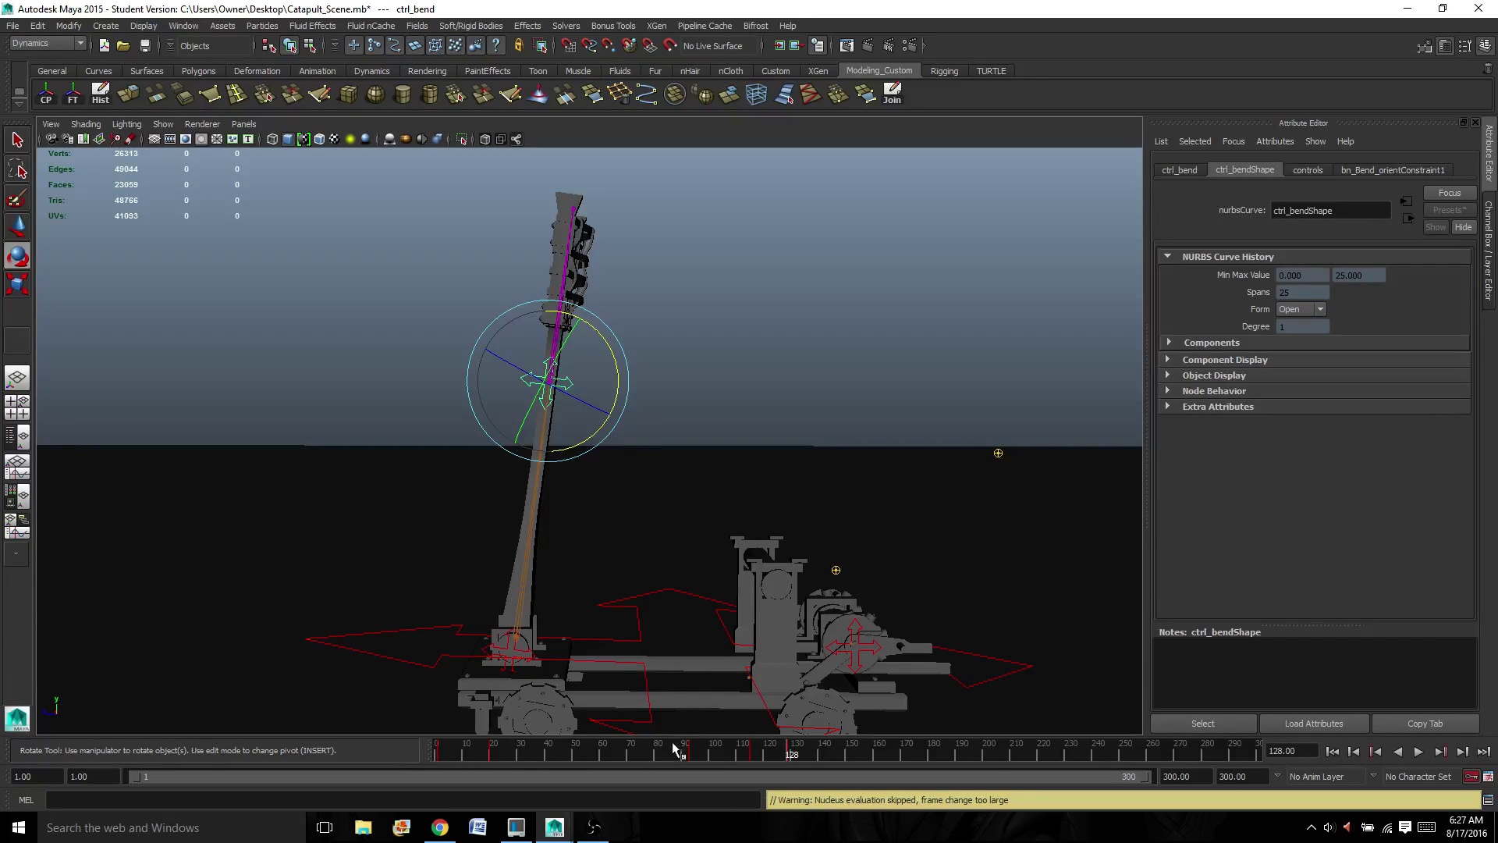
- Play the simulation from frame 1 to check the arm's bend and the fireball's release, stopping at frame 152
left_click_drag(674, 748, 239, 757)
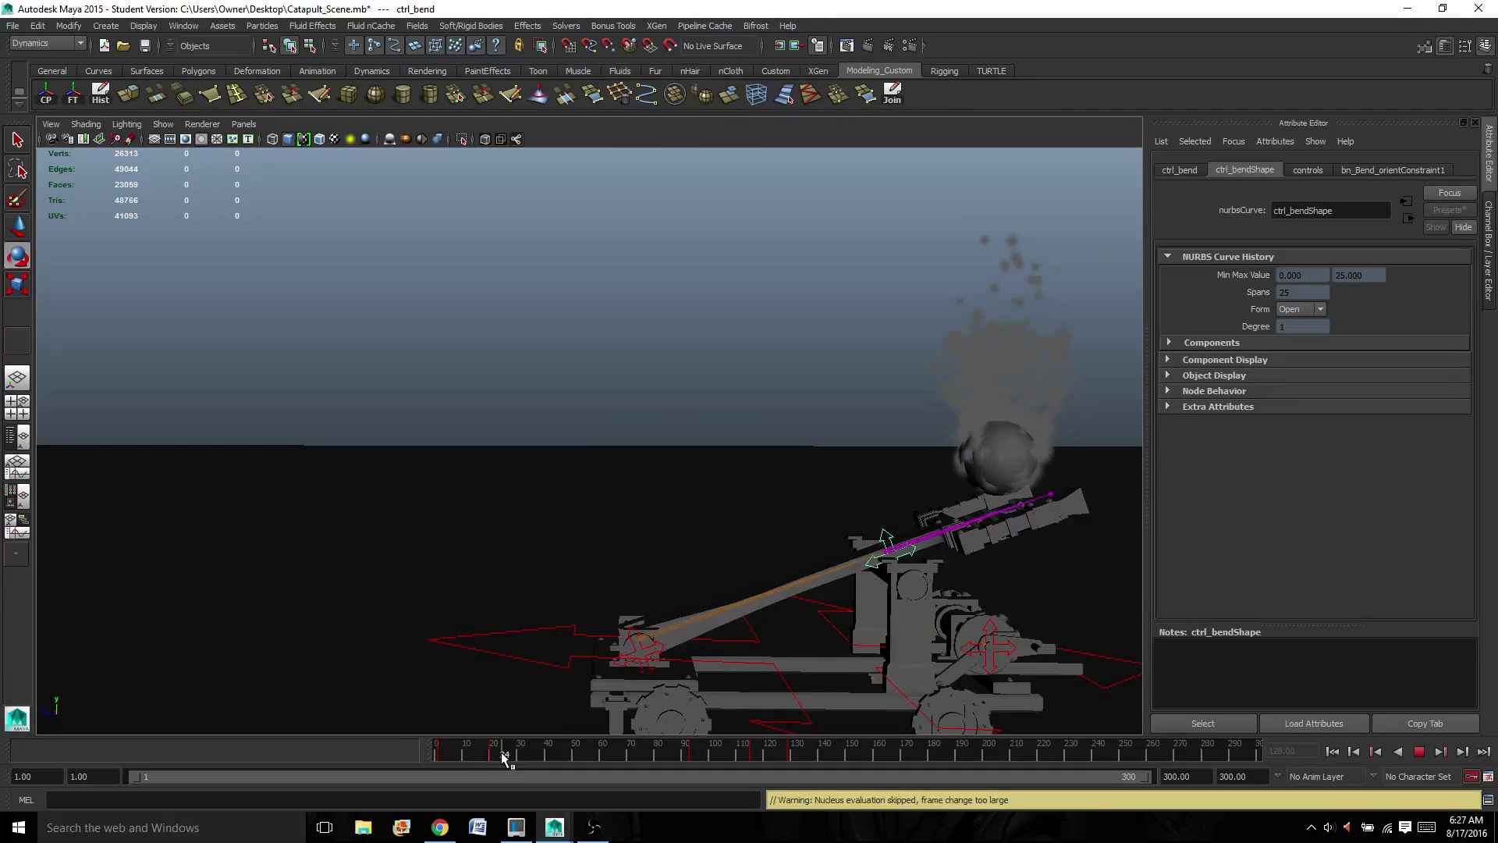
key("Escape")
key("e")
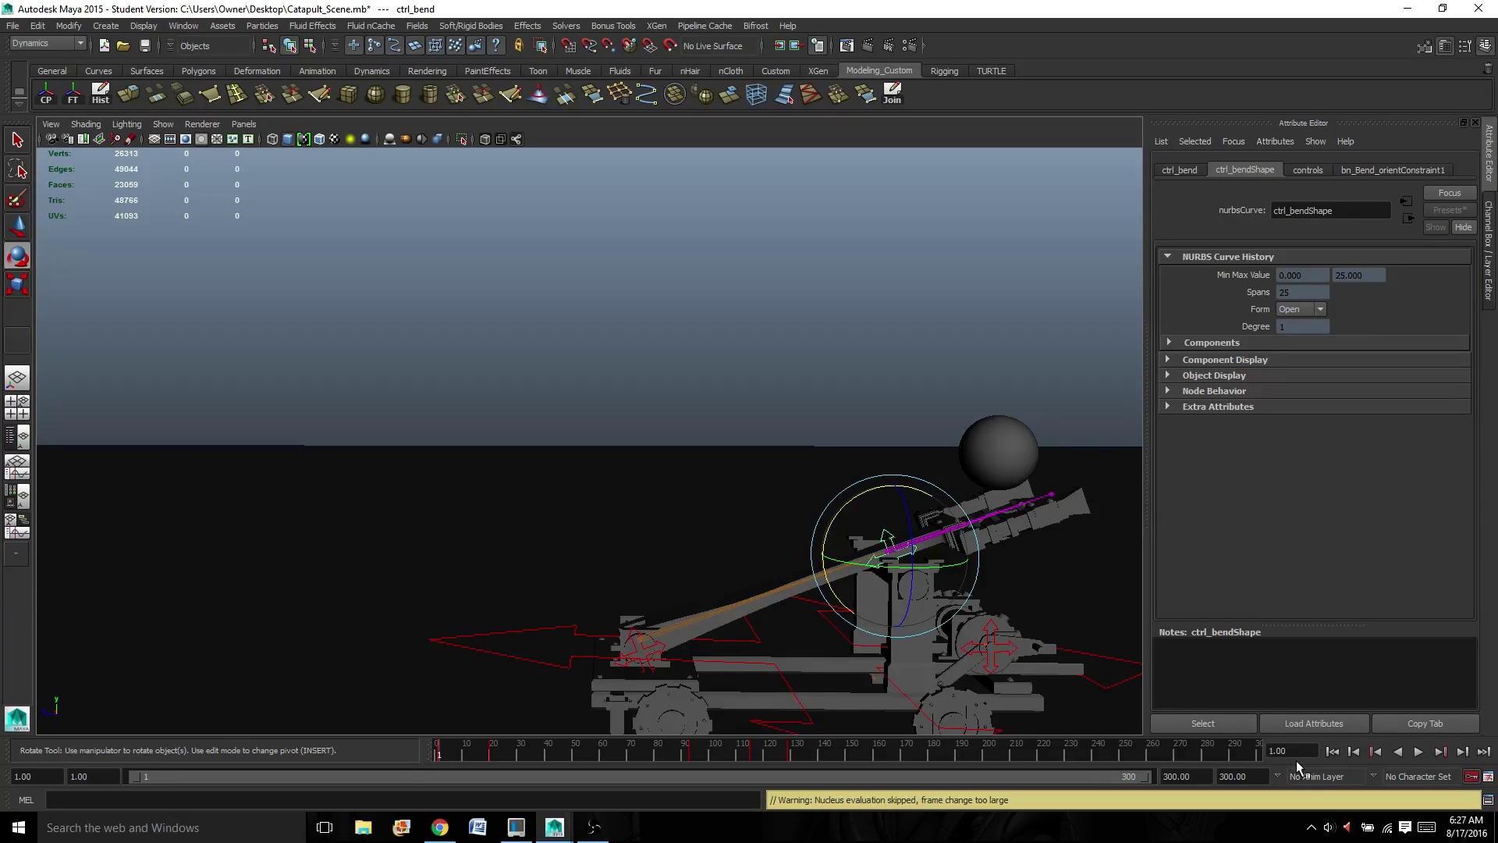
left_click(1417, 751)
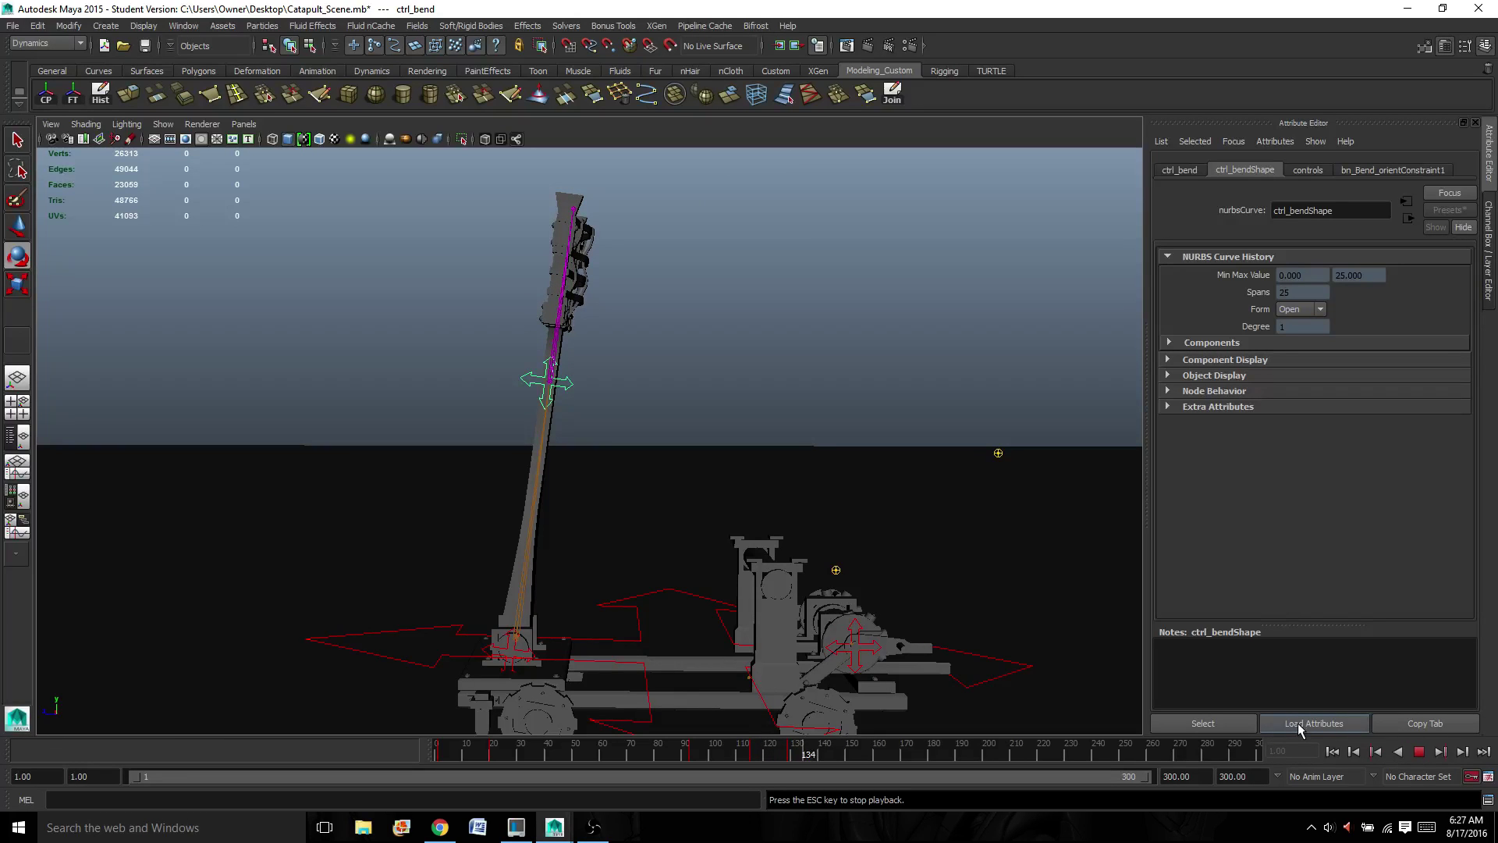
left_click(1419, 750)
key("e")
- Play on from frame 152 to frame 256 with the whole ground in view to check the fireball's landing, and return to frame 1
scroll(827, 546, "down", 5)
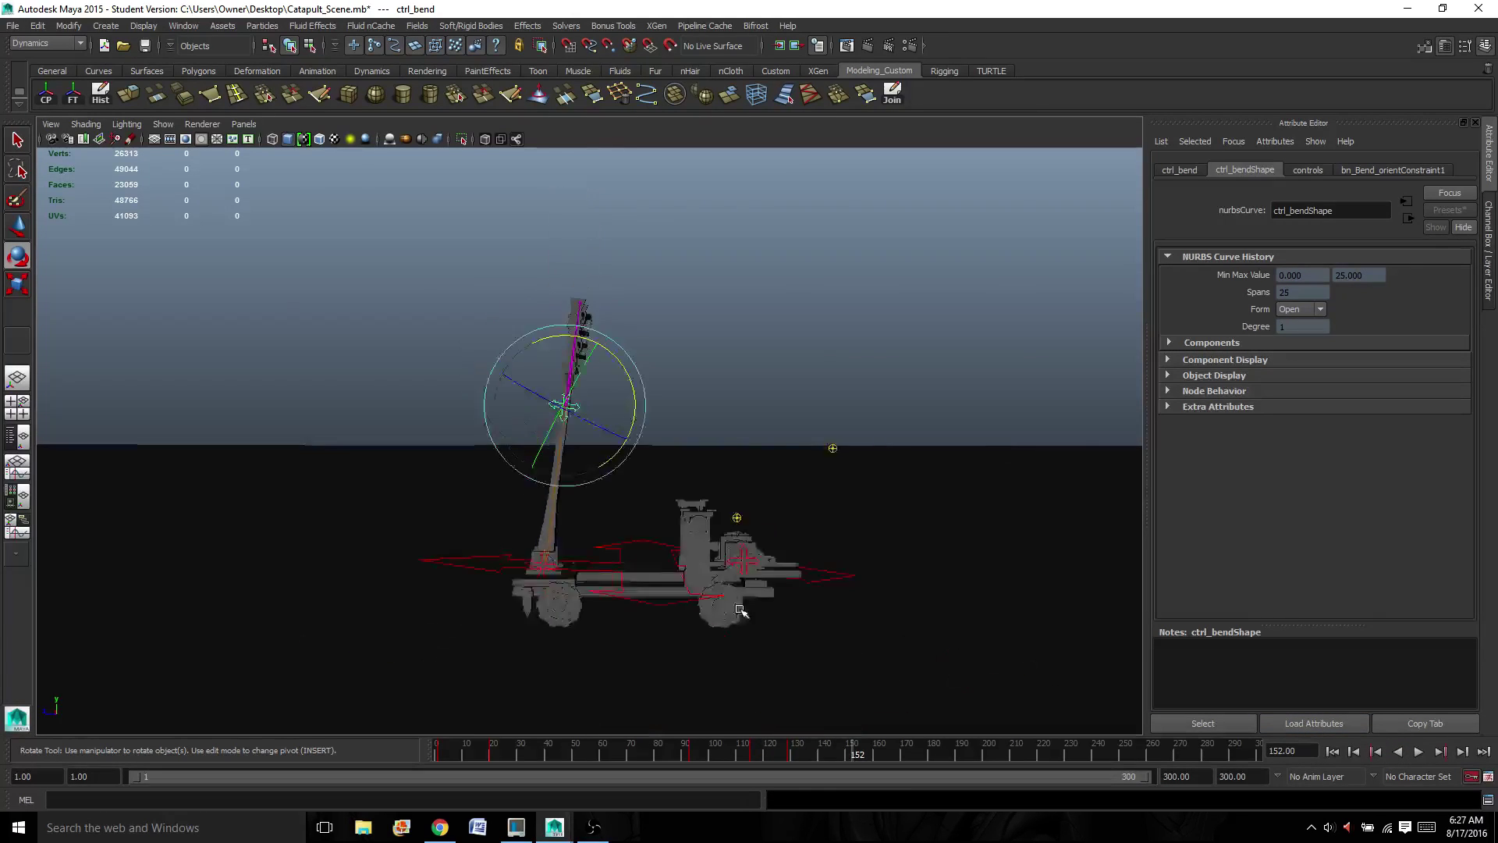
scroll(691, 599, "down", 5)
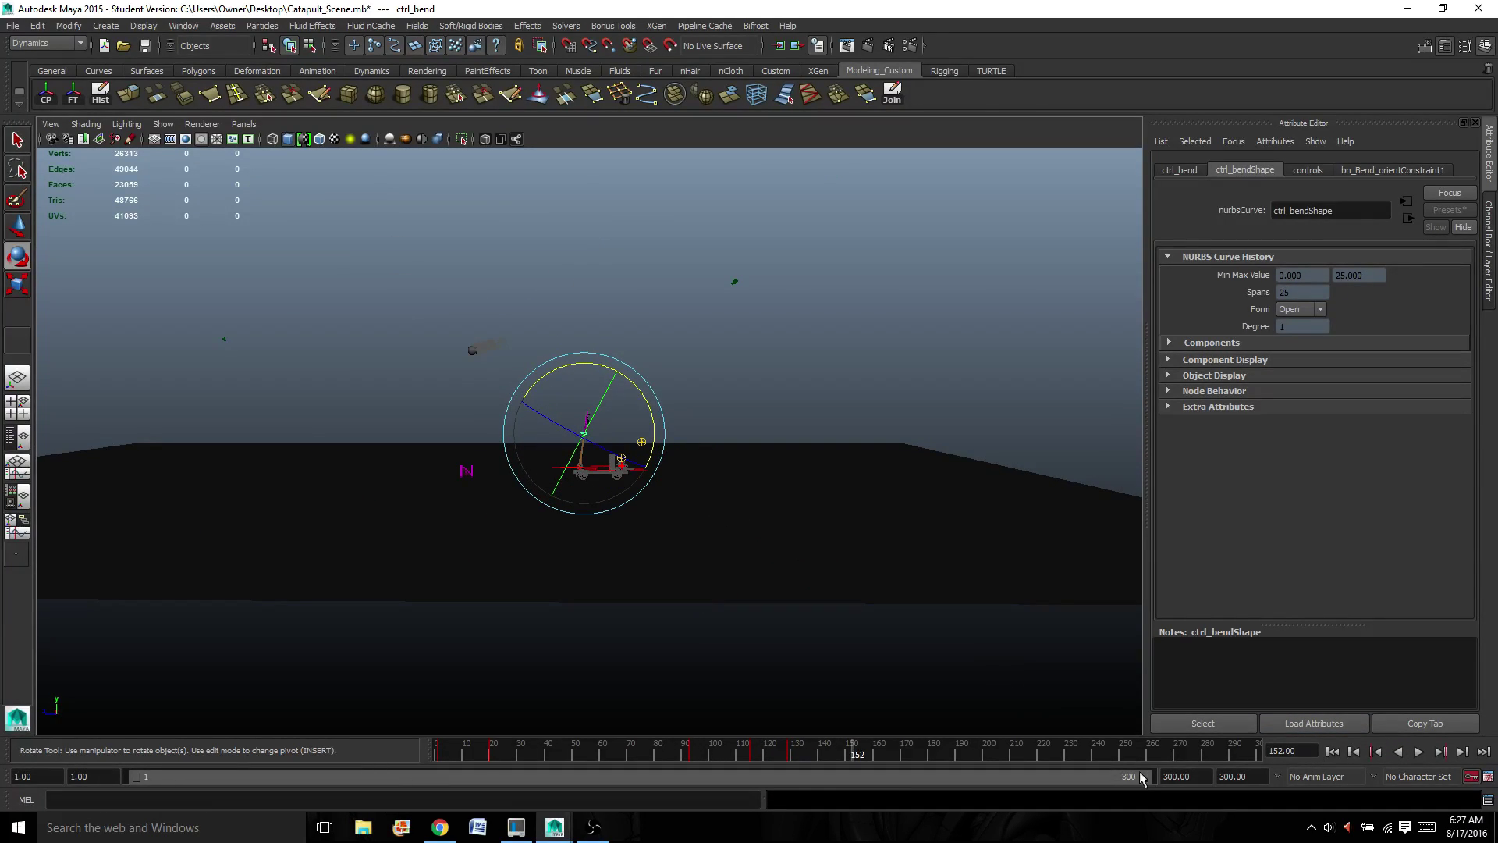
left_click(1419, 751)
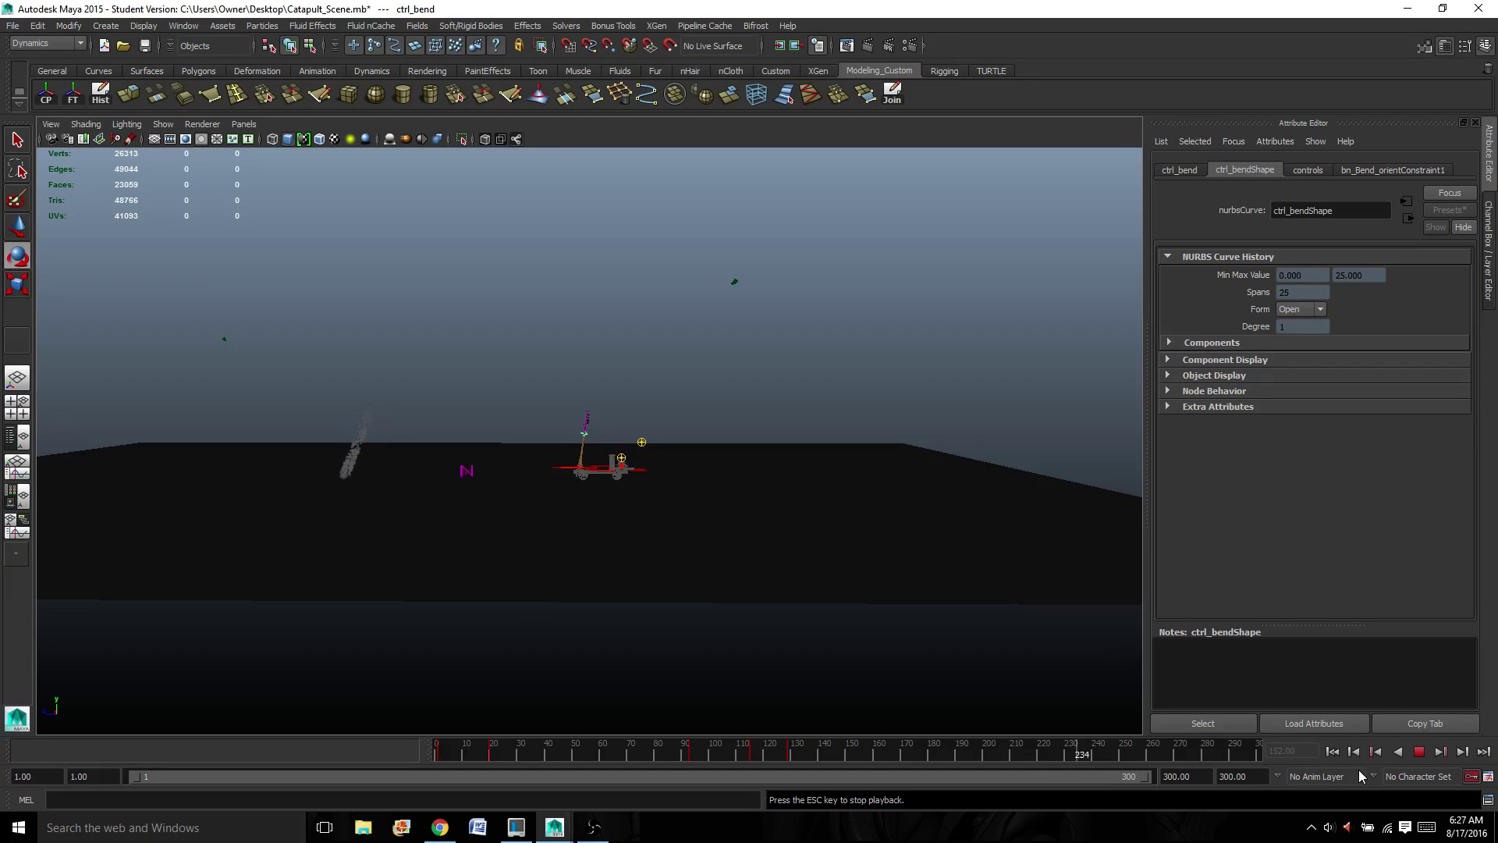
left_click(1419, 751)
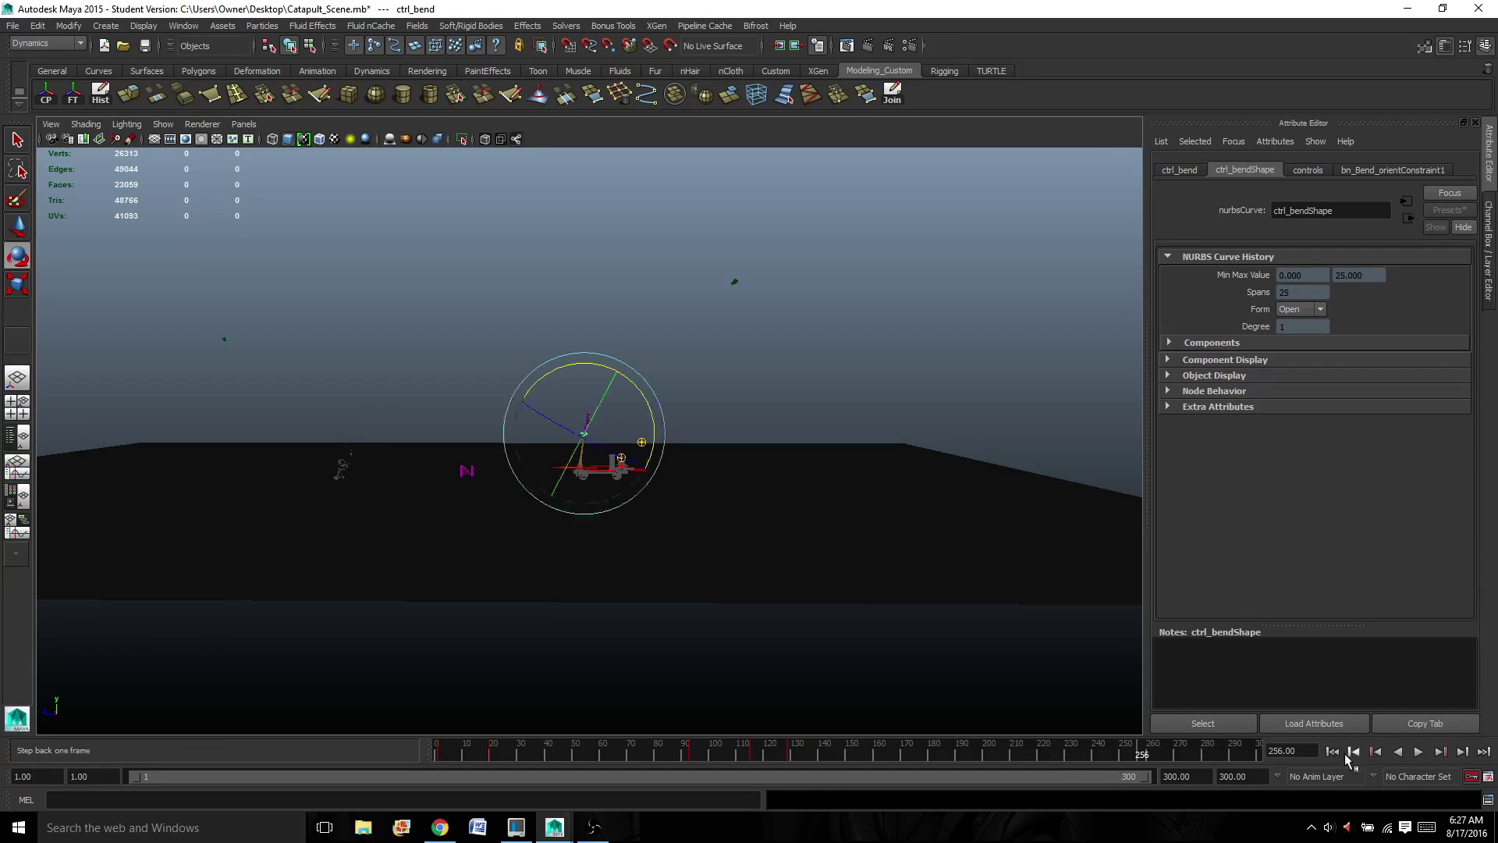
left_click(1331, 751)
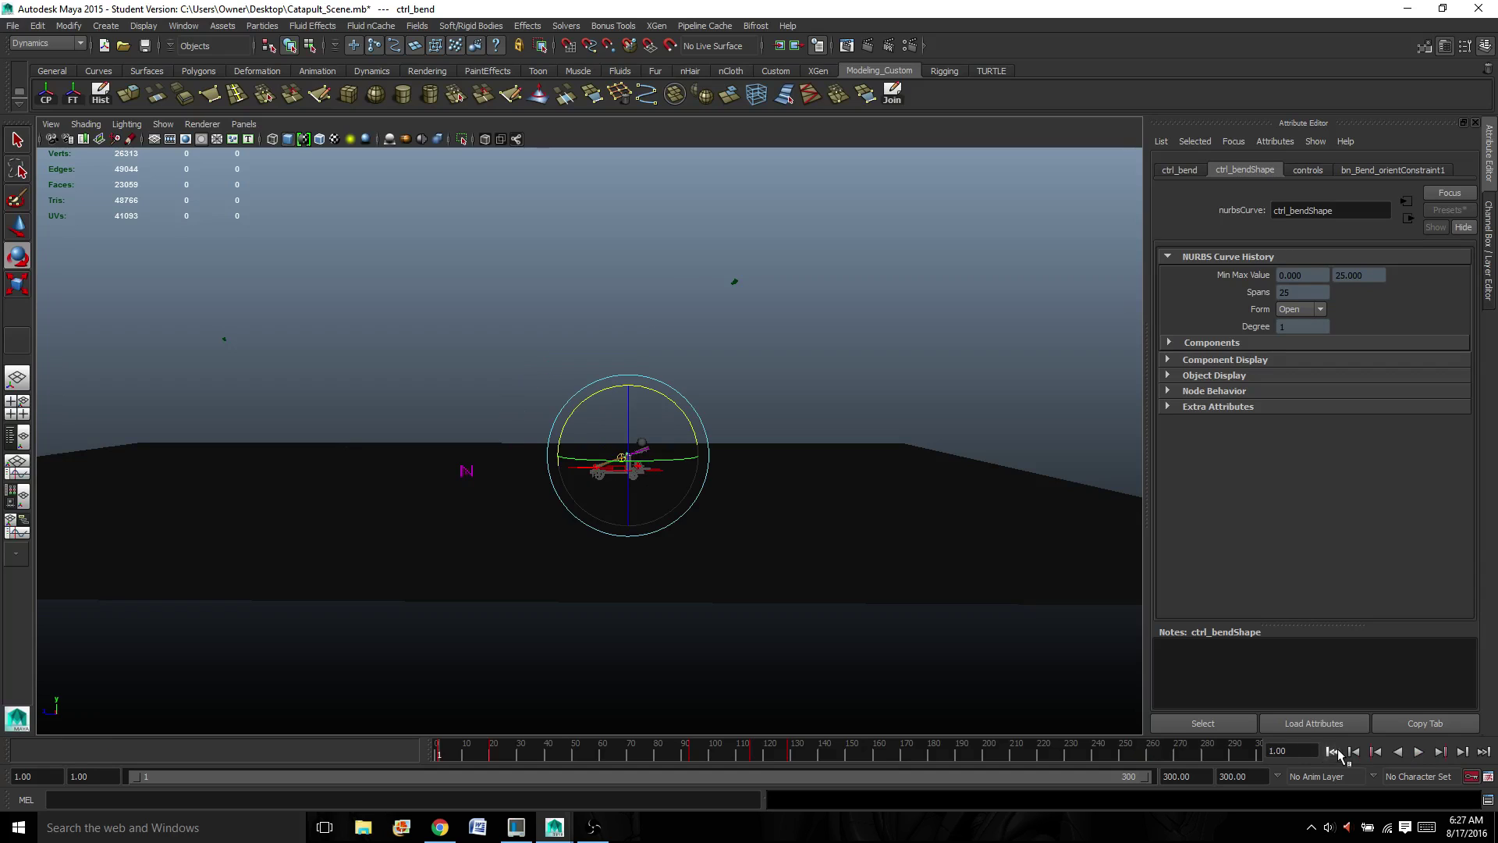
- Make the ground plane, pPlane1, a passive nDynamics collider and deselect everything
left_click(950, 552)
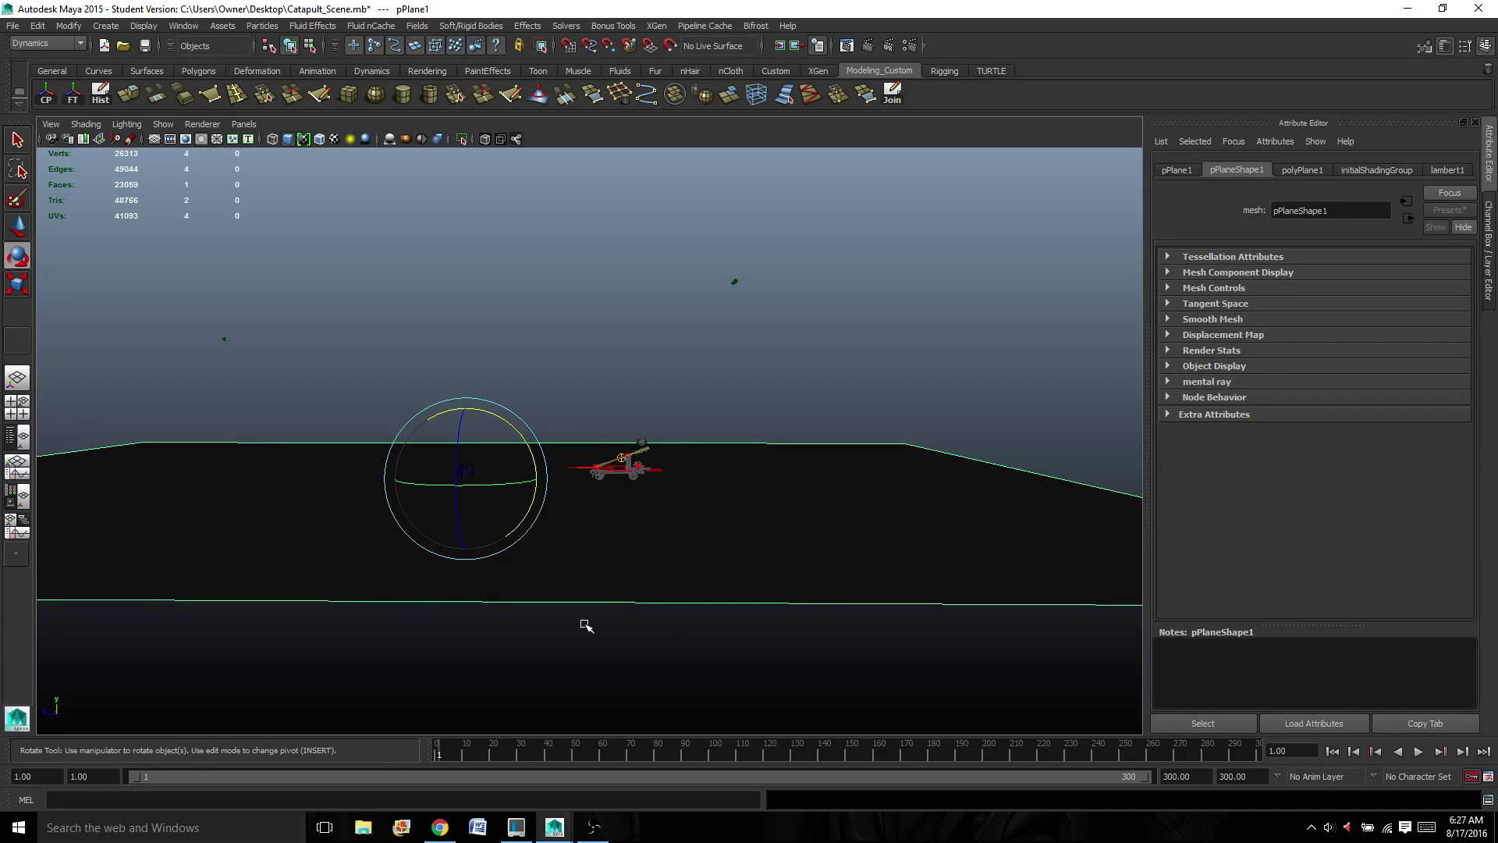
left_click(70, 43)
left_click(55, 110)
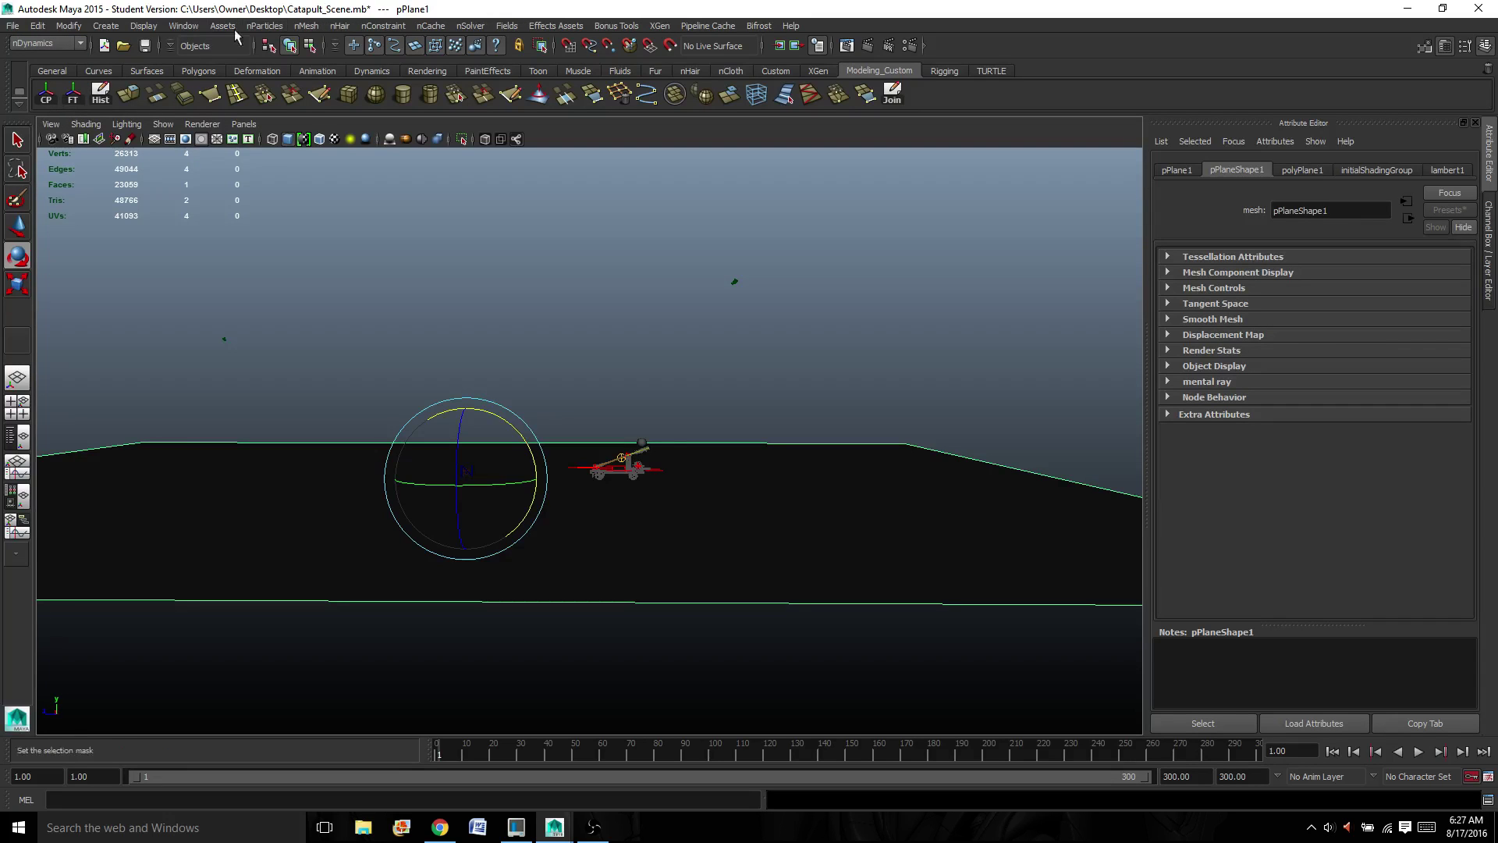
left_click(304, 26)
left_click(353, 47)
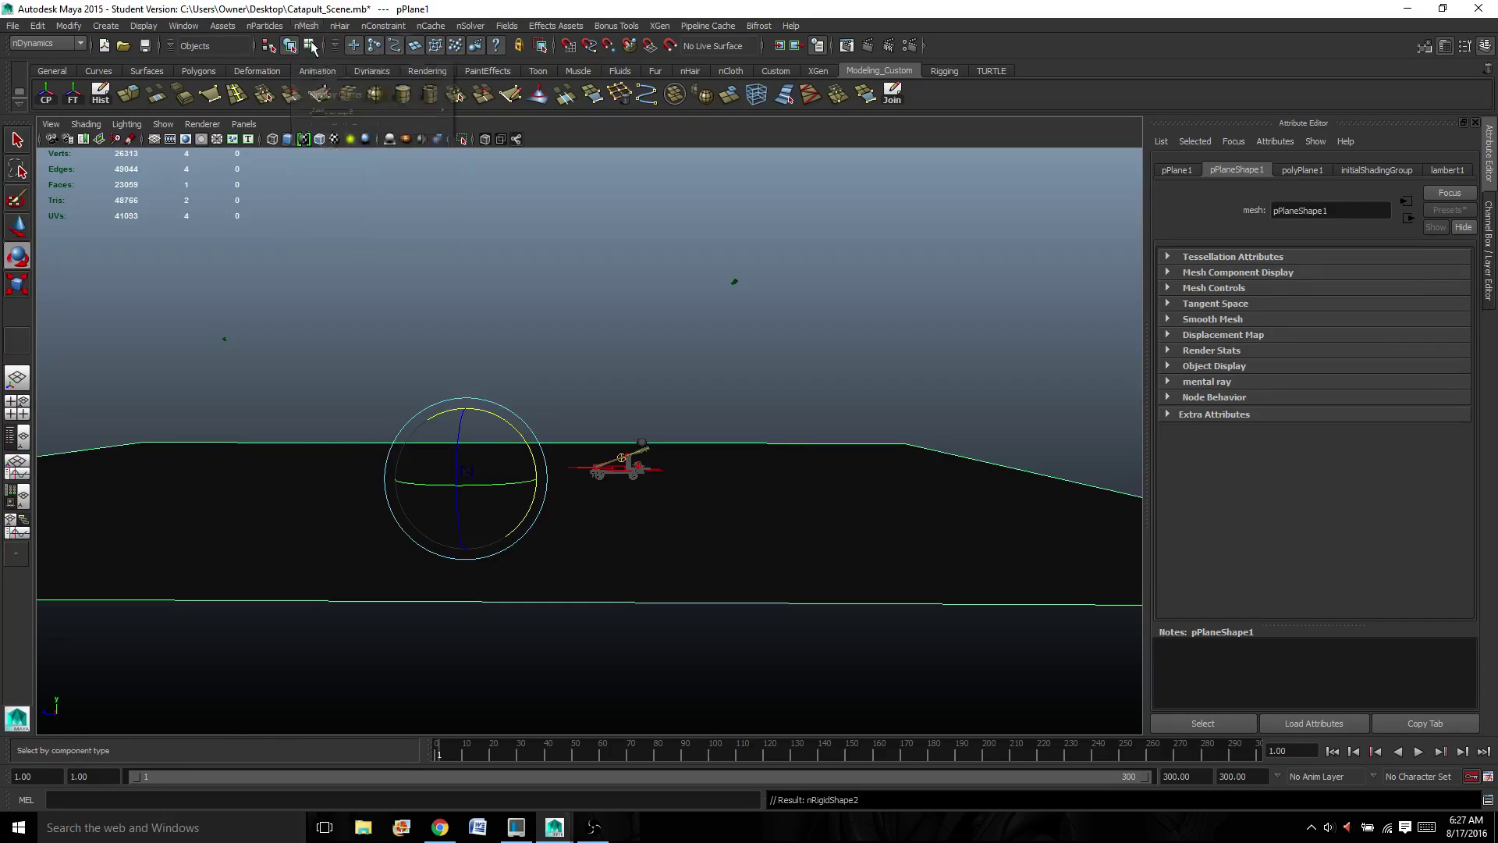
left_click(674, 386)
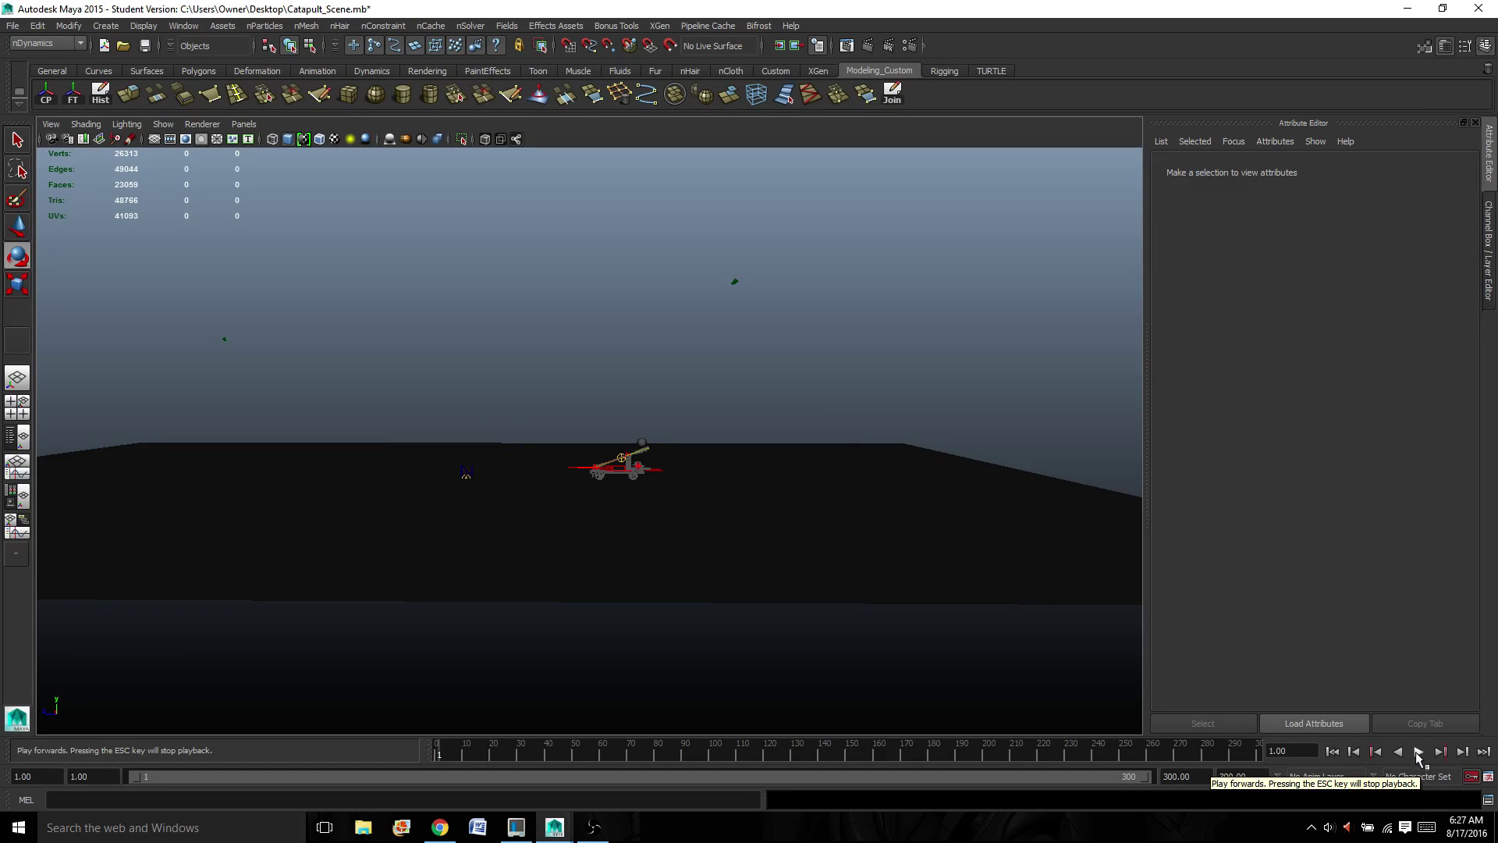
- Play the whole simulation from frame 1 to check how the thrown fireball meets the ground, viewing it from several angles
left_click(1419, 752)
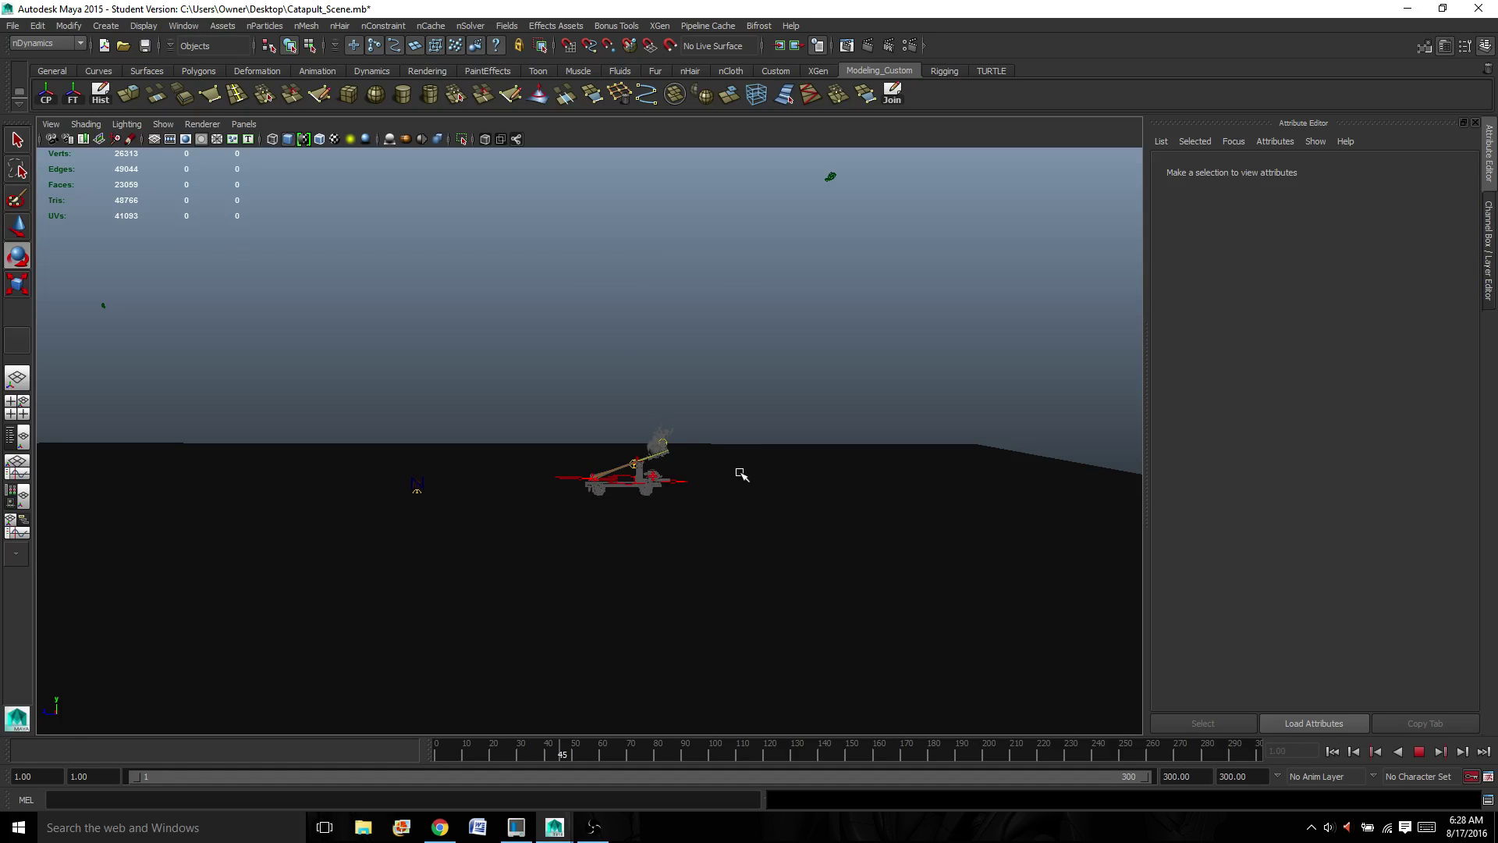
middle_click_drag(737, 471, 903, 475, "alt")
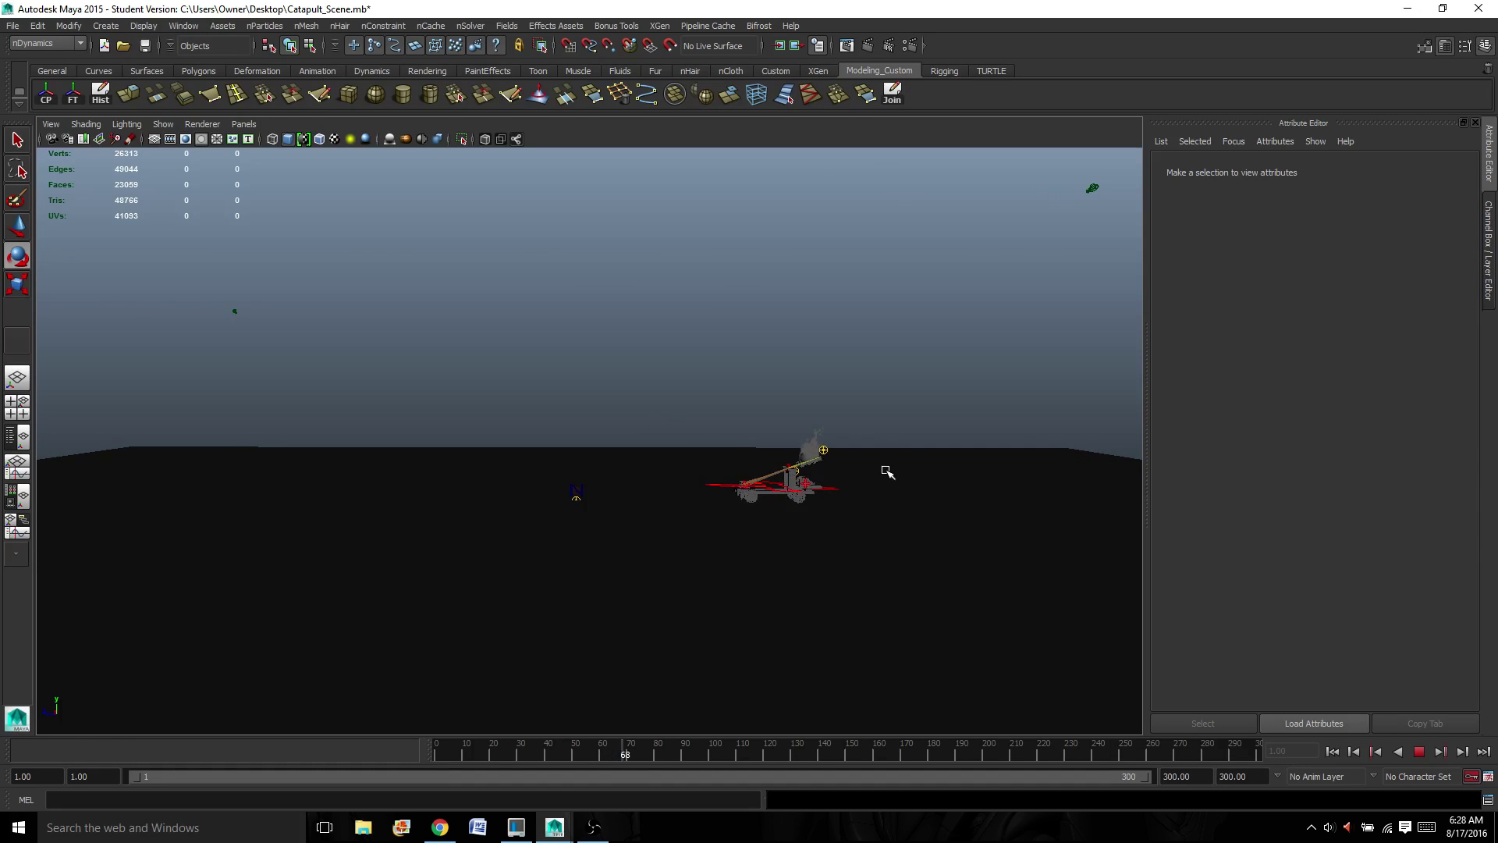
right_click_drag(887, 472, 893, 497, "alt")
left_click_drag(893, 496, 1013, 468, "alt")
left_click_drag(819, 468, 667, 495, "alt")
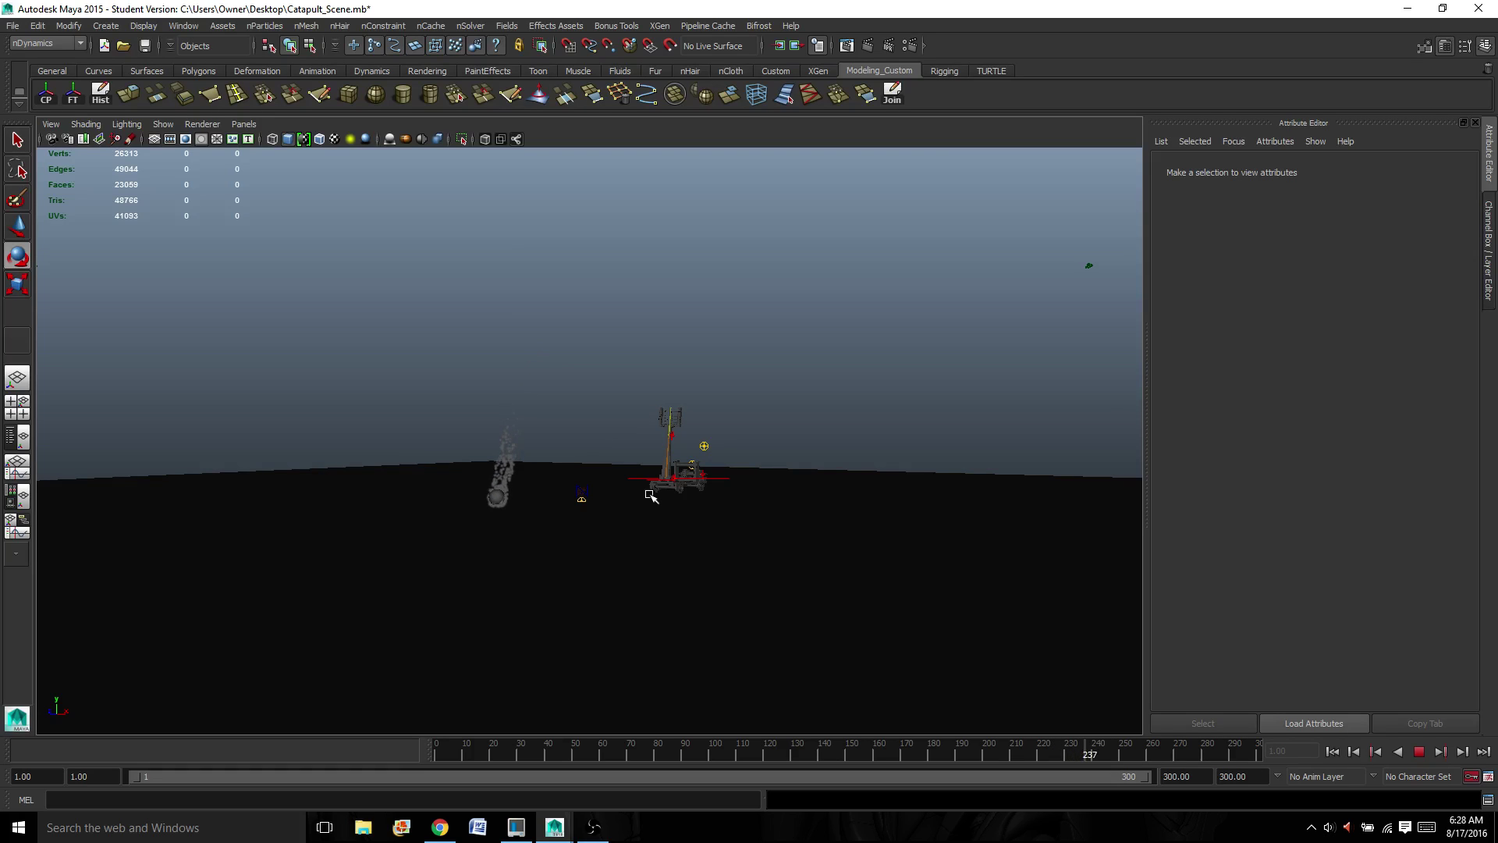
left_click(1420, 751)
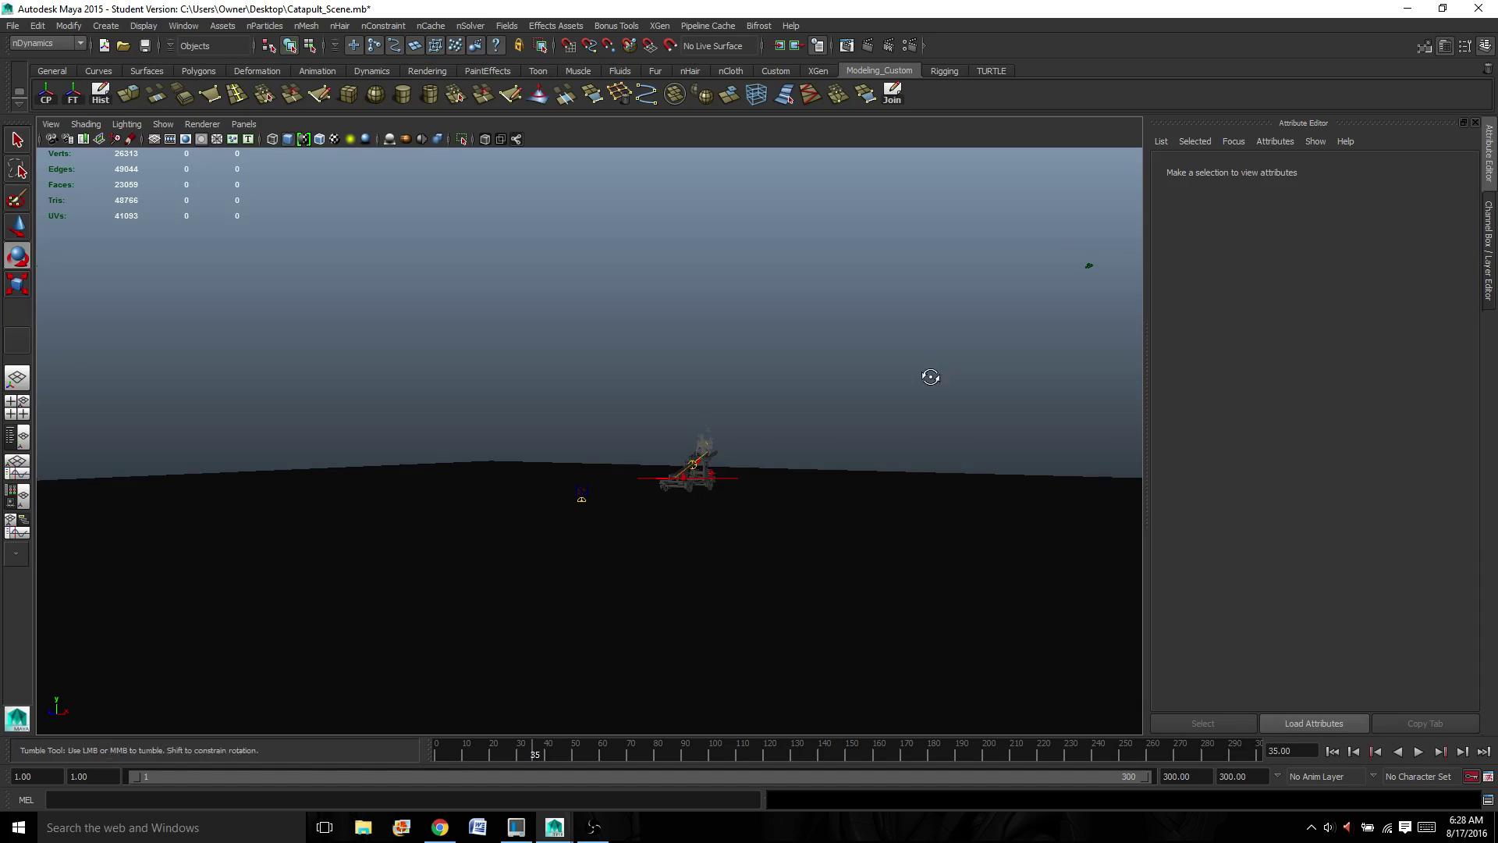
left_click_drag(930, 378, 795, 386, "alt")
middle_click_drag(796, 385, 669, 363, "alt")
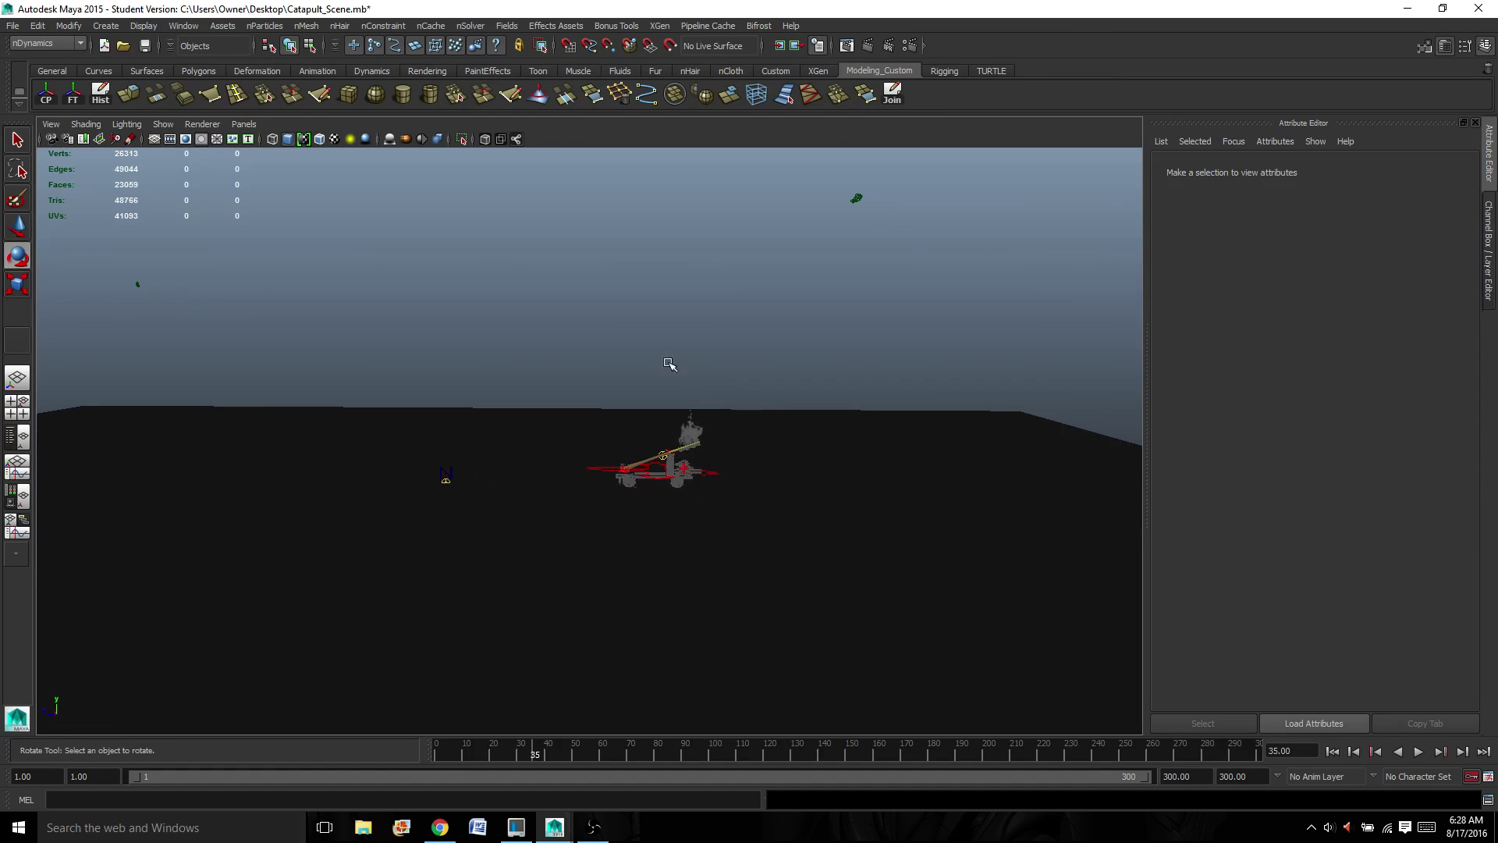